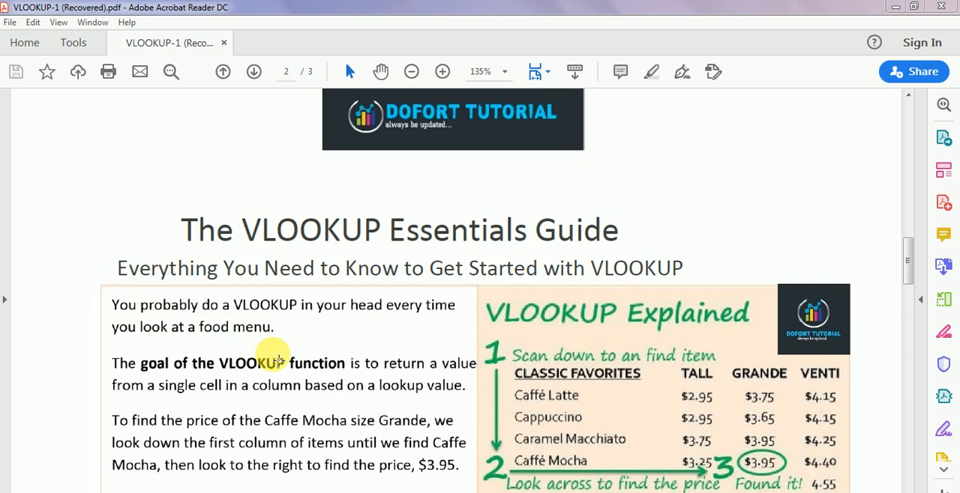
- Examine the diagram of VLOOKUP's four arguments on page 2 and return to the ice cream shop table on page 1
click(696, 325)
drag(910, 259, 911, 303)
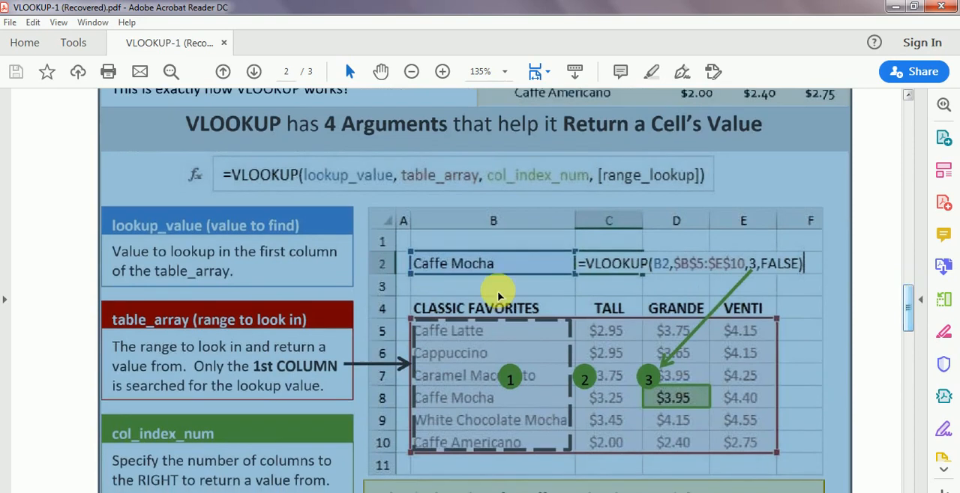
click(480, 290)
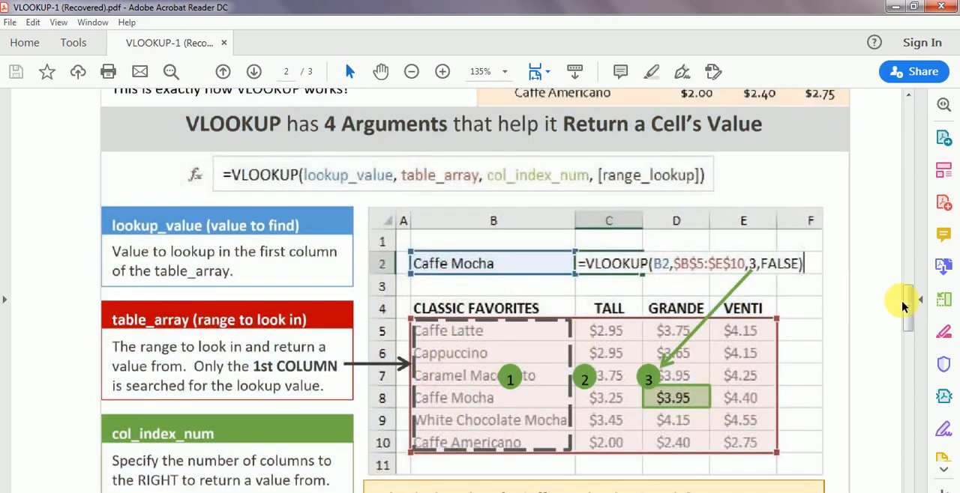
drag(911, 292, 896, 133)
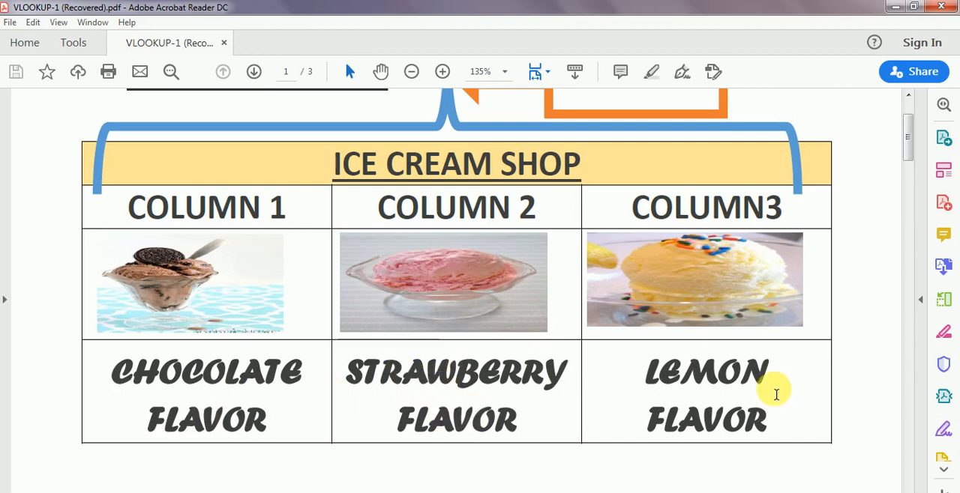
- Compare the ice cream shop table with the lookup value illustration and the VLOOKUP Function Arguments picture on page 1
scroll(508, 375, down, 8)
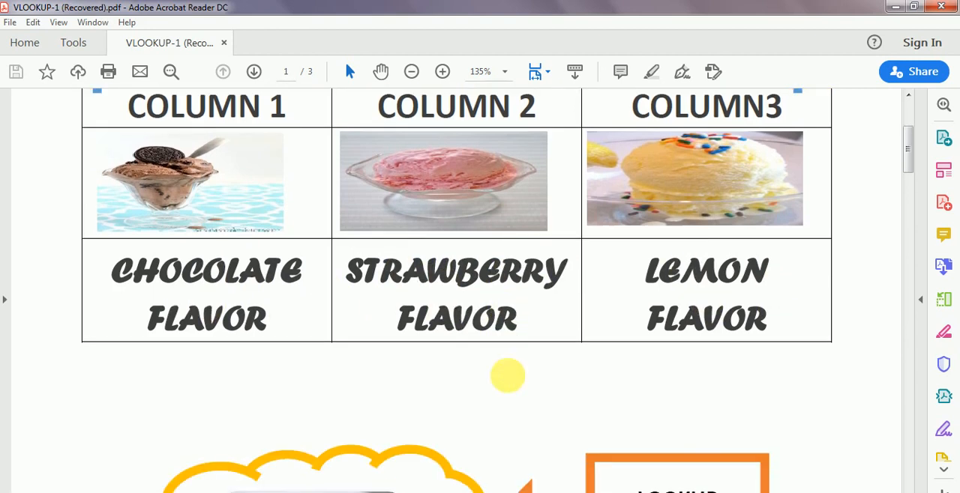
scroll(506, 378, down, 4)
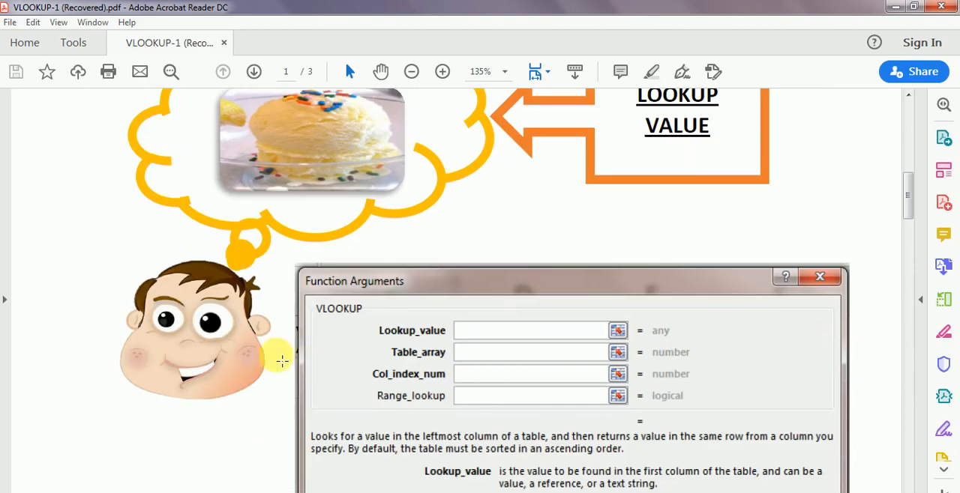
scroll(221, 341, up, 1)
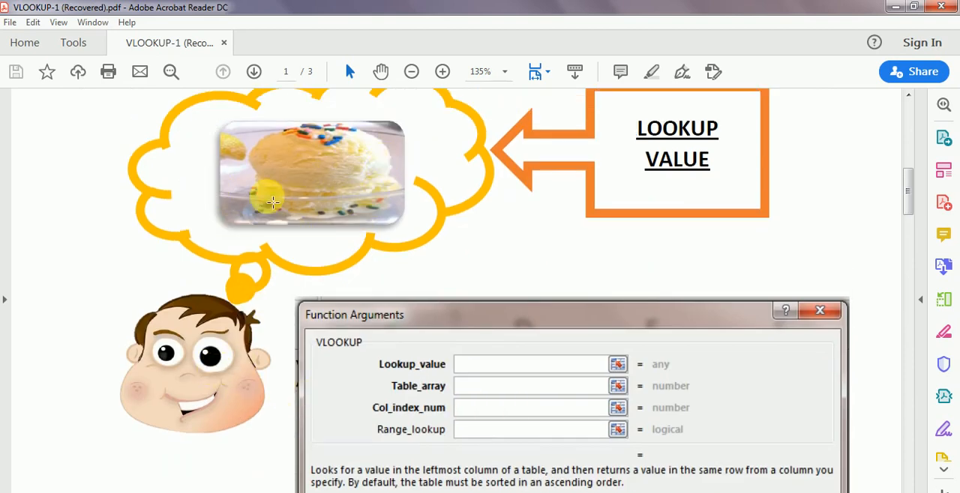
scroll(377, 244, up, 1)
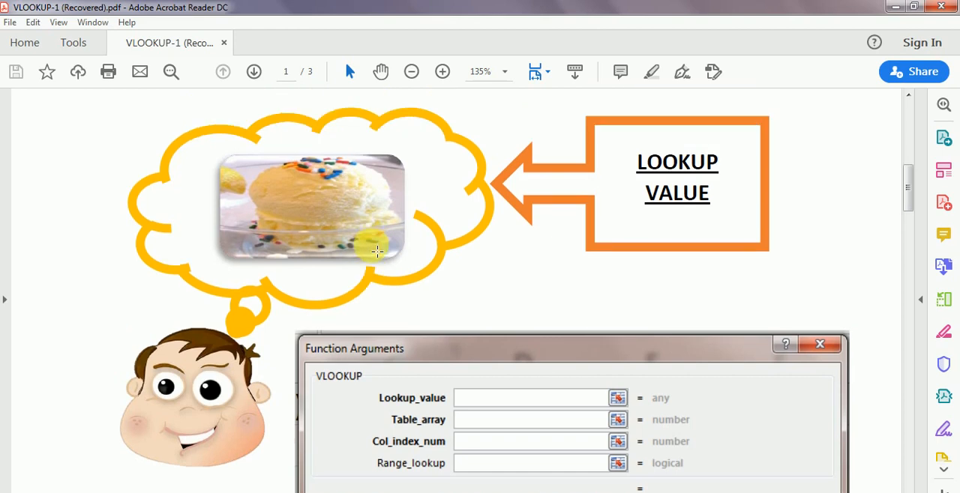
scroll(315, 268, up, 3)
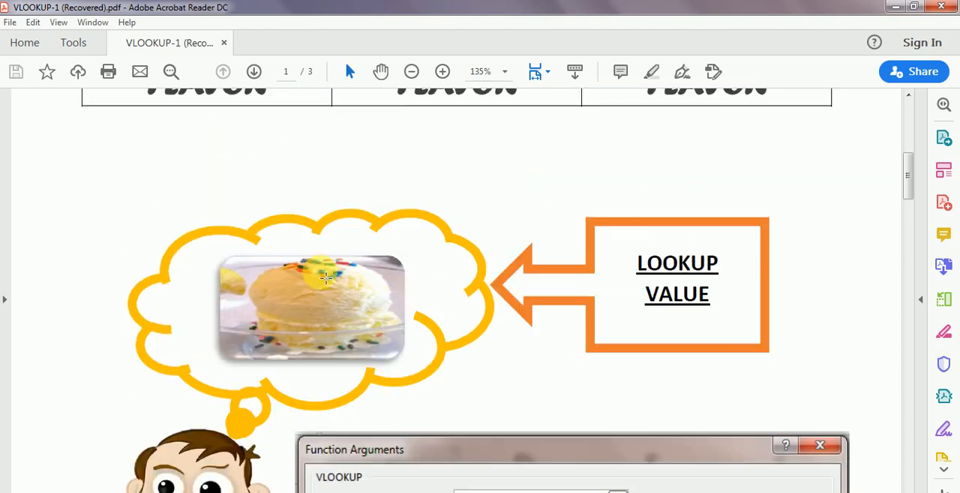
scroll(326, 277, up, 9)
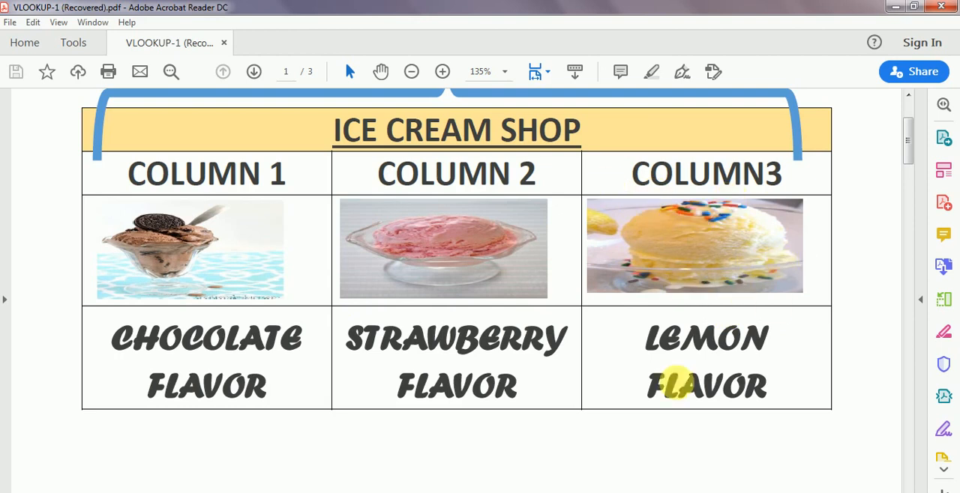
scroll(493, 337, down, 5)
scroll(495, 338, down, 8)
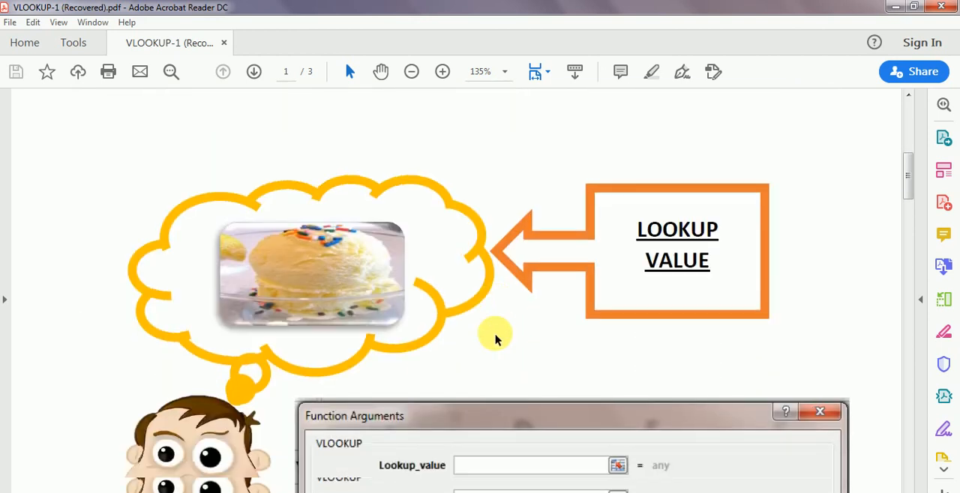
scroll(500, 339, down, 1)
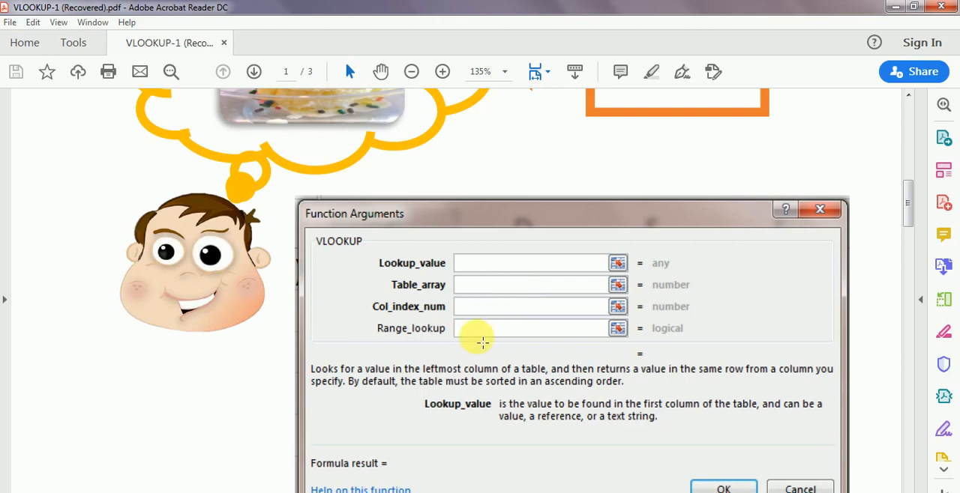
- Highlight the Column 1 text in the ice cream shop table as a temporary selection and clear it
scroll(484, 334, up, 10)
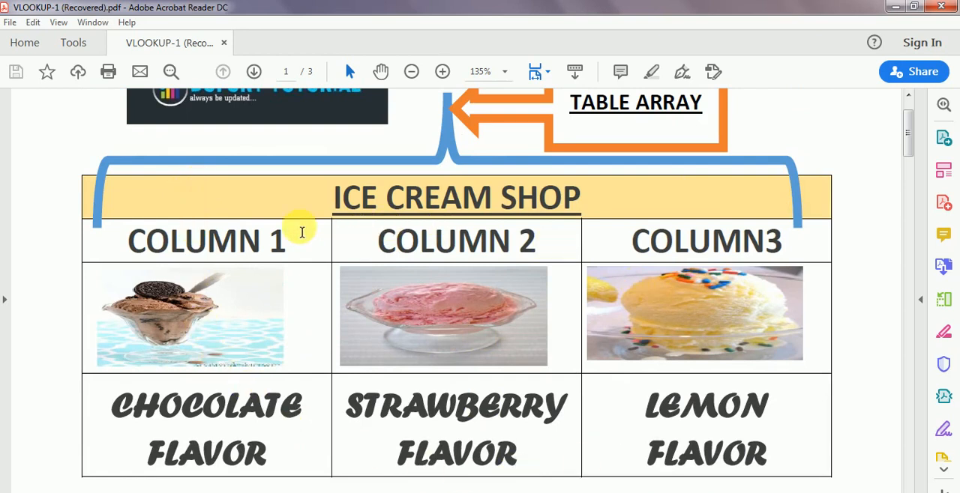
drag(300, 240, 300, 354)
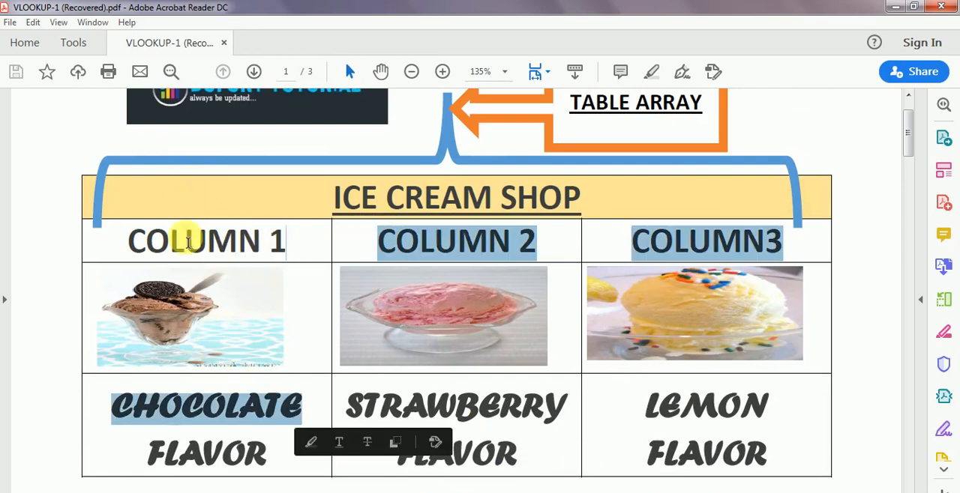
drag(126, 240, 150, 450)
click(111, 248)
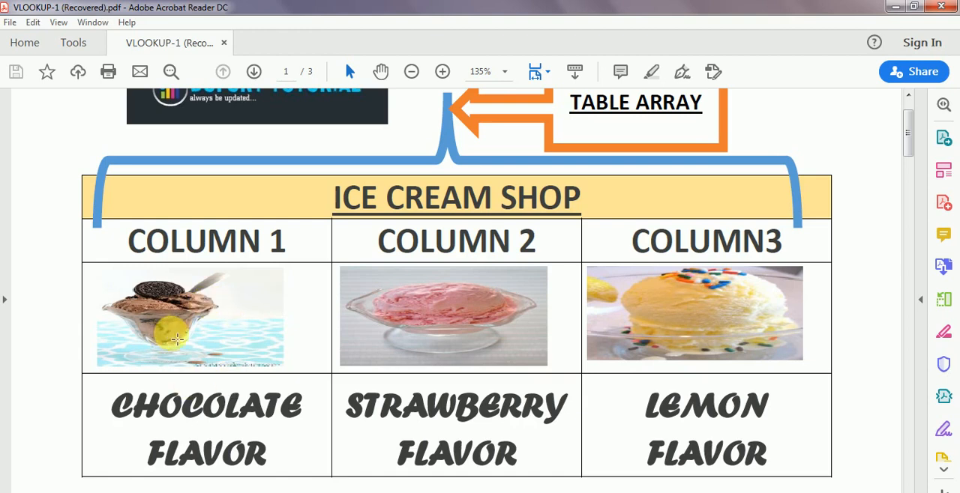
- Examine the lookup value illustration and mark the Lookup_value field in the Function Arguments picture with a temporary selection
scroll(178, 341, down, 1)
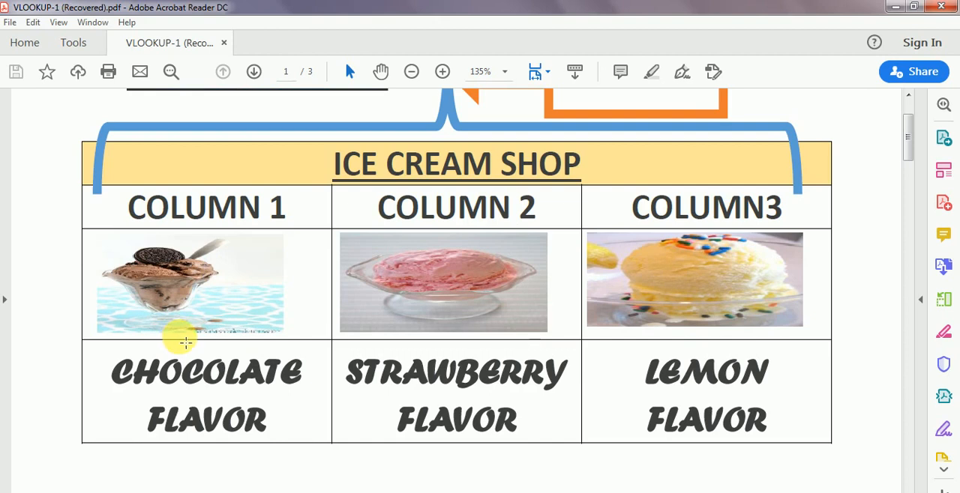
scroll(184, 339, down, 9)
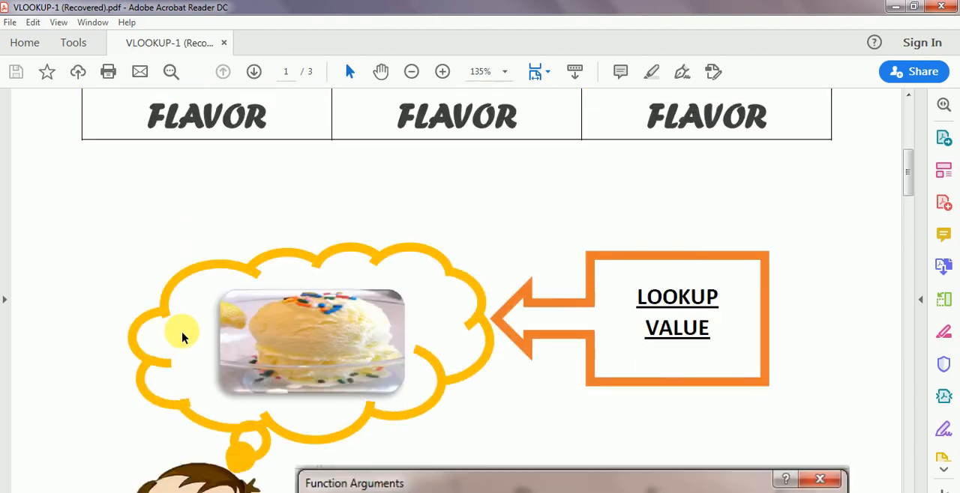
scroll(183, 335, down, 6)
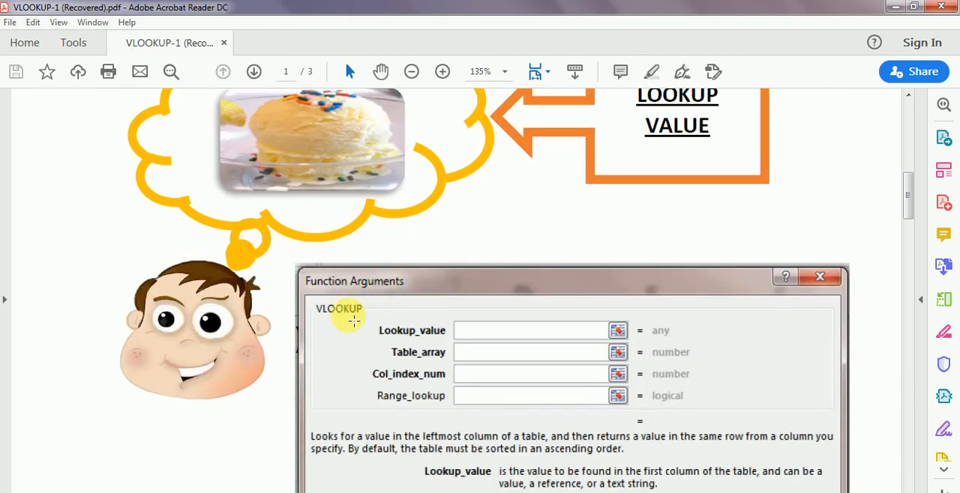
scroll(499, 332, up, 2)
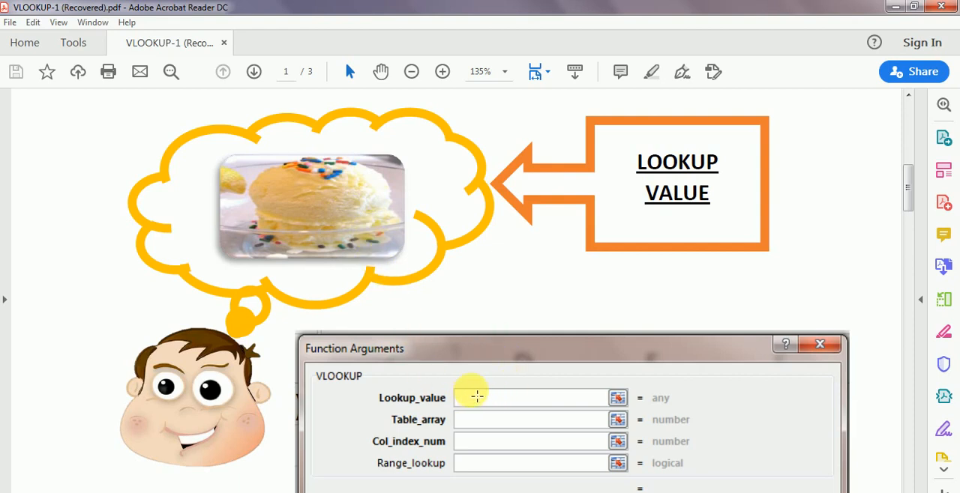
drag(468, 399, 525, 399)
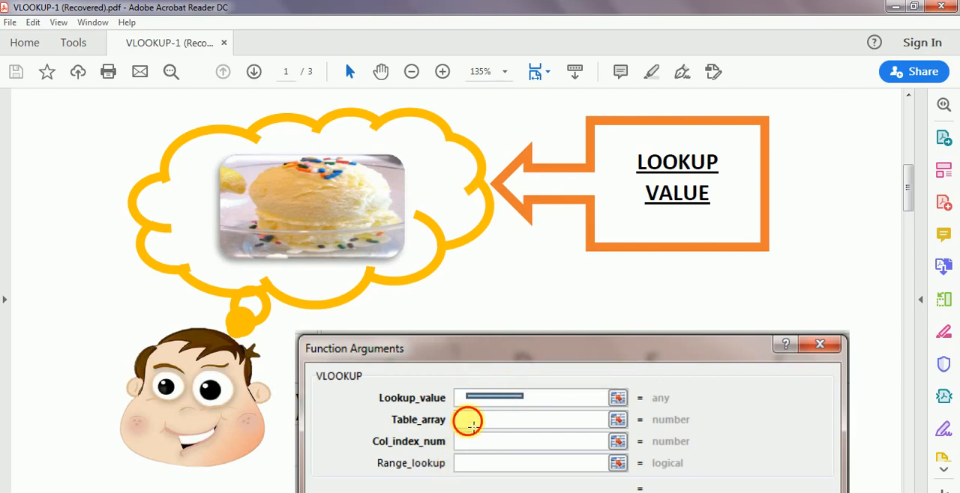
key(ctrl+z)
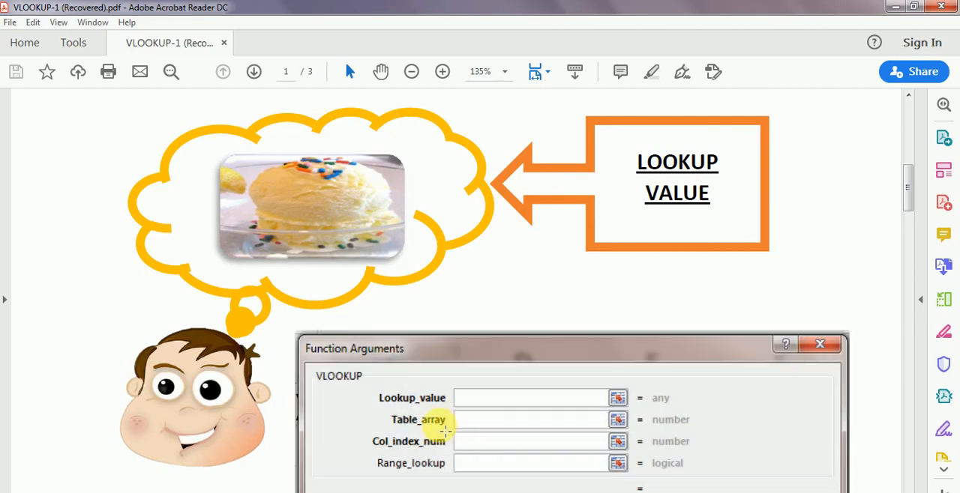
- Review the table array bracket and the ice cream shop's three columns against the arguments in the Function Arguments picture
scroll(472, 401, up, 8)
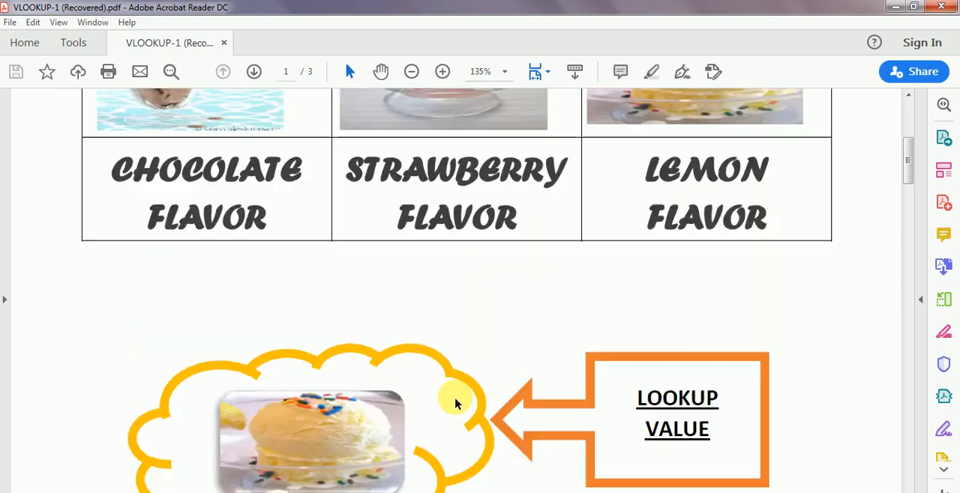
scroll(436, 405, up, 3)
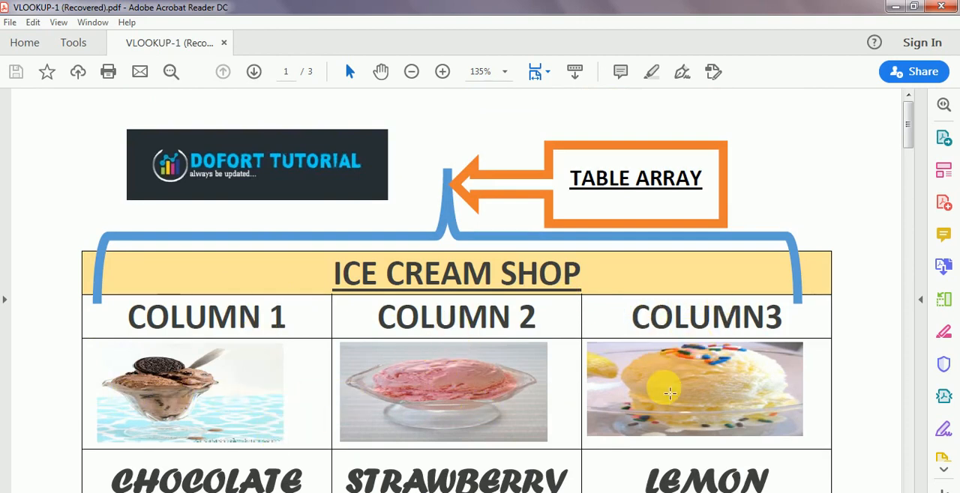
scroll(660, 385, down, 2)
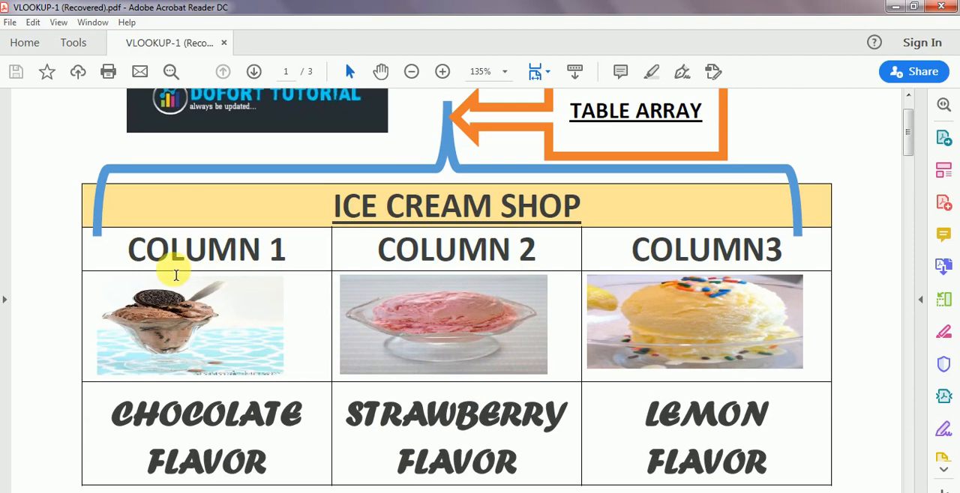
scroll(634, 314, down, 5)
scroll(634, 313, down, 4)
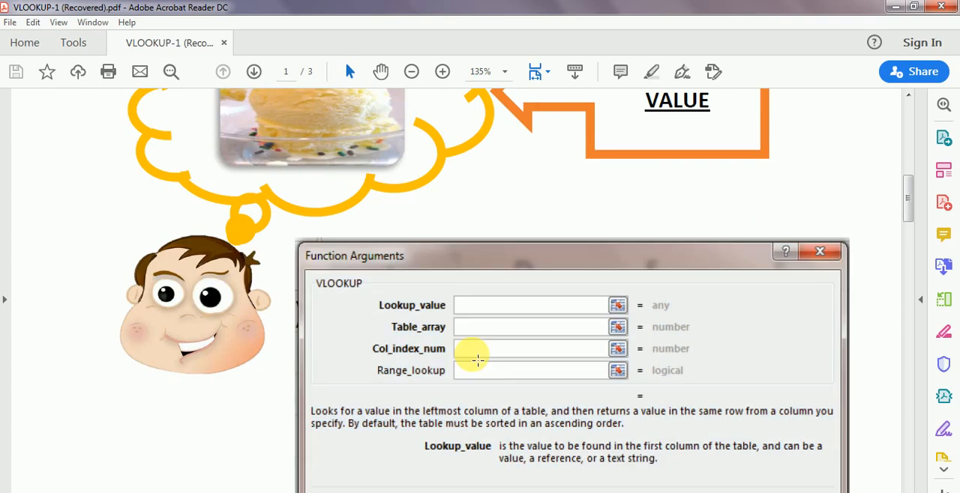
- Relate the lemon flavor's column in the ice cream shop table to the Col_index_num field in the Function Arguments picture
scroll(472, 353, up, 7)
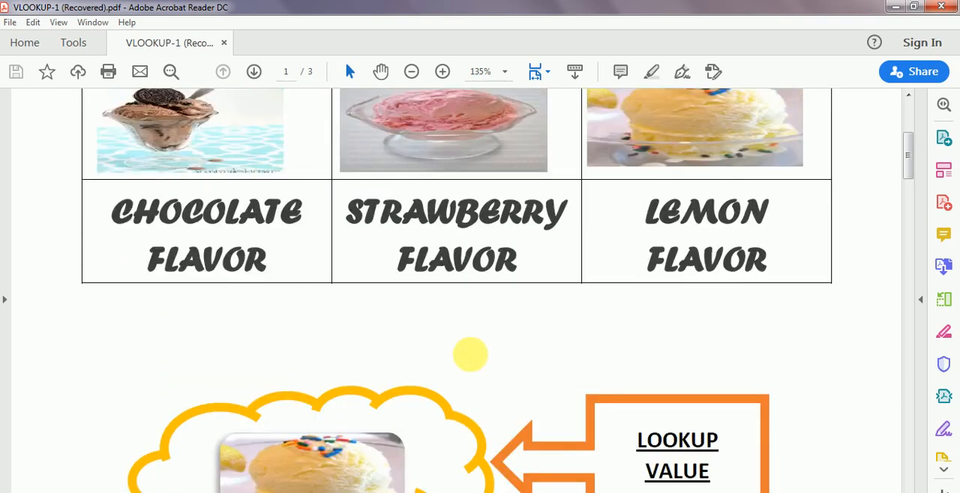
scroll(472, 362, up, 2)
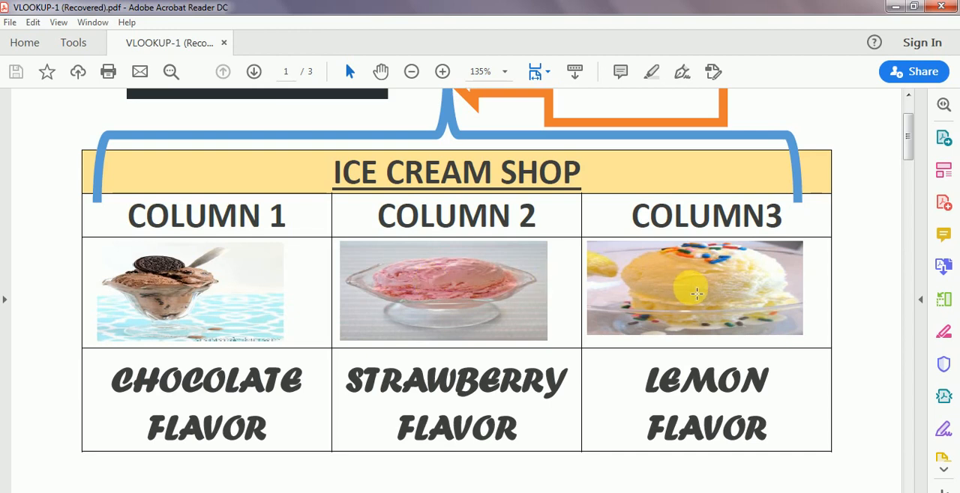
scroll(697, 294, down, 10)
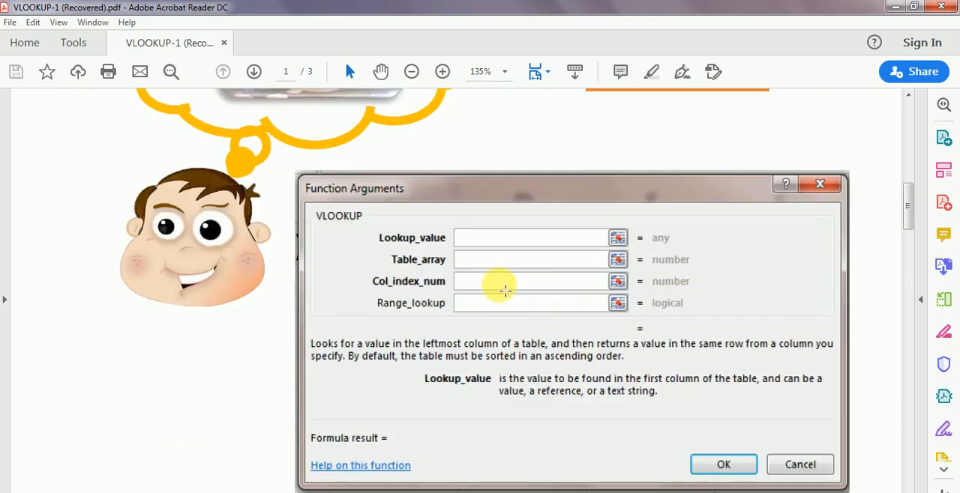
click(502, 289)
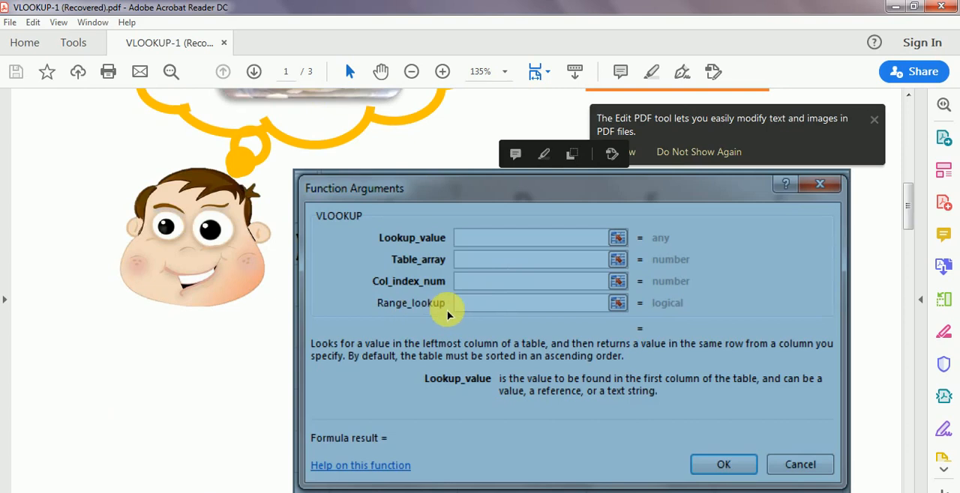
click(188, 364)
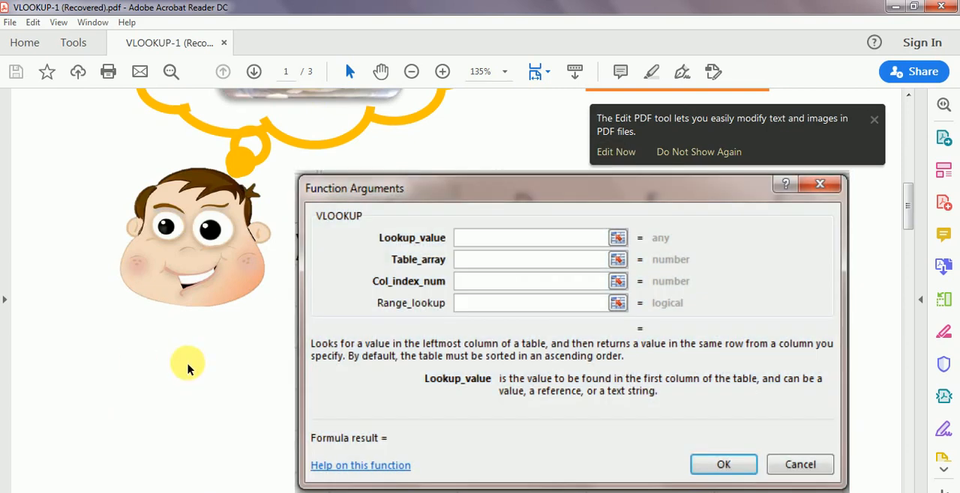
- Examine the lookup value illustration and ice cream shop table again in relation to the Range_lookup field in the Function Arguments picture
scroll(192, 370, up, 2)
scroll(192, 370, up, 3)
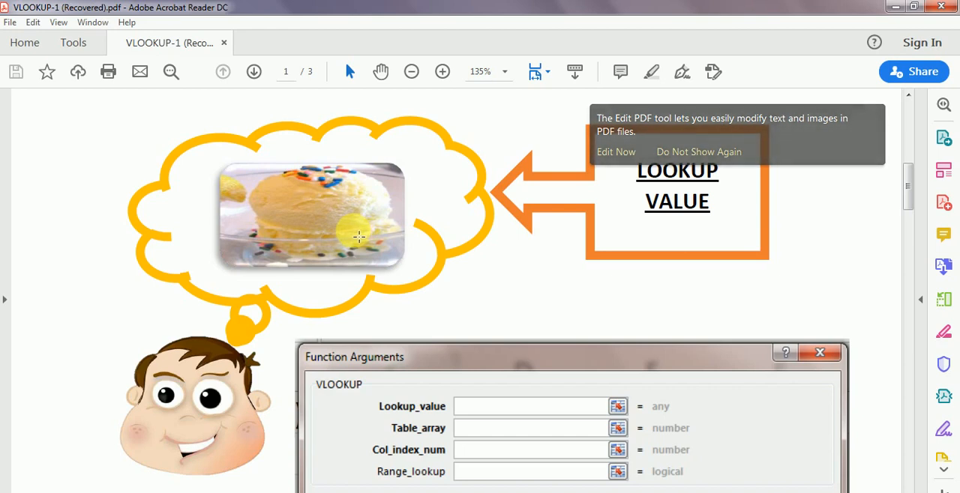
scroll(358, 237, up, 10)
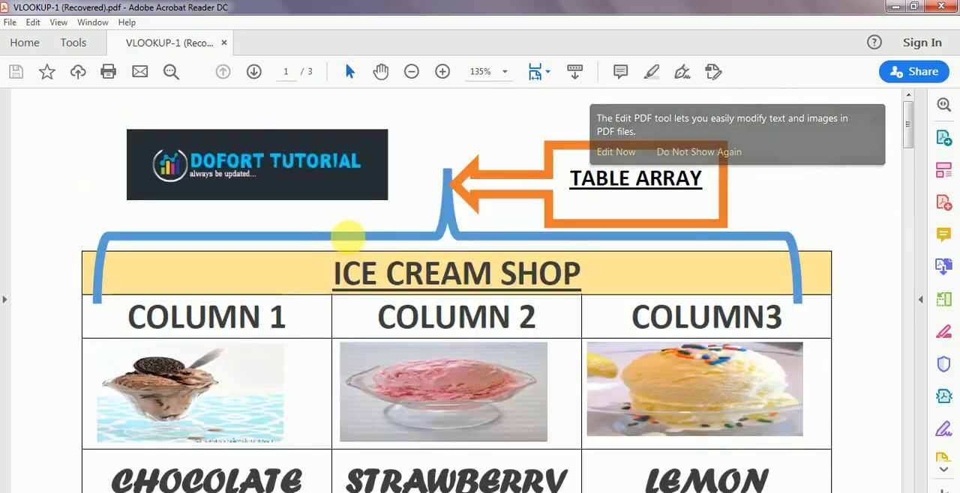
scroll(347, 237, down, 15)
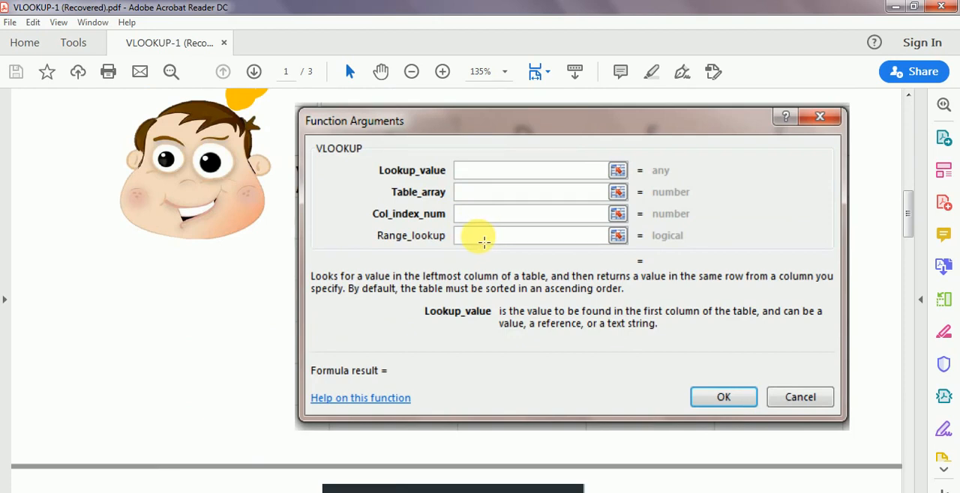
scroll(484, 241, up, 5)
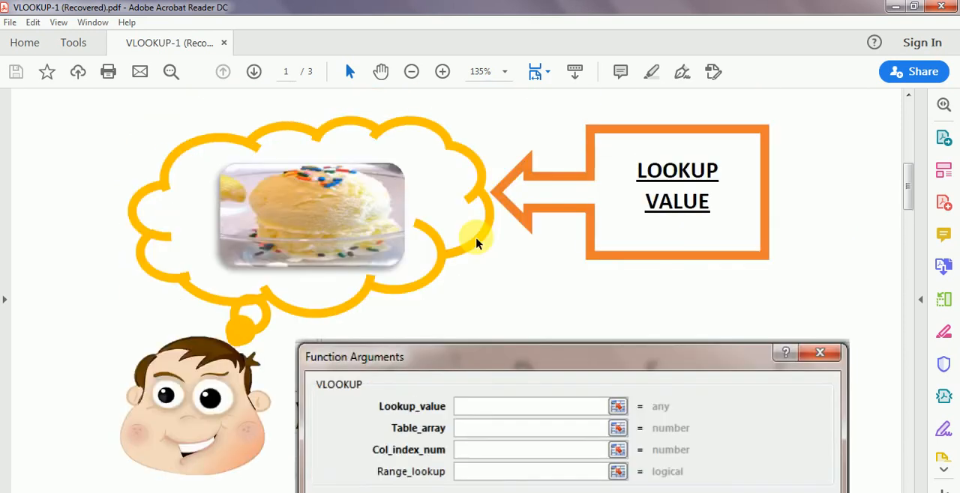
scroll(476, 242, up, 10)
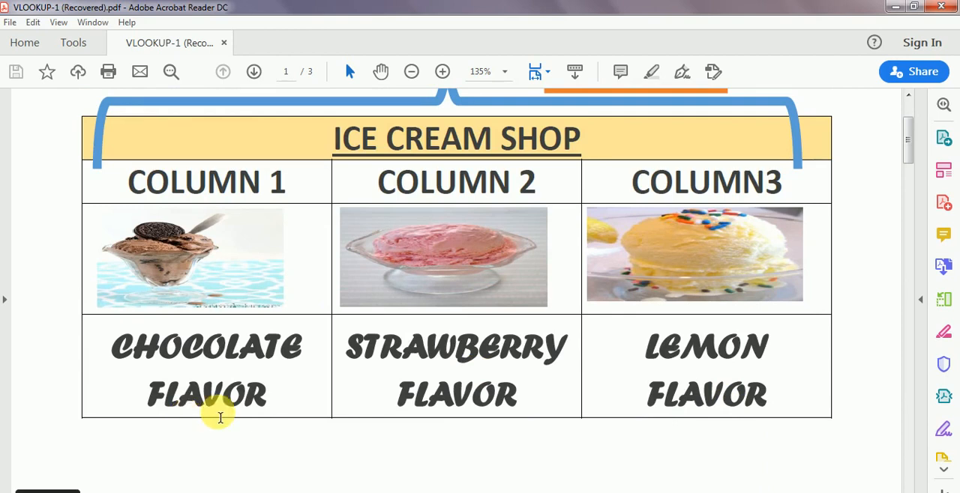
scroll(390, 375, down, 3)
scroll(390, 374, down, 10)
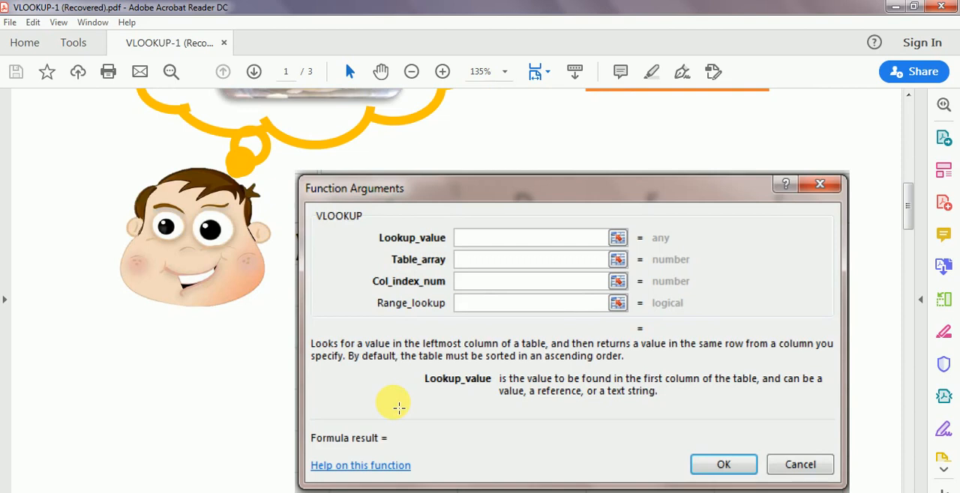
- Go back to the ice cream shop table in the PDF guide and switch to the BASIC EXAMPLES workbook in Excel
scroll(395, 409, up, 10)
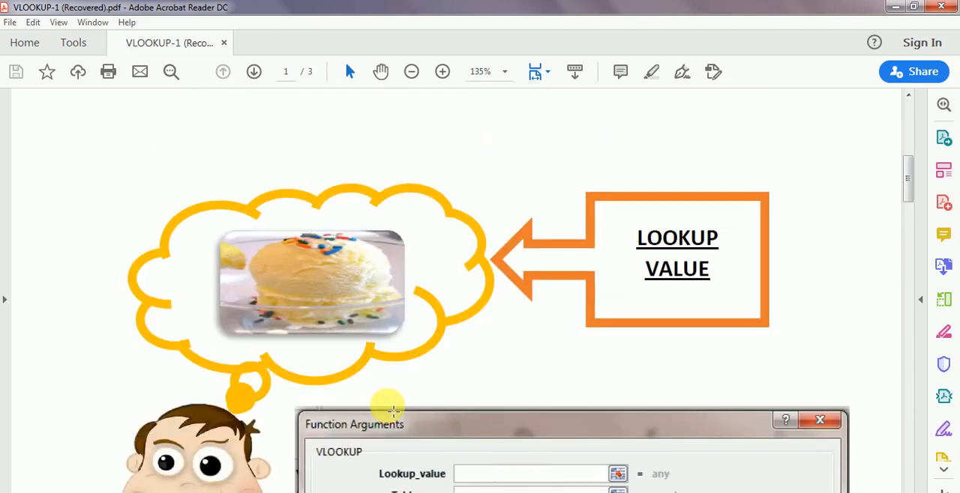
scroll(390, 411, up, 3)
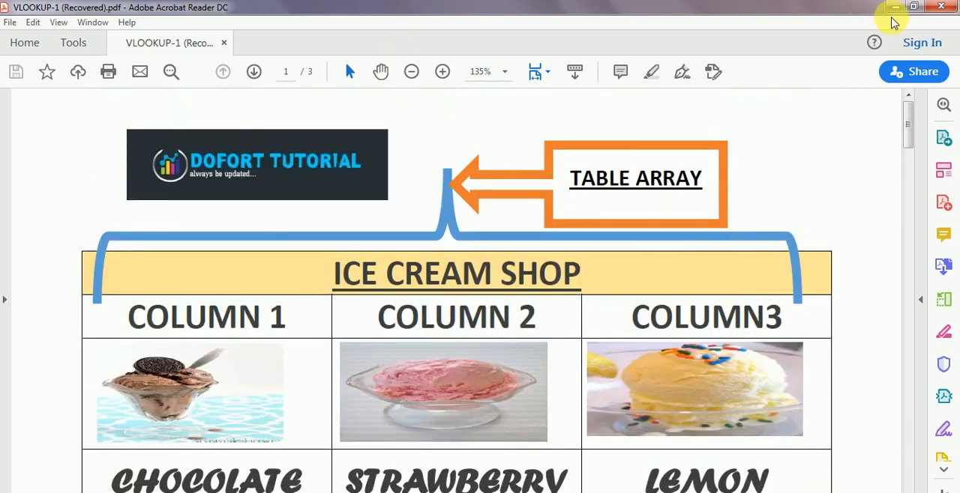
click(894, 9)
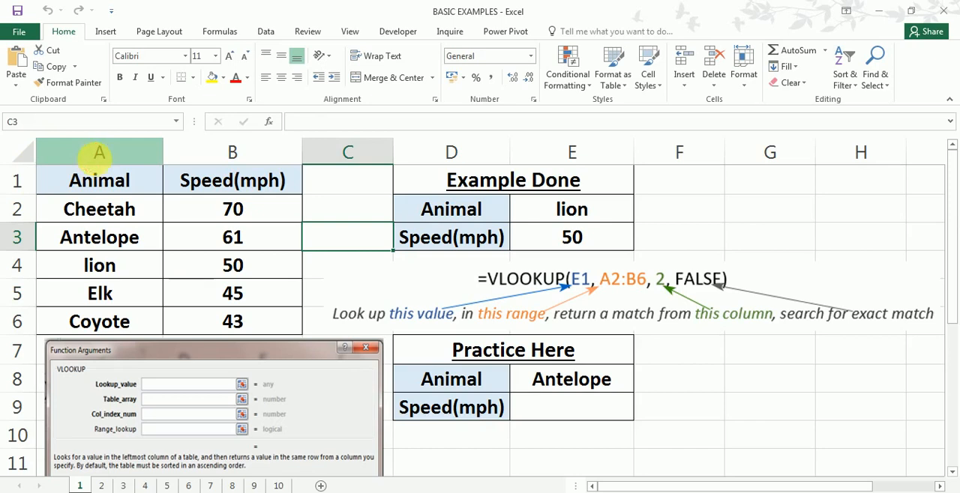
- Examine the Animal and Speed(mph) columns of the source table and the practice table's animal and speed cells
click(99, 153)
shift+click(234, 154)
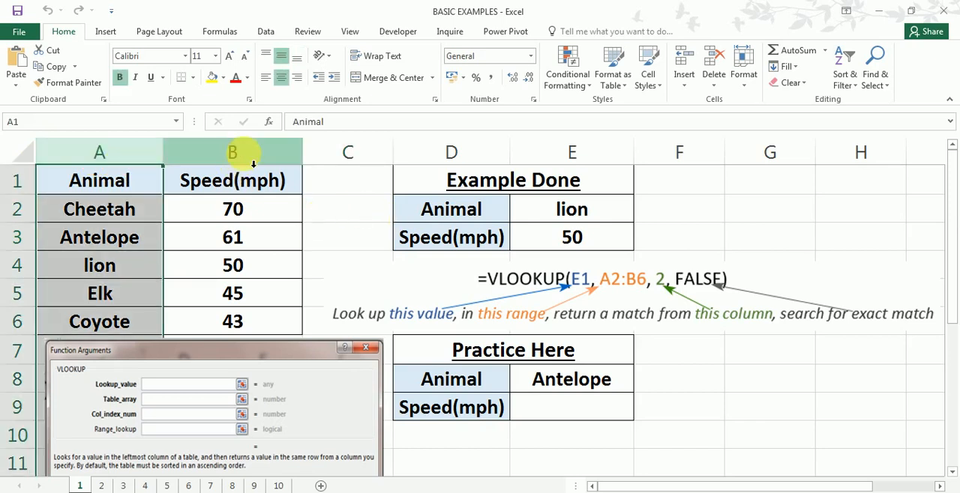
click(233, 154)
drag(112, 185, 271, 322)
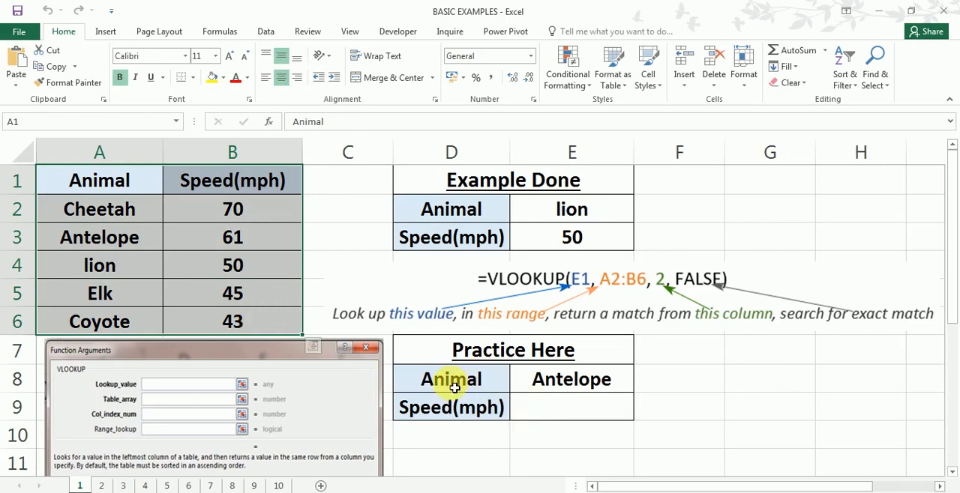
click(554, 405)
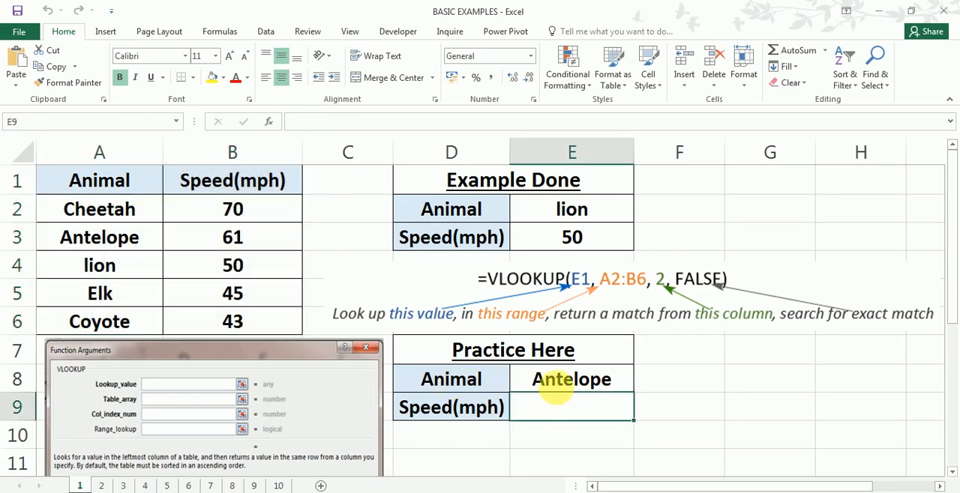
click(563, 387)
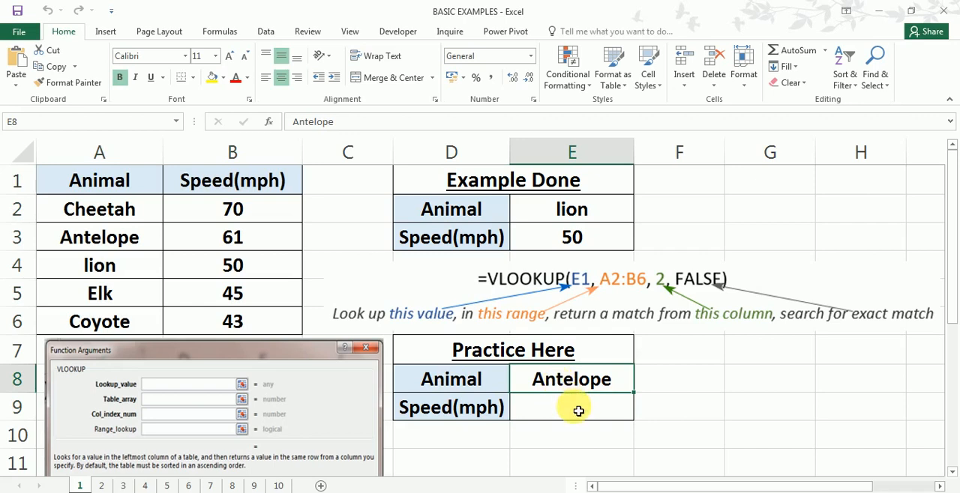
- Start a VLOOKUP formula in cell E9, open its Function Arguments dialog and review the argument fields
click(578, 411)
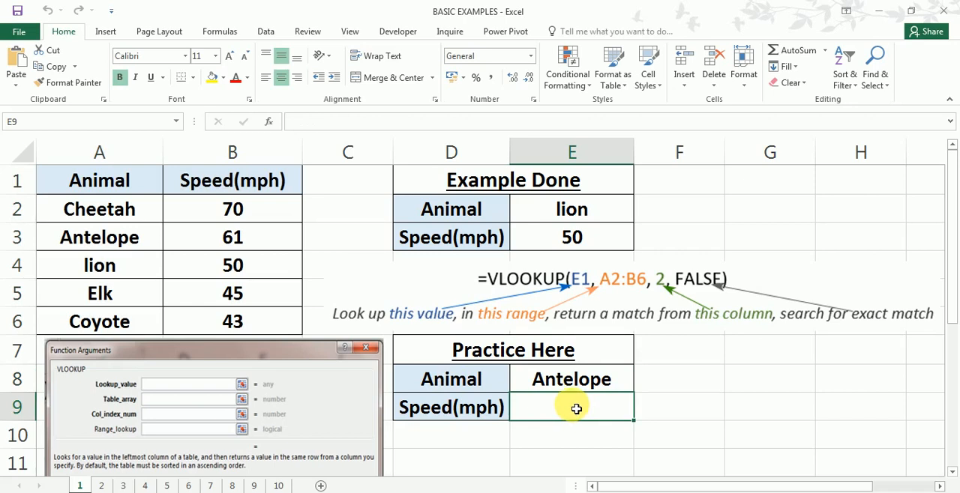
text(=)
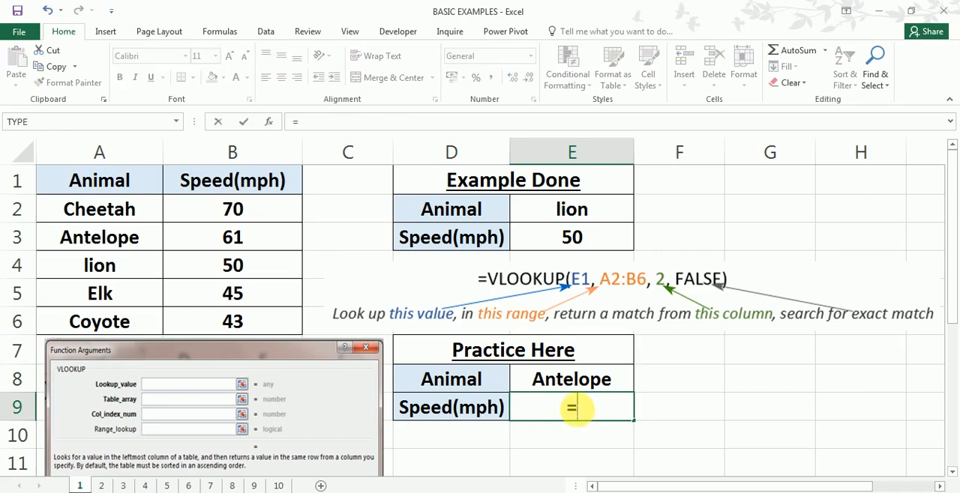
text(vlookup)
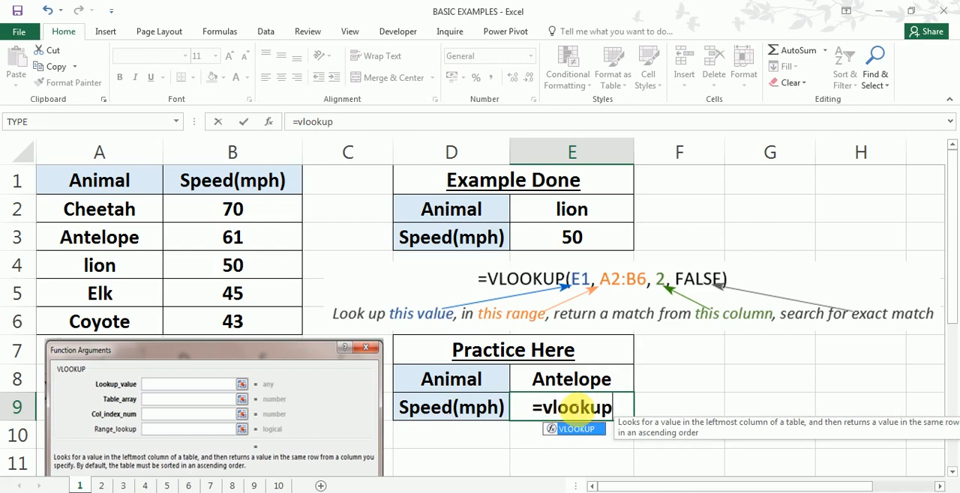
text(()
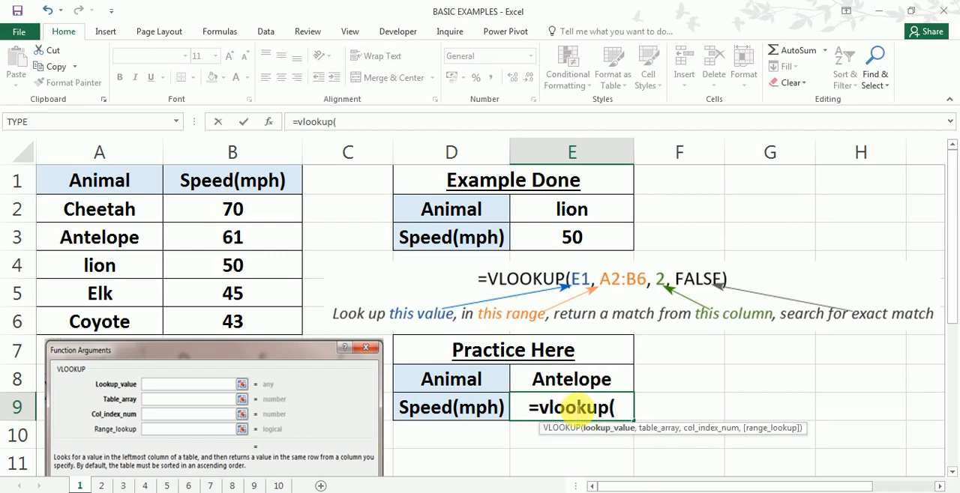
key(ctrl+a)
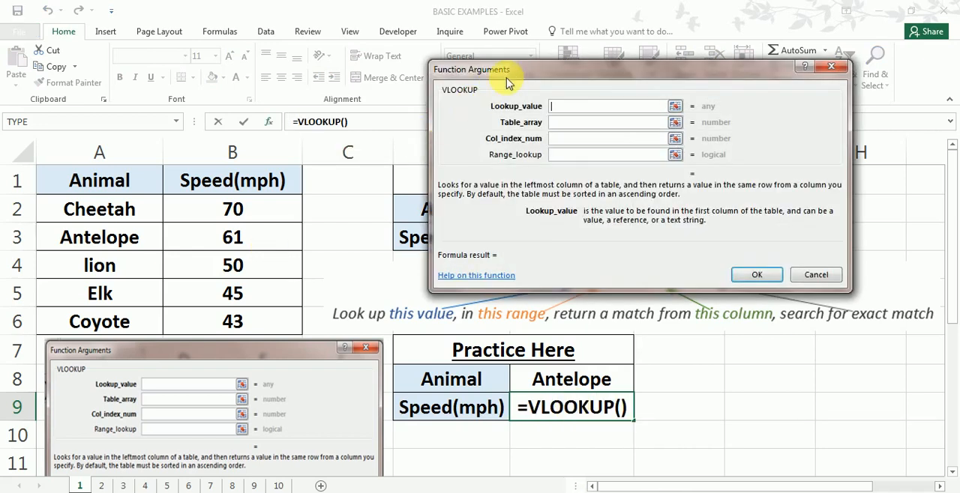
drag(507, 83, 456, 92)
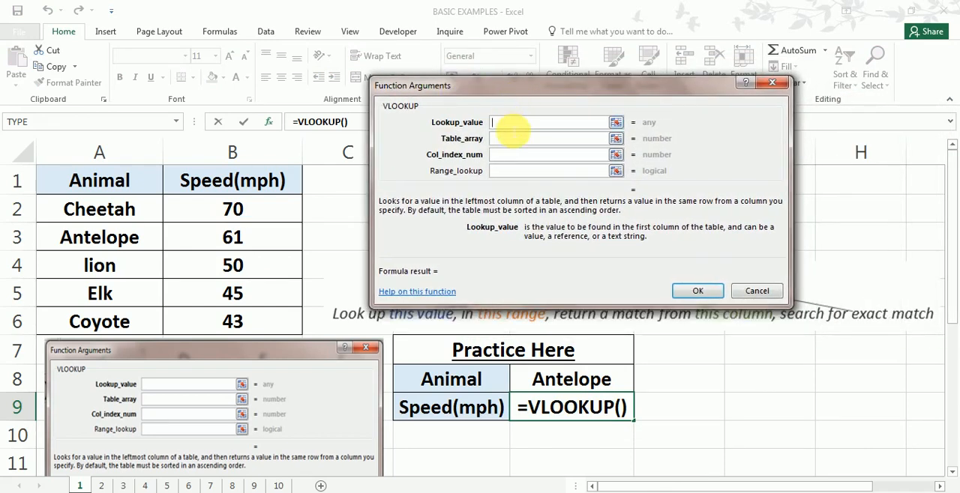
click(510, 139)
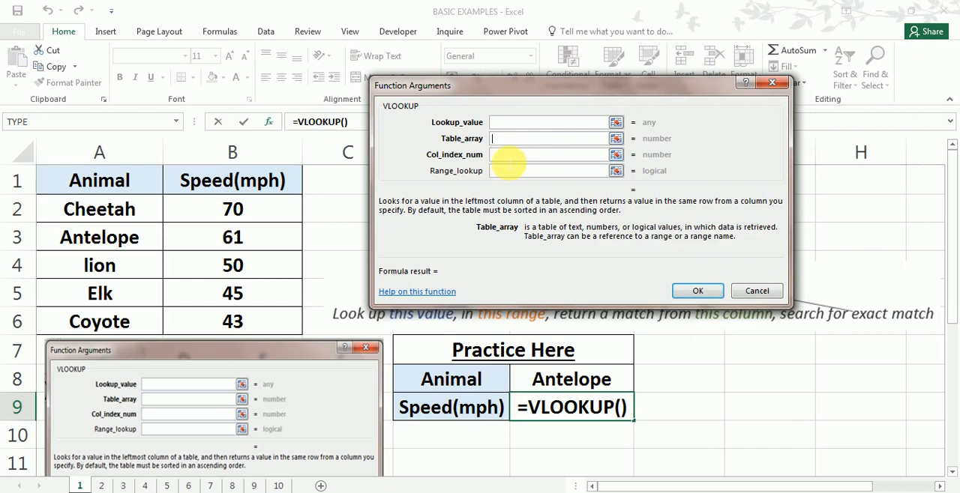
click(509, 158)
click(510, 173)
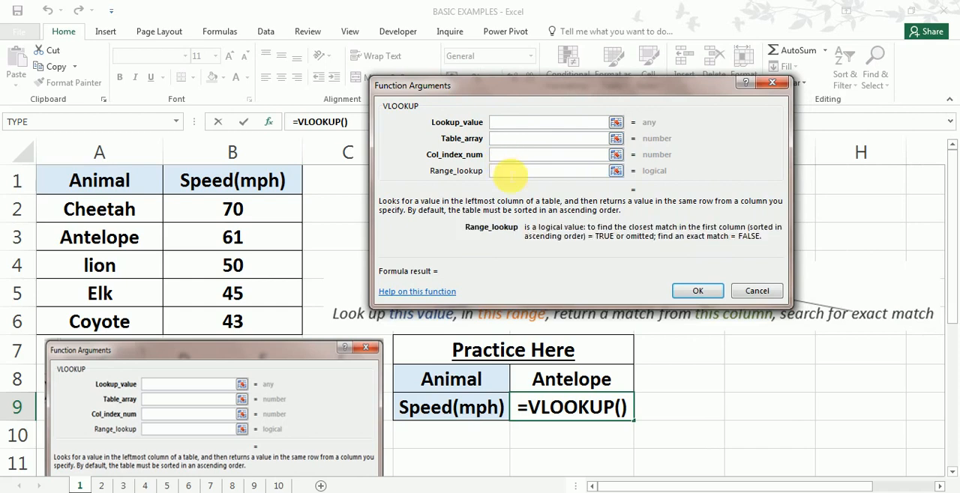
- Set the VLOOKUP's Lookup_value to E8 and its Table_array to A2:B6
click(515, 124)
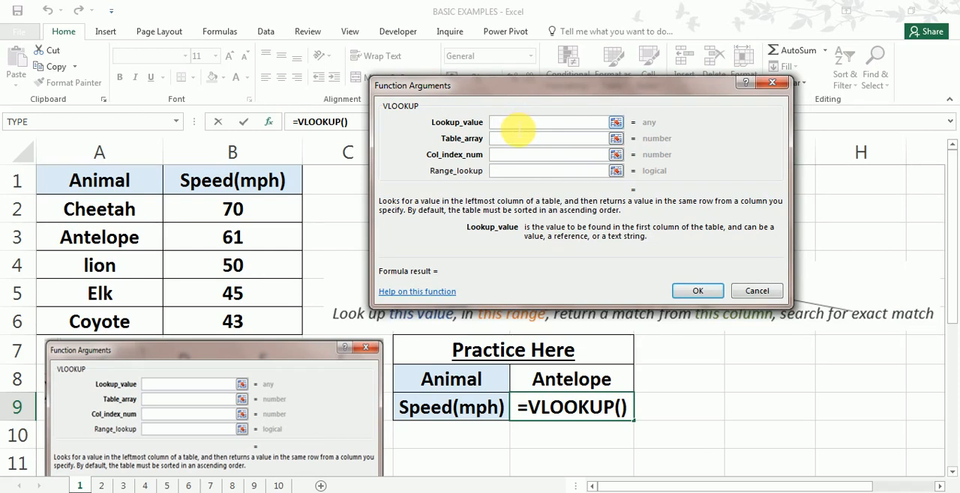
click(579, 383)
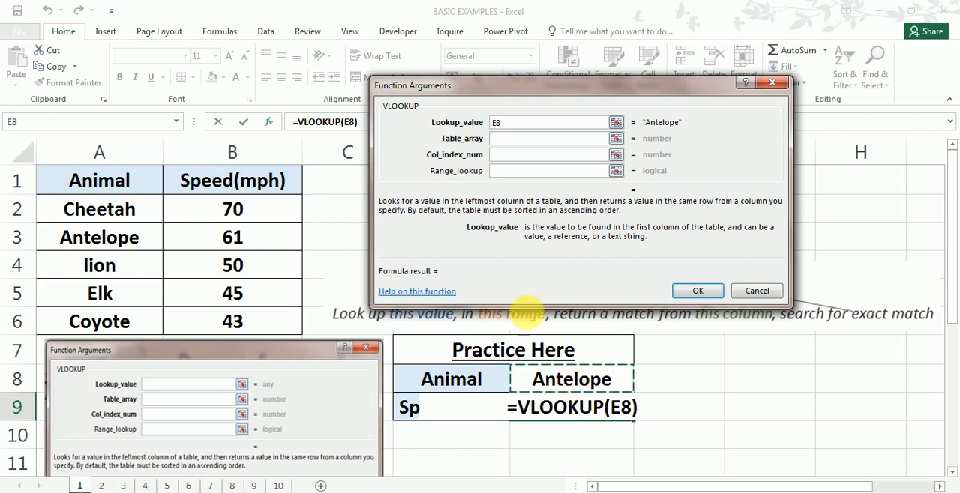
click(537, 138)
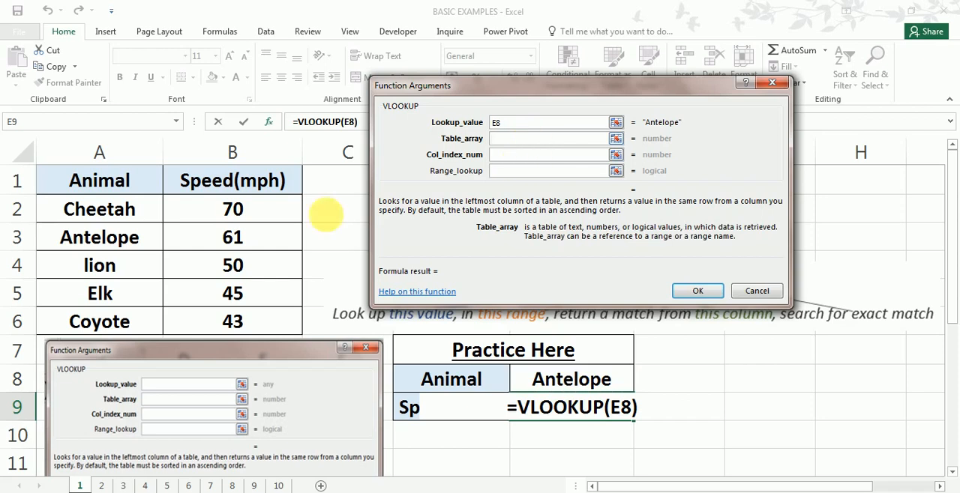
drag(113, 212, 257, 327)
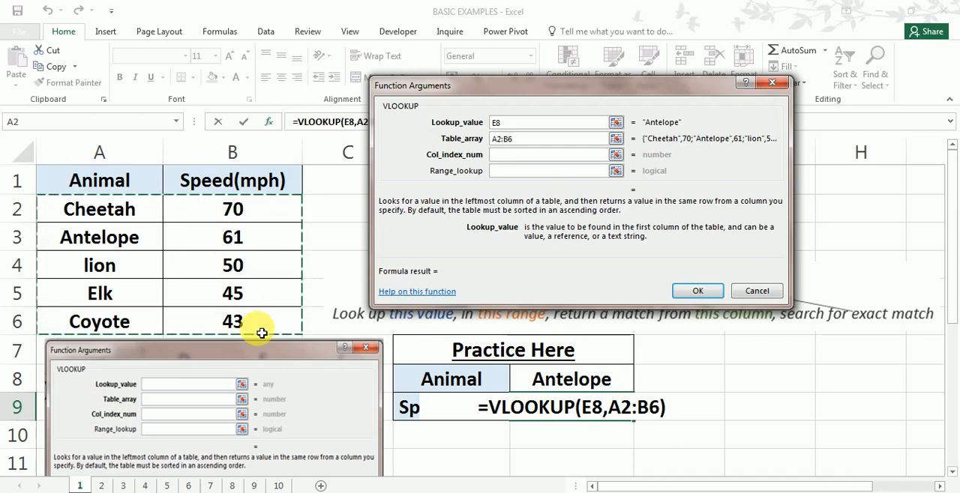
- Set the VLOOKUP's Col_index_num to 2 for the speed column
click(506, 154)
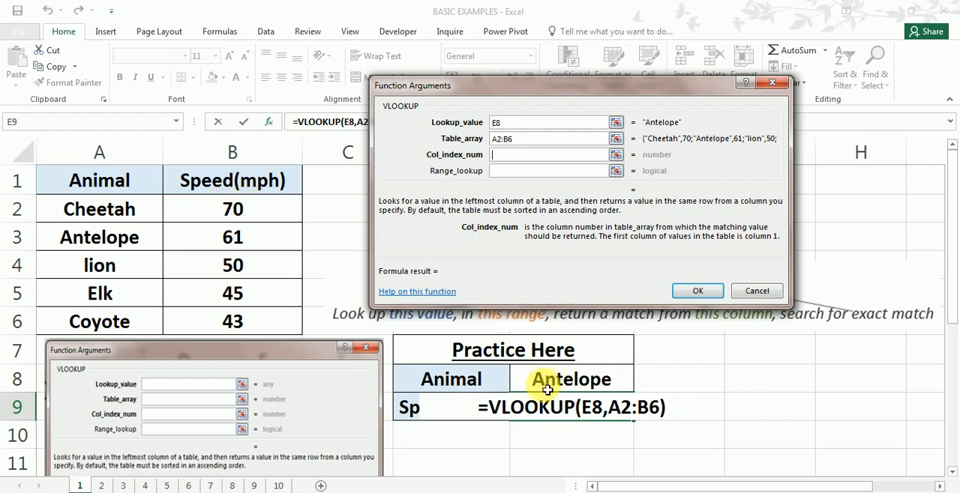
drag(684, 488, 709, 487)
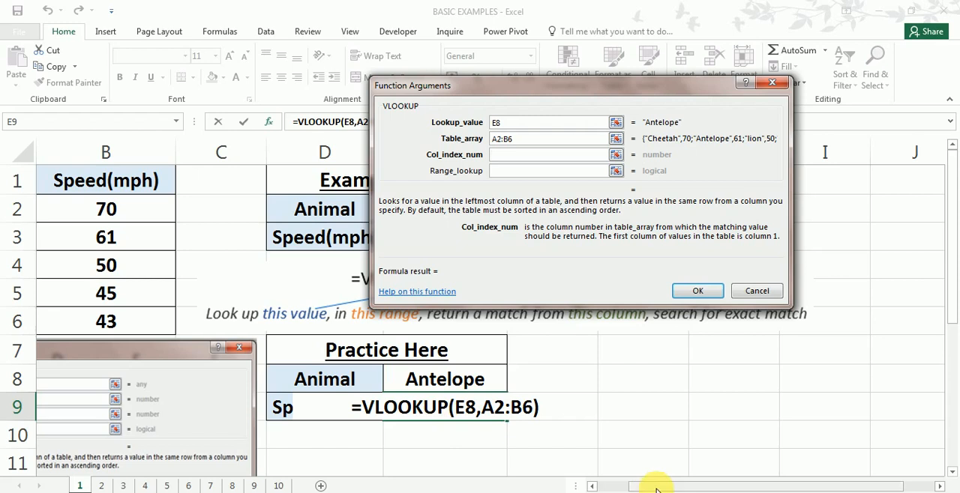
drag(654, 486, 622, 486)
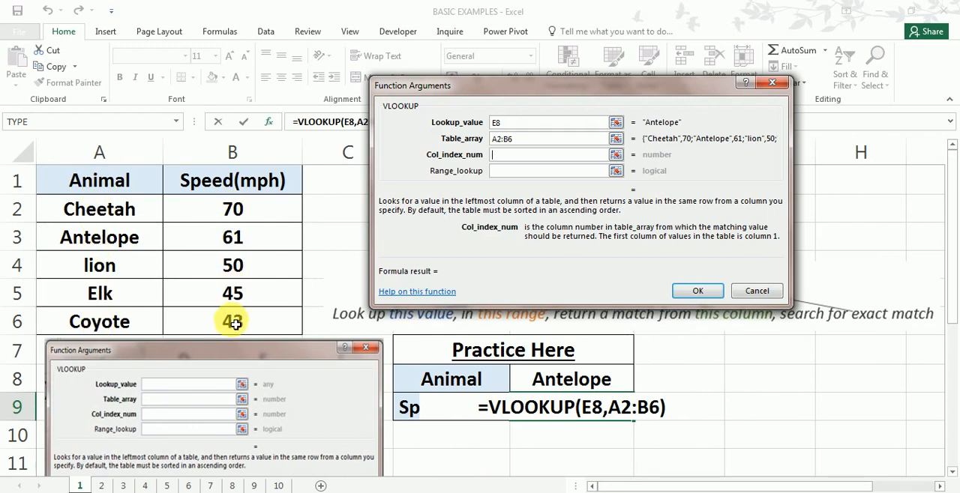
click(504, 156)
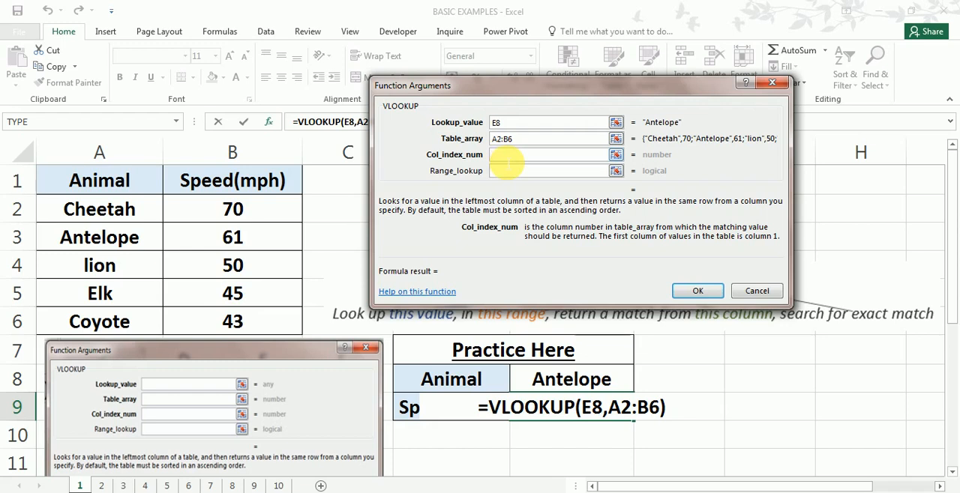
text(2)
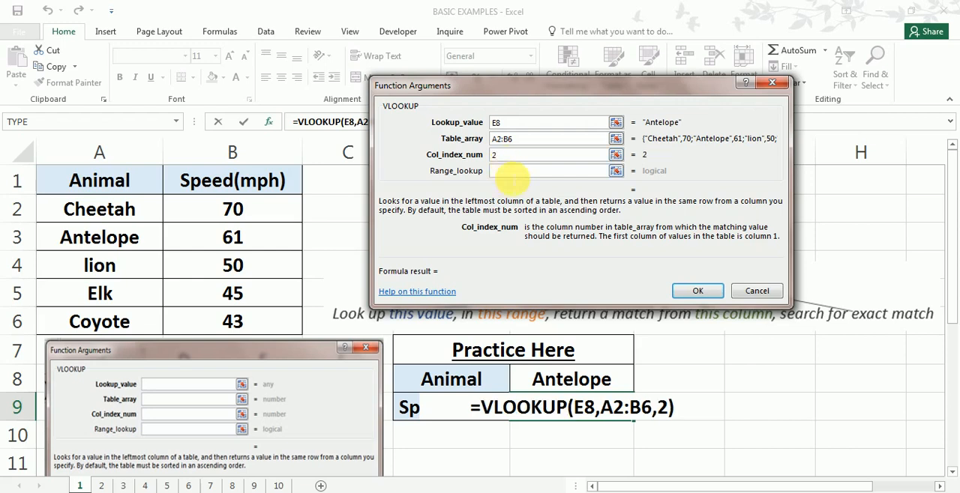
- Set Range_lookup to 0 for an exact match and complete the VLOOKUP formula in E9
click(512, 175)
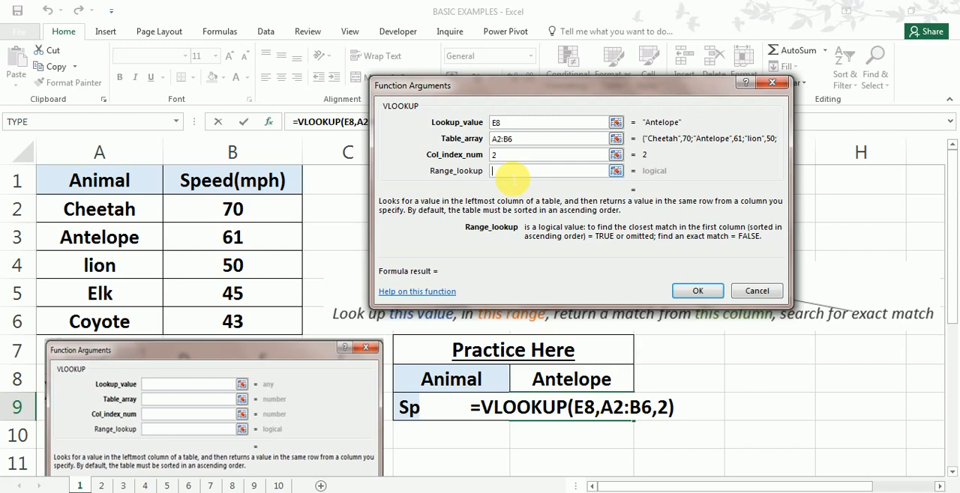
click(513, 172)
text(0)
key(Return)
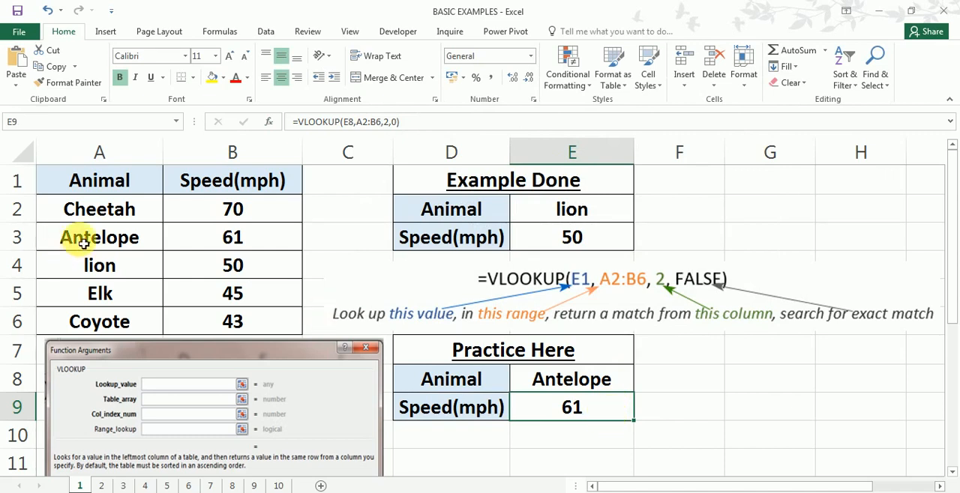
- Highlight the Antelope row, cells A3:B3, of the source table with a yellow fill
drag(84, 244, 225, 244)
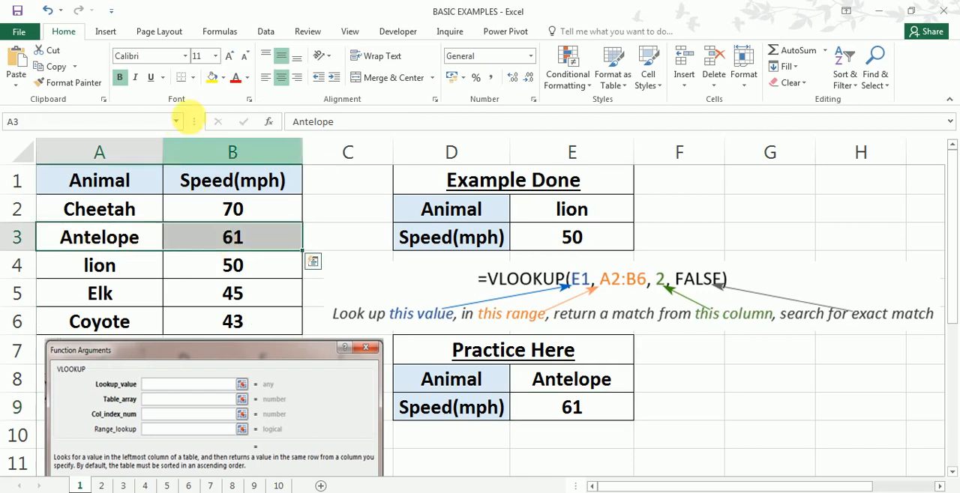
click(213, 78)
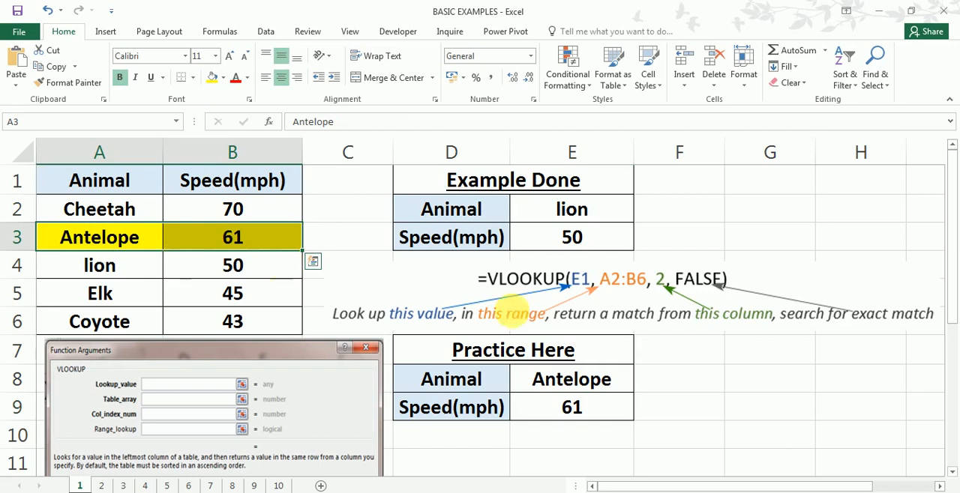
click(520, 370)
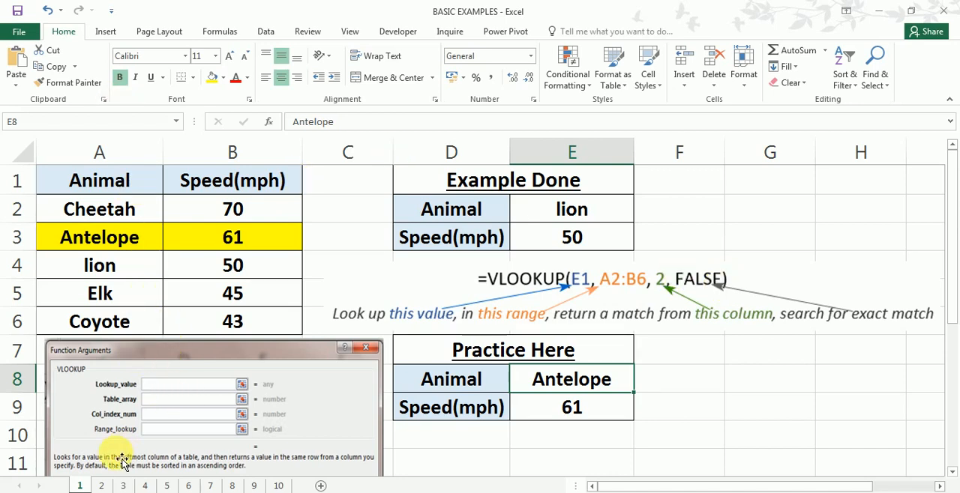
- Open sheet 2 and examine the Rank and Animal columns of its animal table
click(100, 486)
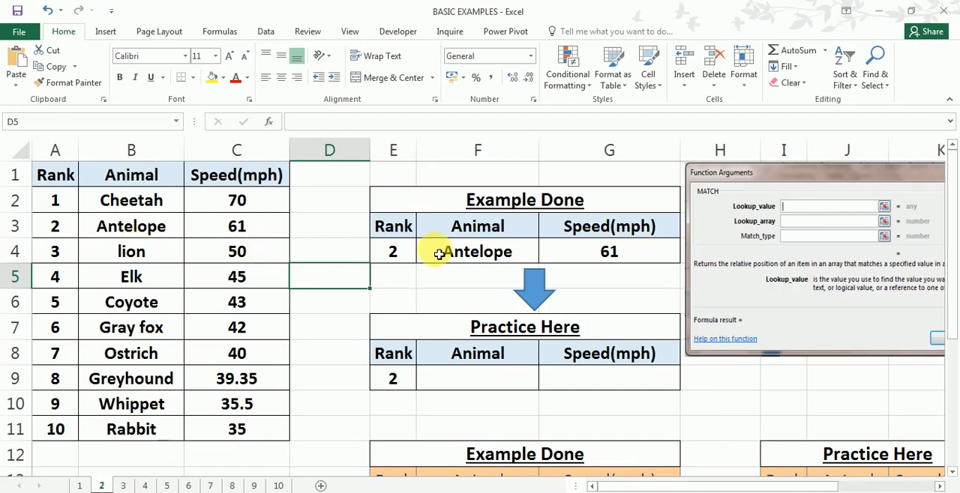
scroll(438, 253, down, 2)
scroll(435, 253, up, 2)
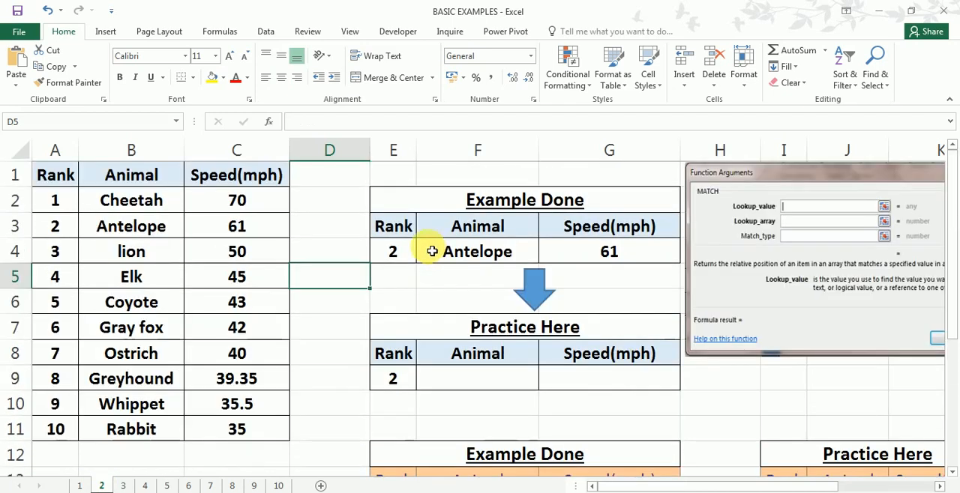
click(69, 164)
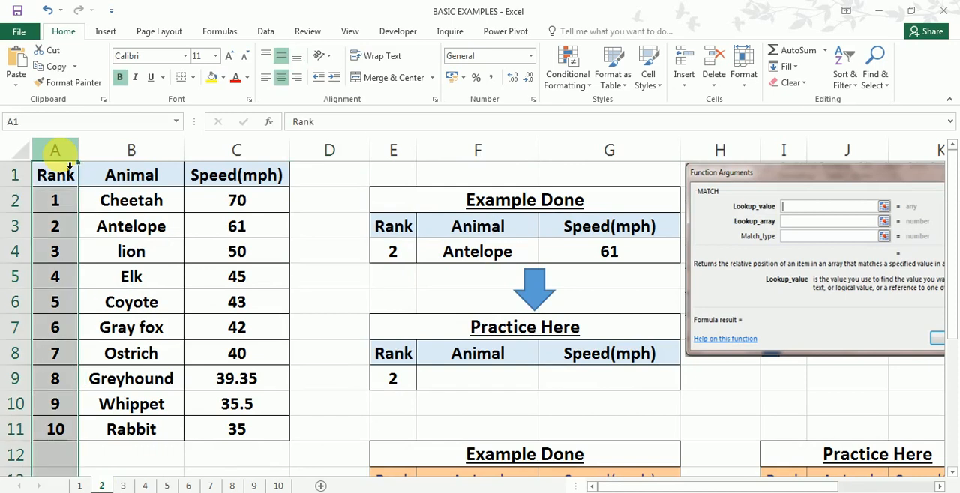
click(54, 203)
click(57, 228)
click(56, 253)
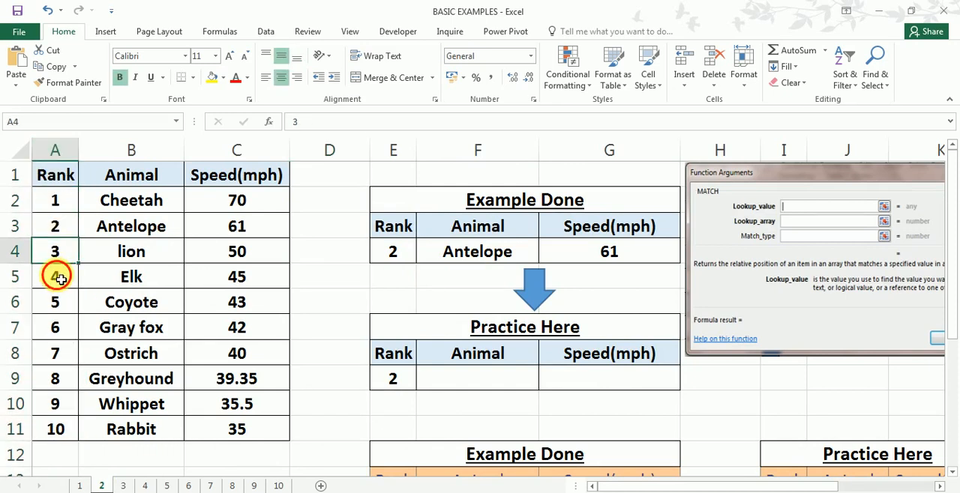
click(55, 276)
click(56, 300)
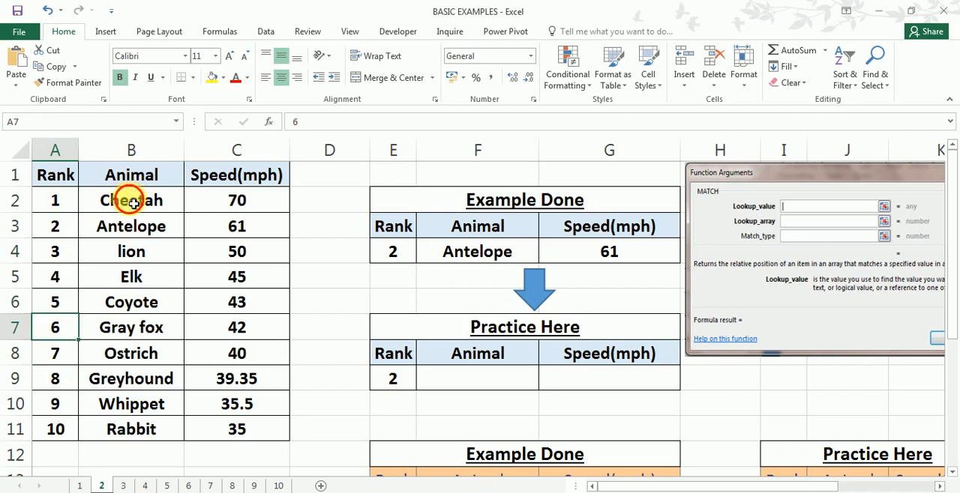
drag(132, 201, 128, 426)
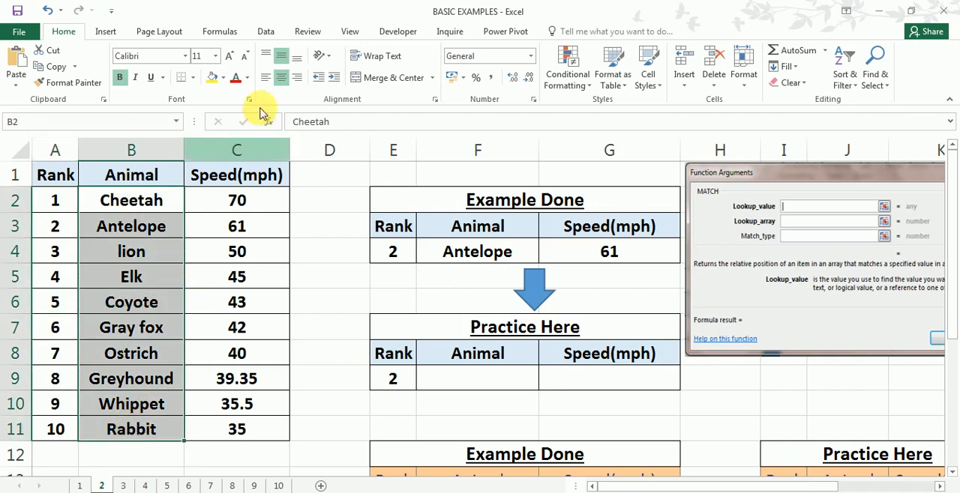
- Compare the Speed(mph) column and empty Practice Here row on sheet 2 with the completed VLOOKUP in E9 of sheet 1
drag(234, 209, 241, 439)
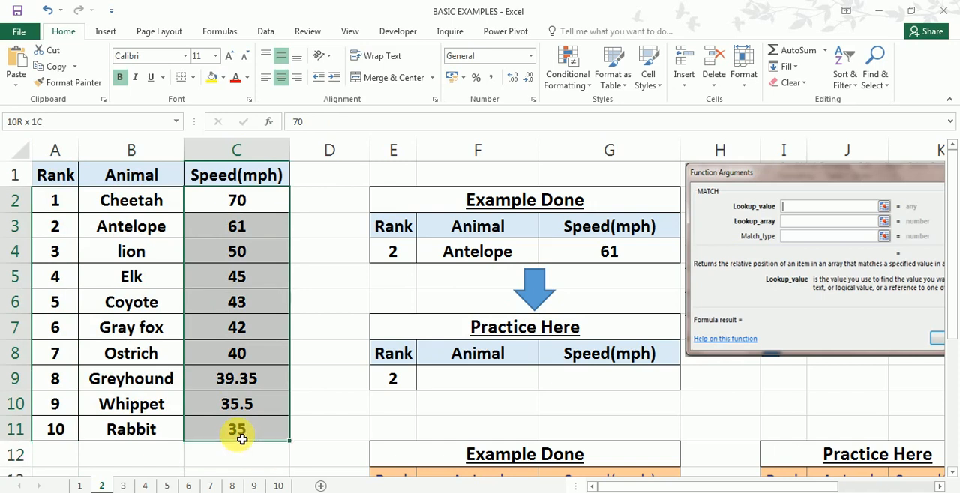
click(356, 323)
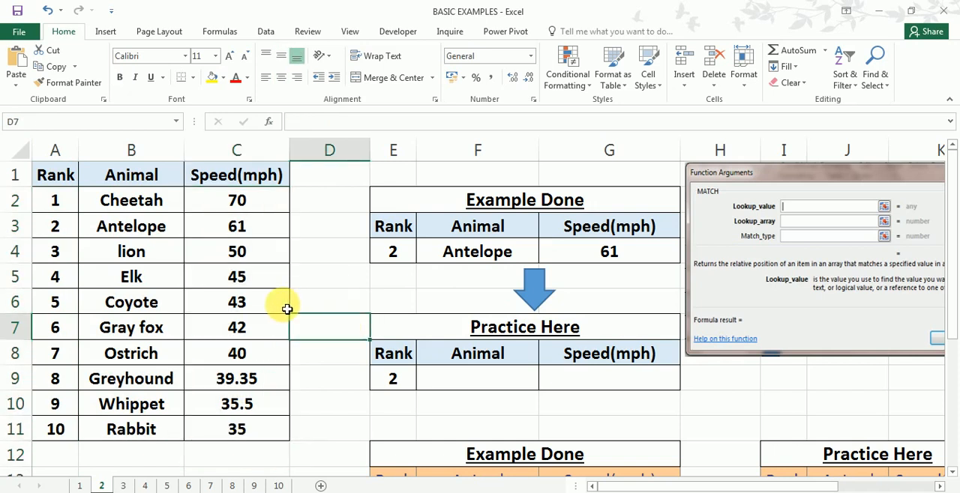
click(459, 379)
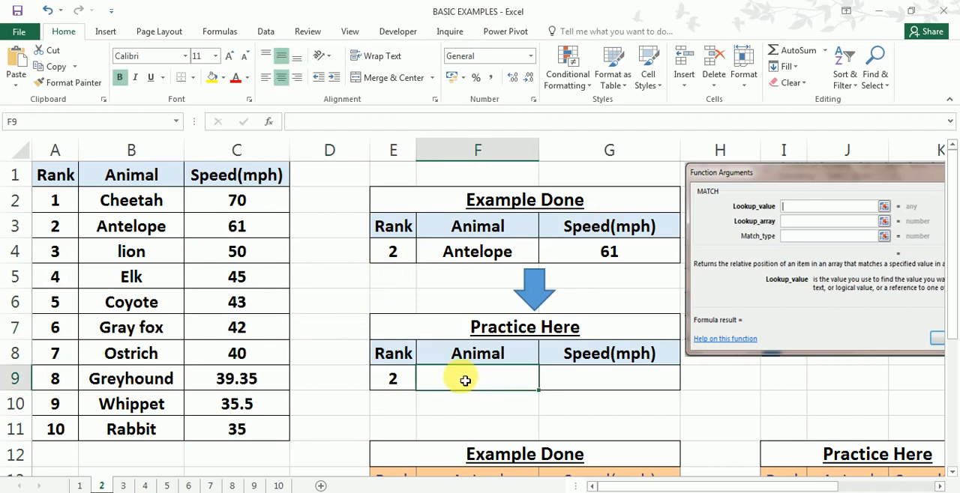
click(80, 486)
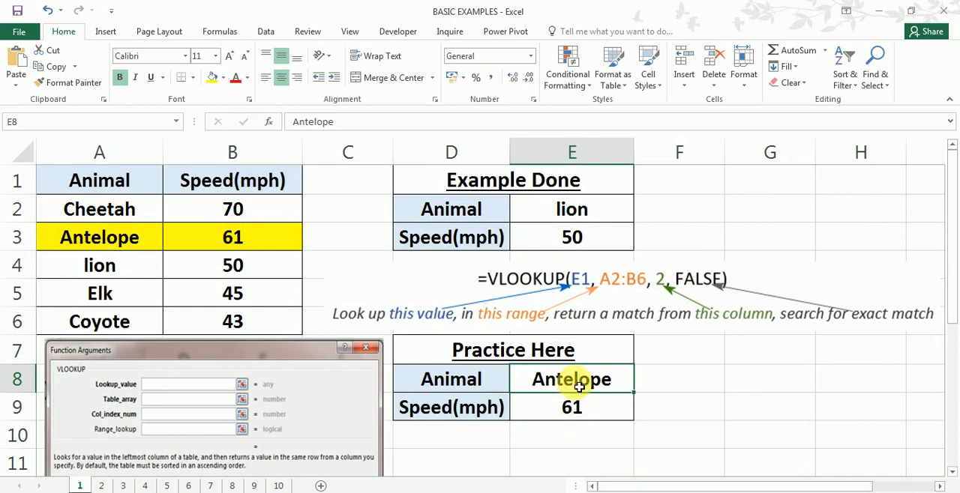
click(589, 413)
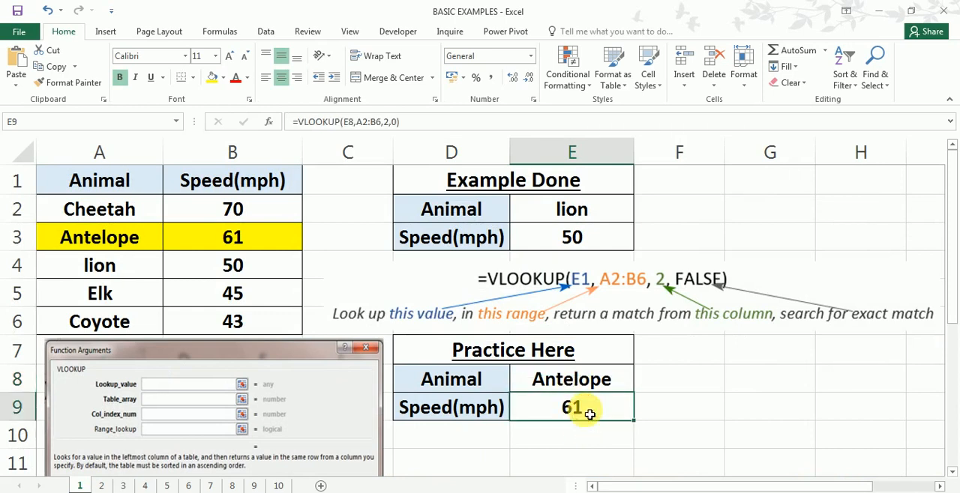
click(102, 486)
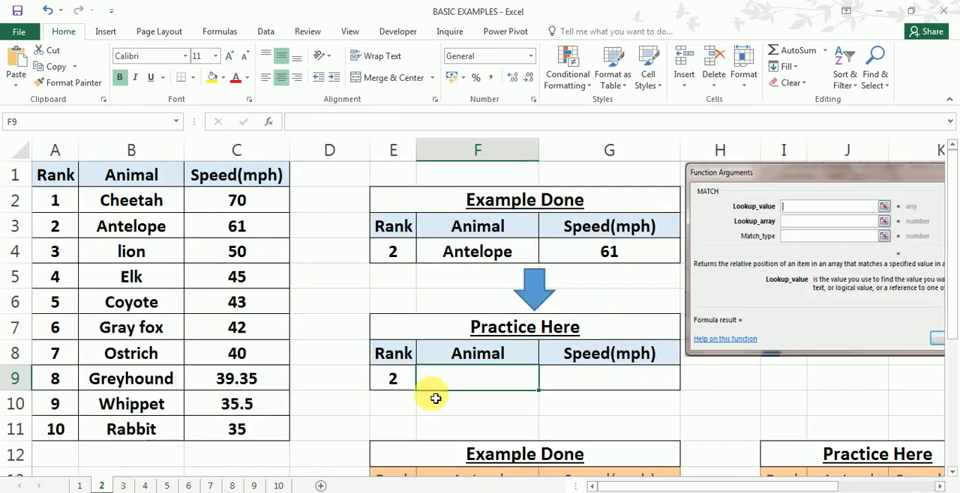
- Examine the Rank, Animal and Speed(mph) cells of the Practice Here row on sheet 2
click(393, 383)
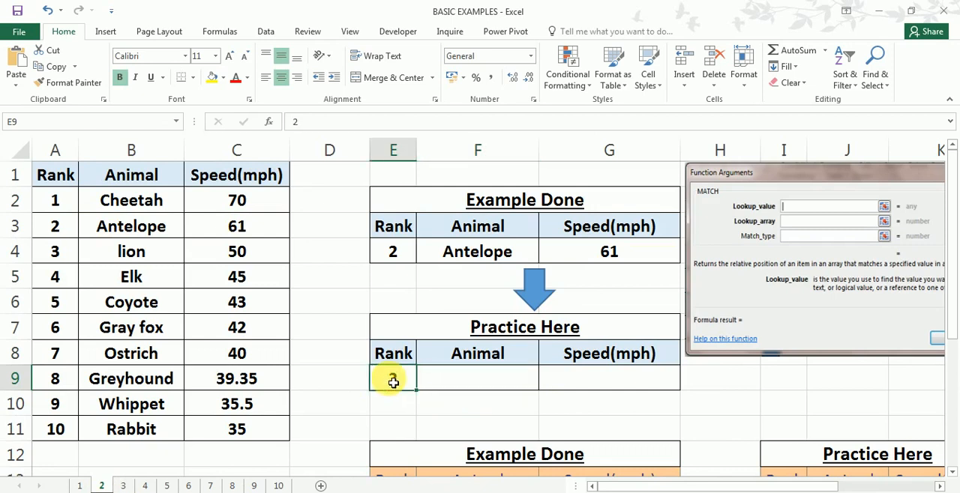
click(484, 378)
click(587, 382)
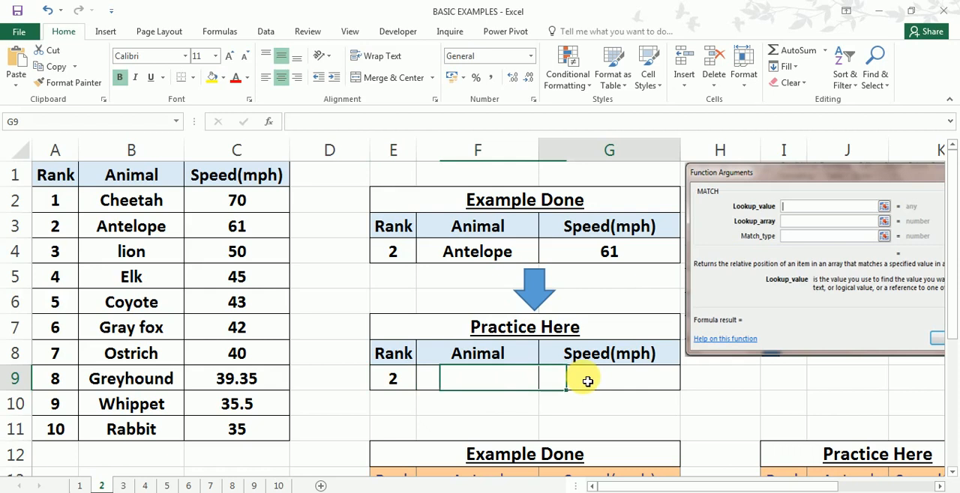
click(500, 383)
click(566, 380)
click(499, 381)
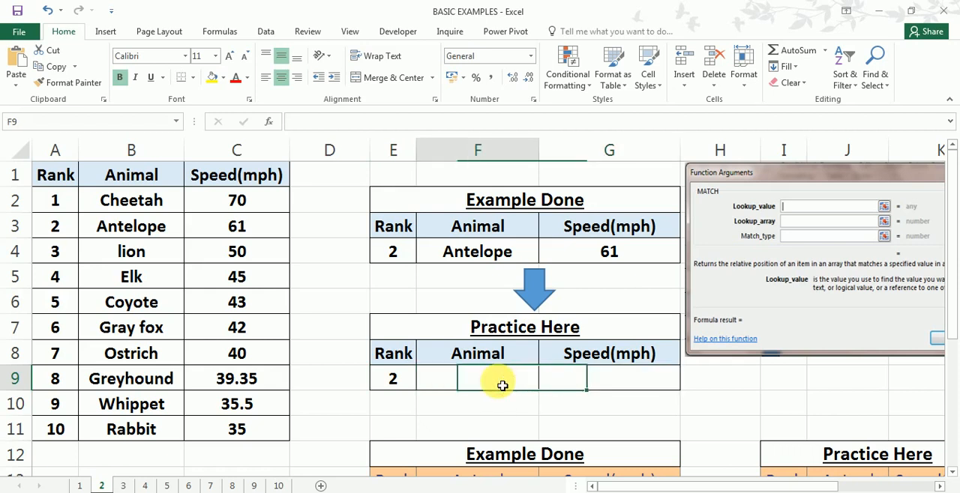
click(400, 386)
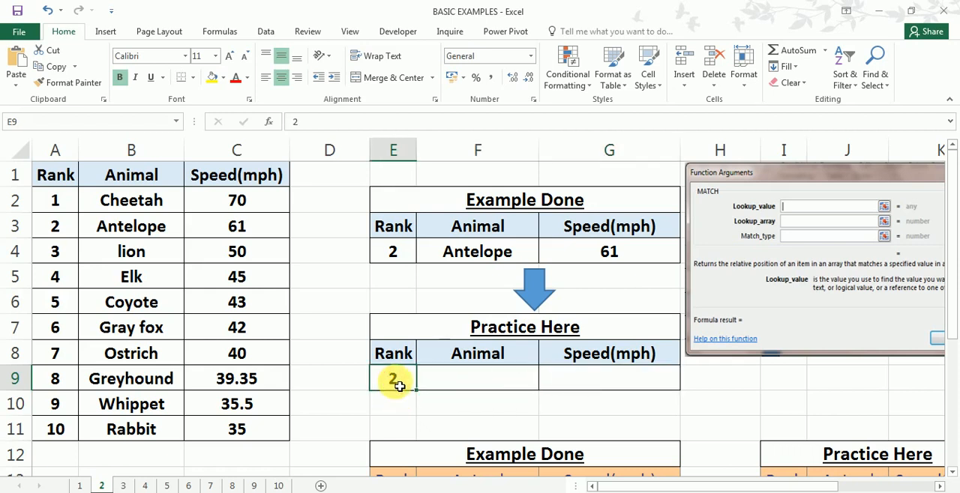
click(465, 383)
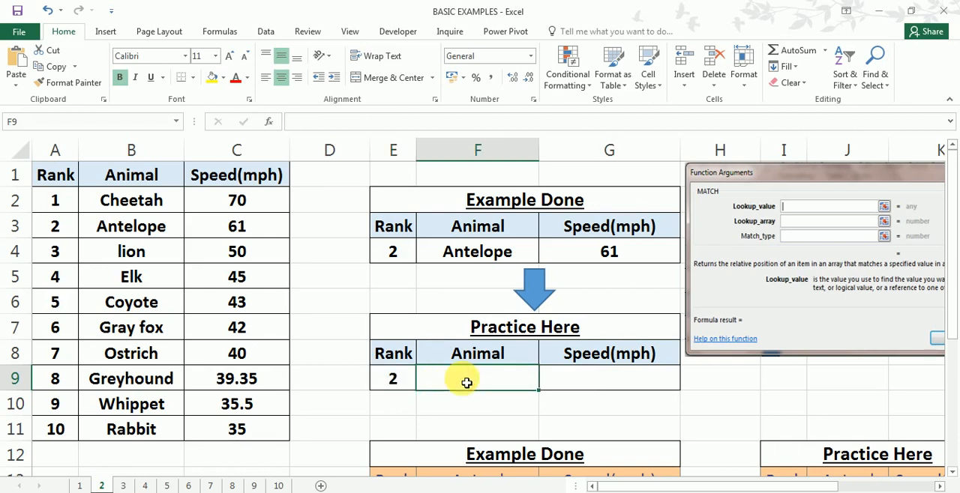
click(589, 379)
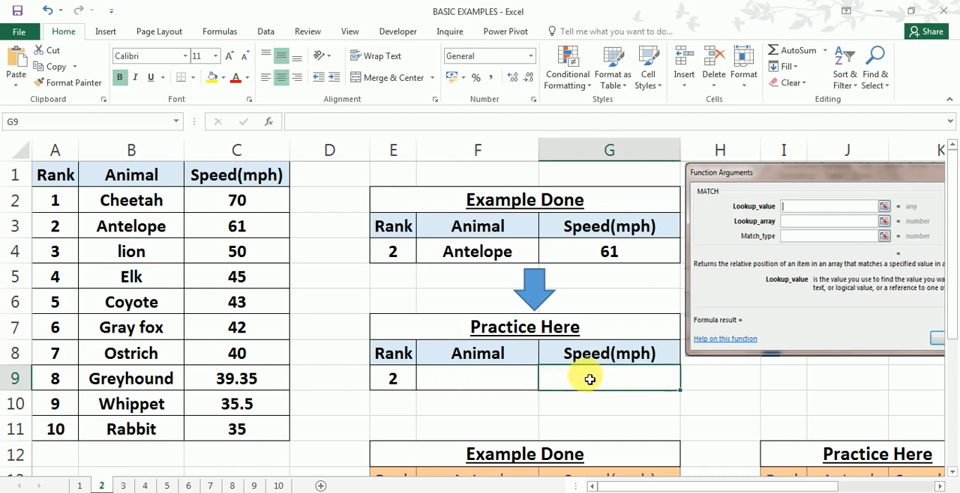
click(493, 387)
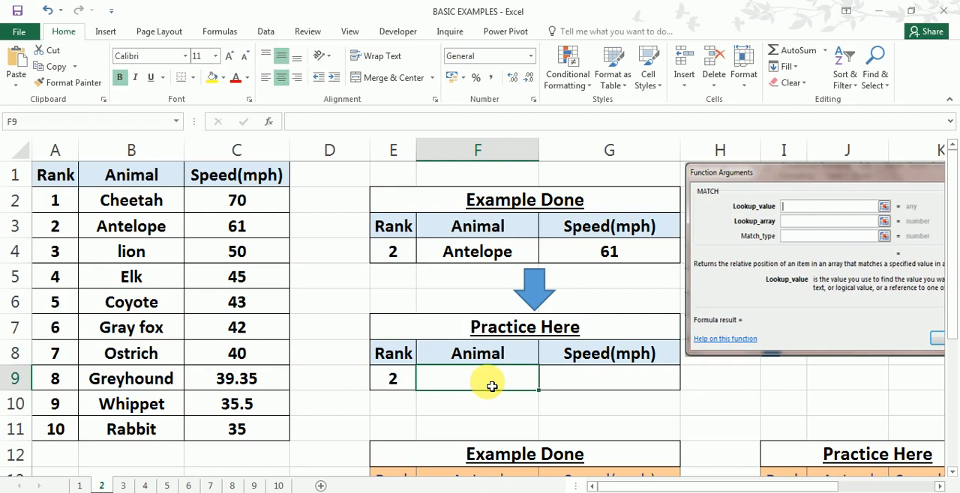
- Inspect the VLOOKUP formula with nested MATCH in the Speed(mph) cell G4 of the Example Done table
click(609, 251)
double_click(596, 251)
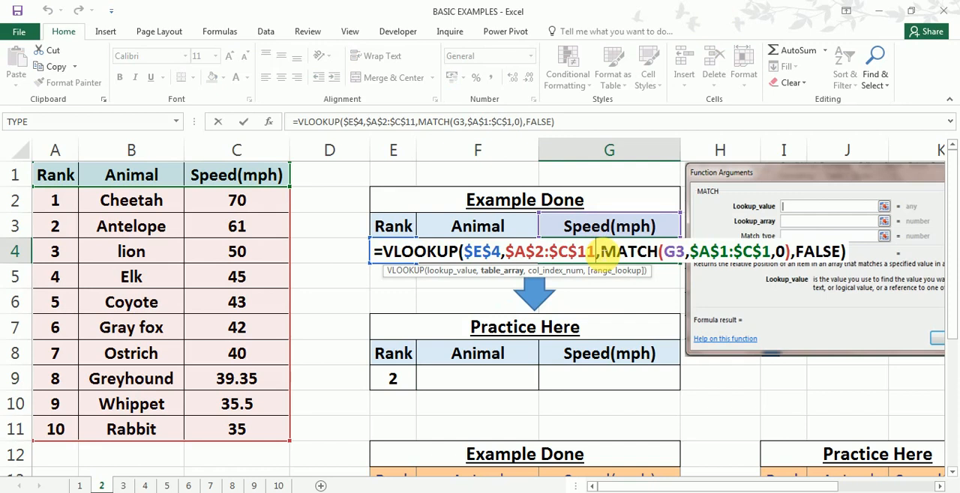
key(Return)
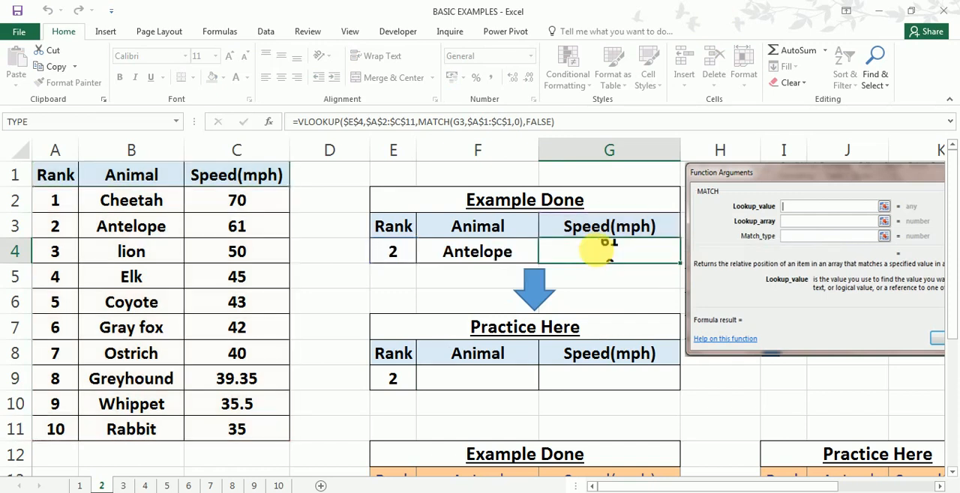
click(405, 420)
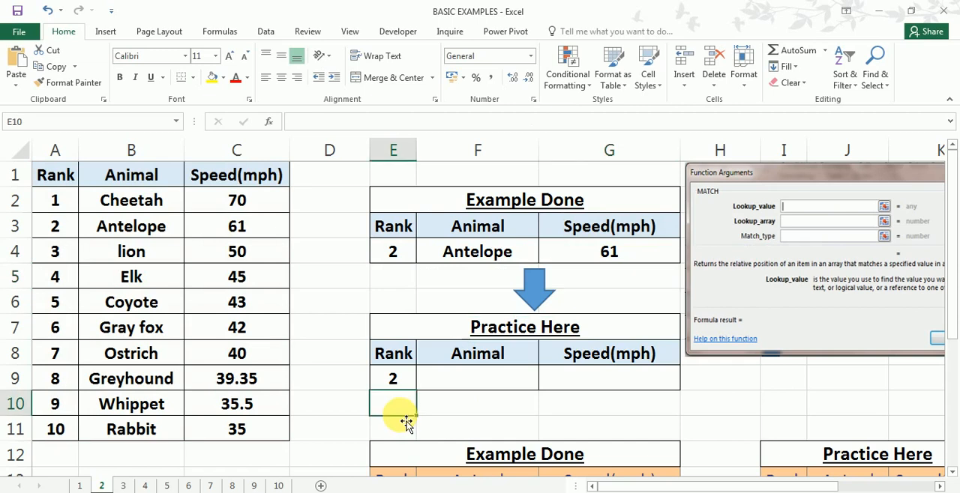
text(=)
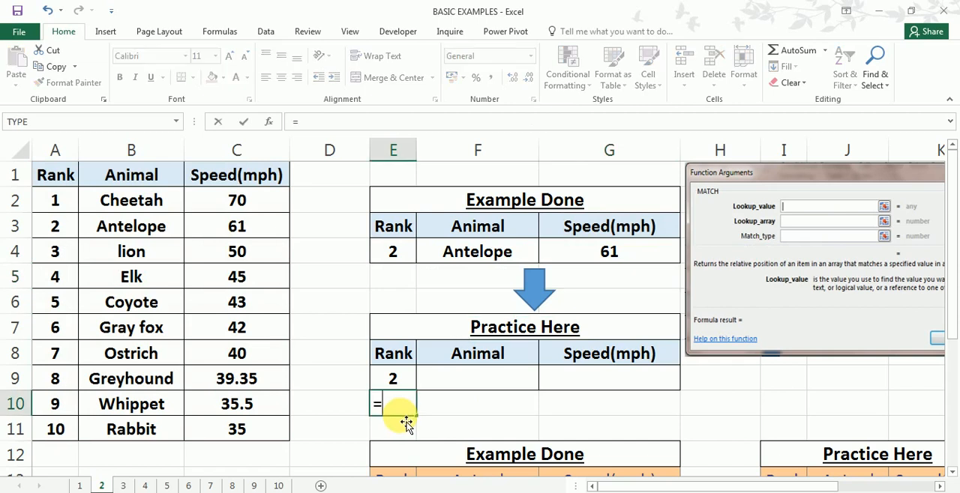
text(match()
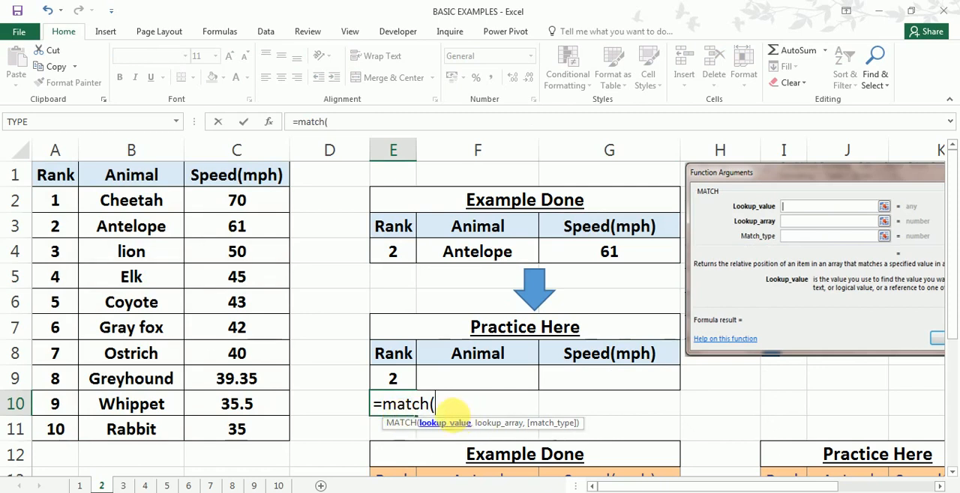
key(Escape)
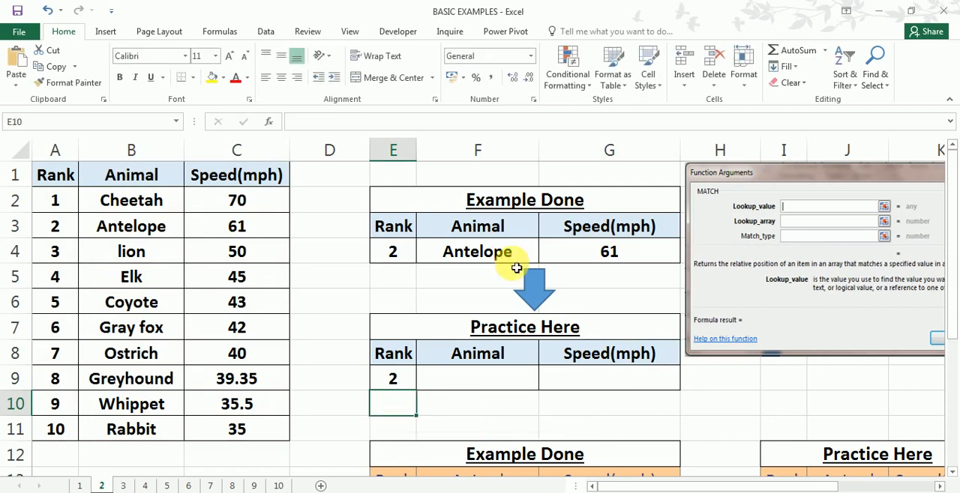
- Copy G4's formula with an apostrophe inserted after the equals sign, cancel the edit, and paste it as text into D11
double_click(603, 252)
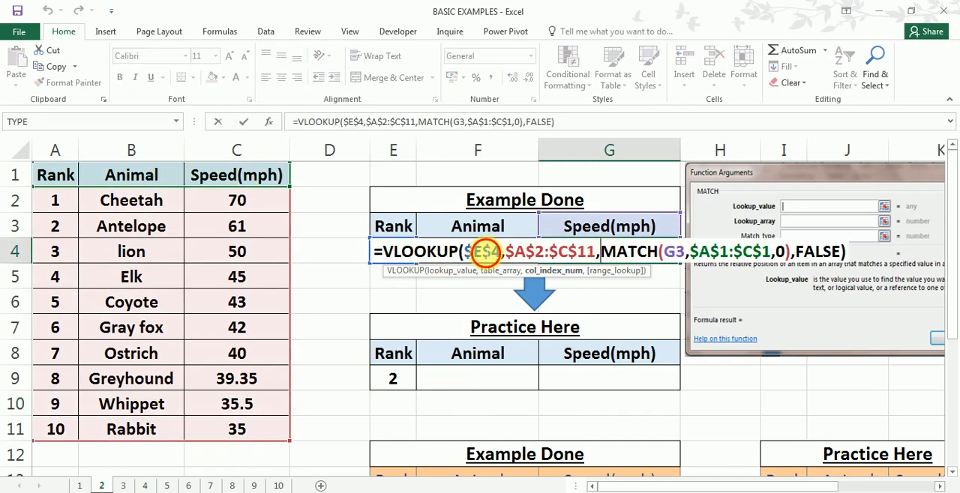
click(484, 252)
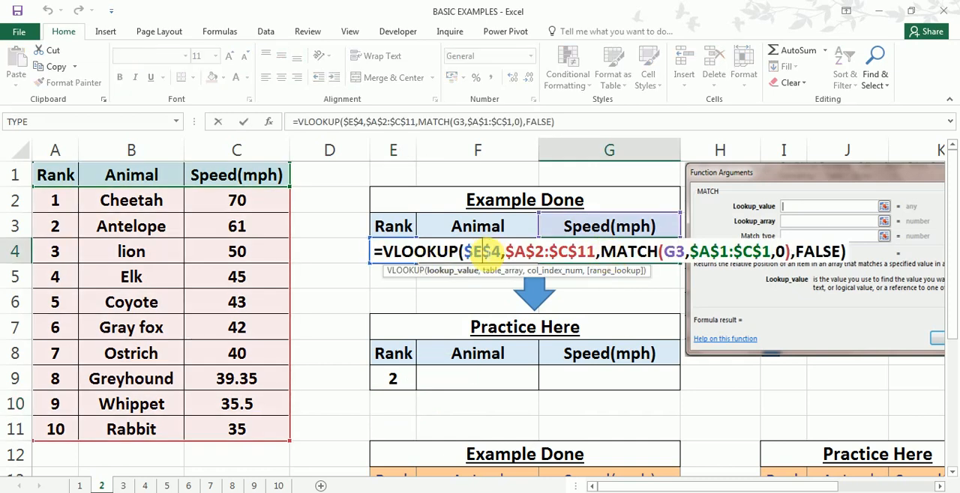
click(386, 253)
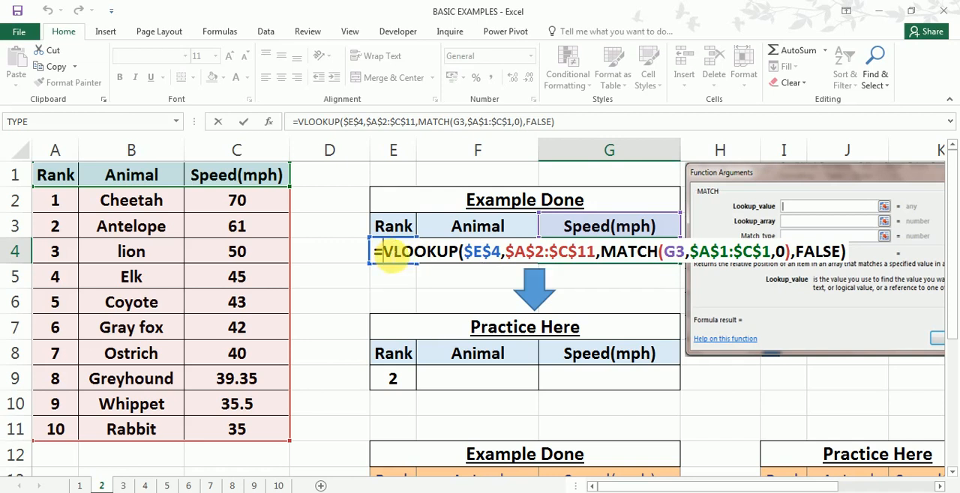
text(')
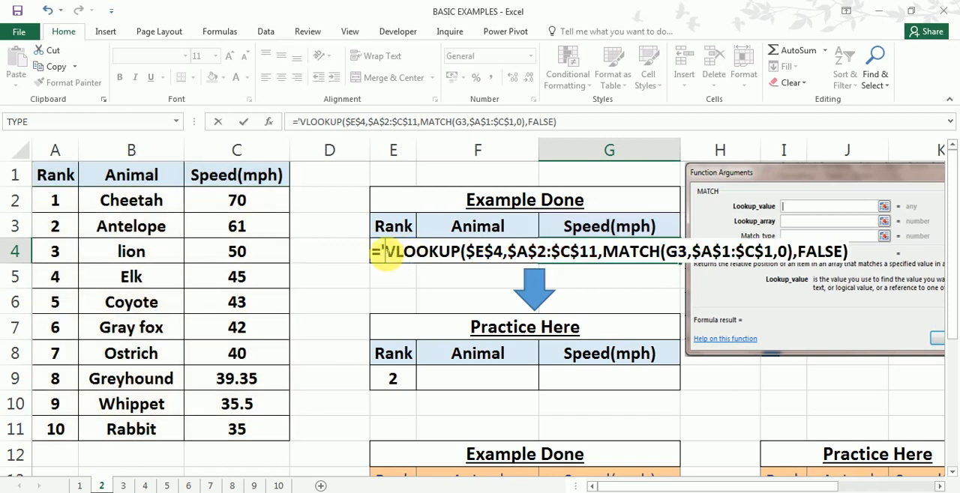
drag(378, 258, 885, 254)
key(ctrl+c)
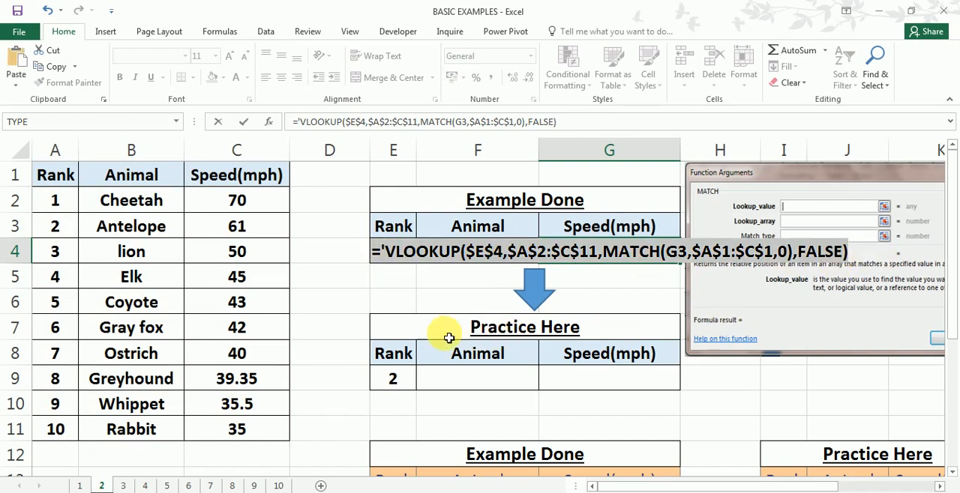
key(Escape)
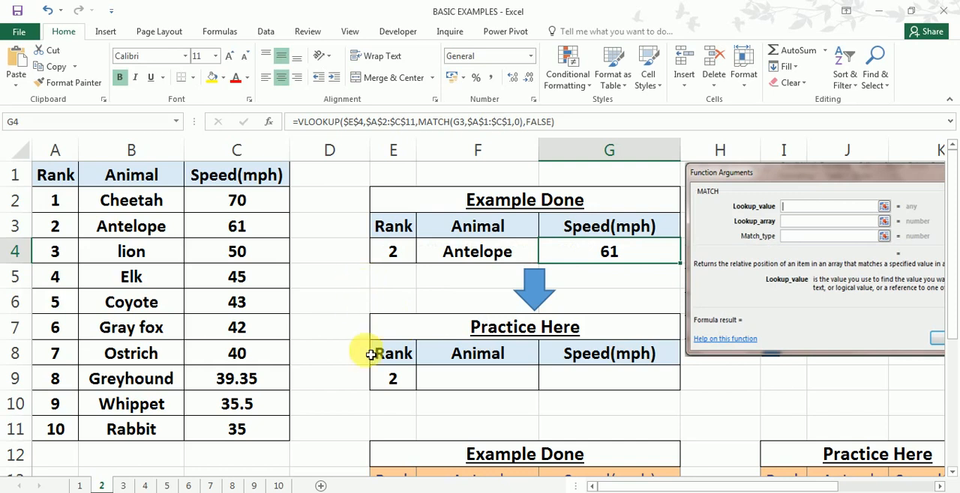
click(373, 427)
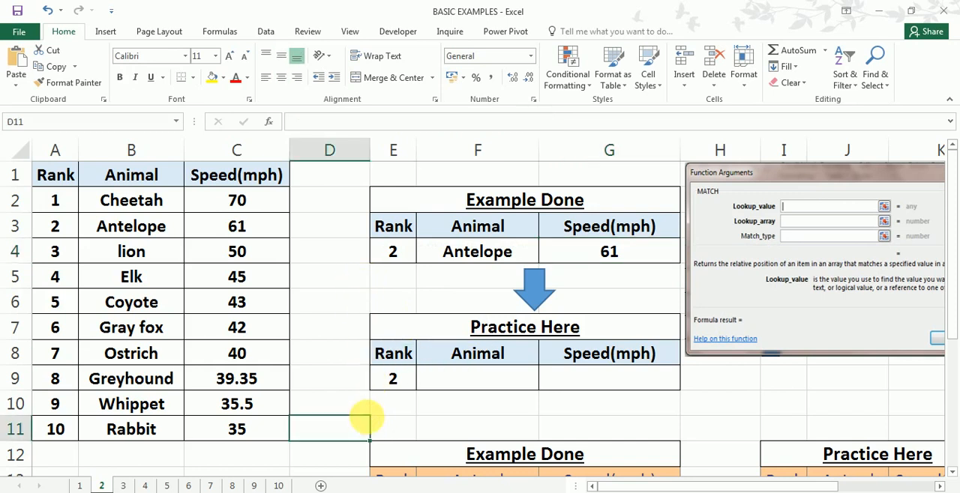
key(ctrl+v)
click(428, 403)
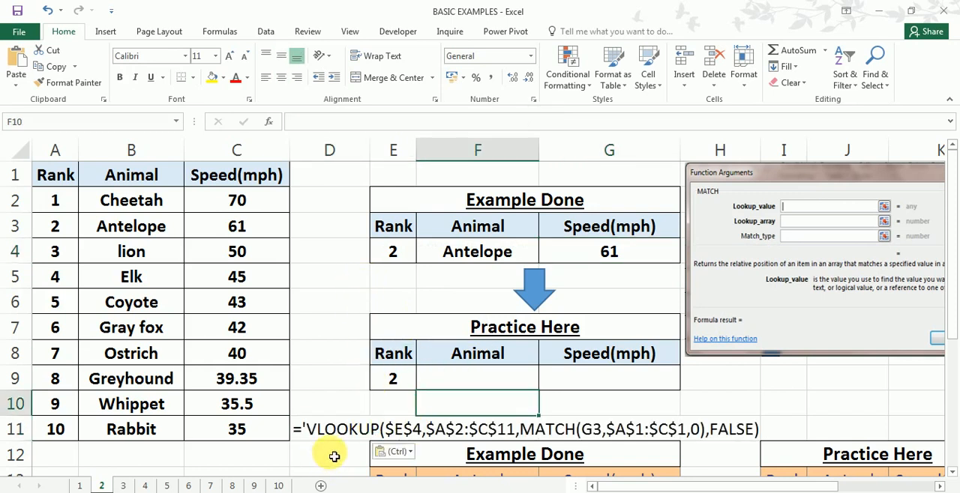
click(408, 439)
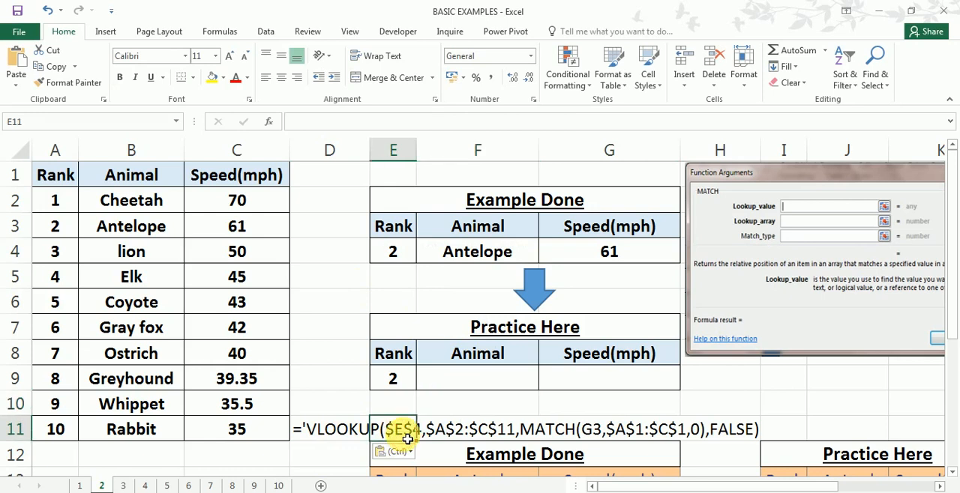
- Fill the Example Done rank cell E4 yellow and set its rank to 6 to compare with the Gray fox row
click(394, 258)
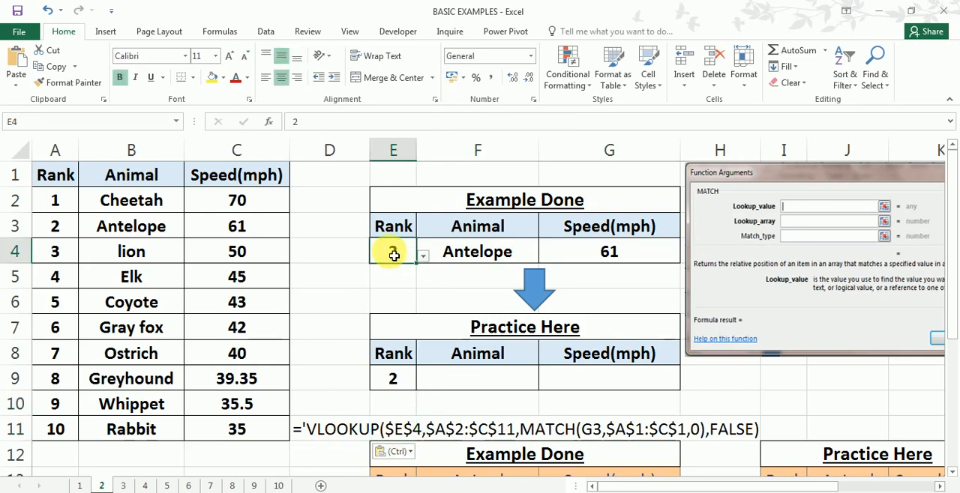
click(213, 79)
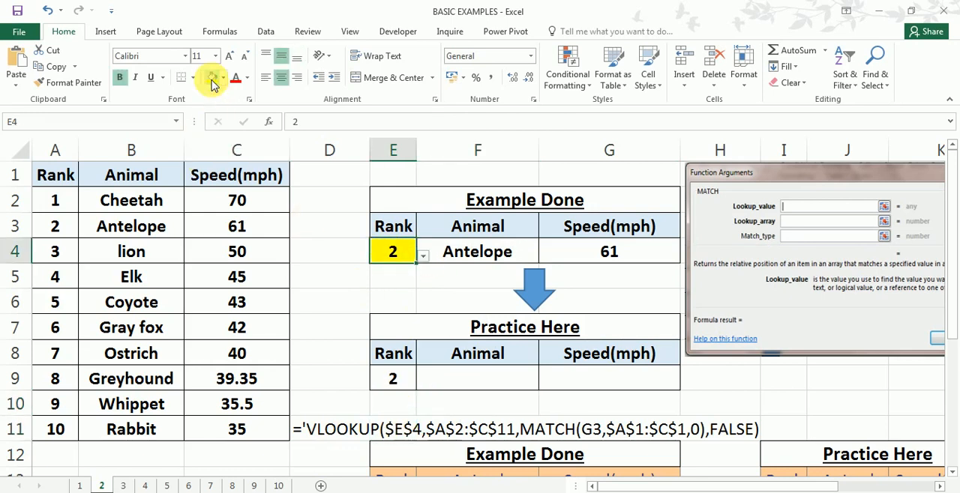
click(421, 259)
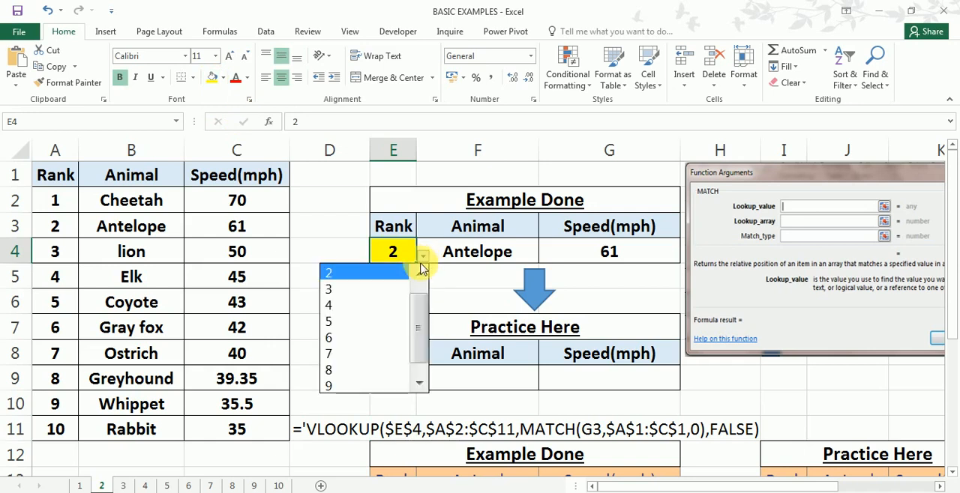
click(335, 338)
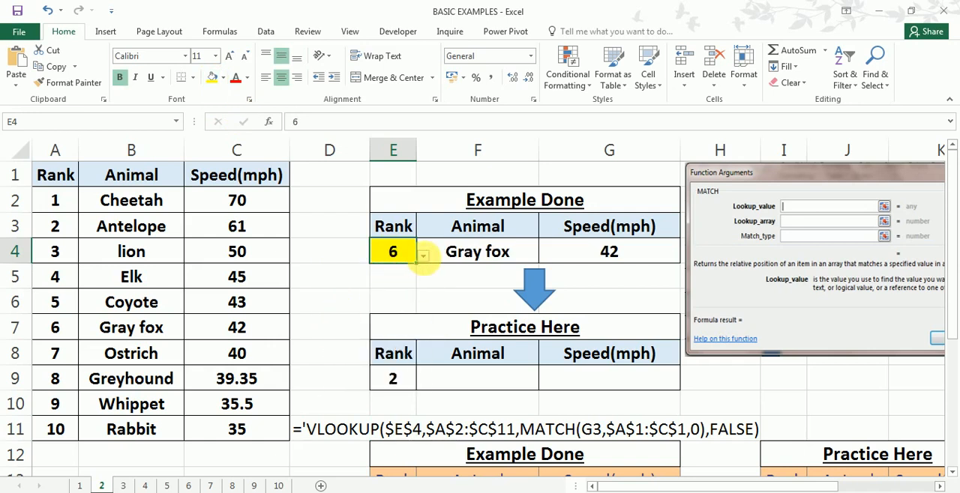
drag(50, 330, 239, 336)
- Test the Example Done lookup by changing the rank in E4 to 9 and finally to 7
click(397, 252)
click(423, 256)
click(334, 371)
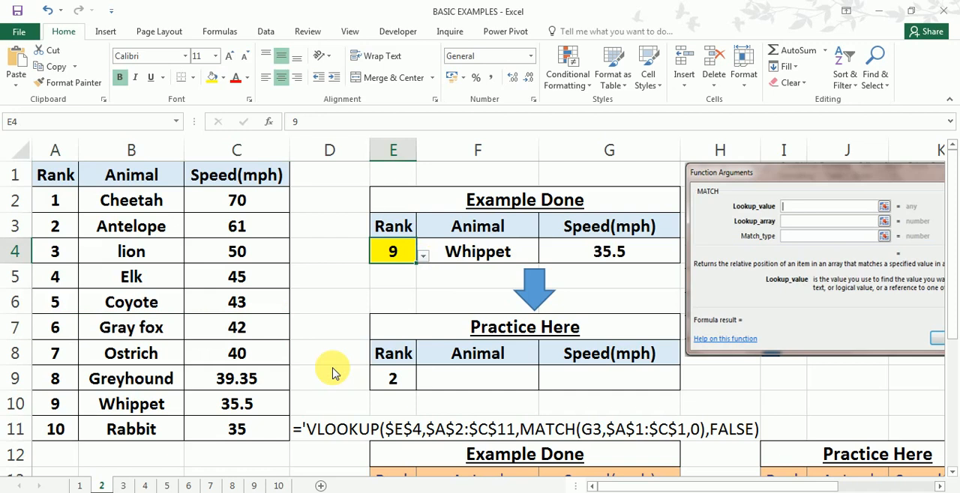
click(423, 256)
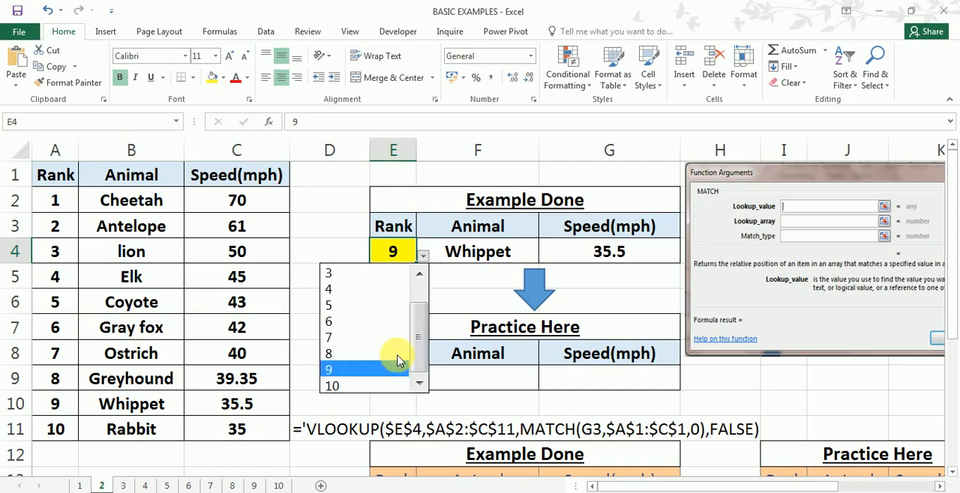
click(336, 337)
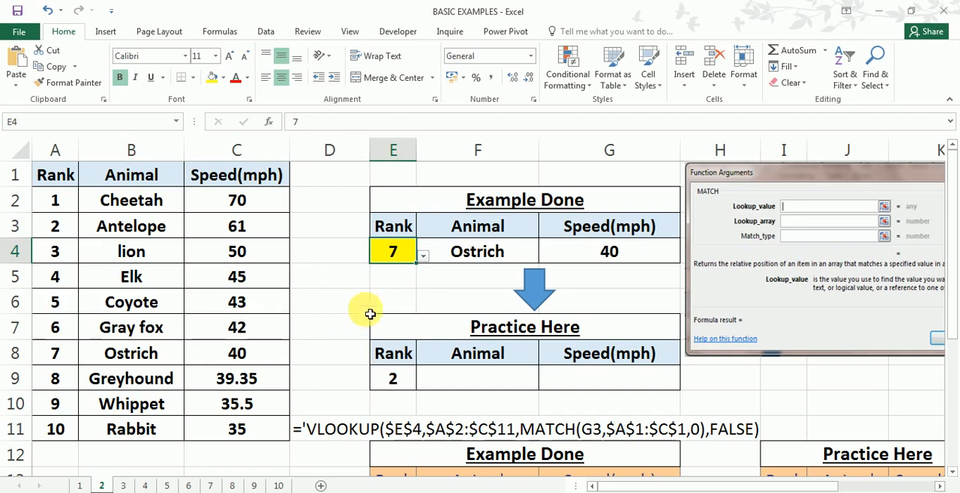
- Set the Example Done rank in E4 to 2
click(423, 257)
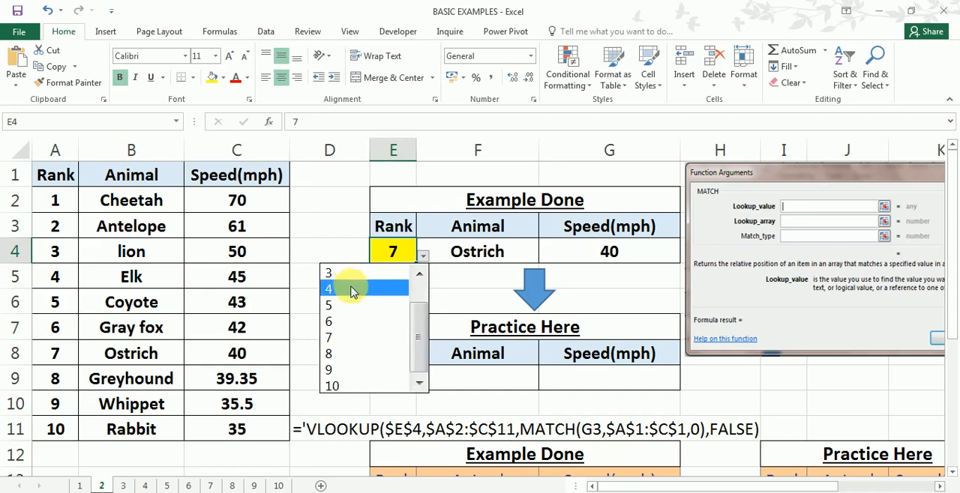
click(422, 279)
click(422, 279)
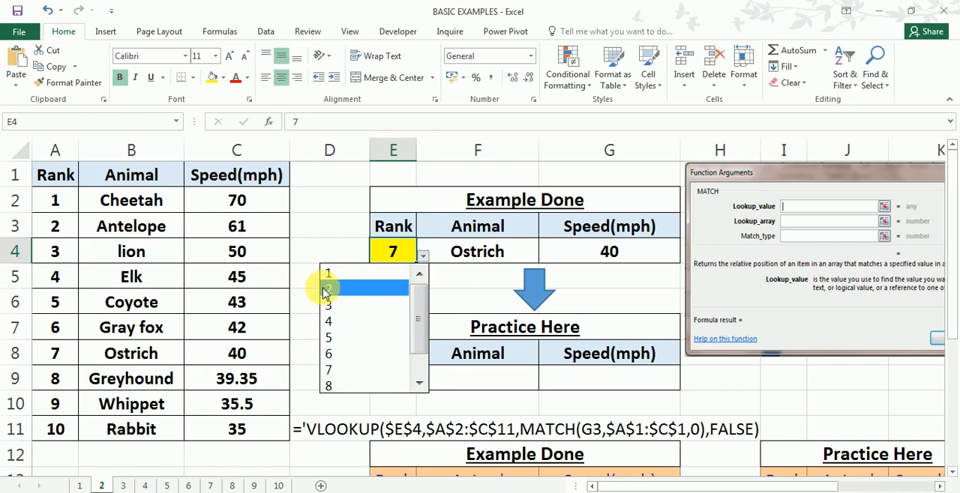
click(329, 289)
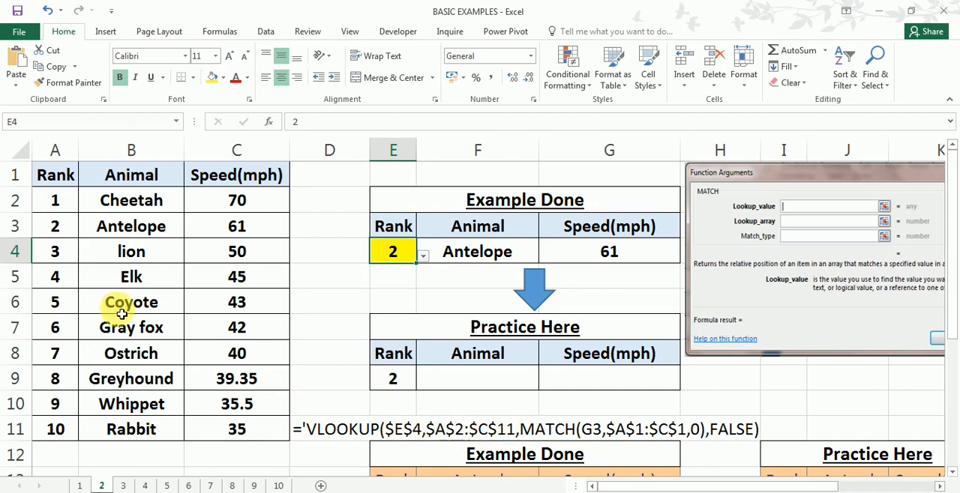
- Examine the source data A2:C11, the MATCH part of the formula text in row 11, the practice cells and columns D to G
drag(60, 201, 240, 427)
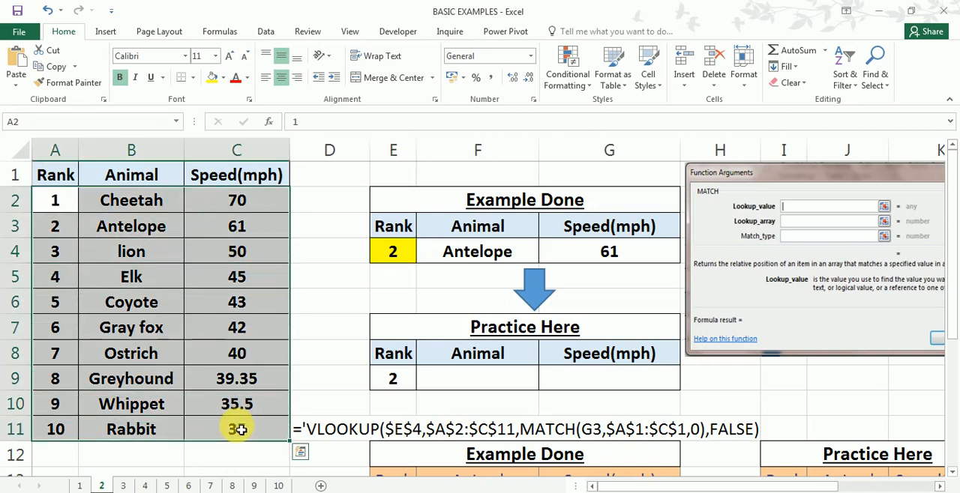
click(574, 438)
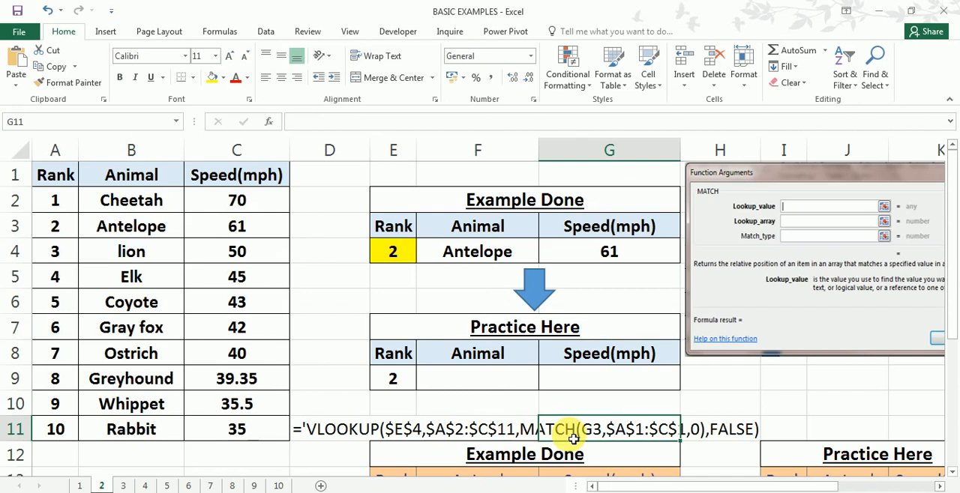
click(476, 380)
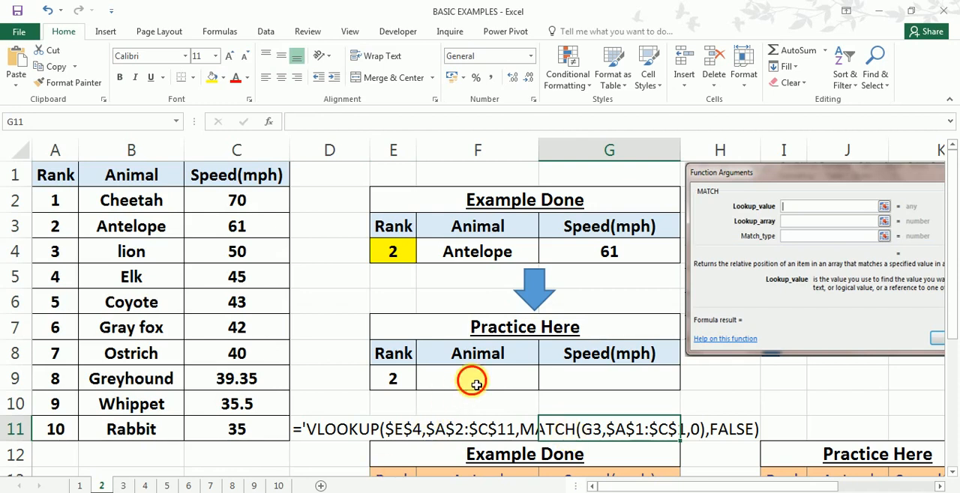
click(555, 380)
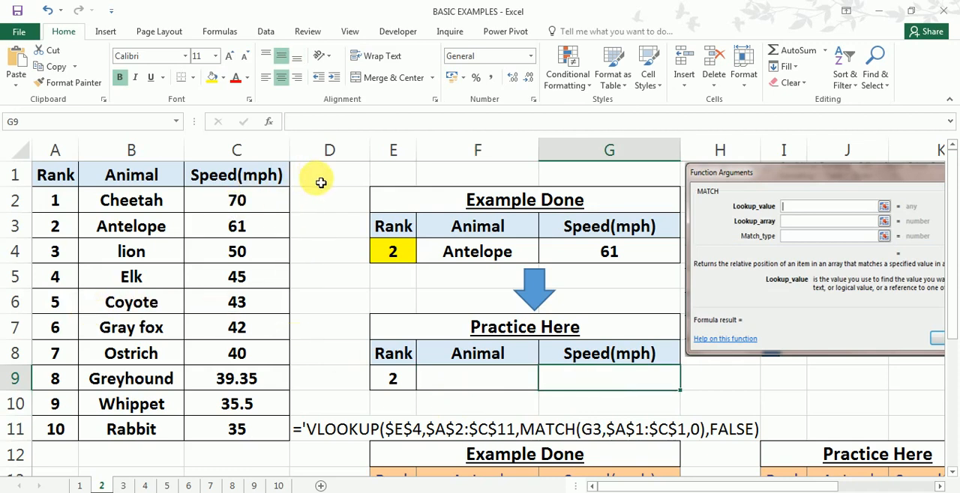
click(387, 174)
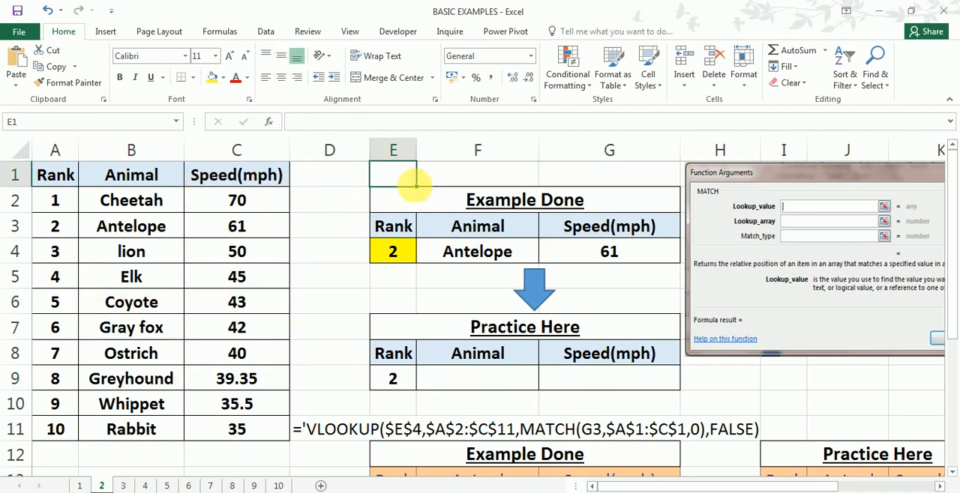
click(328, 150)
click(397, 152)
click(484, 150)
click(607, 150)
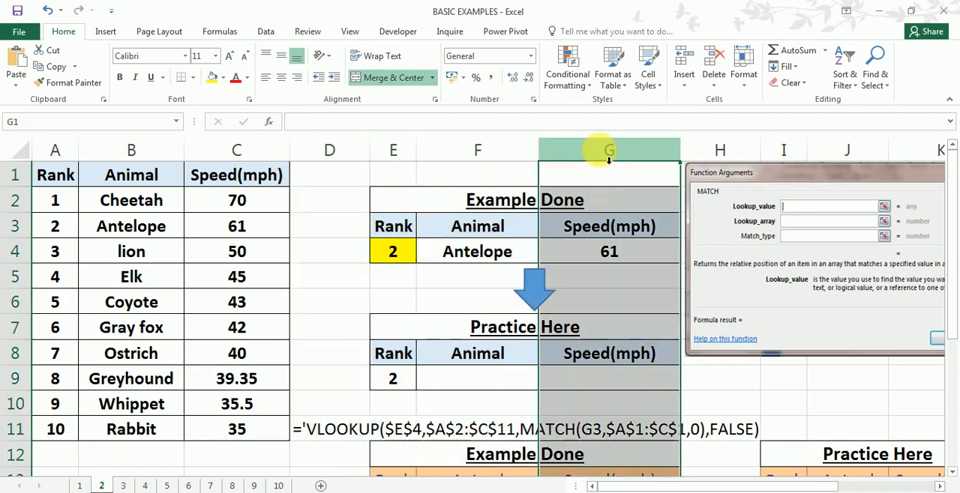
click(57, 208)
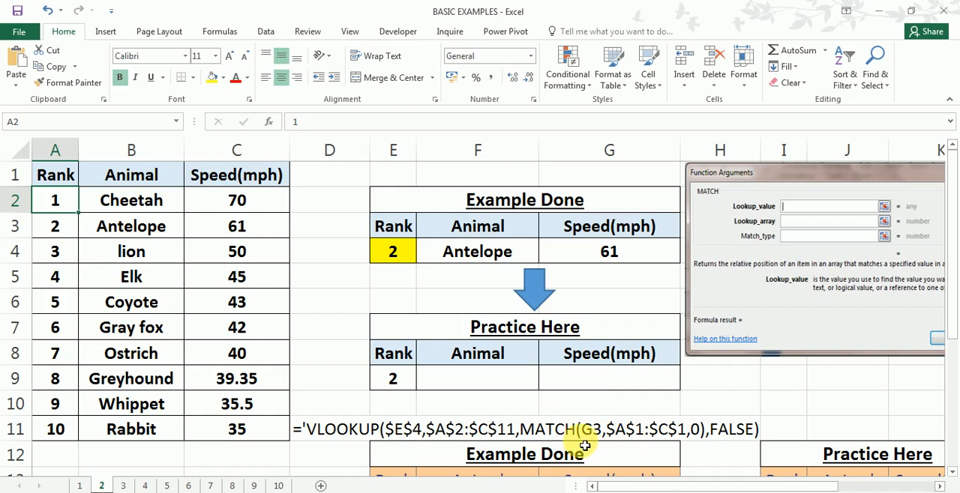
- Start a VLOOKUP in the practice Animal cell F9 with lookup value $E$9 and table array $A$2:$C$11
click(494, 387)
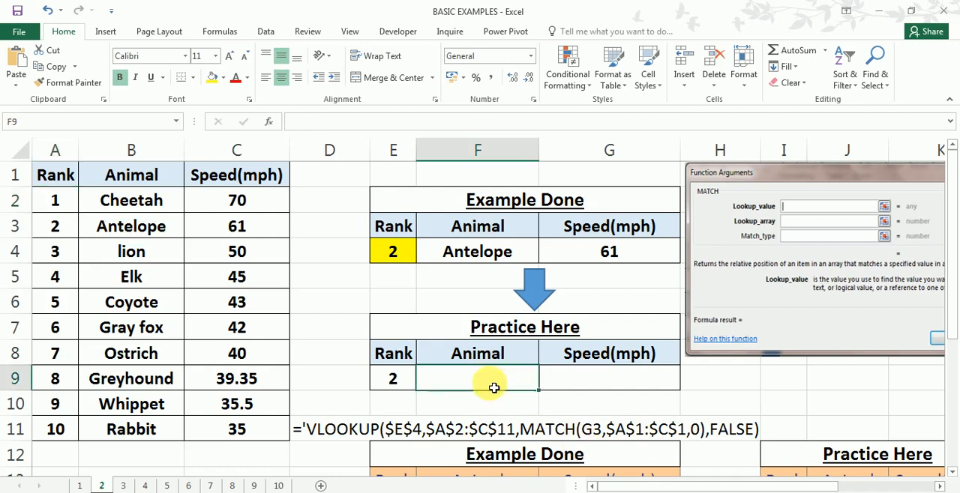
text(=)
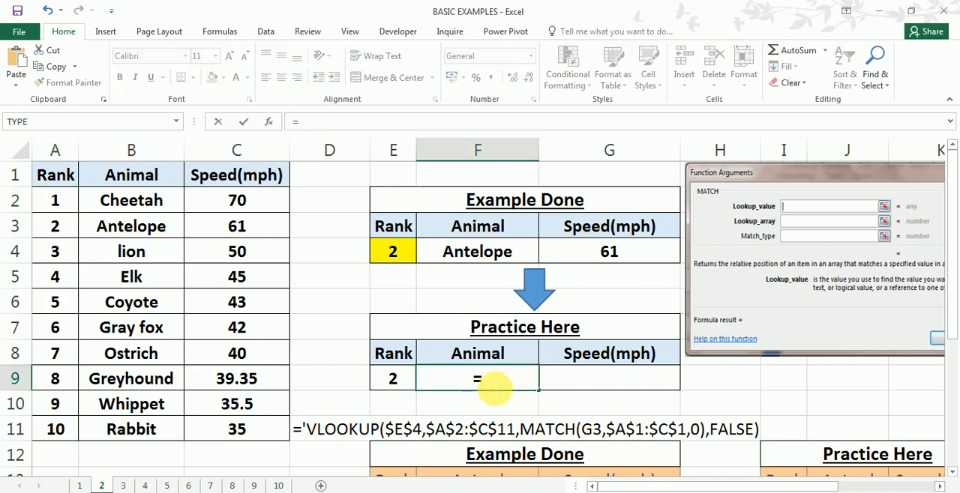
text(vloo)
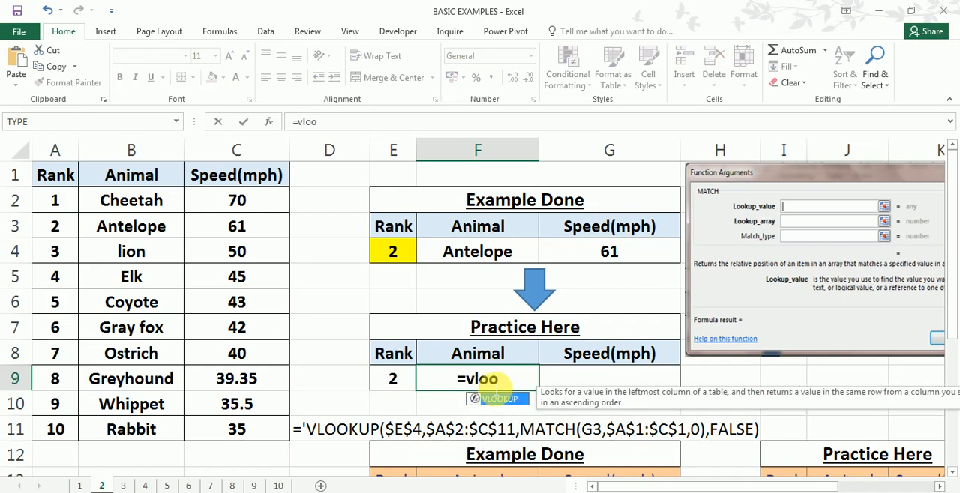
key(Tab)
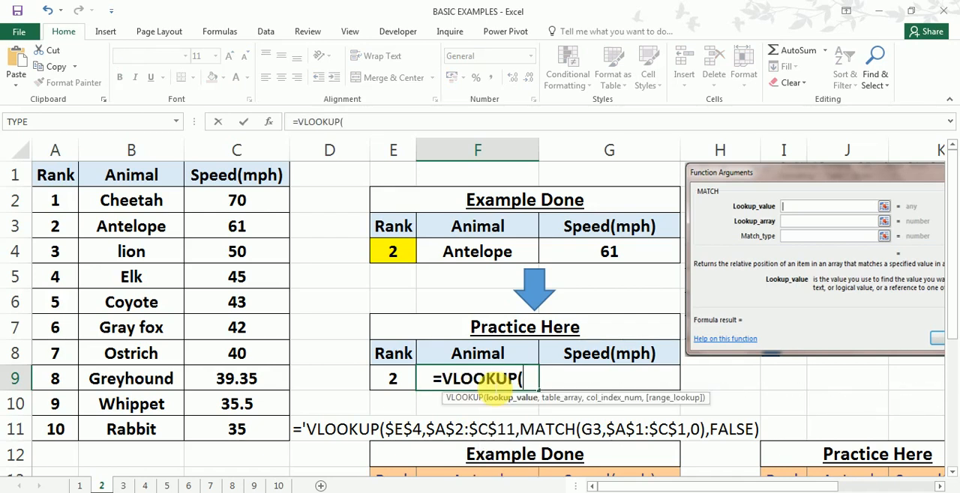
click(398, 380)
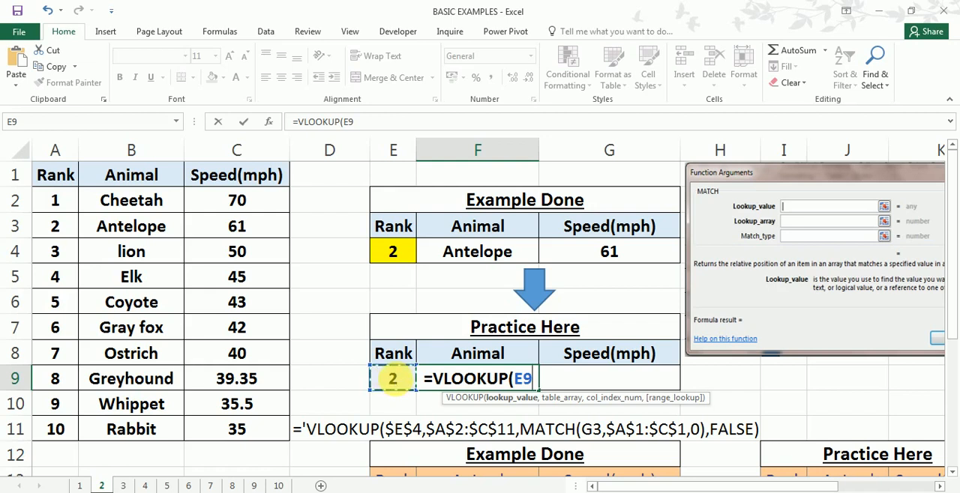
key(F4)
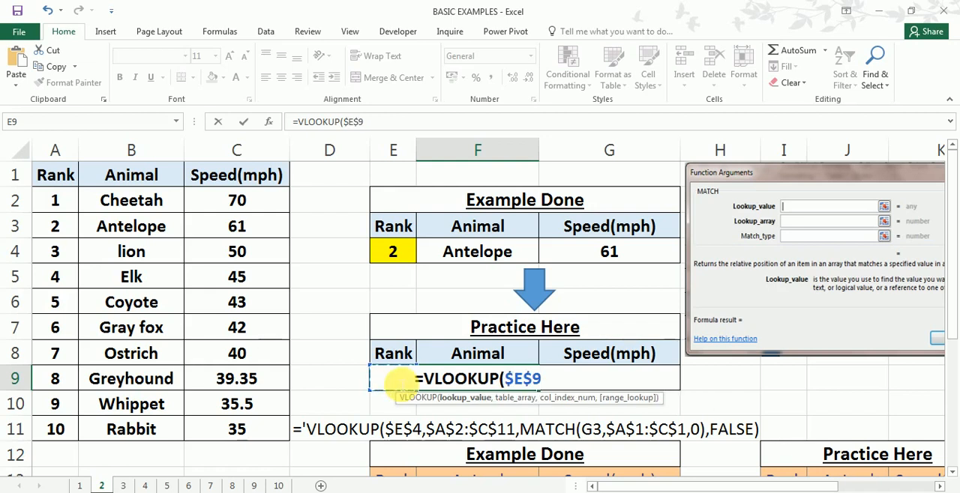
text(,)
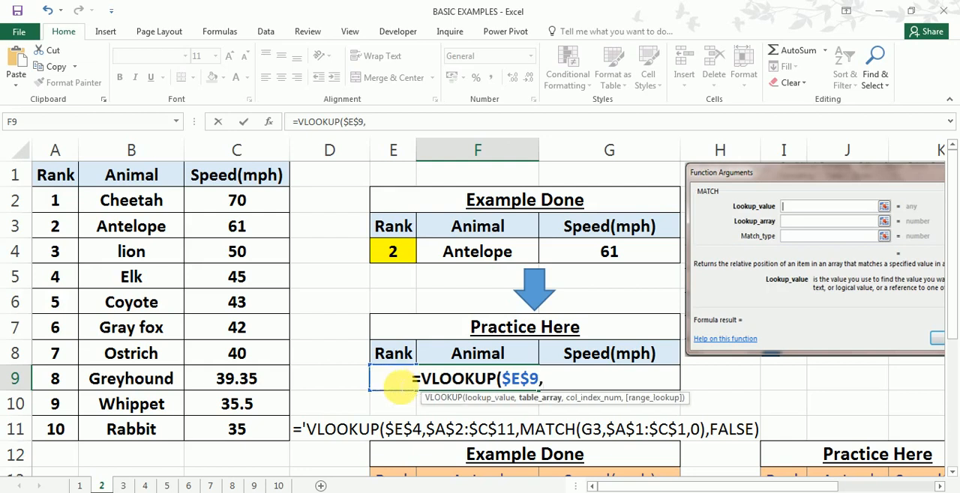
drag(56, 200, 240, 429)
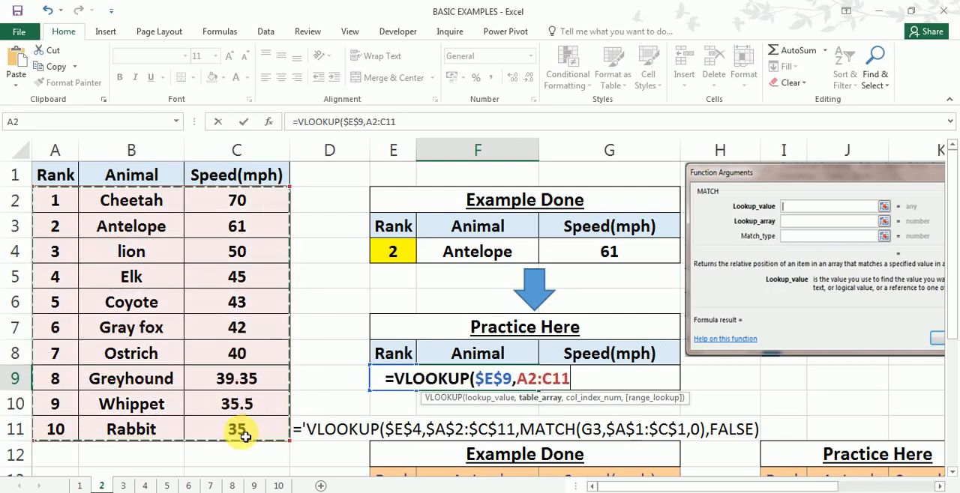
key(F4)
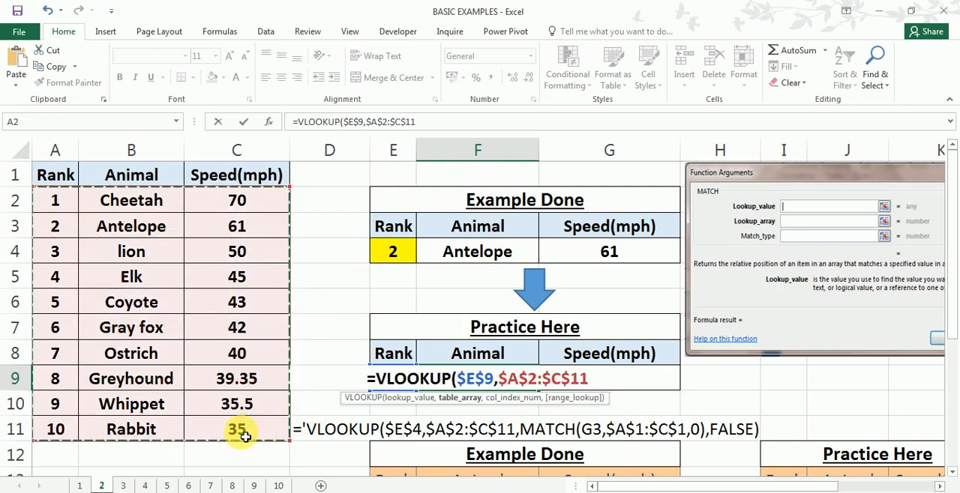
text(,)
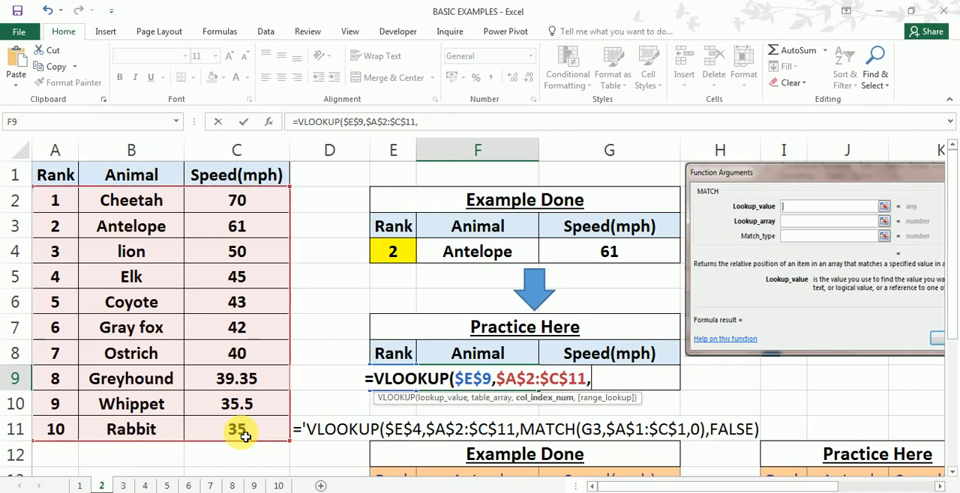
text(mat)
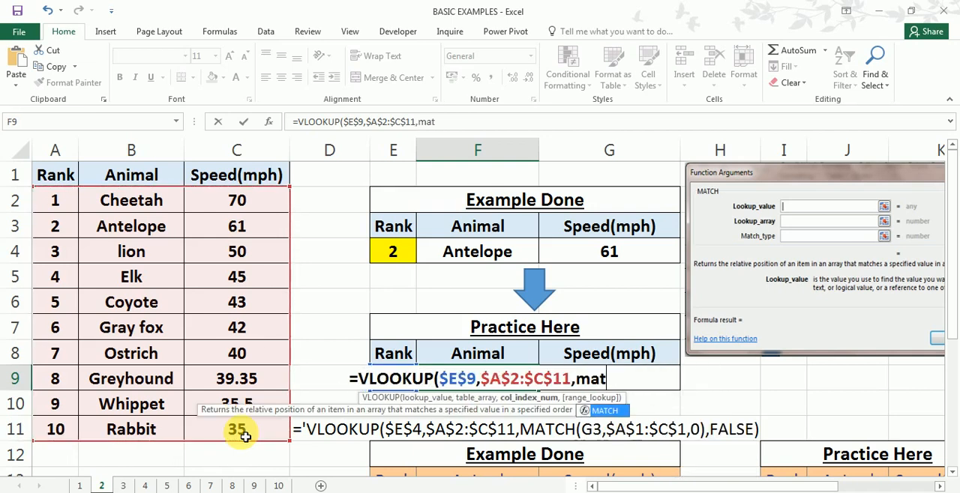
text(ch)
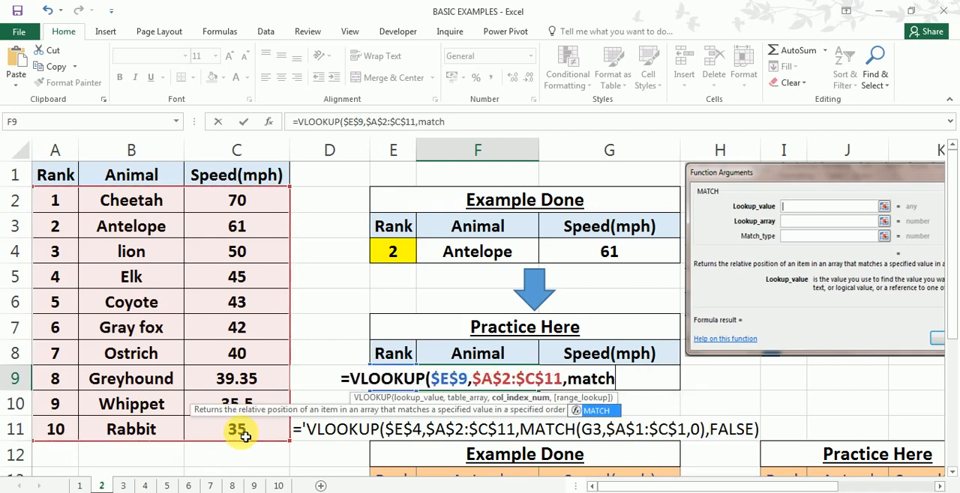
text(()
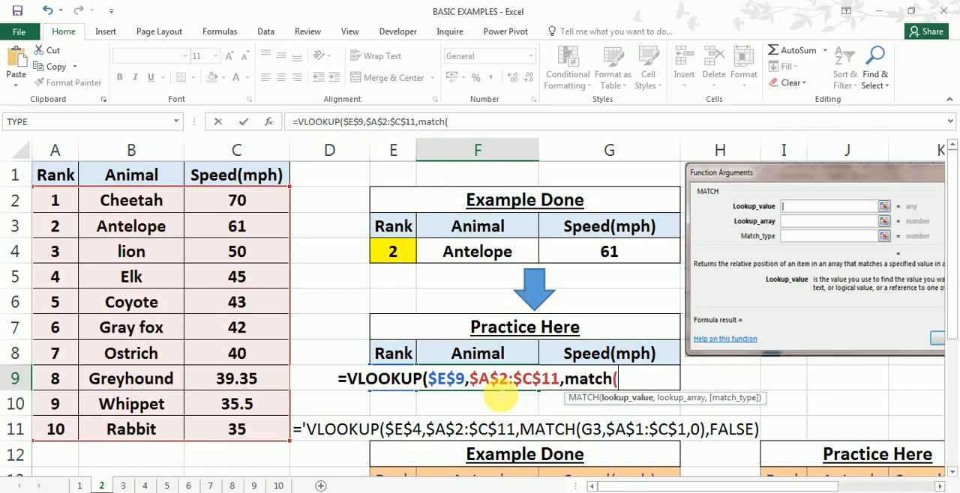
- Nest a MATCH as F9's column index, looking up F8 in $A$1:$C$1 with match type 0 for an exact match
click(499, 359)
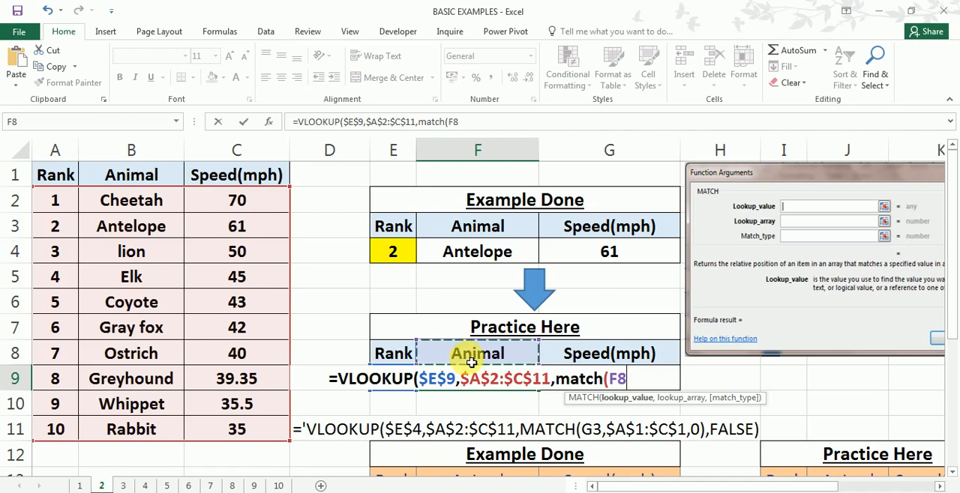
text(,)
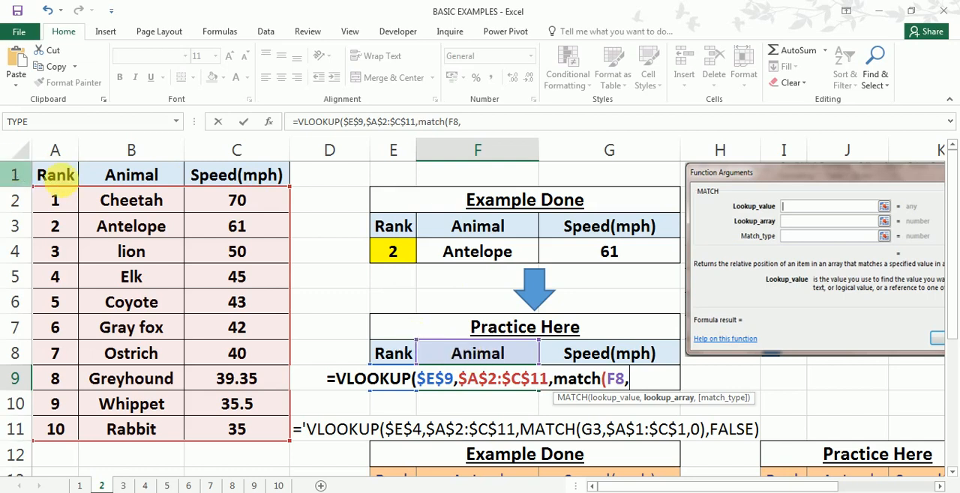
drag(56, 174, 244, 182)
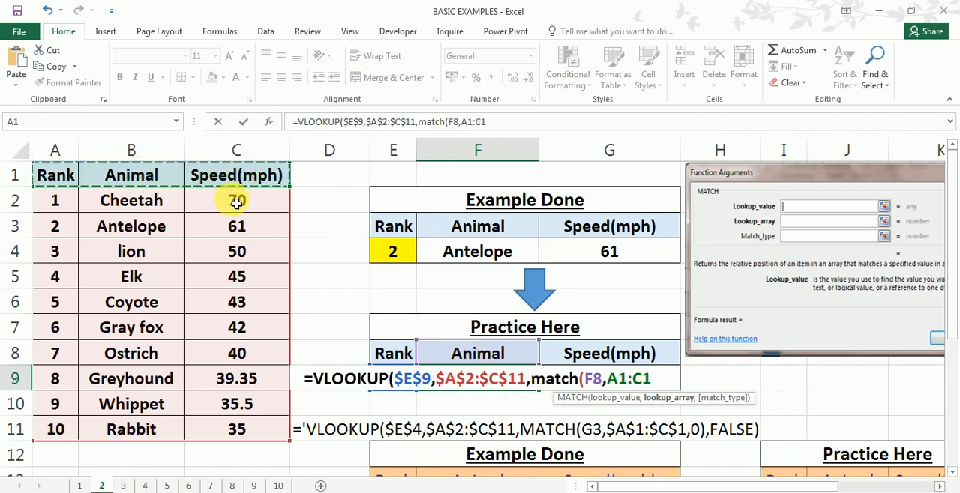
key(F4)
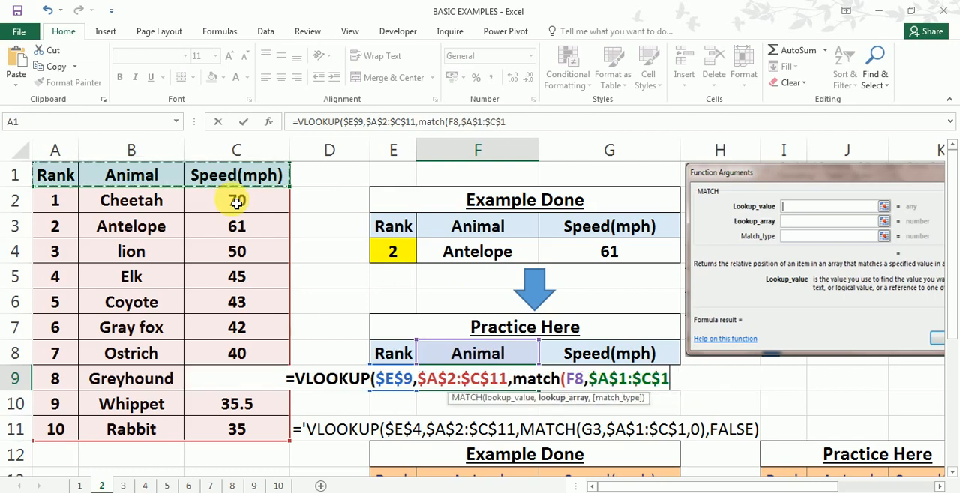
text(,)
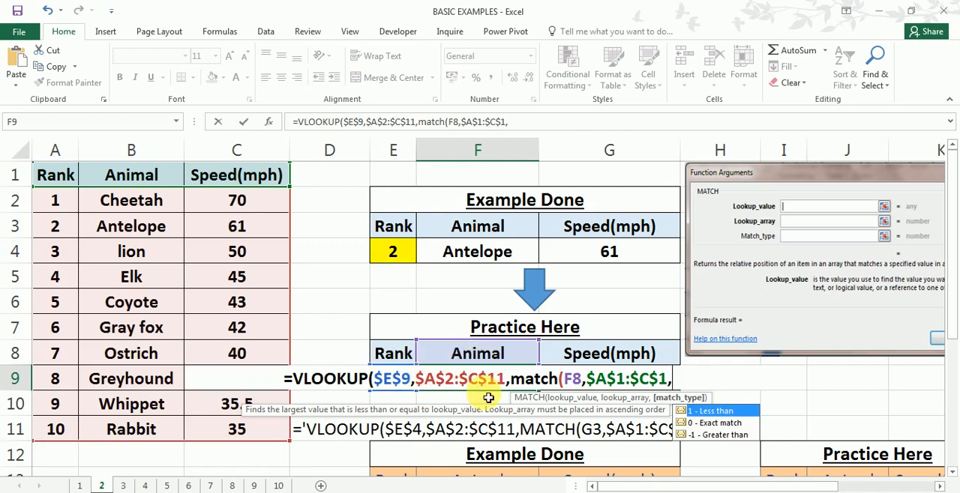
click(706, 425)
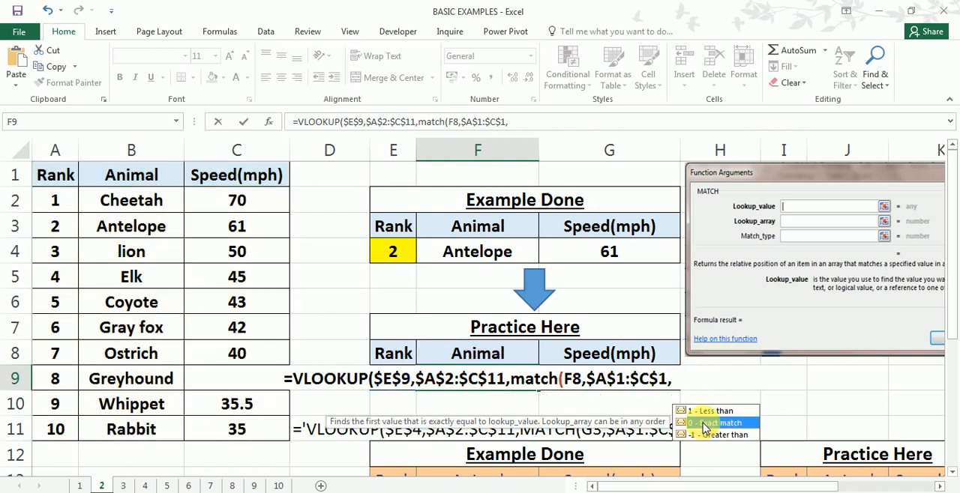
double_click(705, 425)
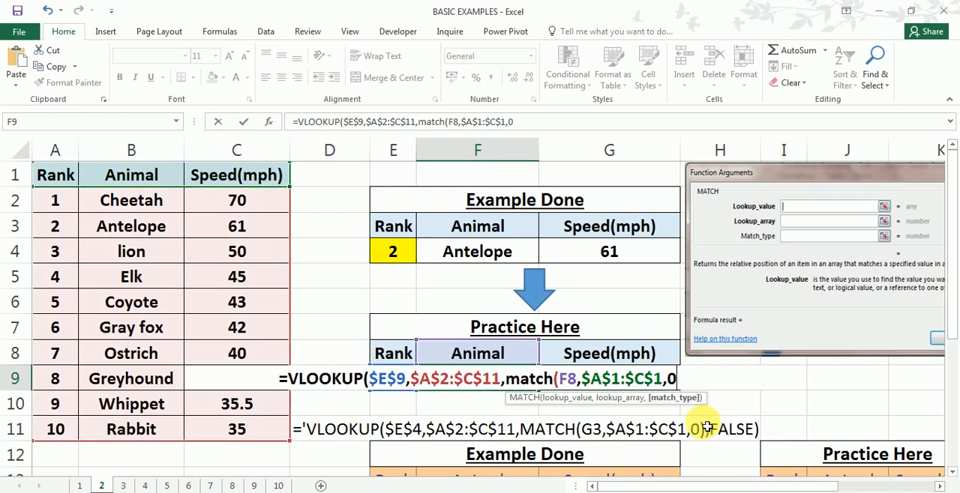
- Complete the F9 formula by closing the MATCH, setting the range lookup to FALSE and entering it
text(),)
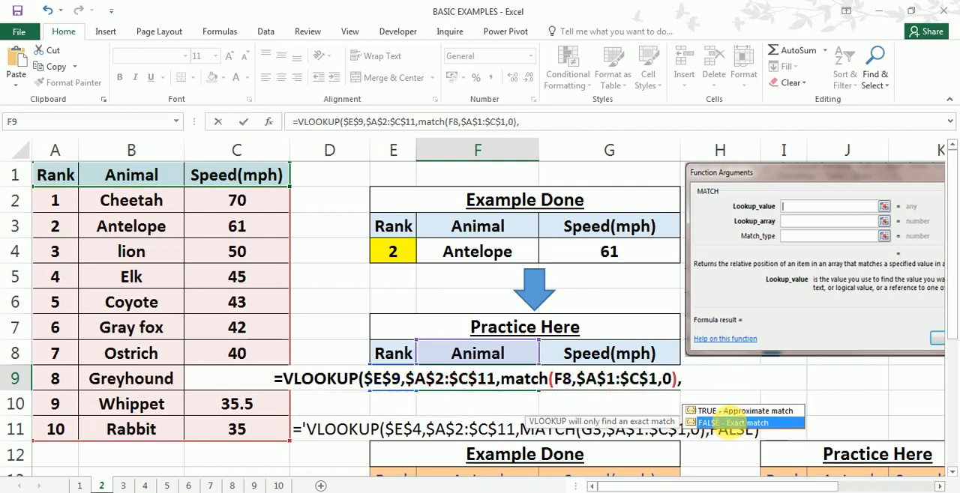
double_click(731, 425)
text())
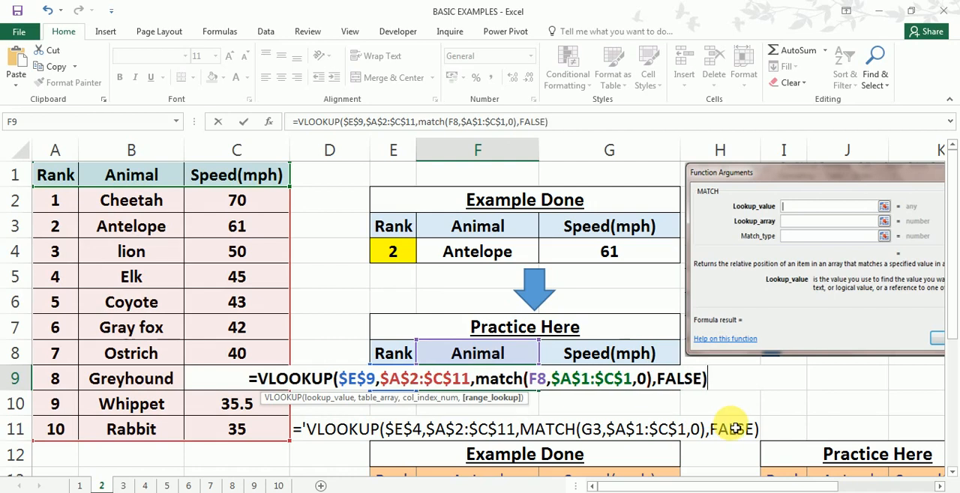
key(Return)
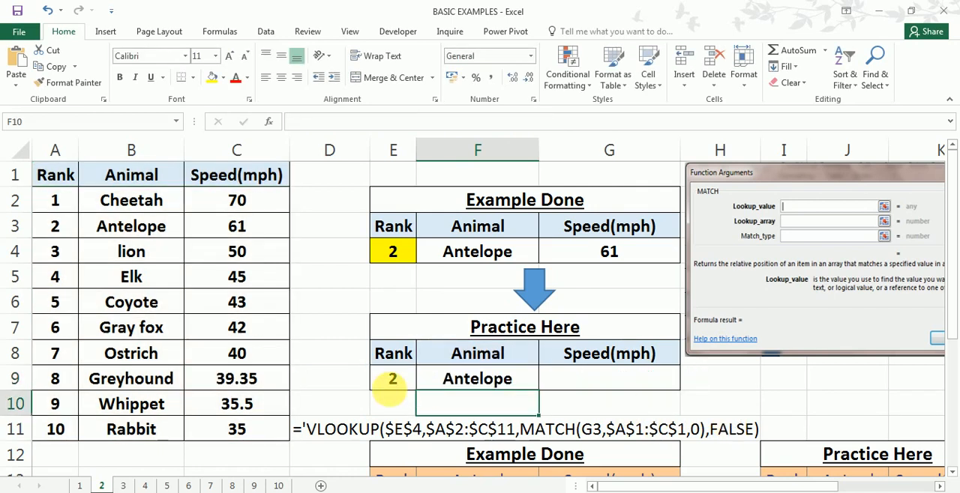
- Compare the practice rank in E9 and the Animal result in F9 with the rank 2 row of the source table
click(396, 385)
click(99, 228)
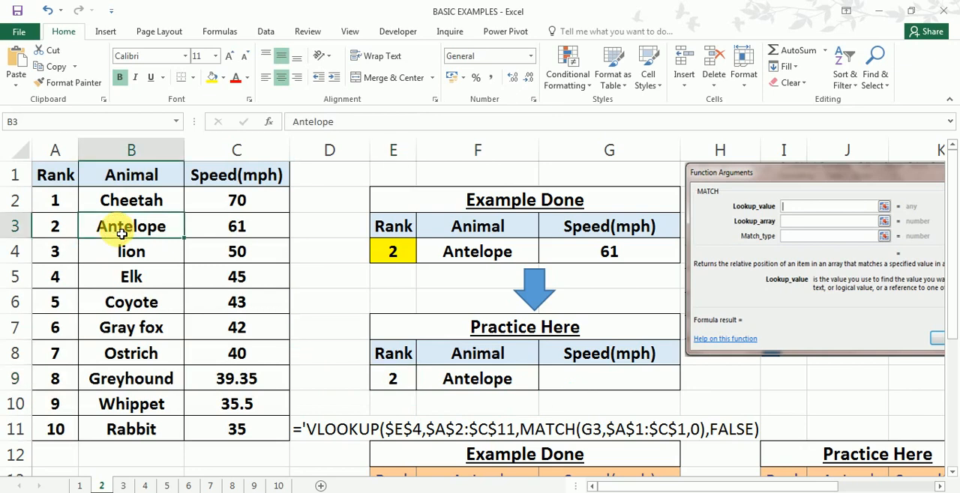
click(510, 381)
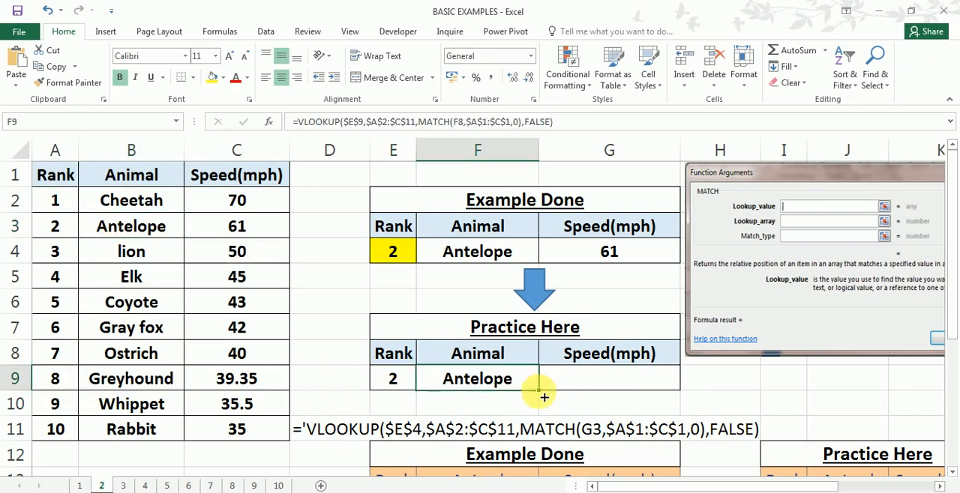
- Fill the practice Animal formula in F9 across to the Speed(mph) cell G9
drag(538, 390, 669, 390)
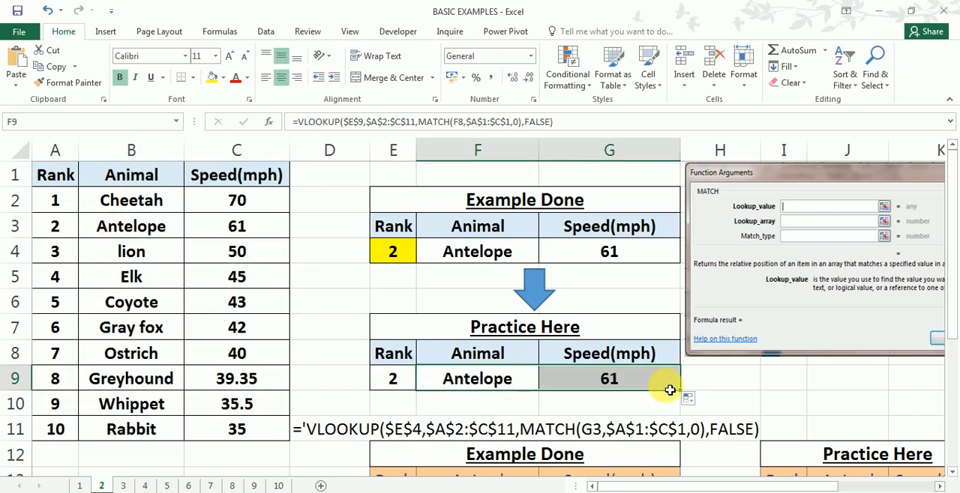
click(647, 385)
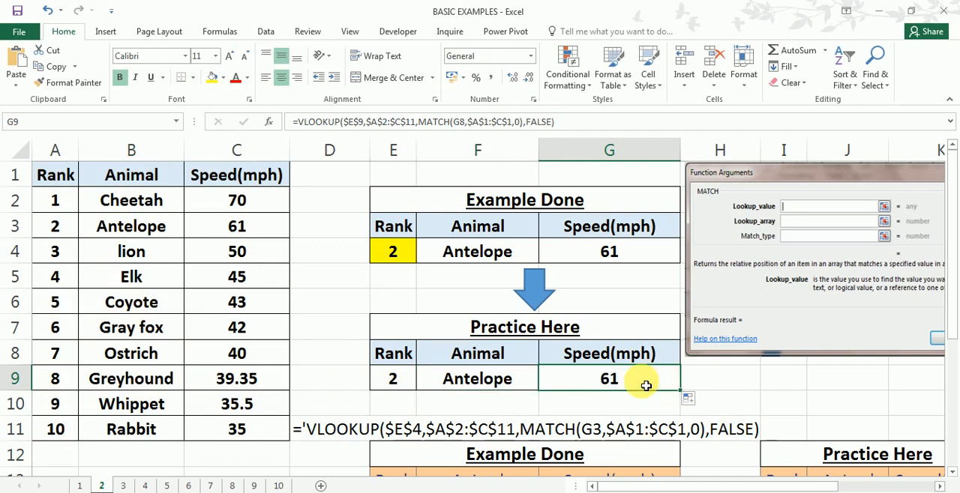
- Start a comparison VLOOKUP in F10 with lookup value $E$9 and table array $A$2:$C$11
click(475, 409)
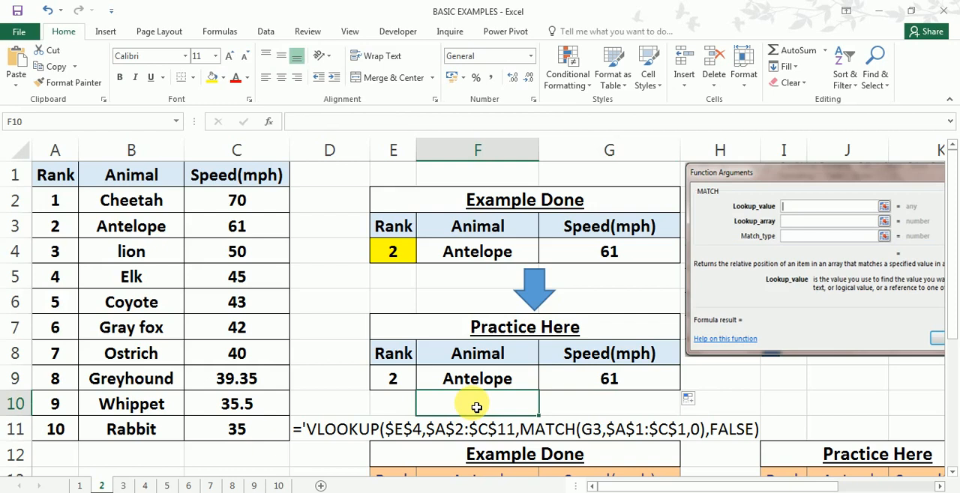
text(=)
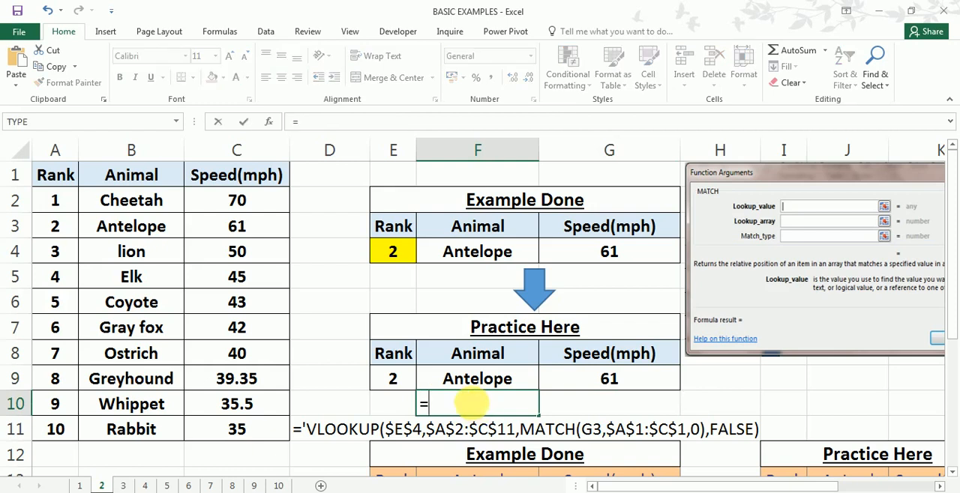
text(vlo)
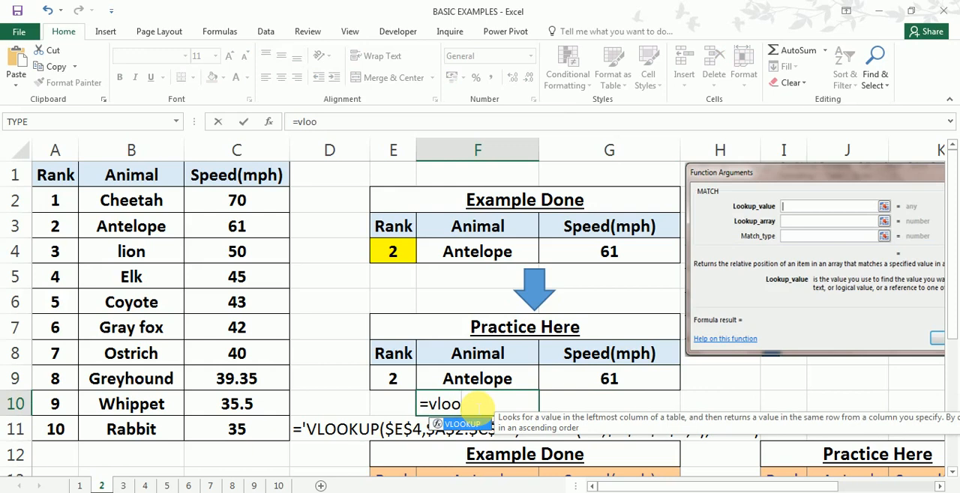
text(o)
key(Tab)
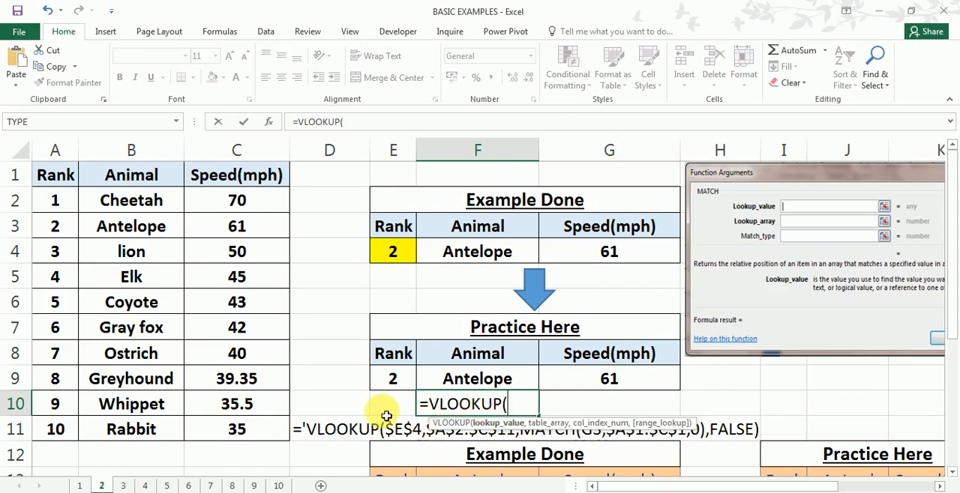
click(401, 388)
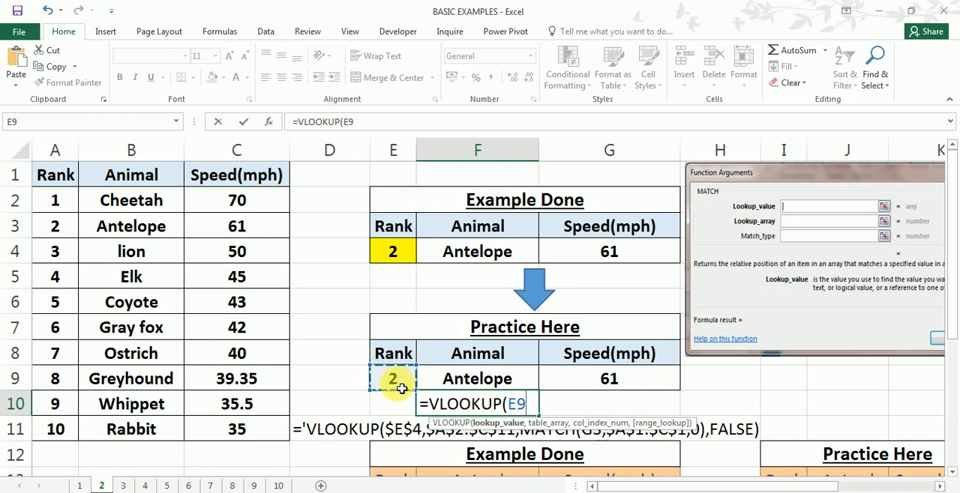
key(F4)
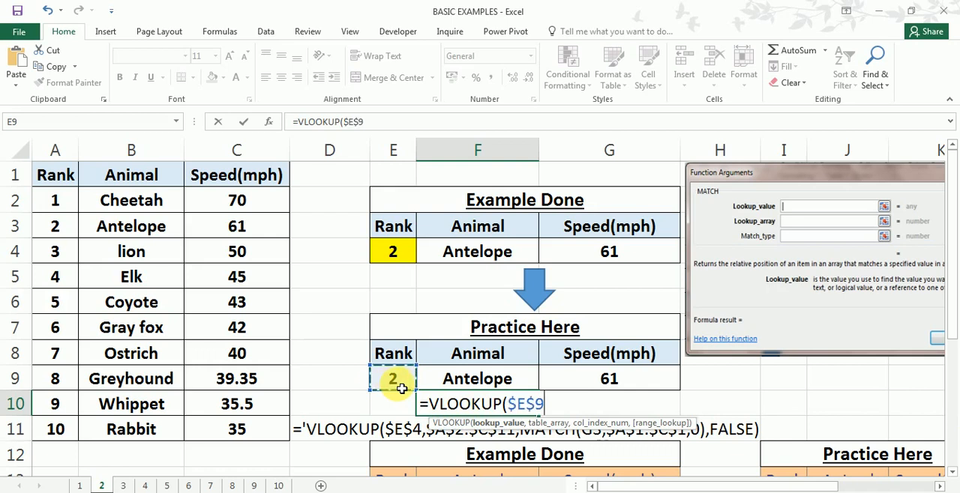
text(,)
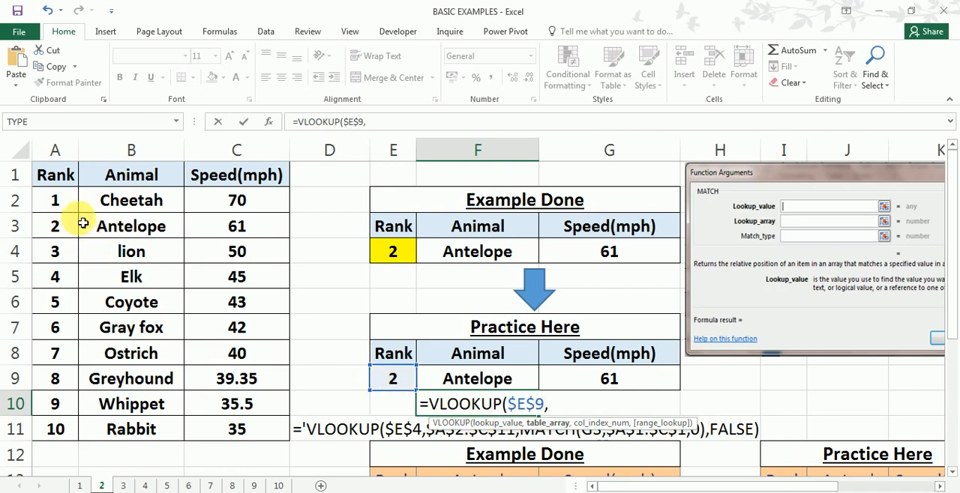
drag(81, 201, 243, 440)
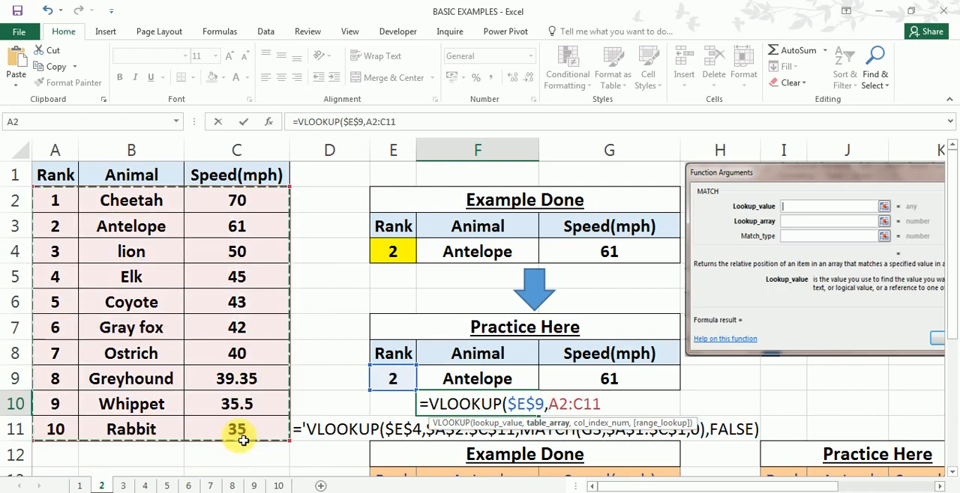
key(F4)
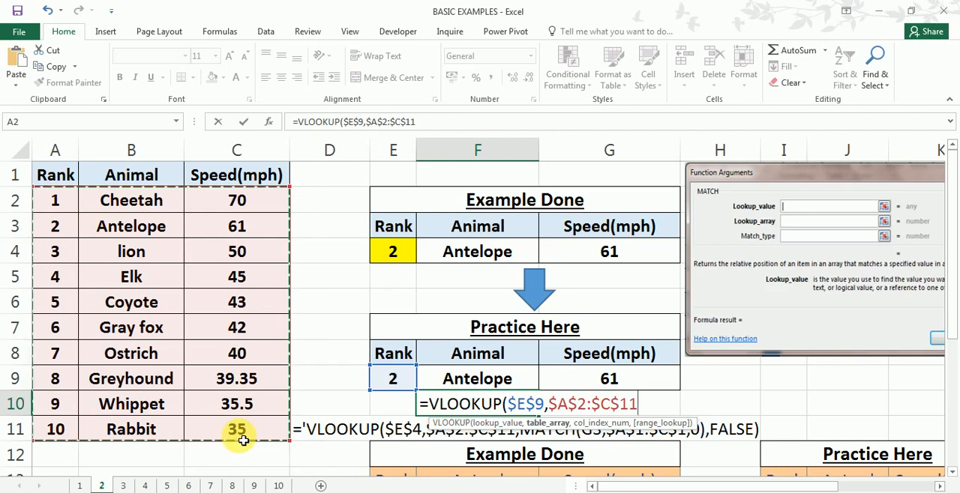
text(,)
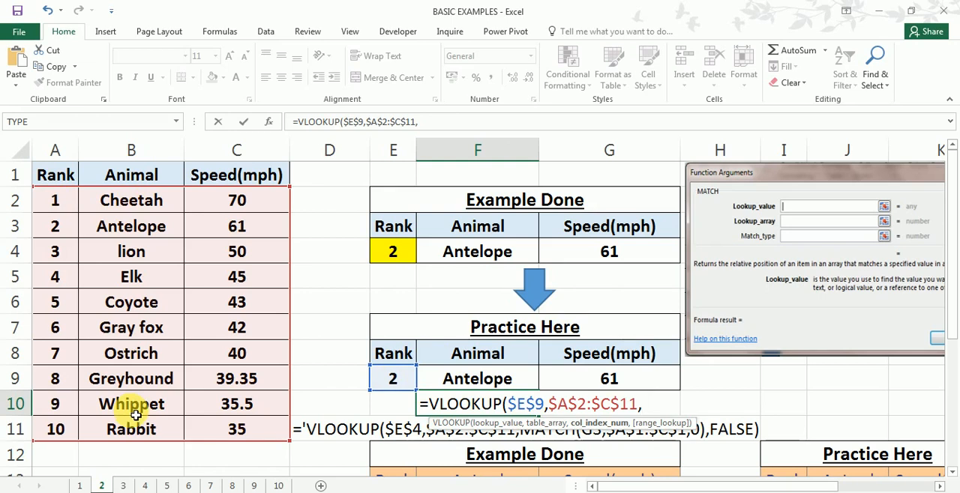
- Complete the F10 formula with a fixed column index of 2 and range lookup FALSE, and enter it
text(2,)
key(Down)
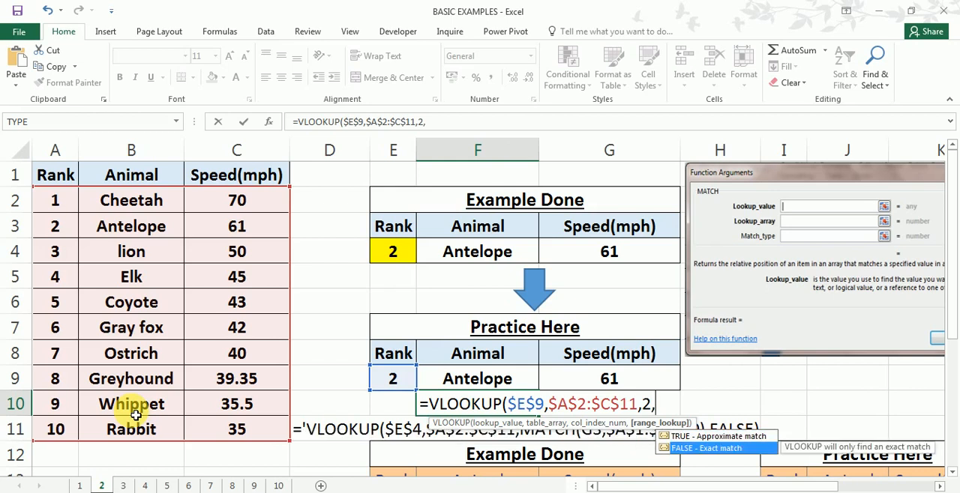
key(Tab)
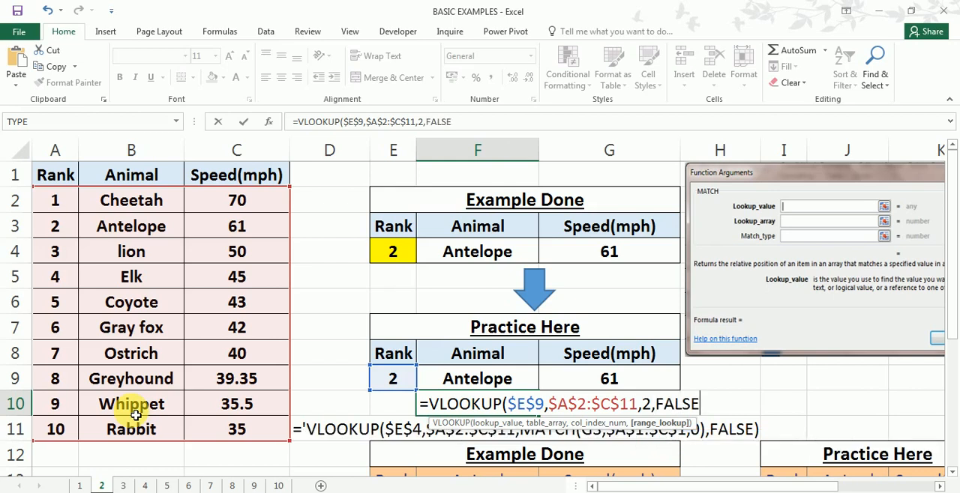
key(Return)
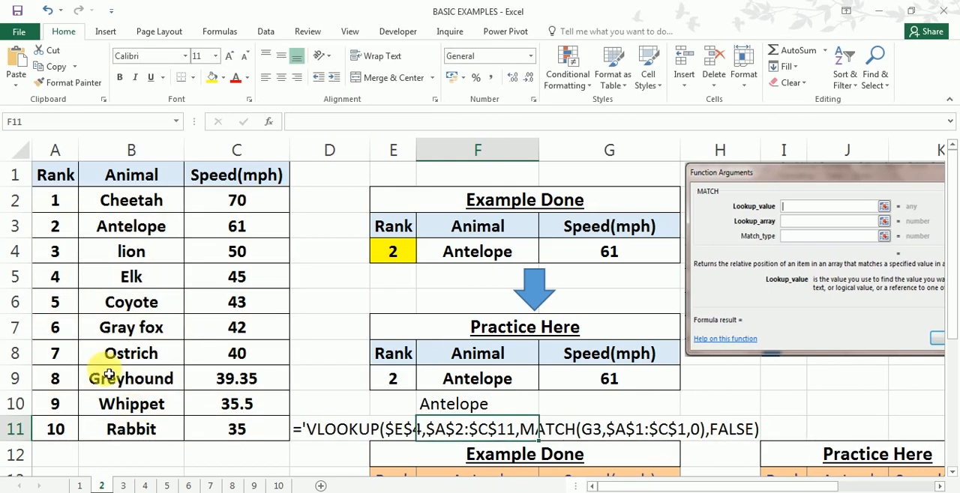
- Fill the plain VLOOKUP formula in F10 across to G10
click(511, 405)
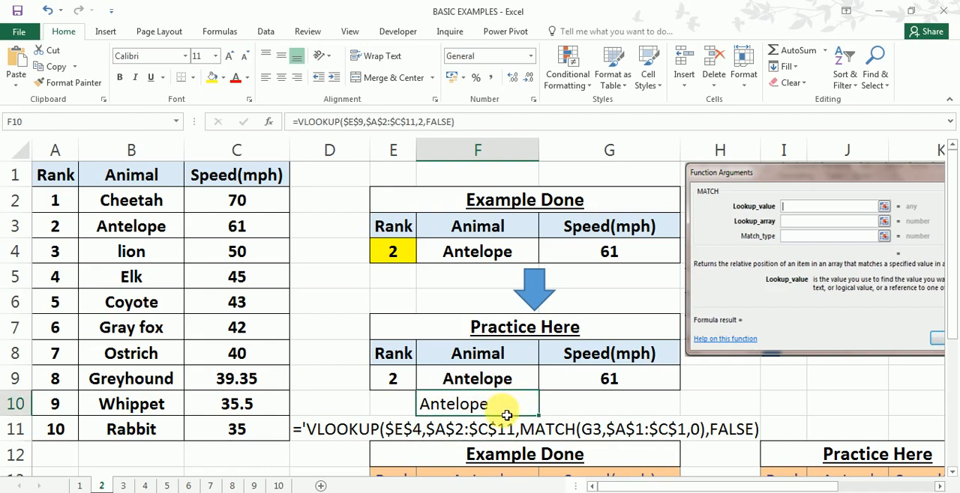
click(659, 415)
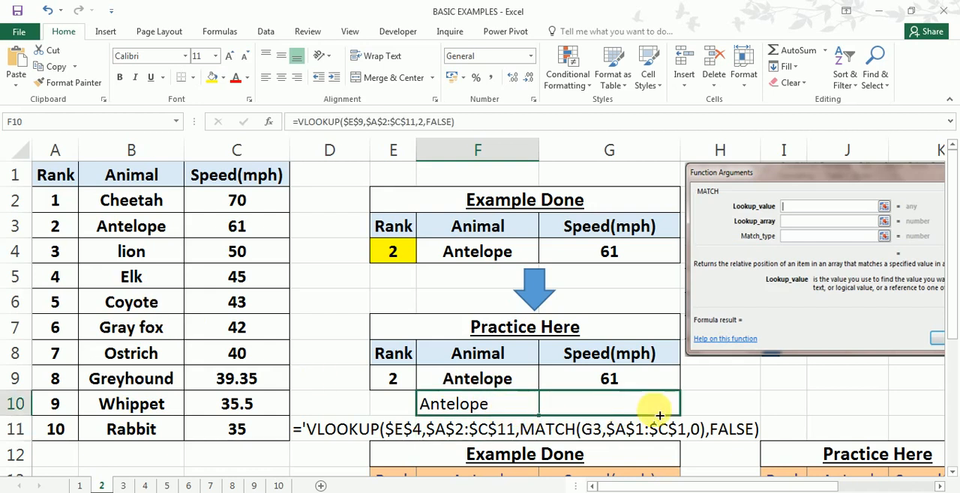
drag(659, 415, 689, 416)
click(645, 406)
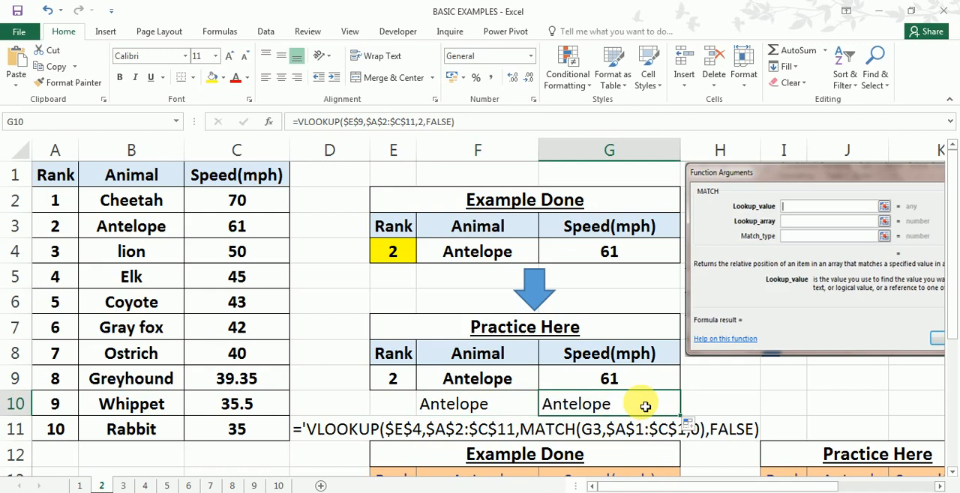
- Set the column index number in the G10 VLOOKUP formula to 3
double_click(644, 407)
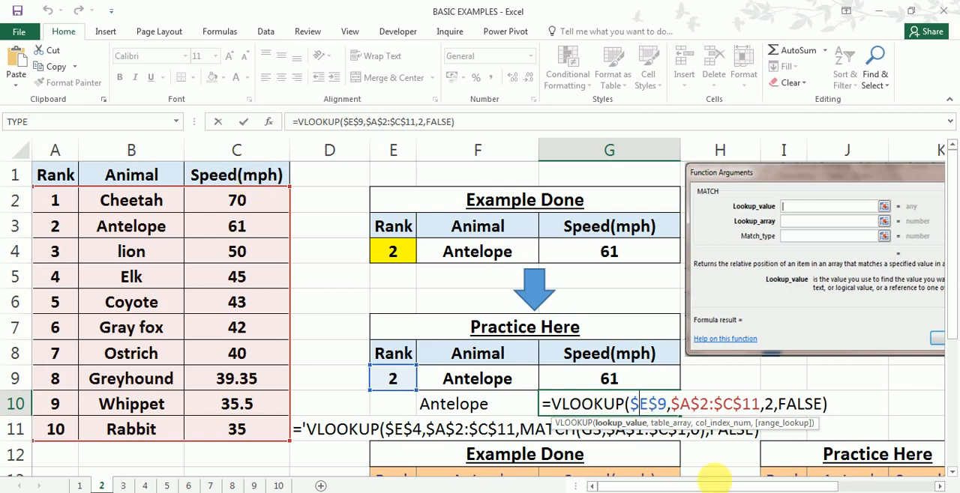
click(767, 404)
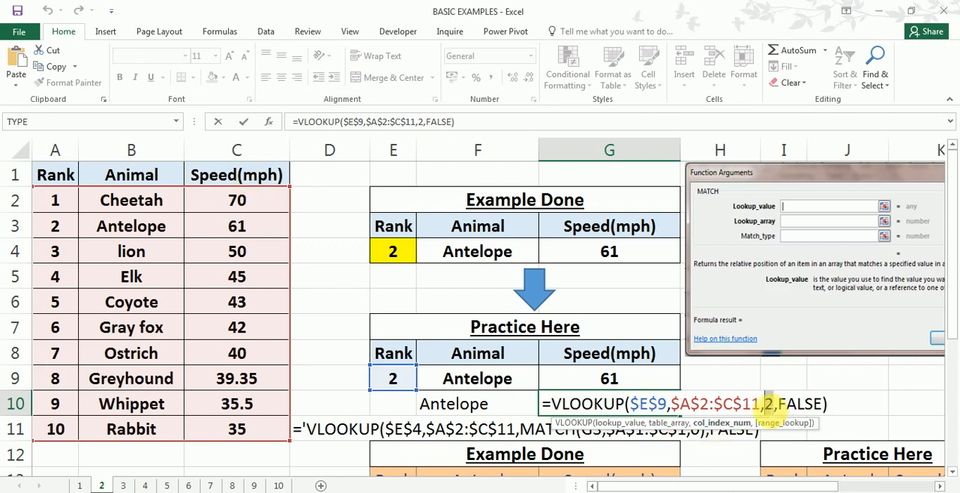
key(Delete)
text(3)
key(Return)
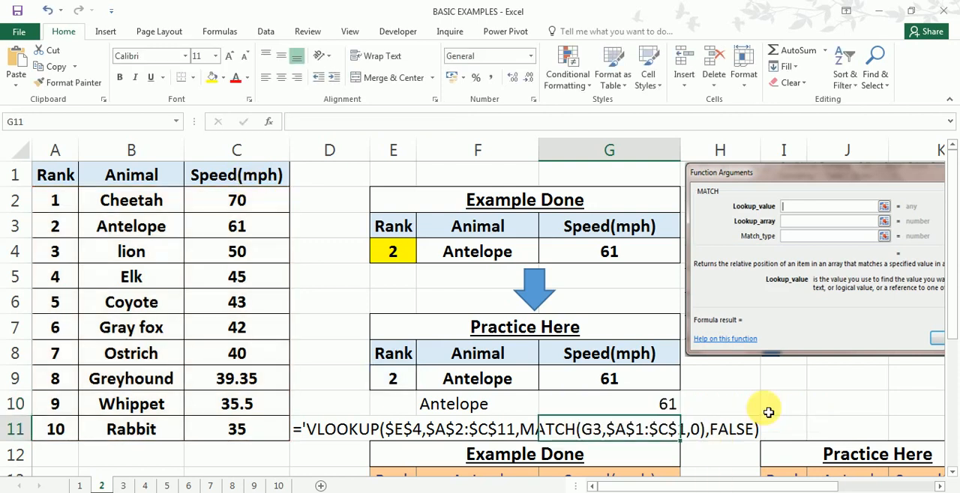
- Review the nested MATCH in the F9 formula and the rank choices offered in example cell E4
double_click(478, 381)
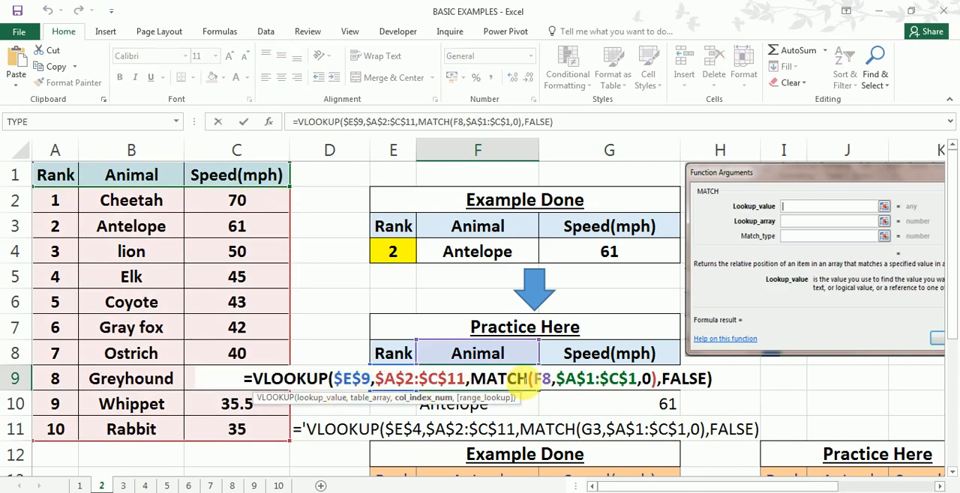
key(Return)
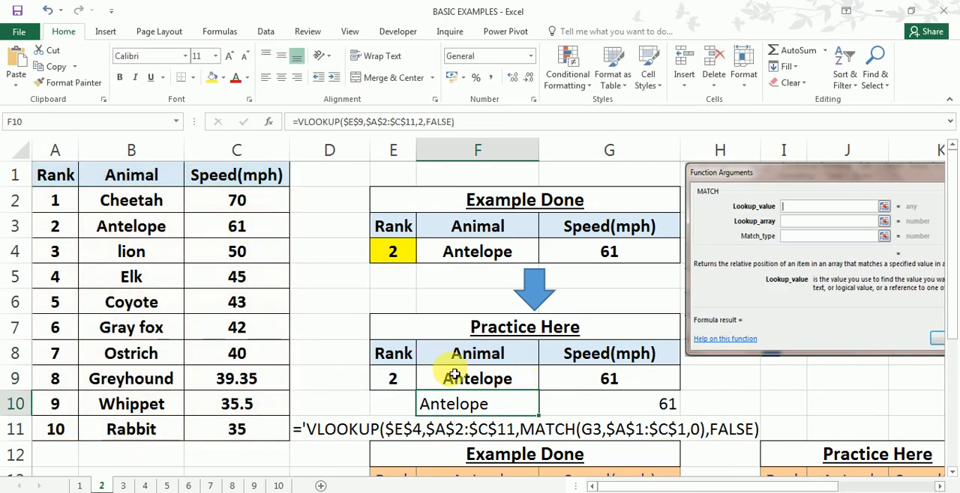
click(409, 258)
click(424, 255)
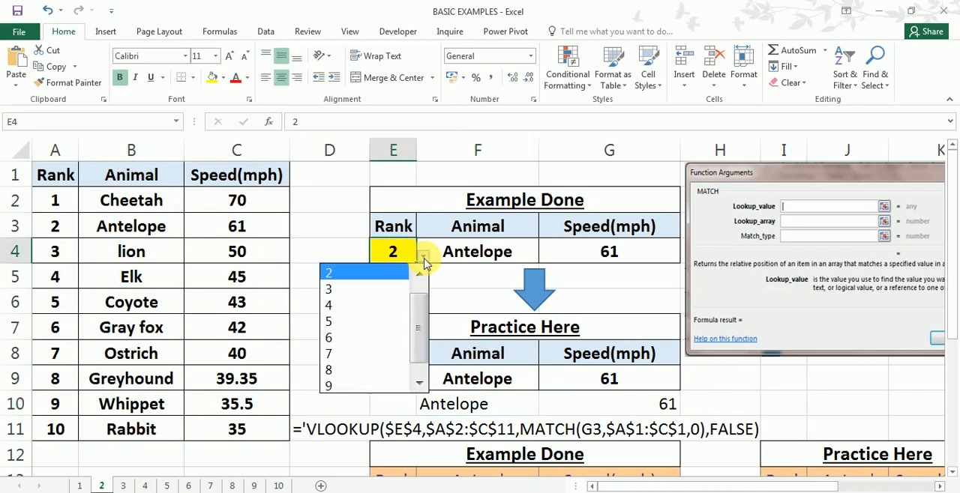
key(Escape)
- Set the data validation of the practice rank cell E9 to allow a List
click(394, 378)
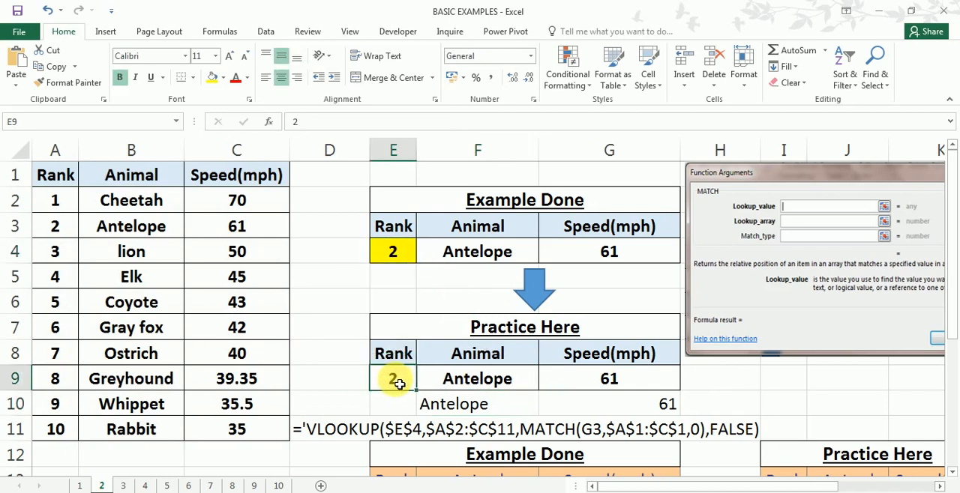
click(268, 33)
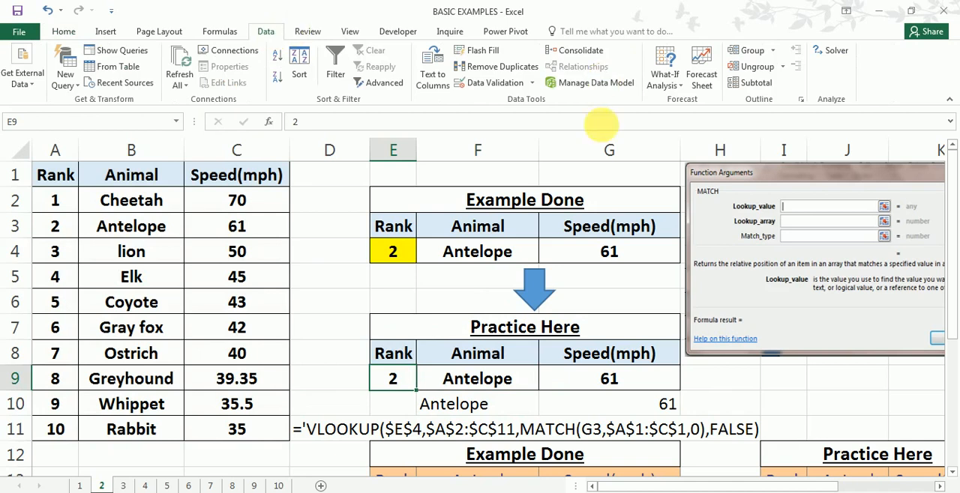
click(529, 87)
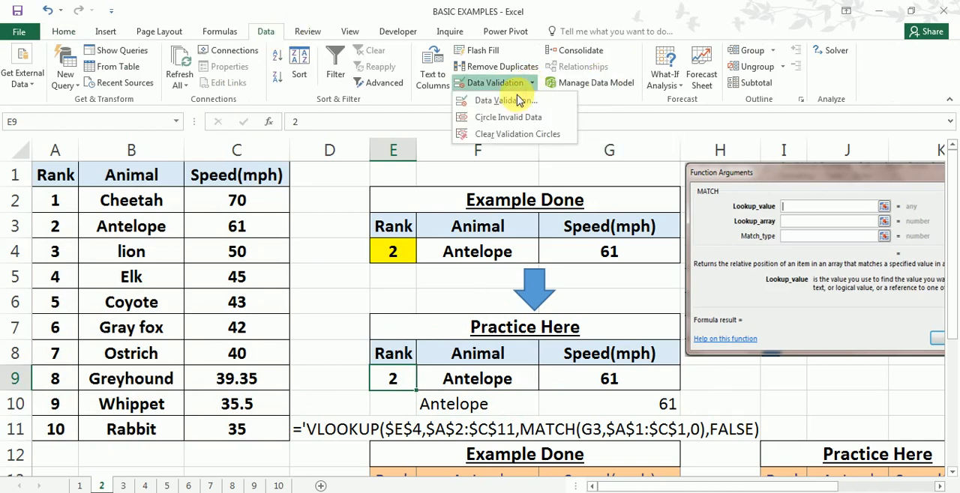
click(517, 99)
click(563, 160)
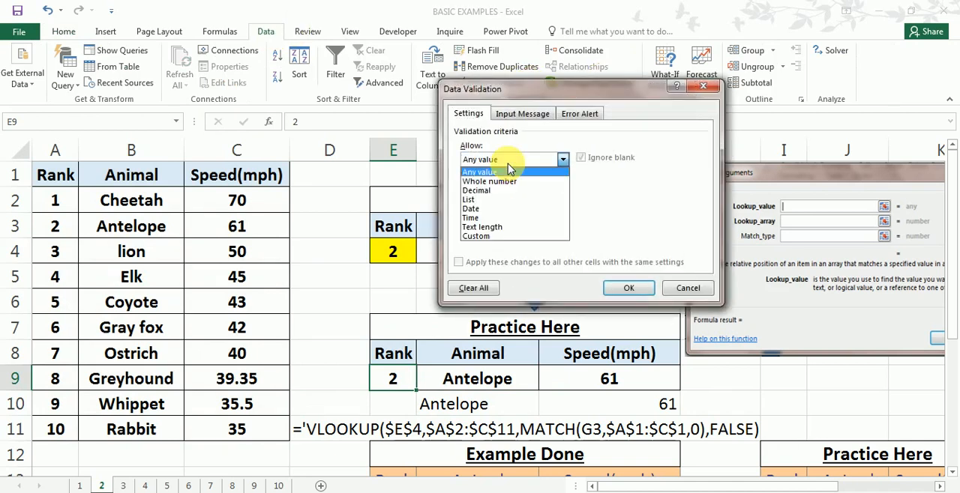
click(503, 200)
click(503, 216)
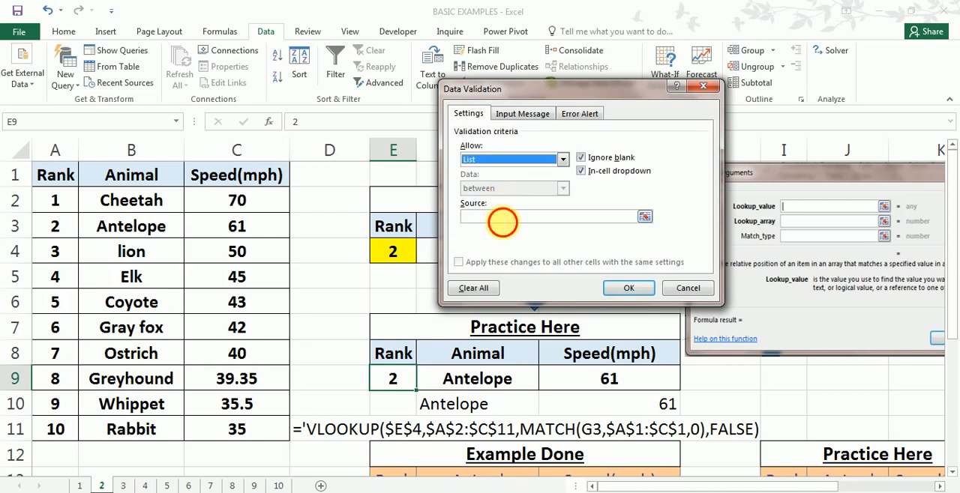
click(72, 202)
drag(66, 201, 47, 429)
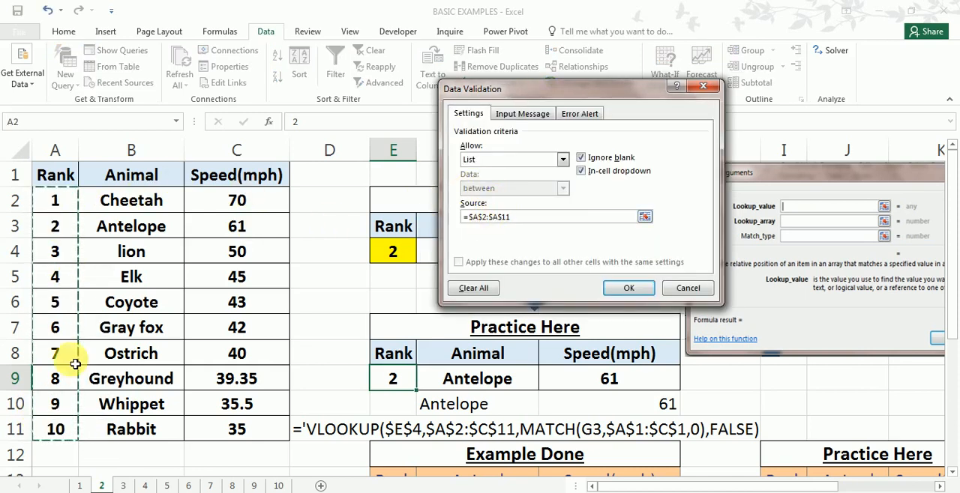
click(59, 150)
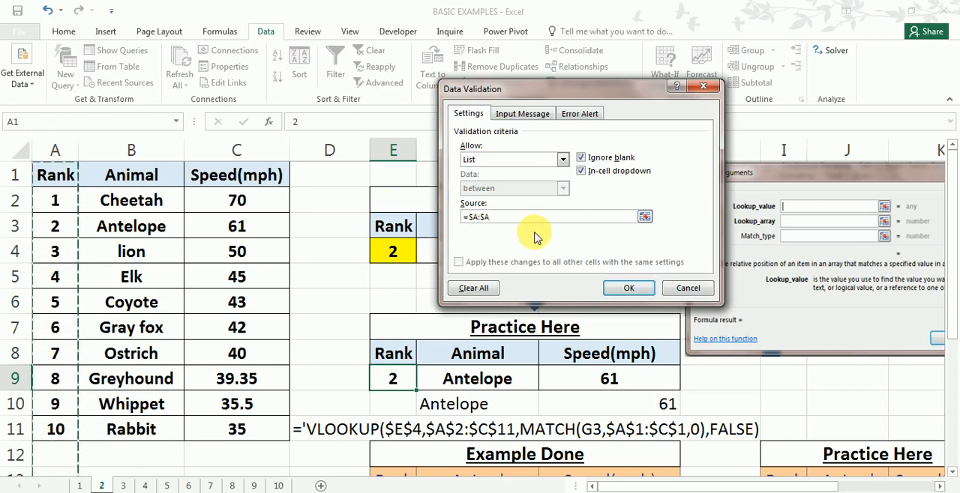
key(BackSpace)
key(BackSpace)
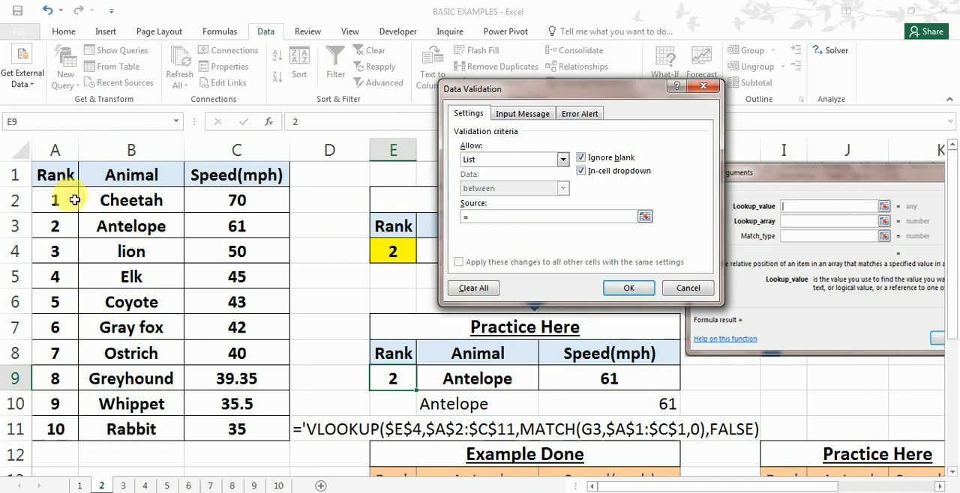
- Apply $A$2:$A$11 as the validation list source for E9 and choose rank 8 from the list
drag(52, 200, 49, 429)
click(630, 289)
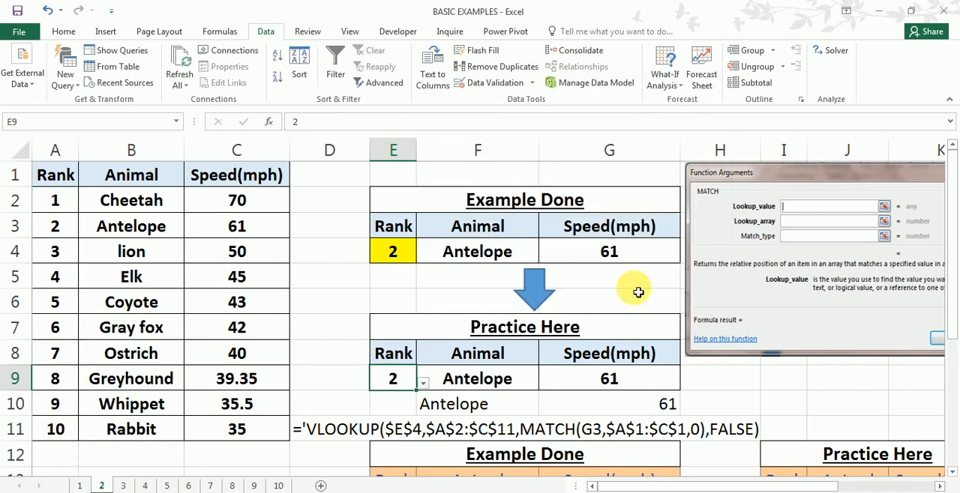
click(424, 385)
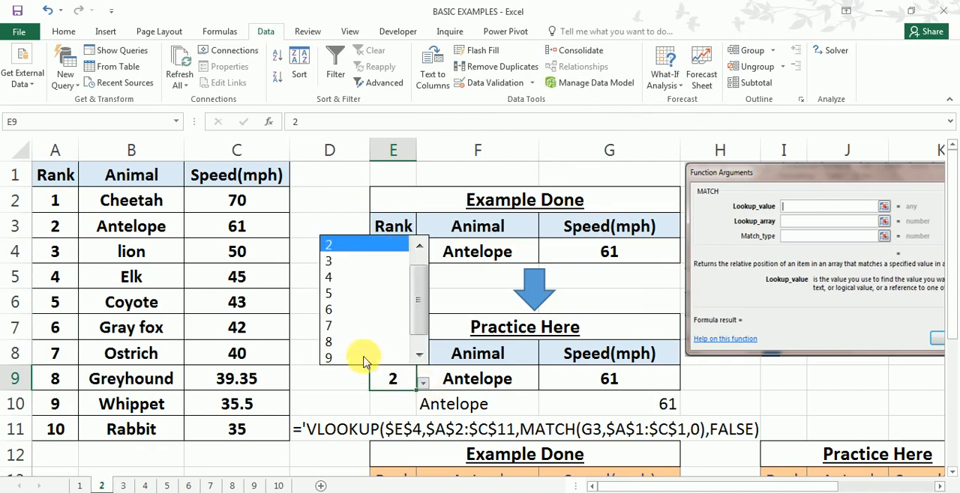
click(356, 339)
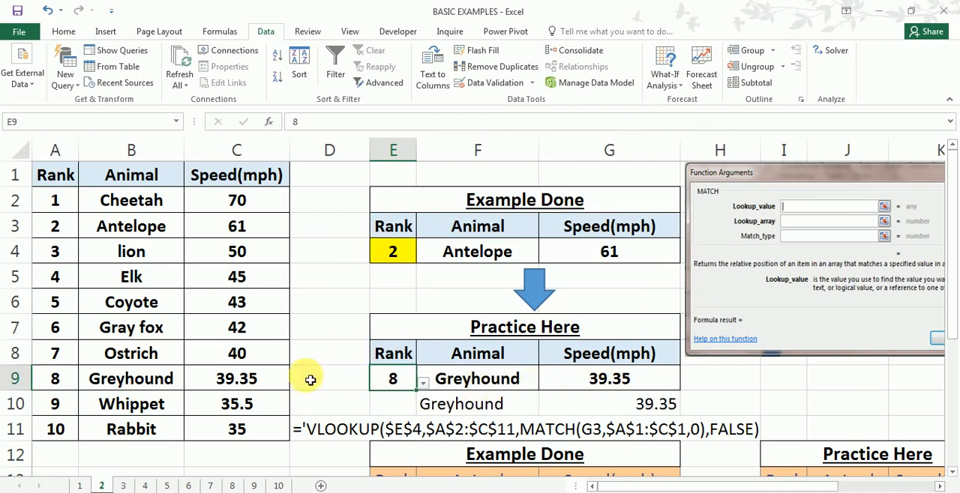
- Check the rank 8 lookup against its source row, and compare sheet 2's vertical table with sheet 3's horizontal table
drag(57, 379, 247, 382)
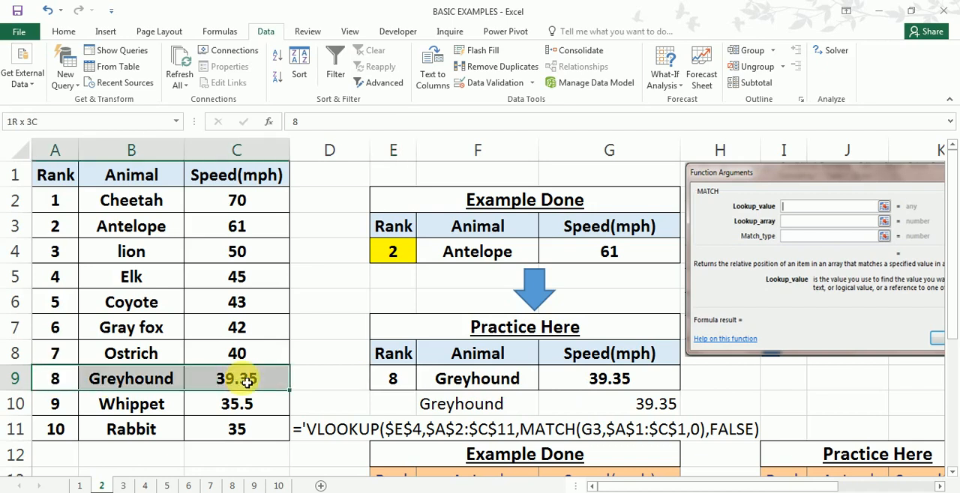
click(456, 382)
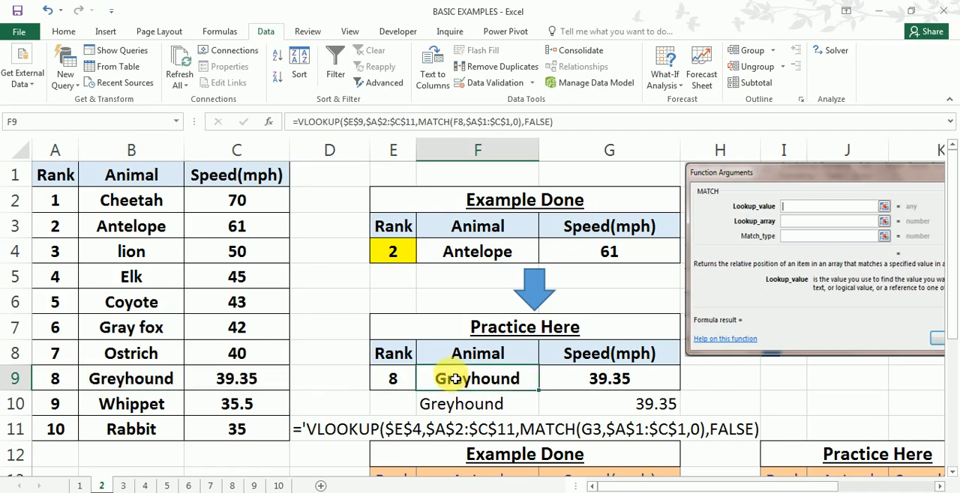
click(124, 486)
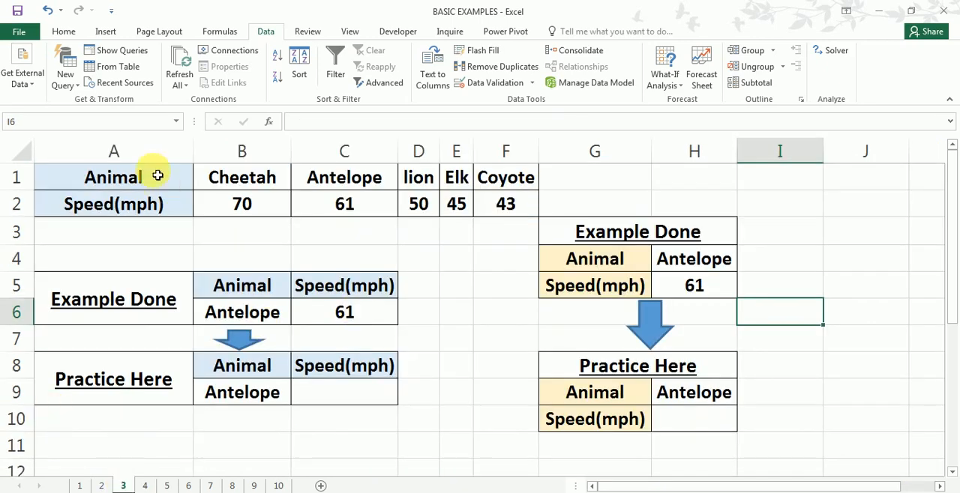
drag(82, 176, 489, 210)
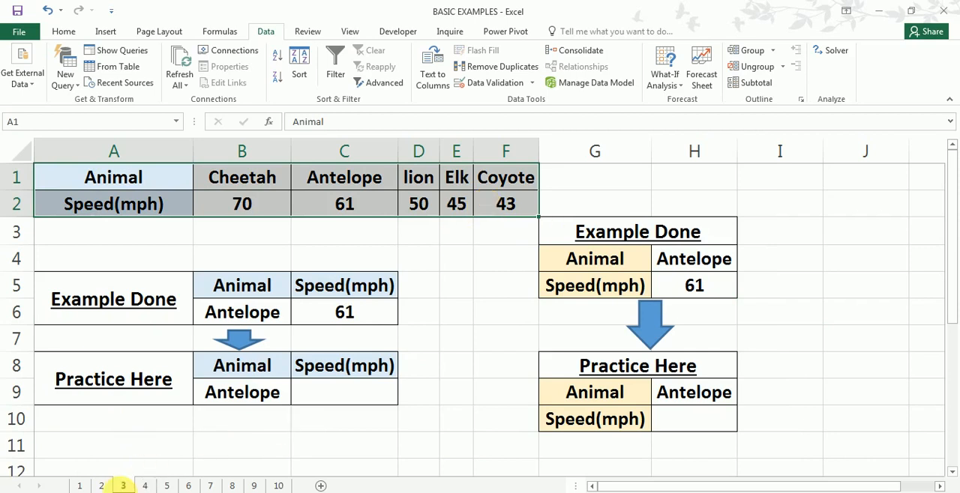
click(102, 485)
drag(59, 183, 259, 436)
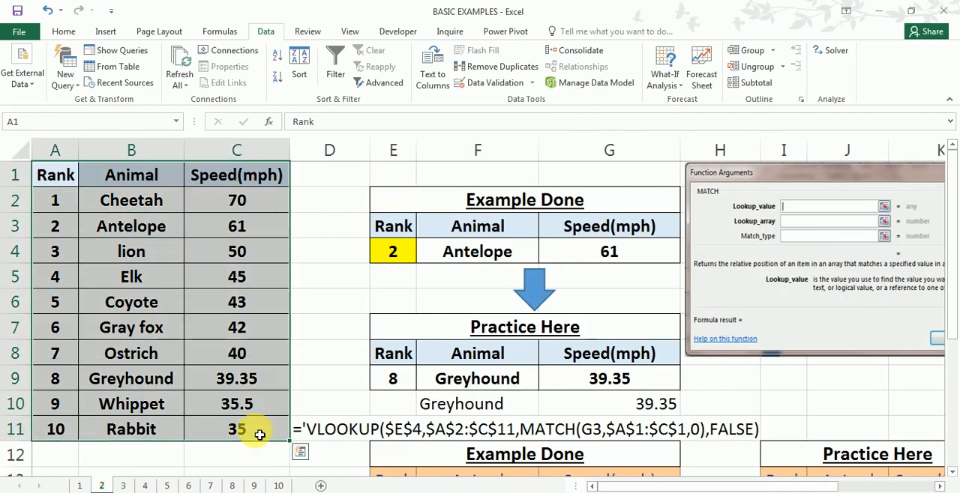
click(123, 486)
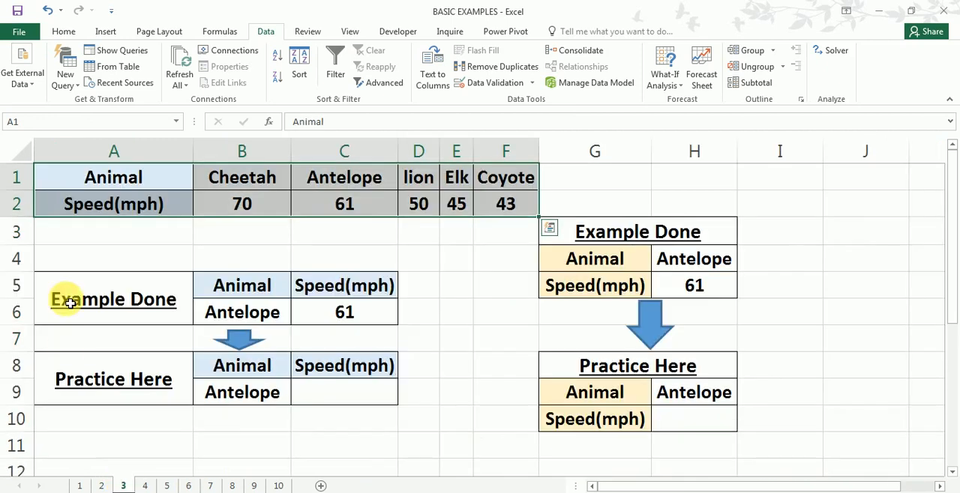
drag(15, 176, 34, 214)
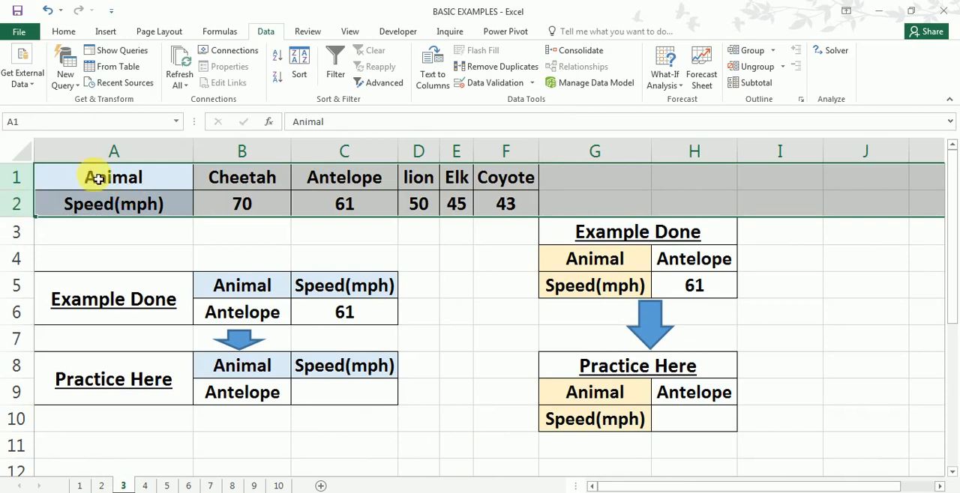
click(133, 181)
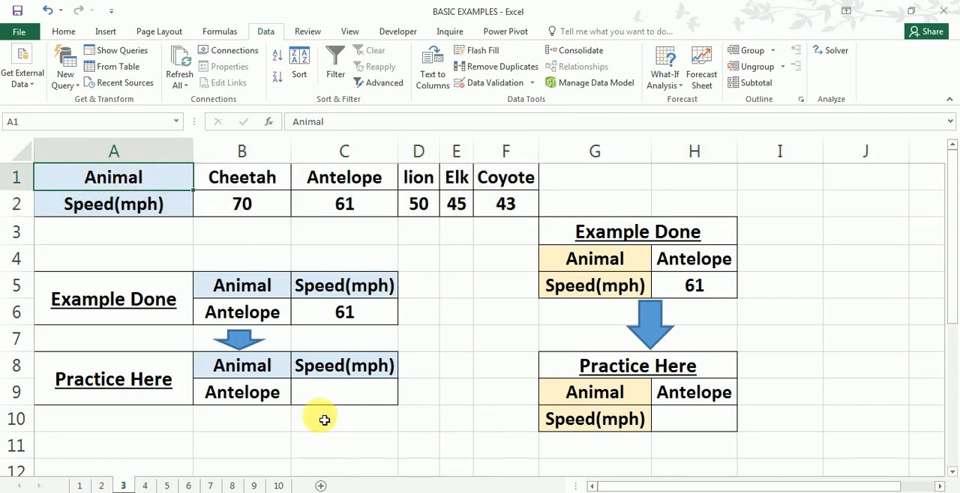
- Examine the practice cells B8:C9 on sheet 3 and how they relate to the horizontal source data in A1:F2
click(244, 396)
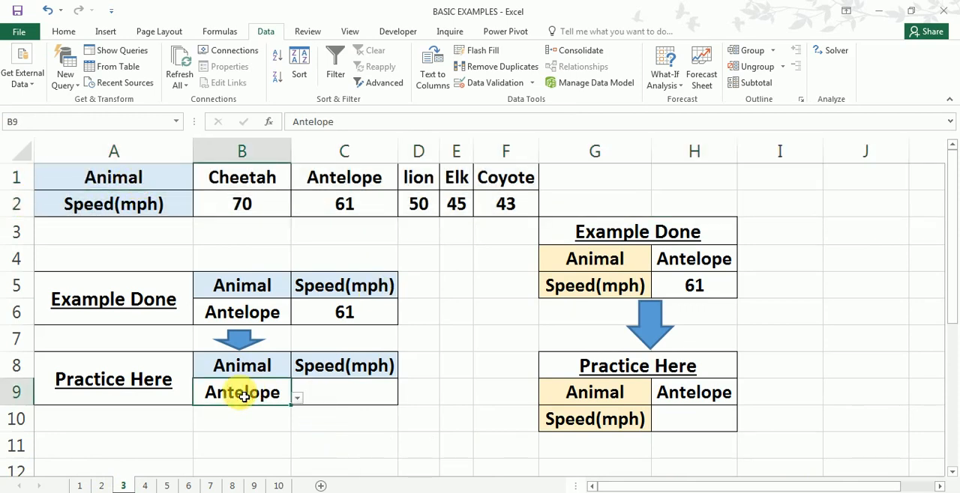
click(360, 400)
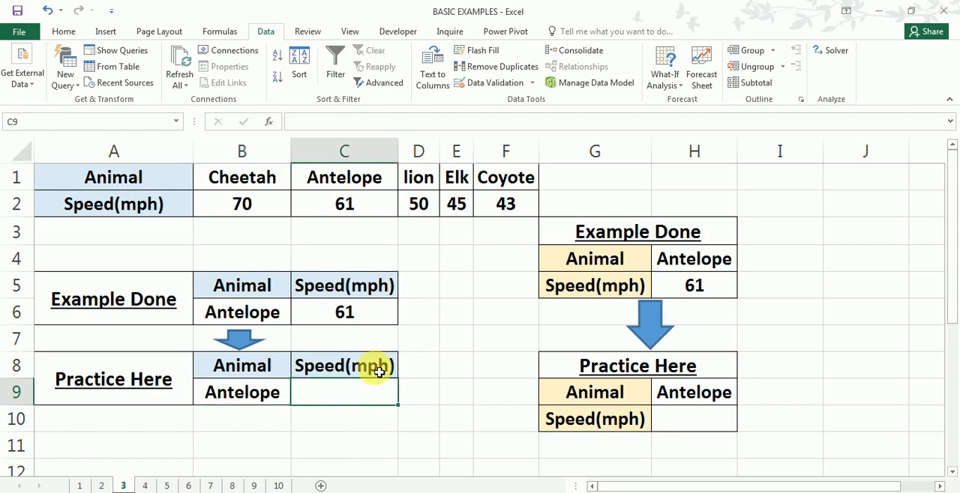
drag(27, 190, 19, 201)
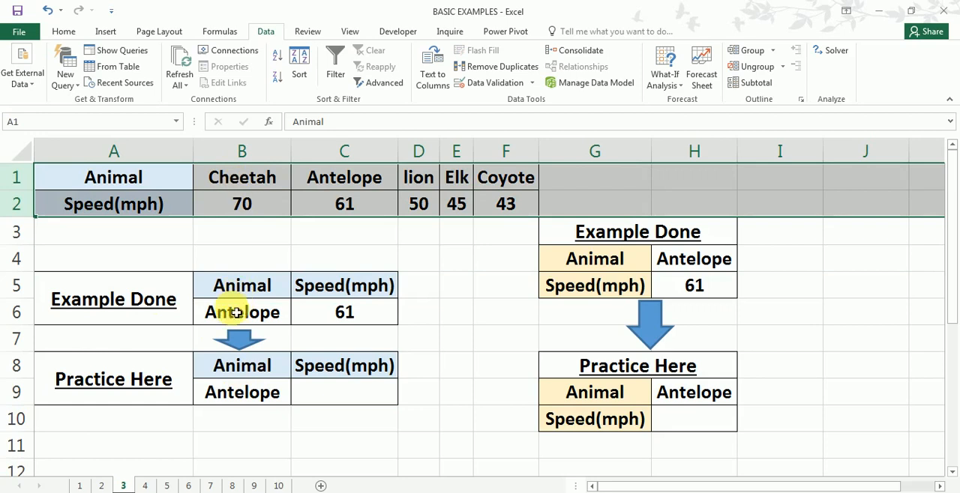
drag(219, 363, 214, 392)
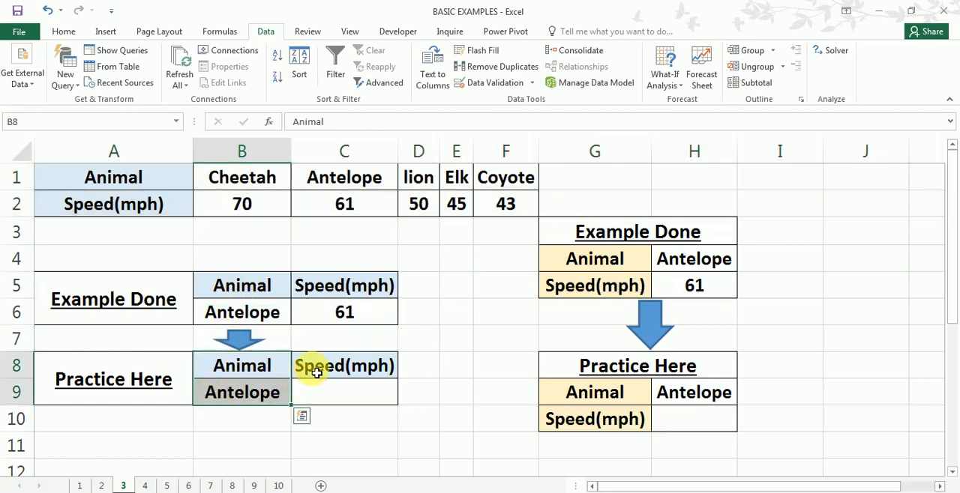
drag(313, 367, 331, 392)
click(330, 392)
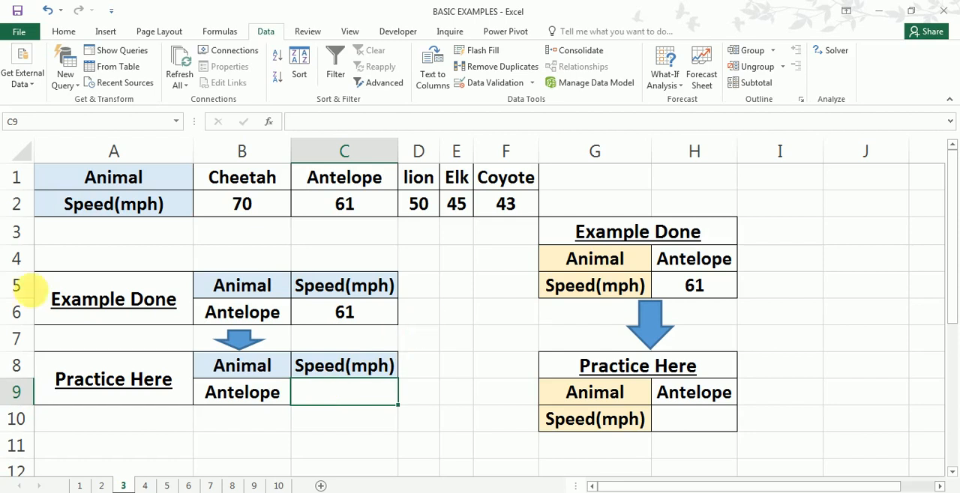
drag(10, 176, 20, 203)
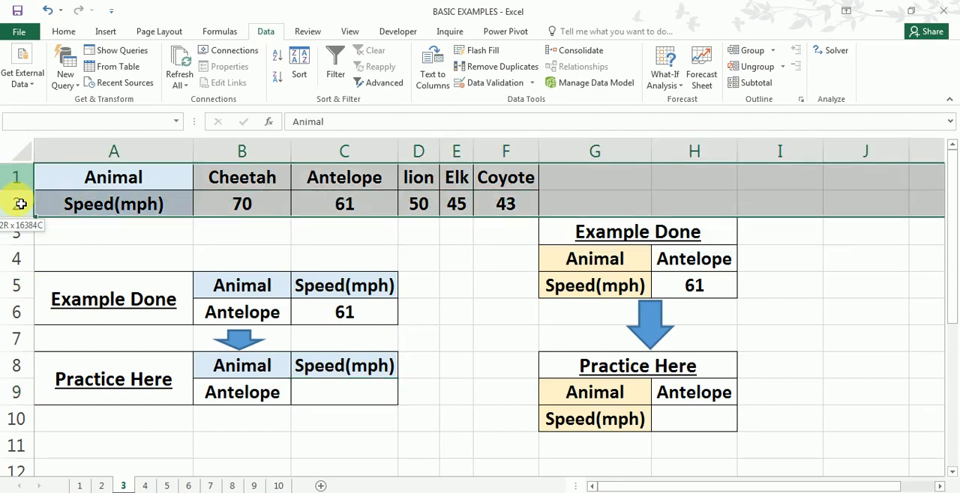
drag(75, 176, 500, 205)
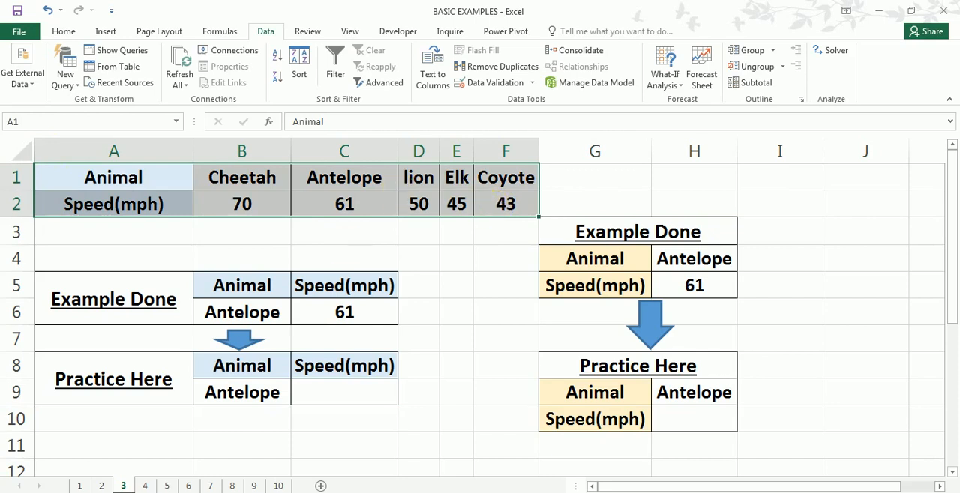
- Compare the column-based tables on sheets 2 and 1 with the row-based data in rows 1 and 2 of sheet 3
click(101, 486)
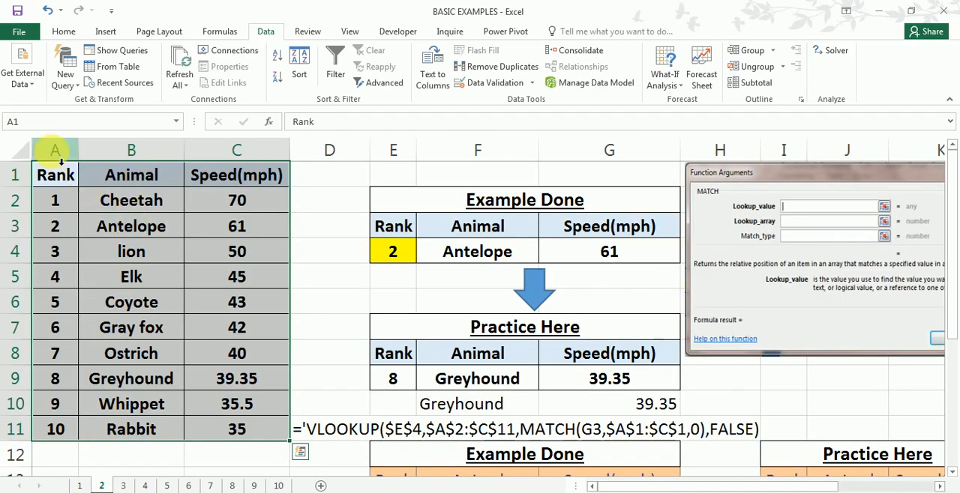
drag(53, 150, 230, 158)
drag(54, 176, 251, 434)
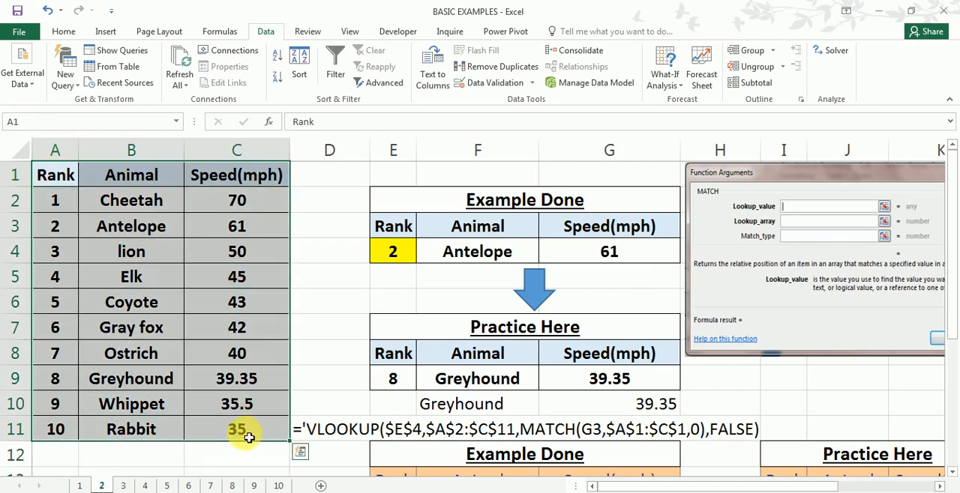
click(80, 486)
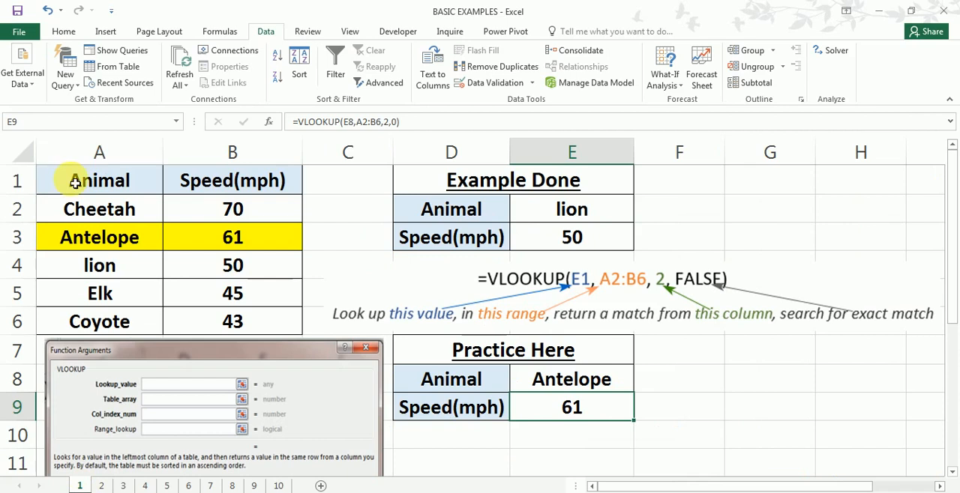
drag(75, 180, 251, 321)
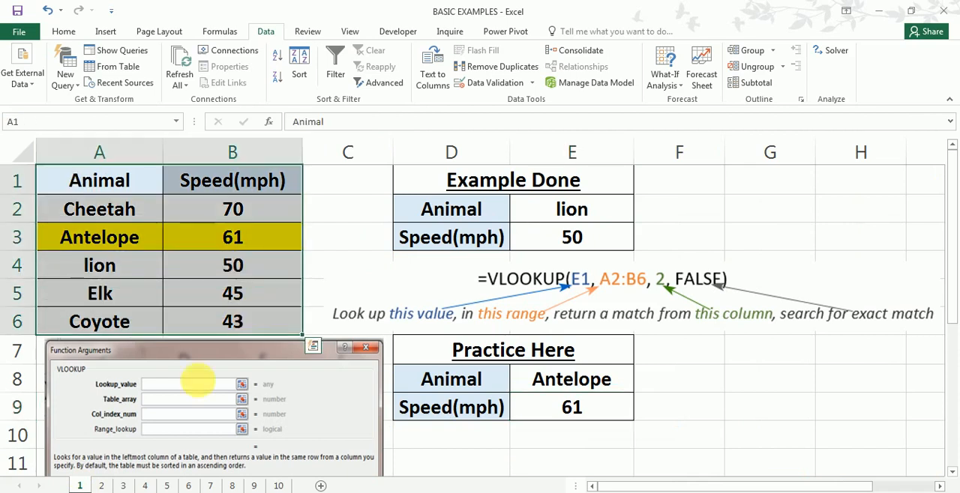
click(124, 485)
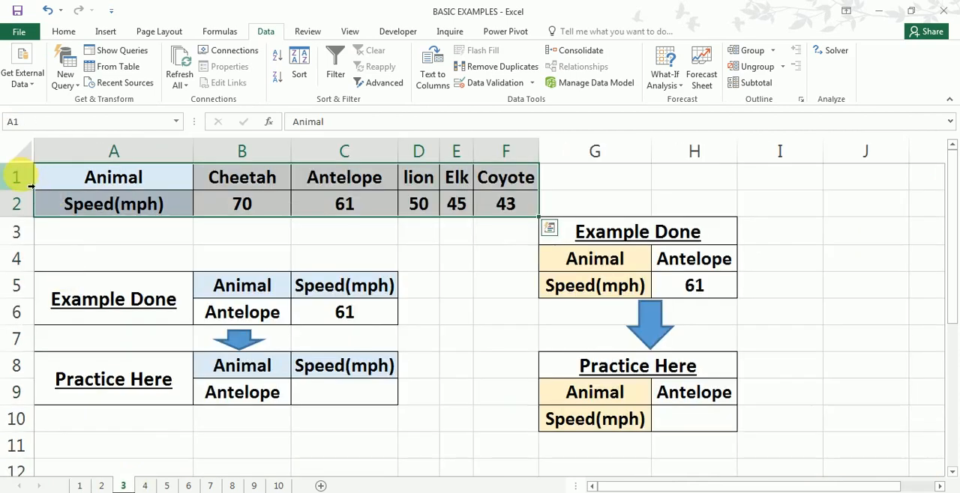
drag(18, 177, 22, 209)
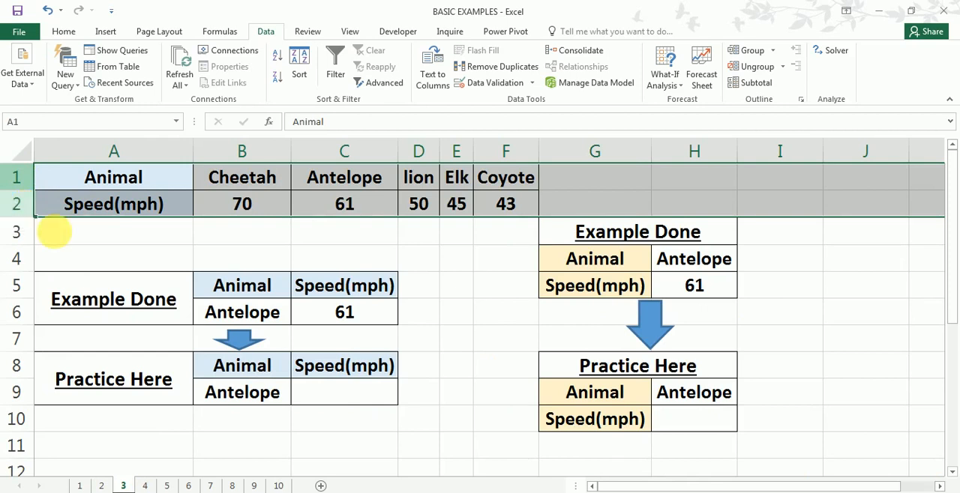
- Start an HLOOKUP formula in the practice speed cell C9 on sheet 3 and open its function arguments
click(318, 401)
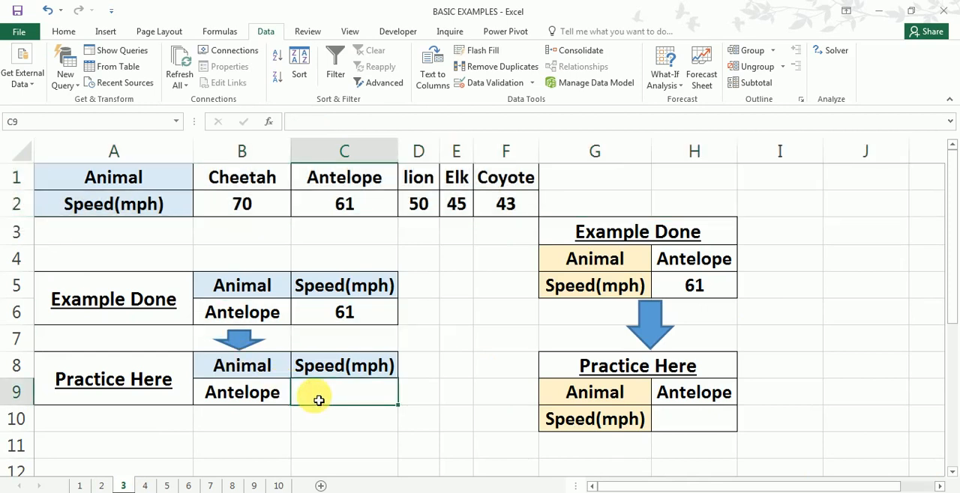
text(=)
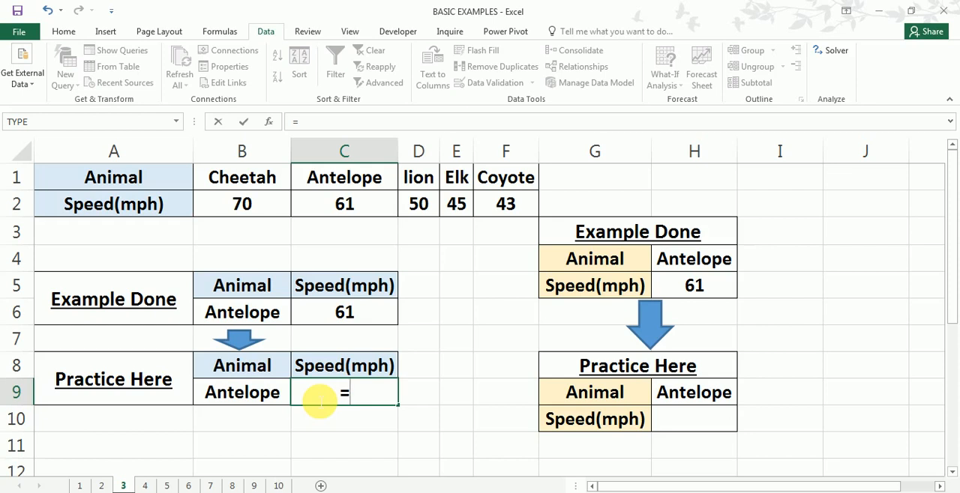
text(hl)
key(Tab)
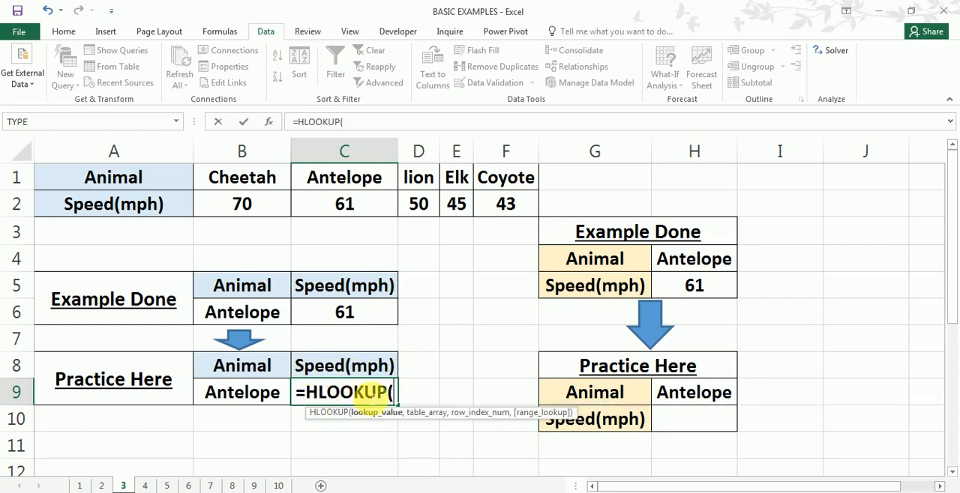
key(ctrl+a)
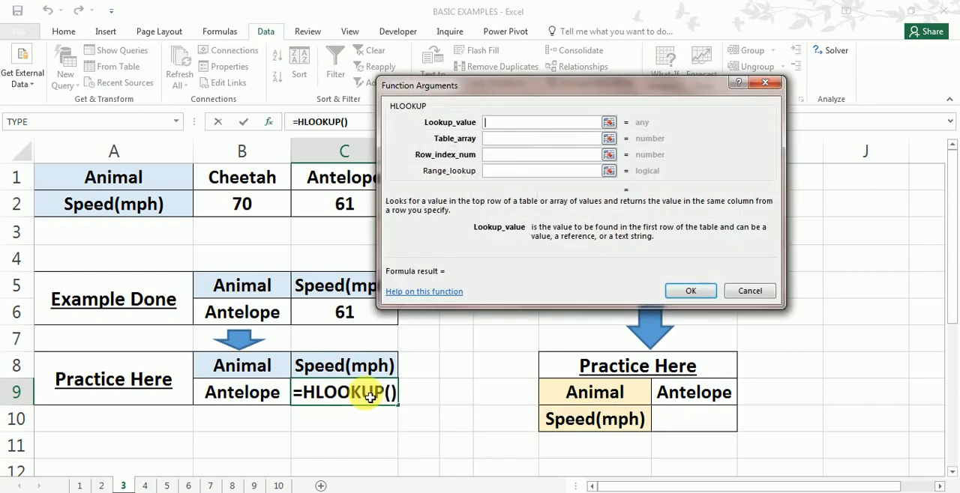
- Review the HLOOKUP argument descriptions and set the lookup value to B9
click(529, 138)
click(511, 154)
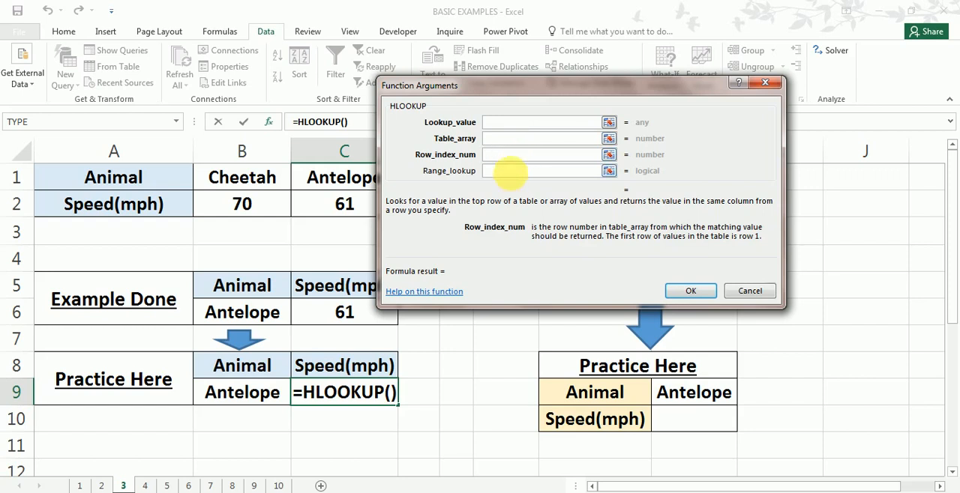
click(510, 170)
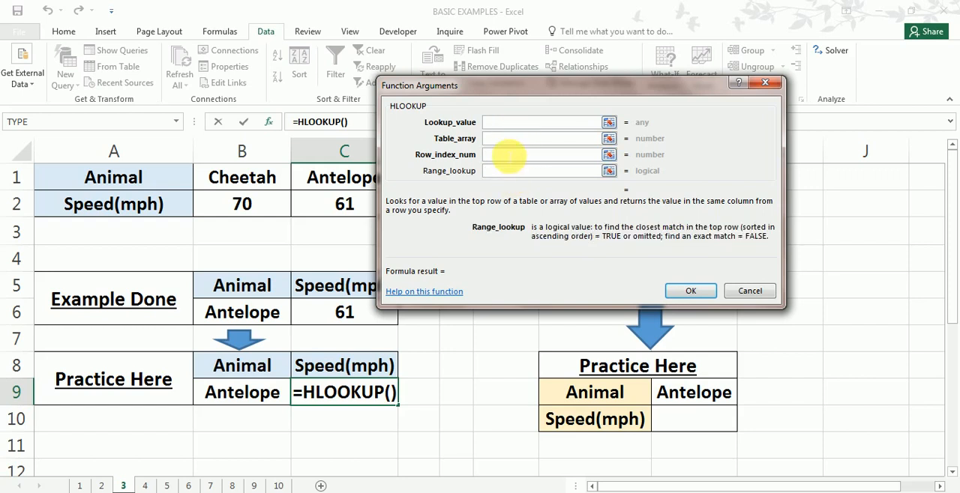
click(509, 154)
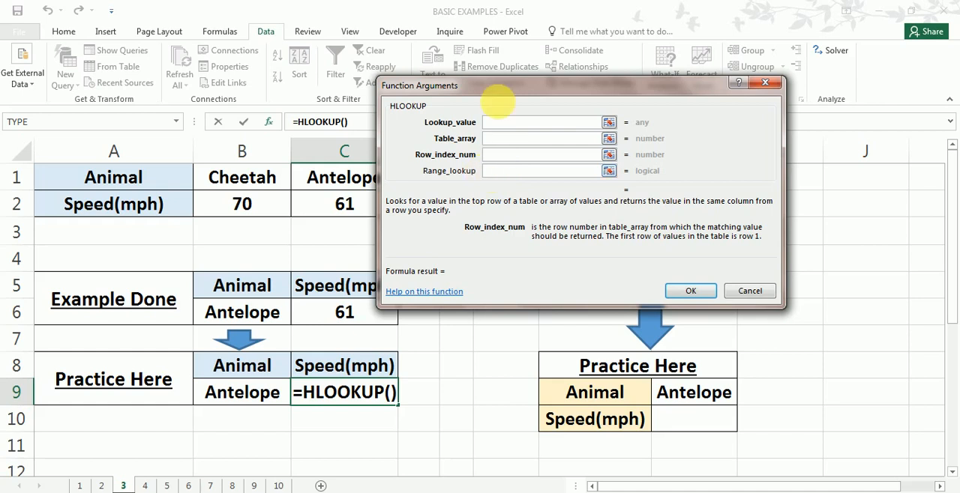
click(498, 122)
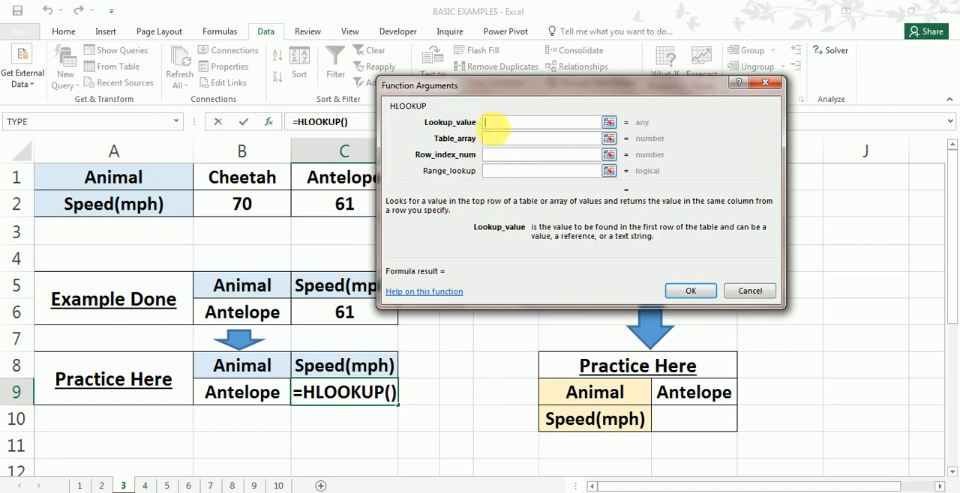
click(255, 398)
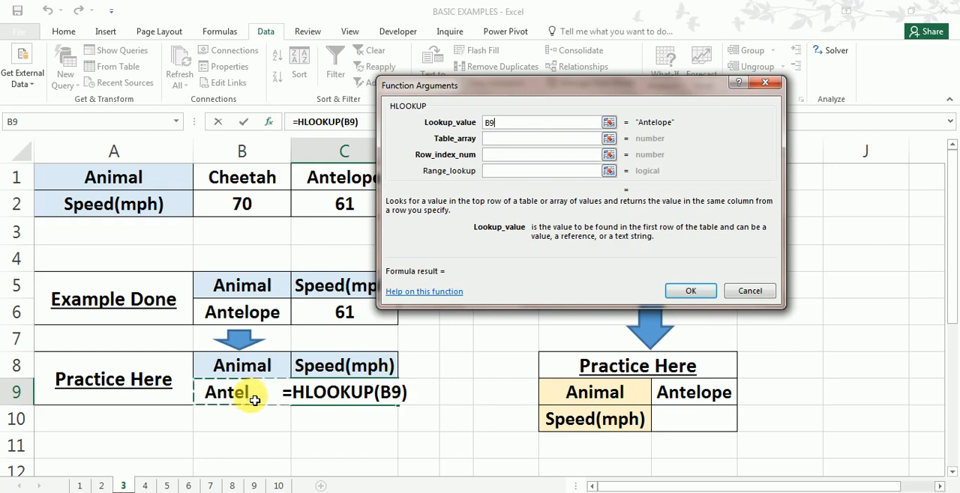
- Set the HLOOKUP table array to B1:F2 and the row index number to 2
click(521, 141)
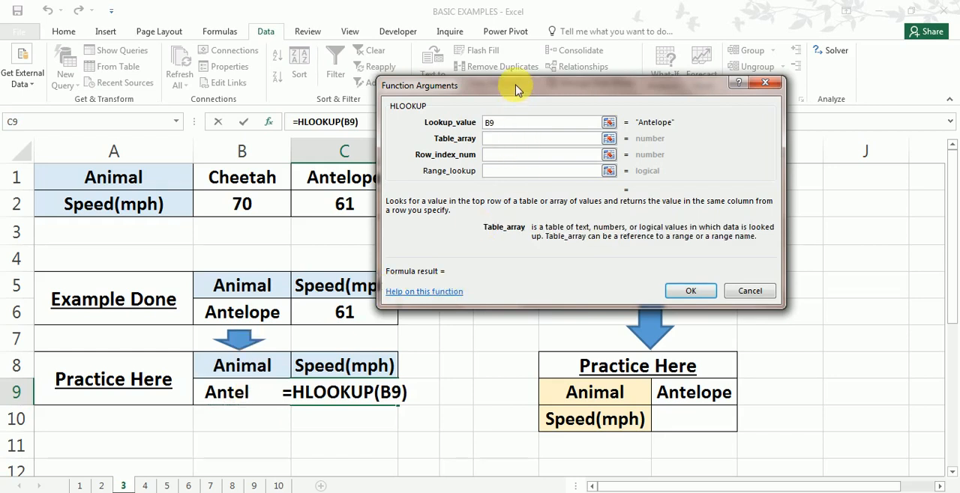
drag(517, 87, 702, 94)
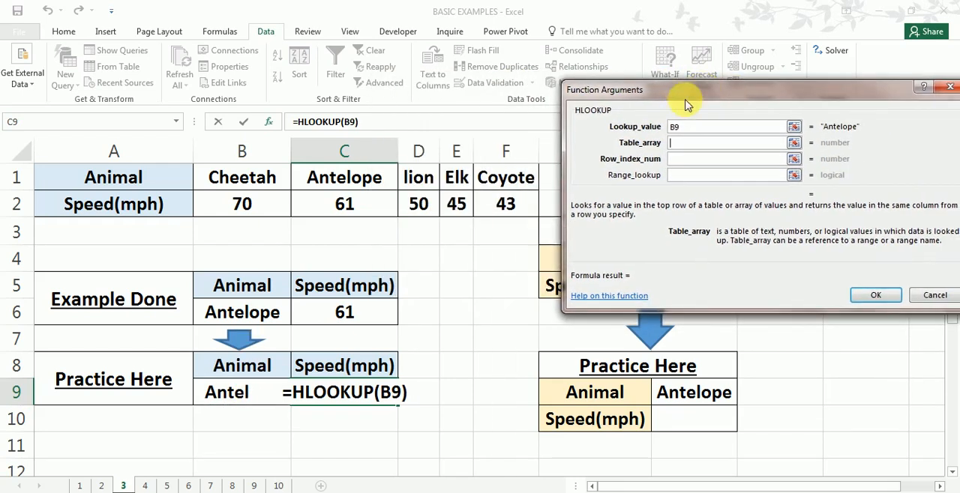
click(232, 180)
drag(233, 180, 501, 208)
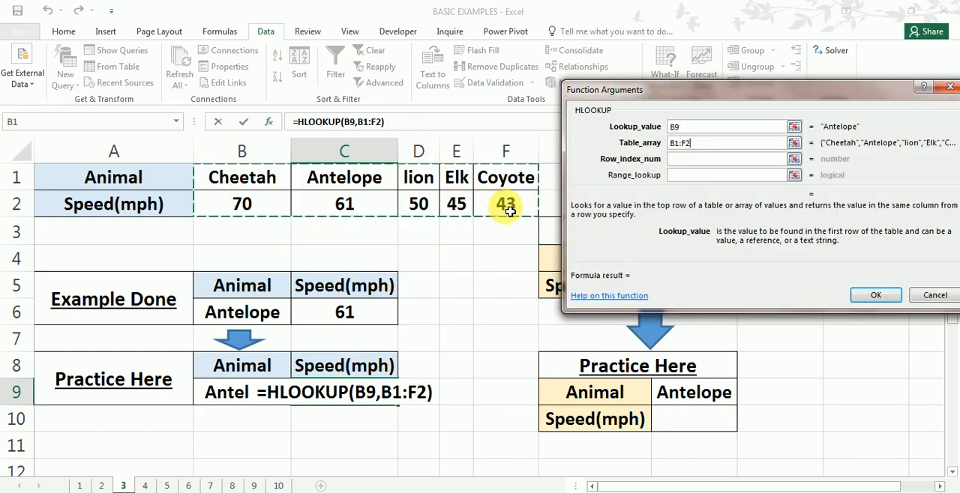
click(692, 160)
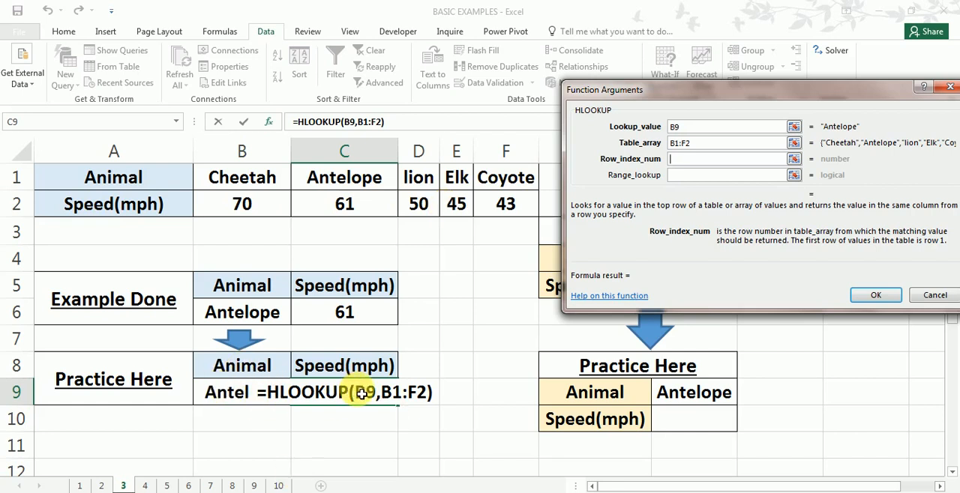
text(2)
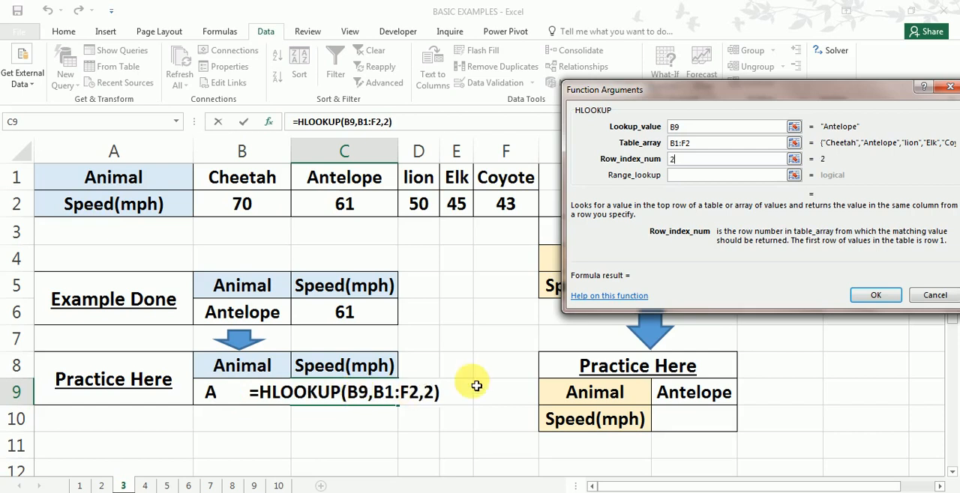
- Set the HLOOKUP range lookup to 0 for an exact match and enter the formula in C9
click(683, 174)
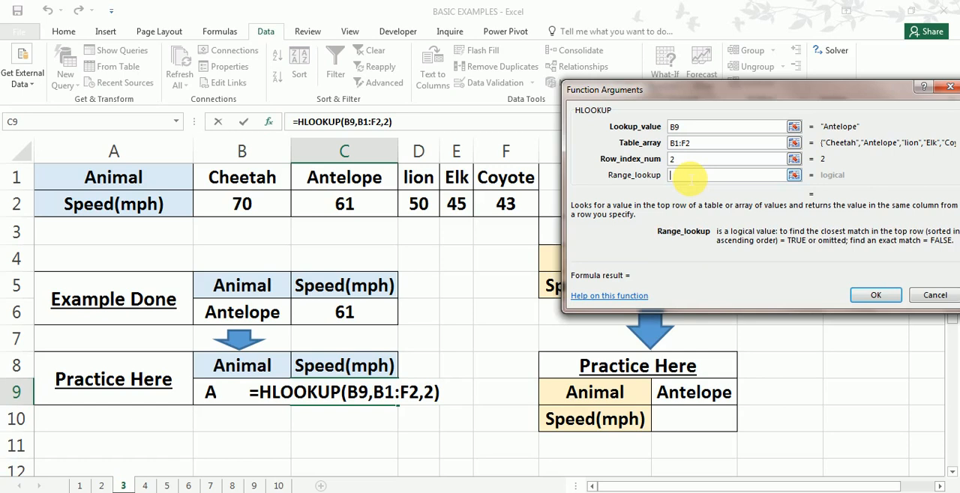
text(0)
key(Return)
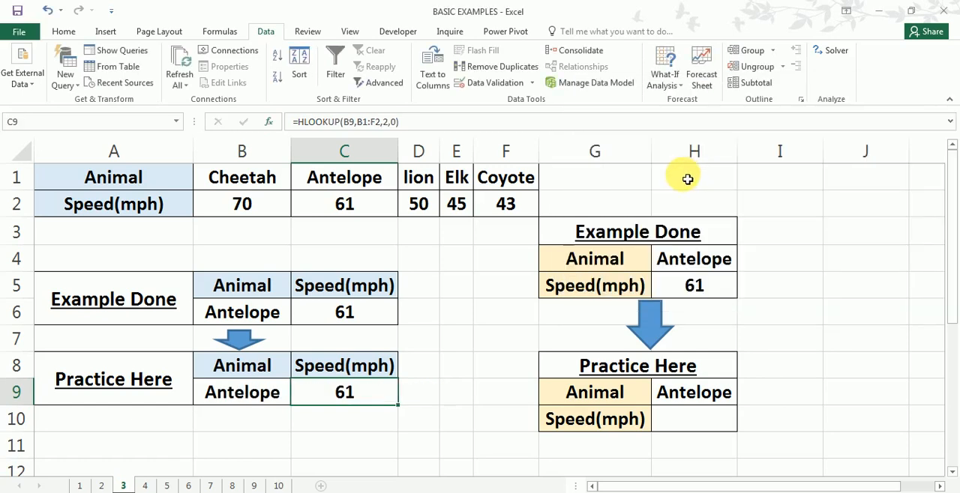
- Choose lion as the practice animal in B9 and check the speed in C9 against the lion column of the source data
click(261, 397)
click(297, 398)
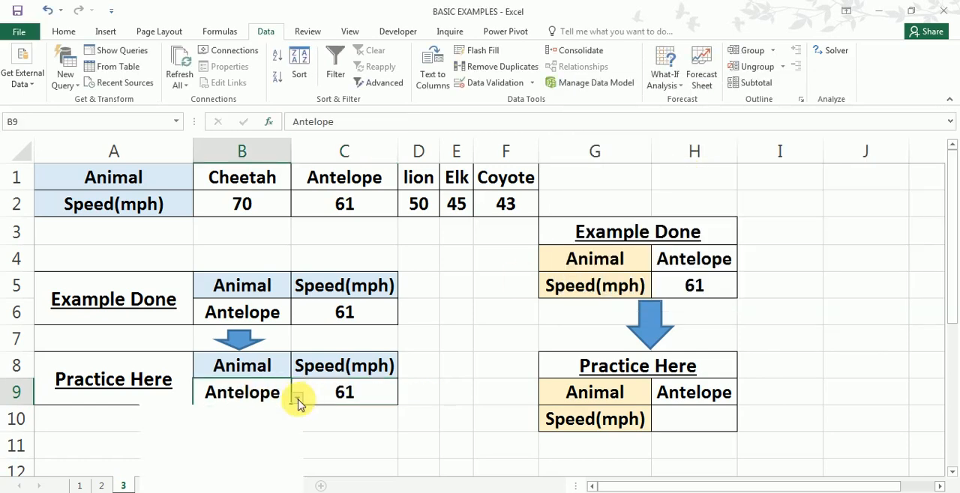
click(209, 451)
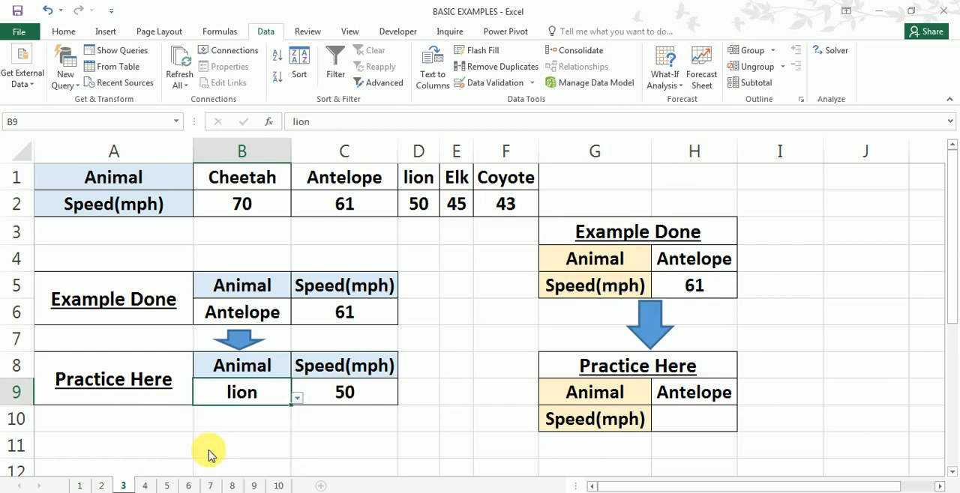
click(347, 394)
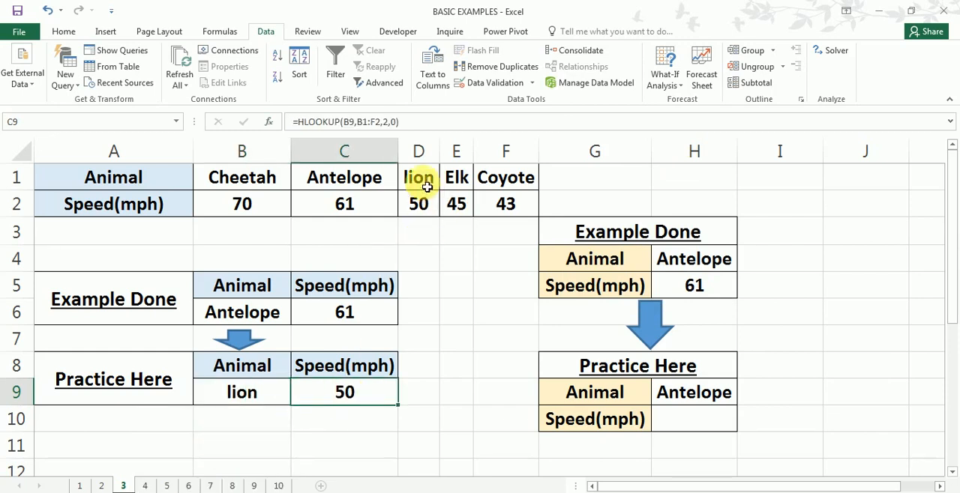
drag(417, 178, 427, 202)
click(439, 335)
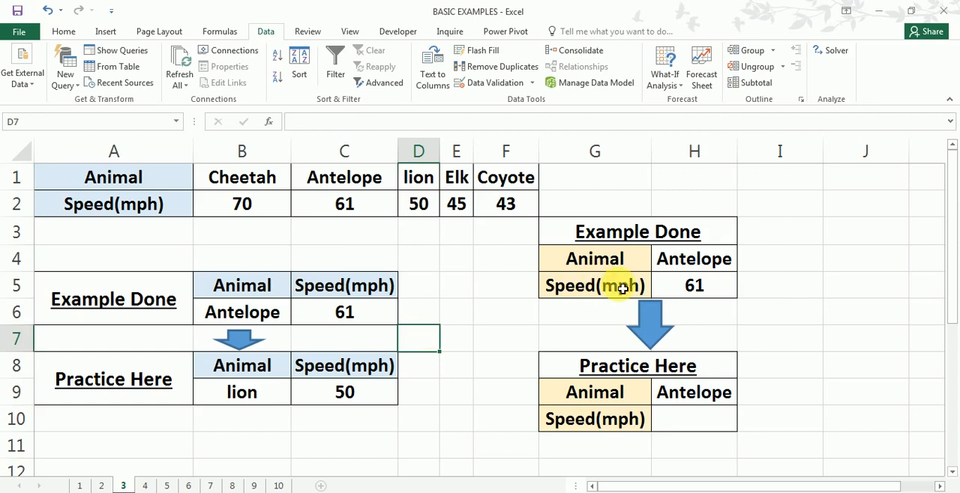
- Choose Elk as the animal in cell H4 of the vertical Example Done table
click(710, 268)
click(742, 264)
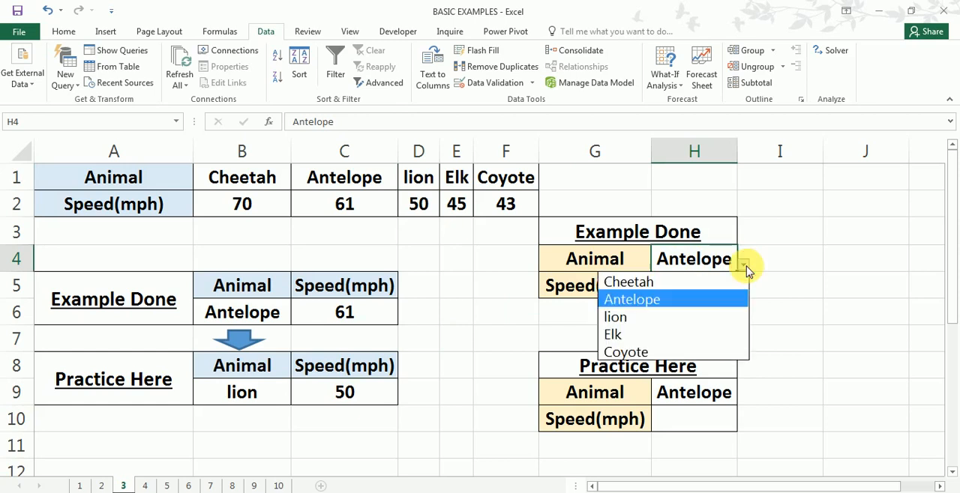
click(671, 337)
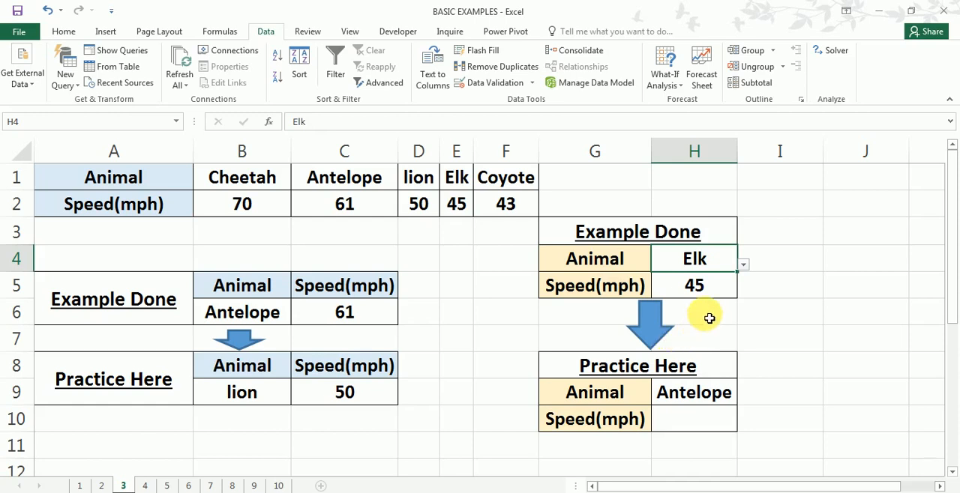
- Compare the layouts of the Example Done tables in B5:C6 and G4:H5 with the source data in rows 1 and 2
drag(246, 293, 263, 314)
drag(353, 285, 349, 311)
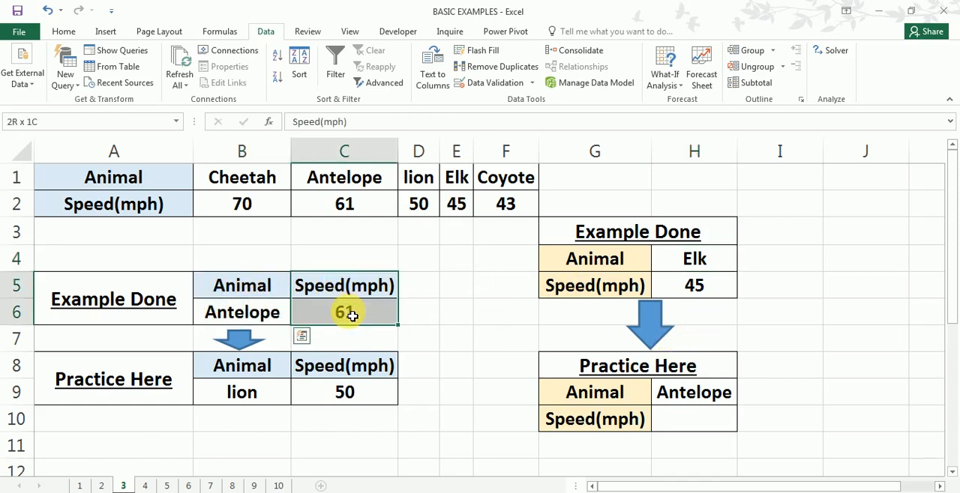
drag(604, 271, 666, 264)
drag(604, 297, 657, 289)
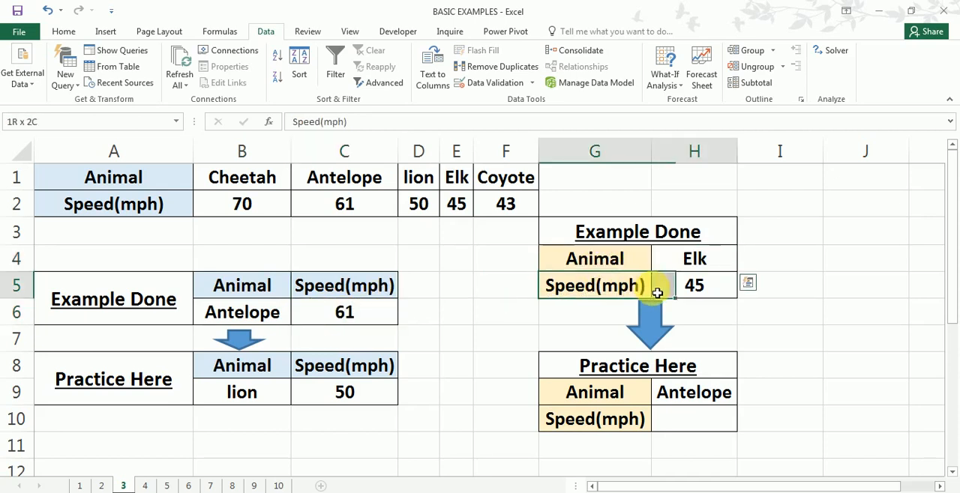
drag(598, 258, 697, 283)
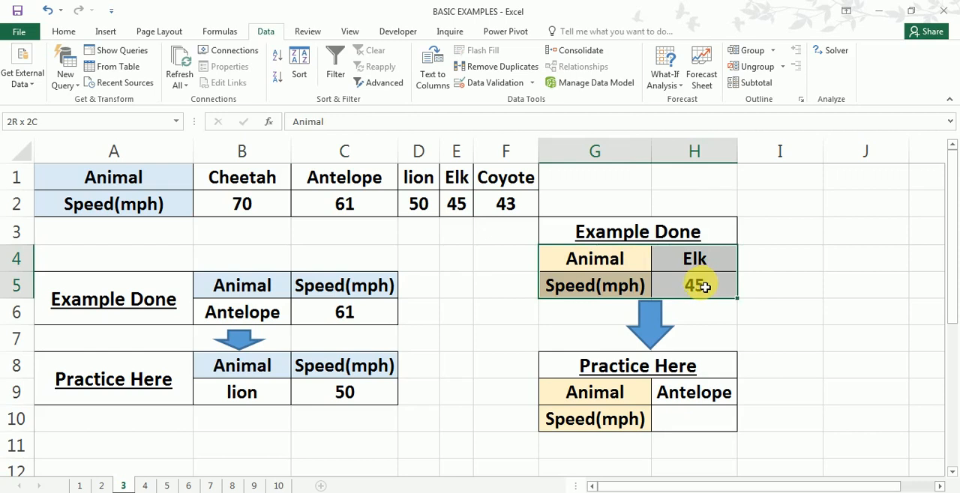
drag(257, 285, 343, 315)
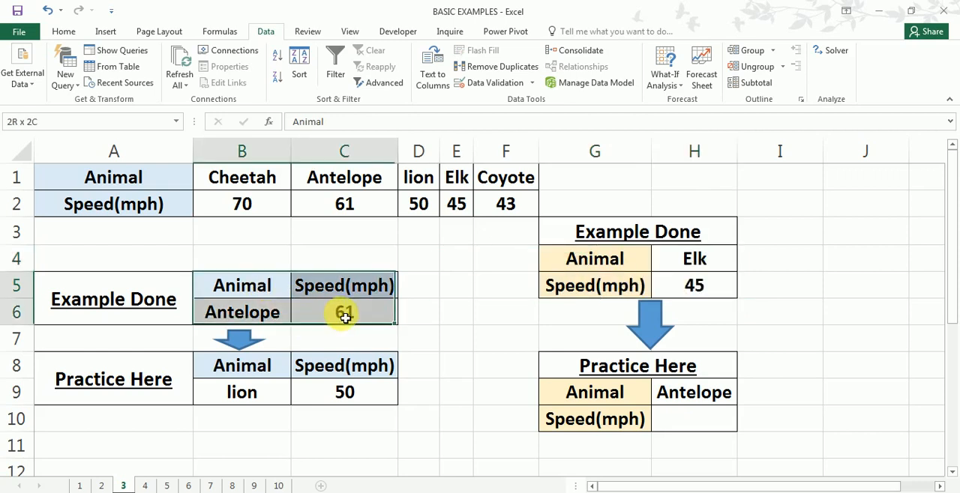
click(435, 305)
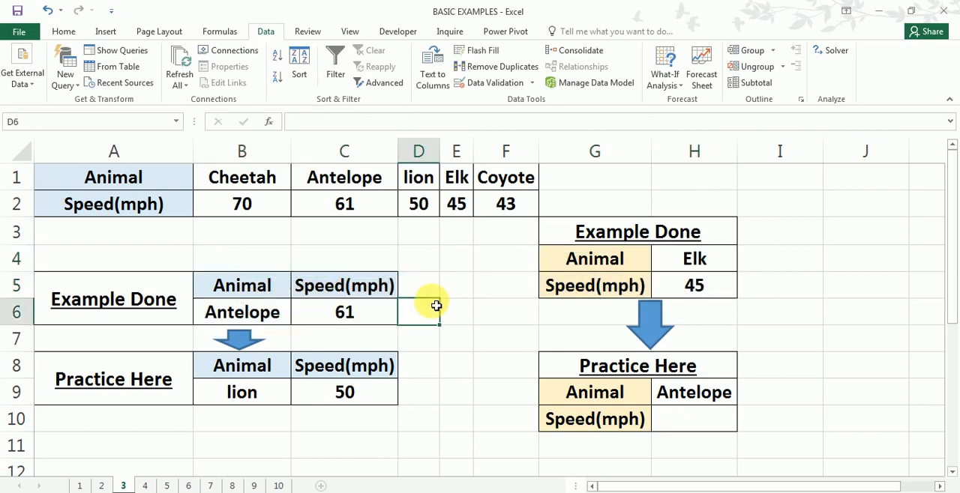
drag(15, 174, 27, 210)
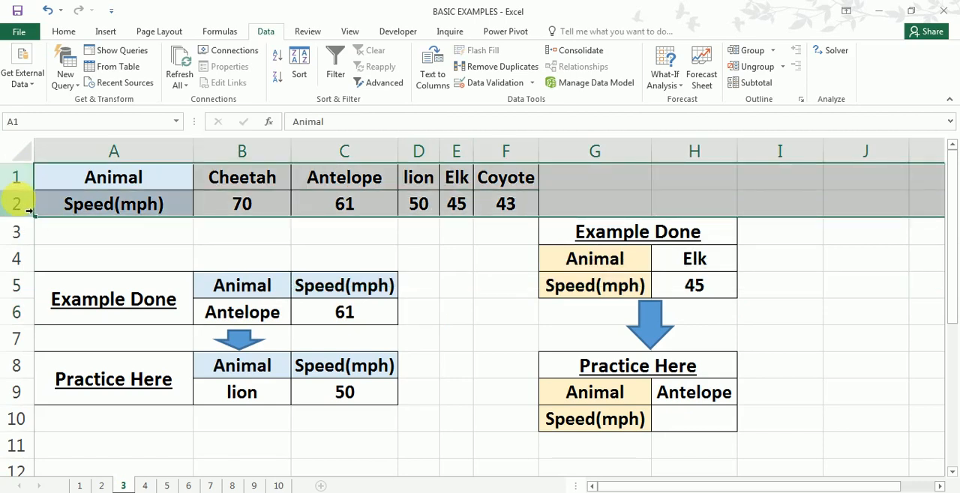
- Start an HLOOKUP formula in the practice speed cell H10 with H9 as the lookup value
click(673, 420)
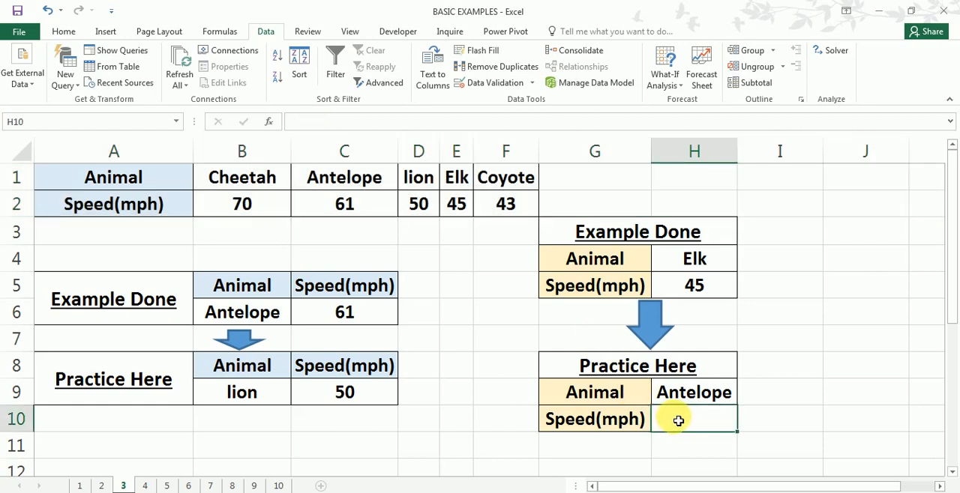
click(677, 421)
text(=hl)
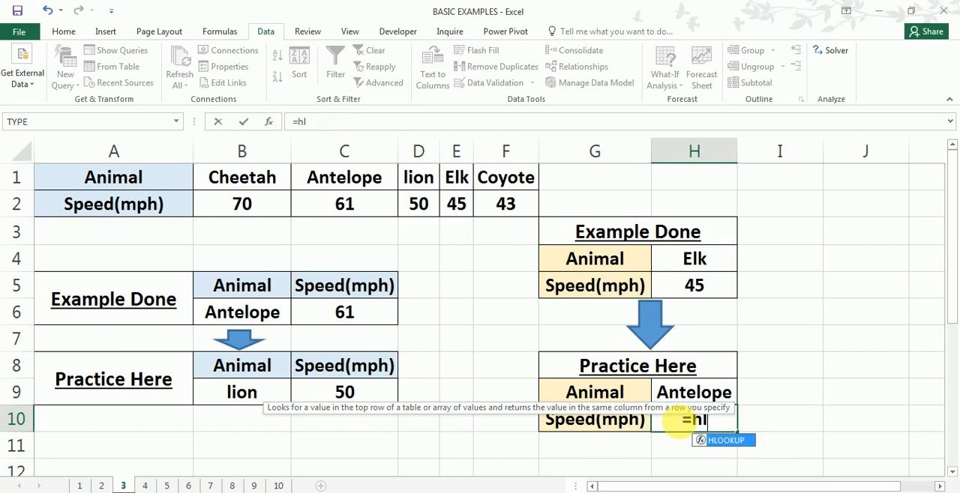
key(Tab)
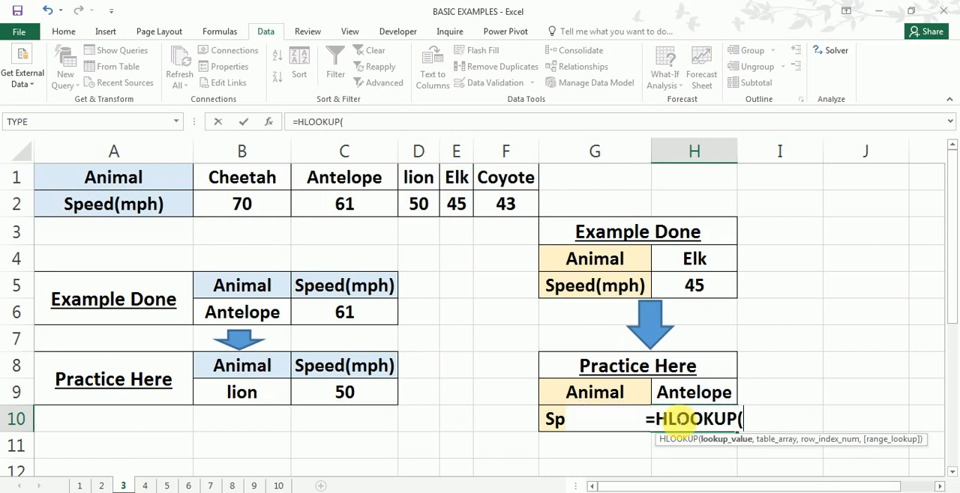
click(691, 404)
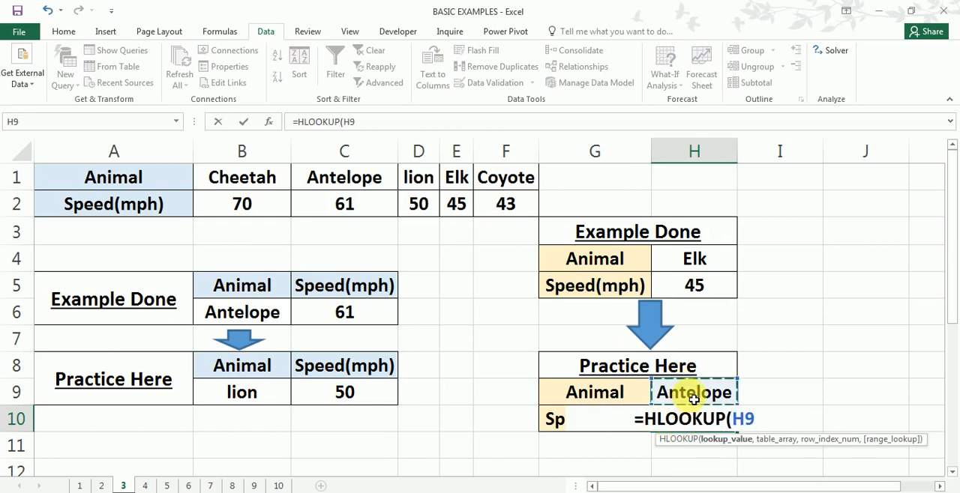
text(,)
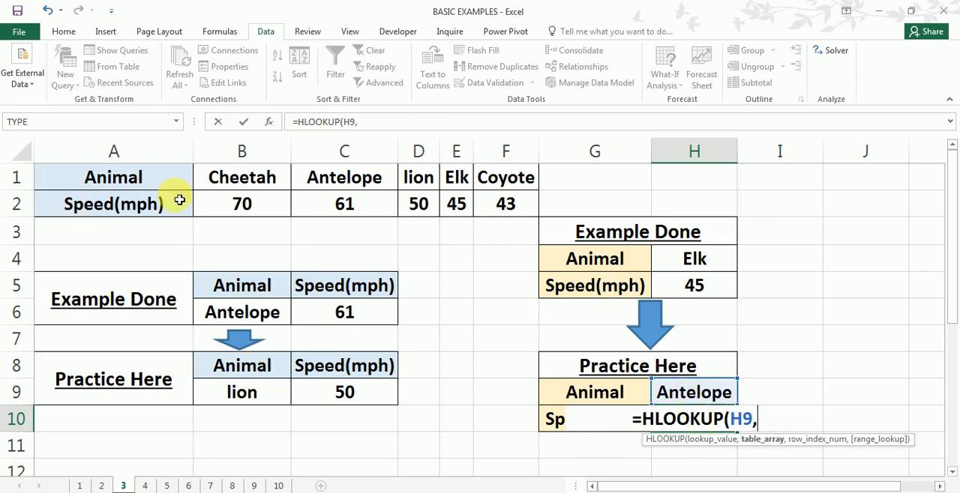
- Complete the H10 HLOOKUP with table array A1:F2, row index 2 and FALSE for an exact match
drag(220, 175, 277, 195)
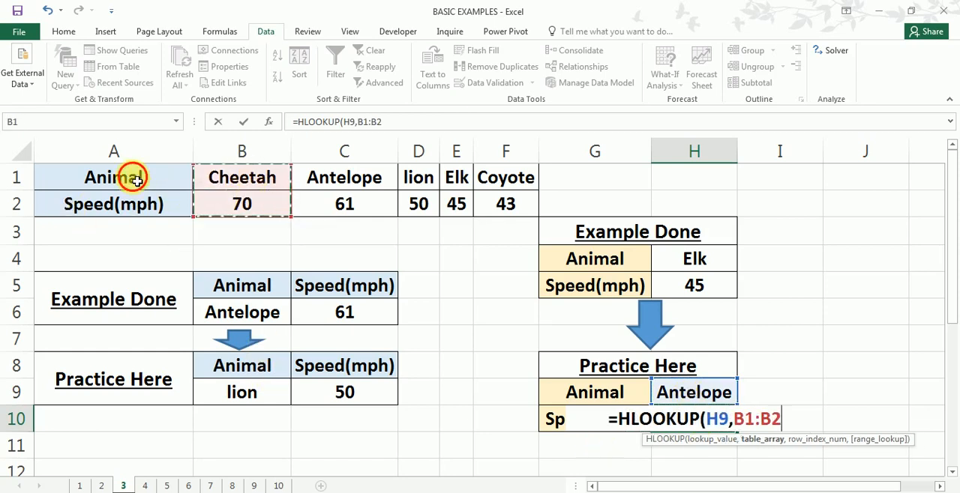
drag(132, 175, 488, 218)
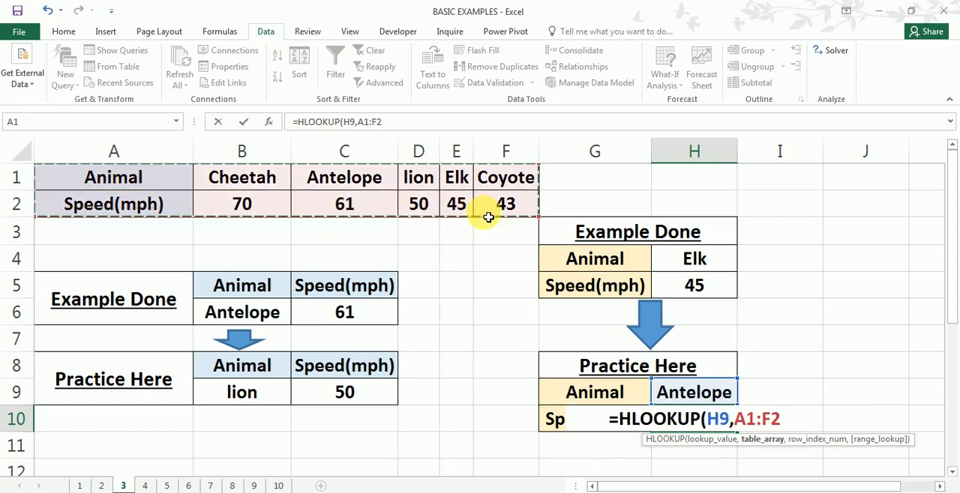
text(,)
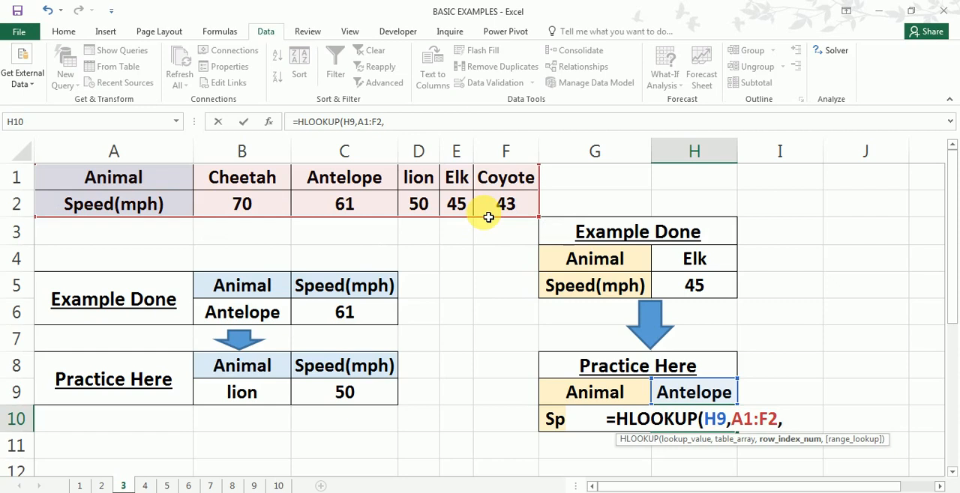
text(2)
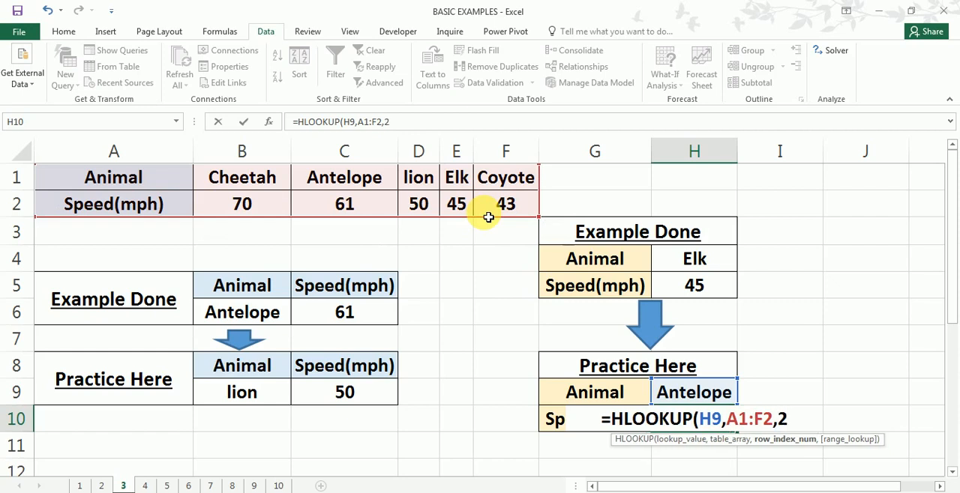
text(,)
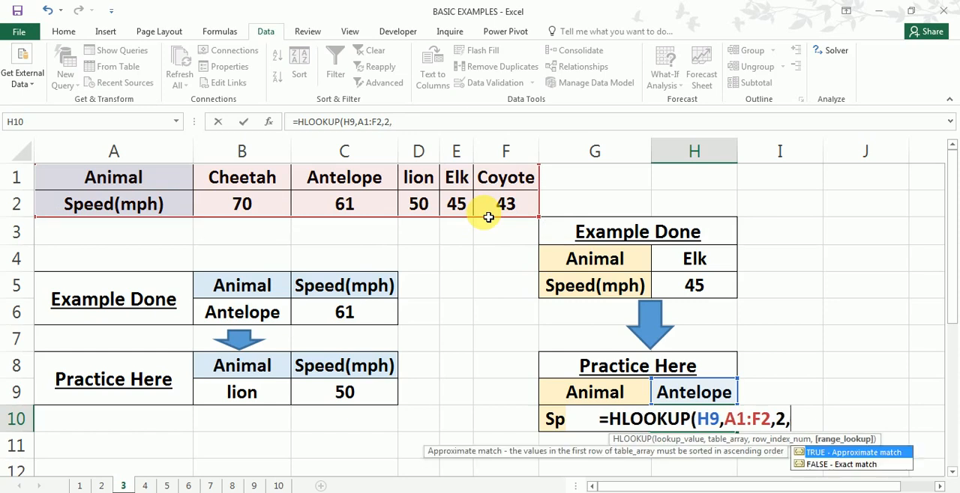
key(Down)
key(Tab)
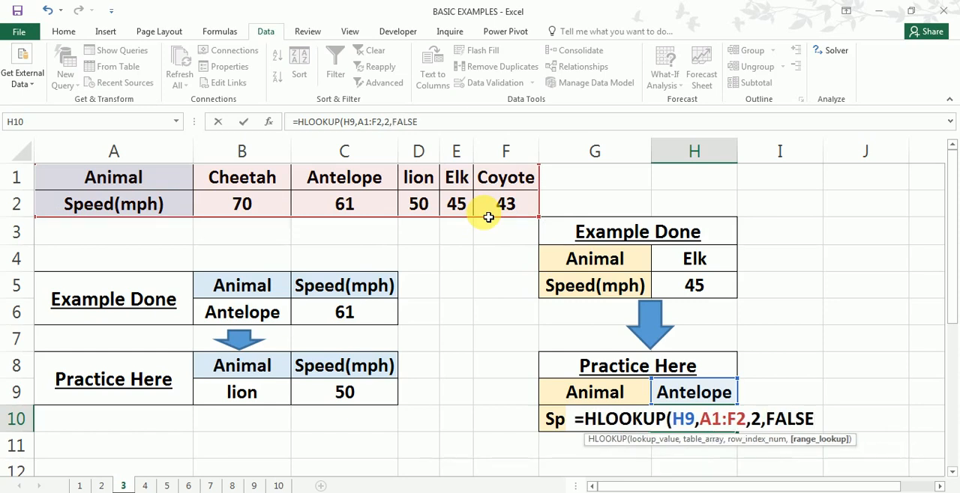
text())
key(Return)
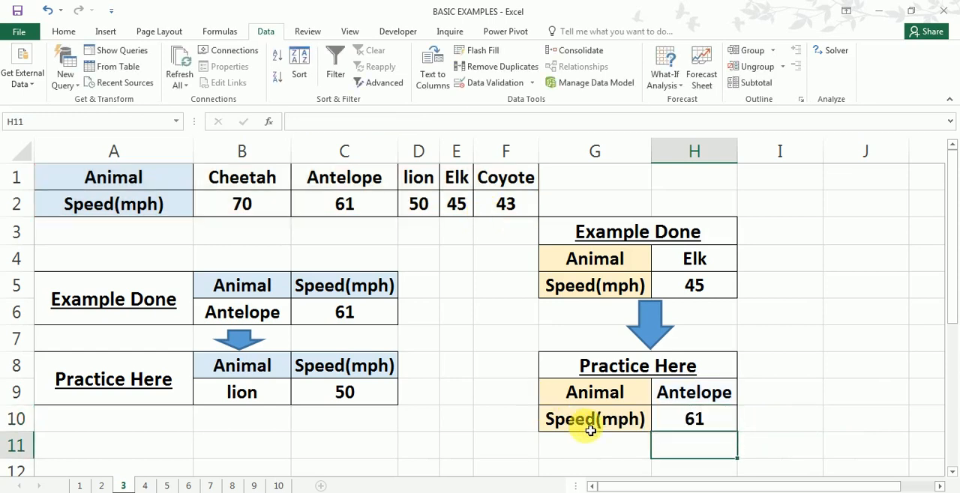
- Check the practice result against the row-based data on sheet 3, and compare that data with the column-based table on sheet 2
click(696, 394)
drag(344, 177, 347, 204)
drag(214, 184, 506, 204)
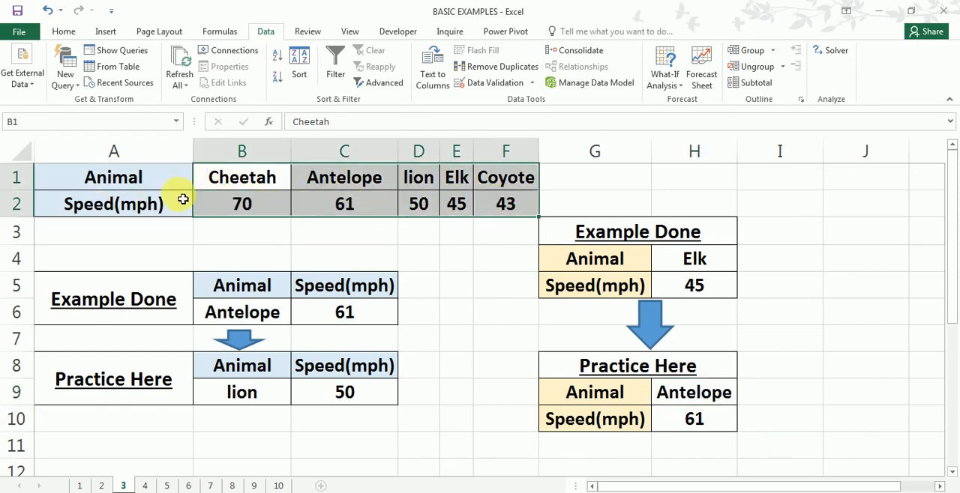
drag(165, 177, 516, 204)
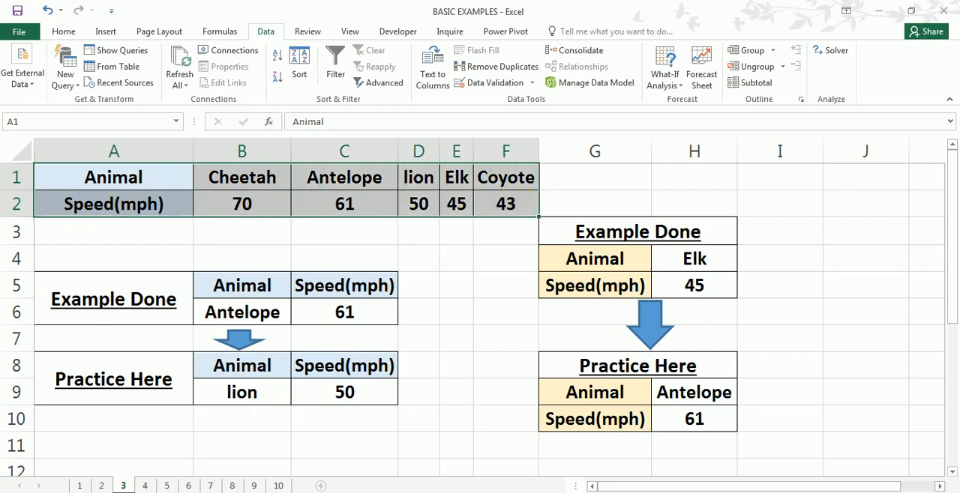
click(101, 486)
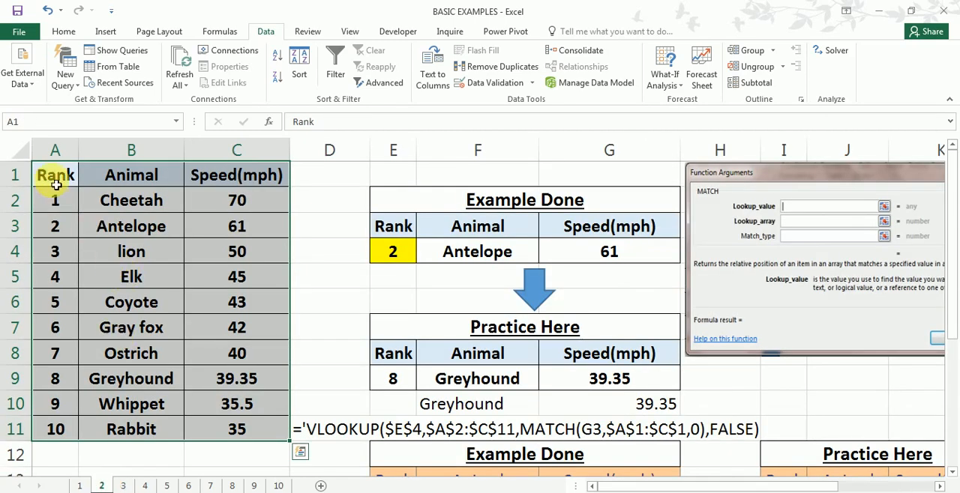
drag(52, 186, 258, 427)
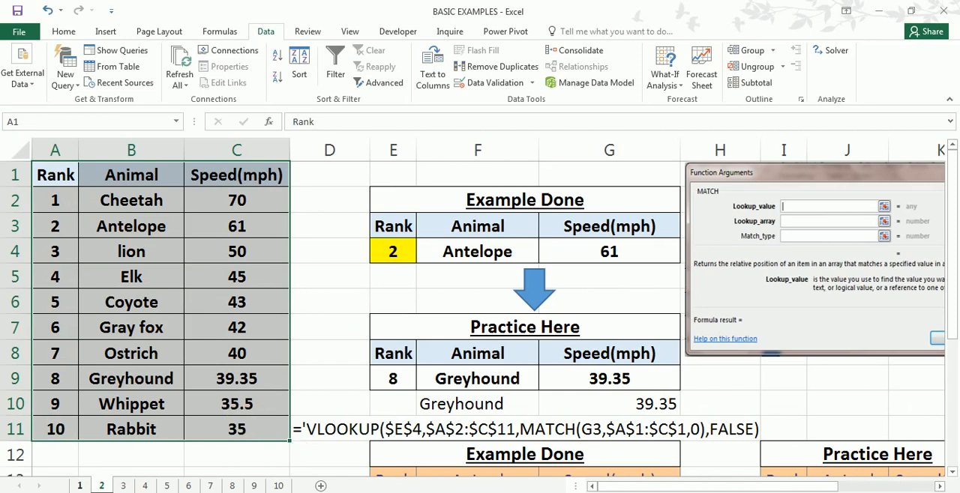
- Open sheet 4 and look through its sales records from the header row down and back
click(146, 486)
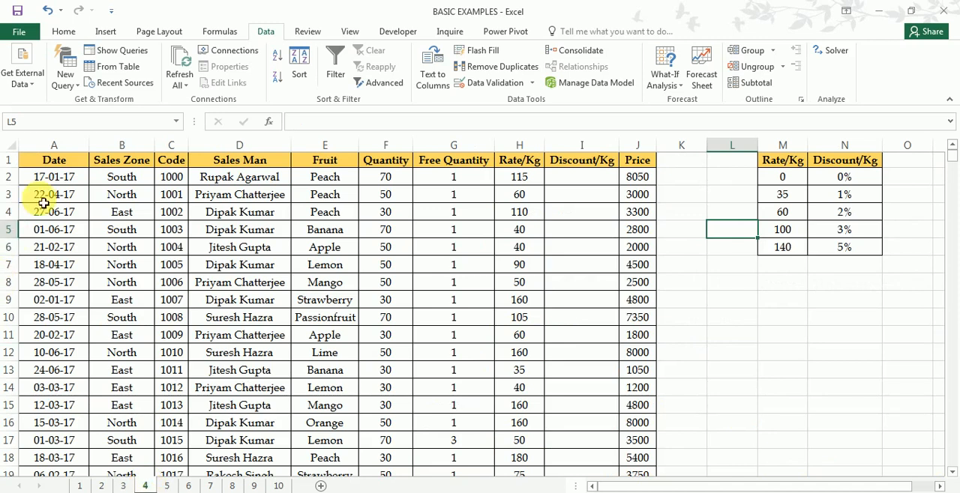
scroll(206, 262, down, 3)
scroll(206, 262, down, 6)
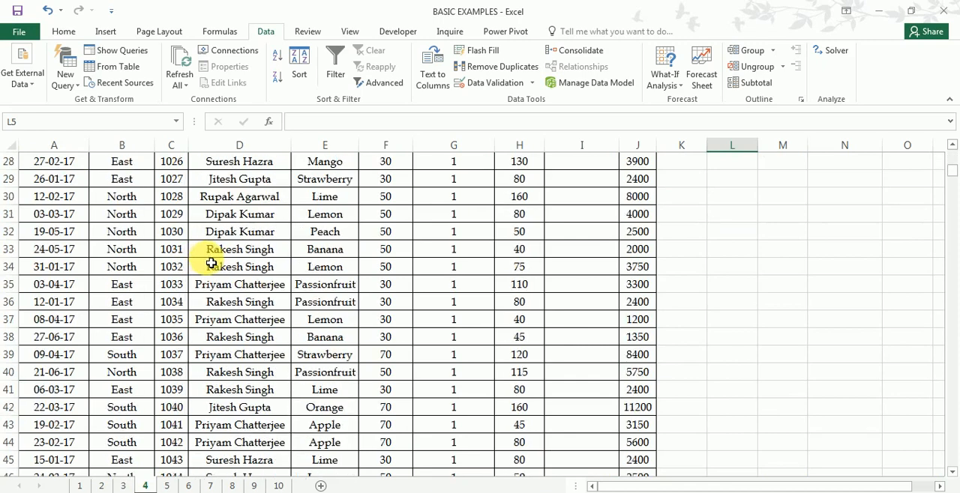
scroll(214, 264, down, 11)
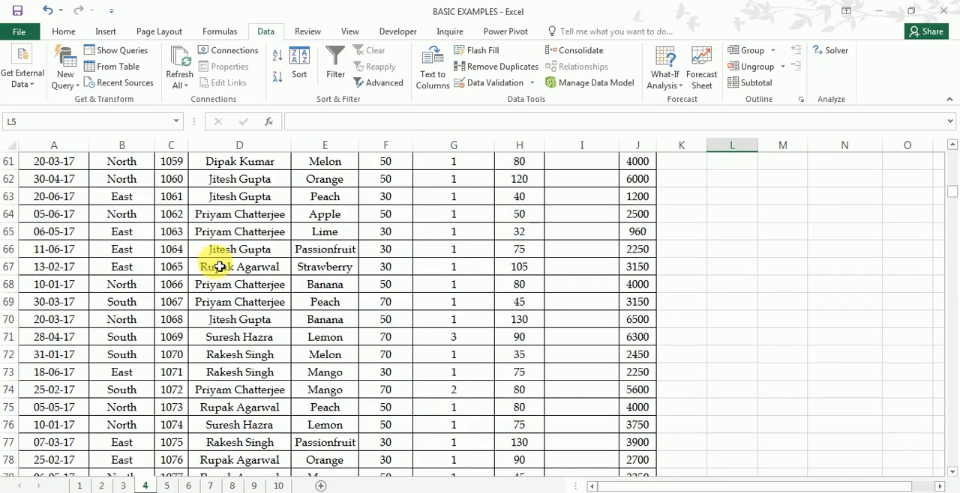
scroll(220, 267, down, 8)
scroll(224, 268, up, 11)
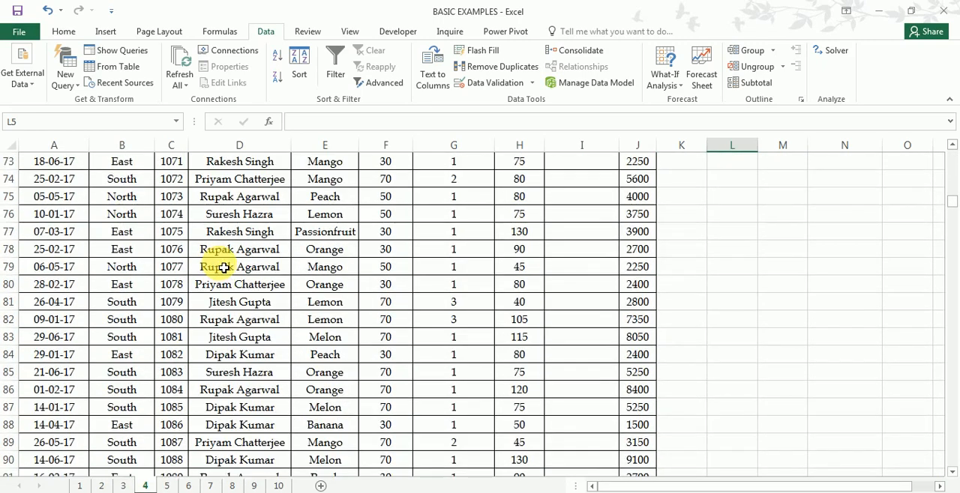
scroll(223, 267, up, 17)
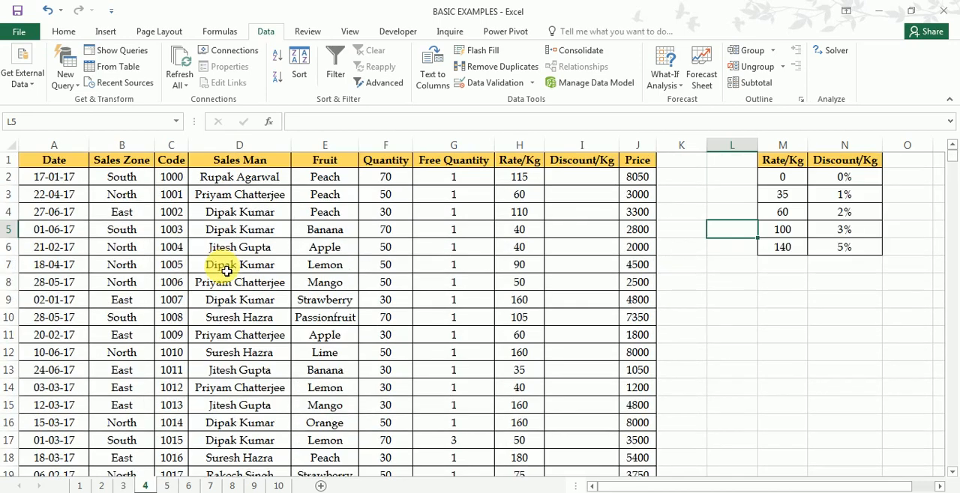
- Review the sales table on sheet 4 column by column, from Date through Rate/Kg
click(64, 145)
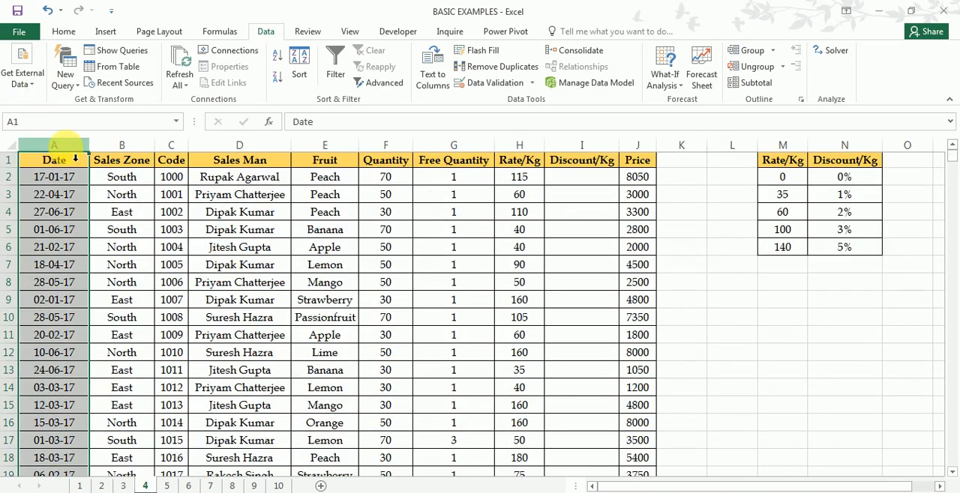
click(121, 145)
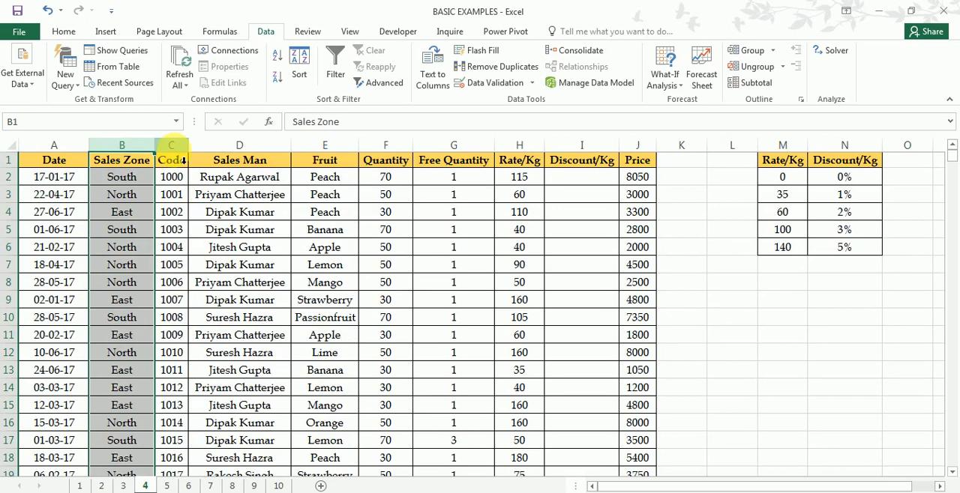
click(171, 144)
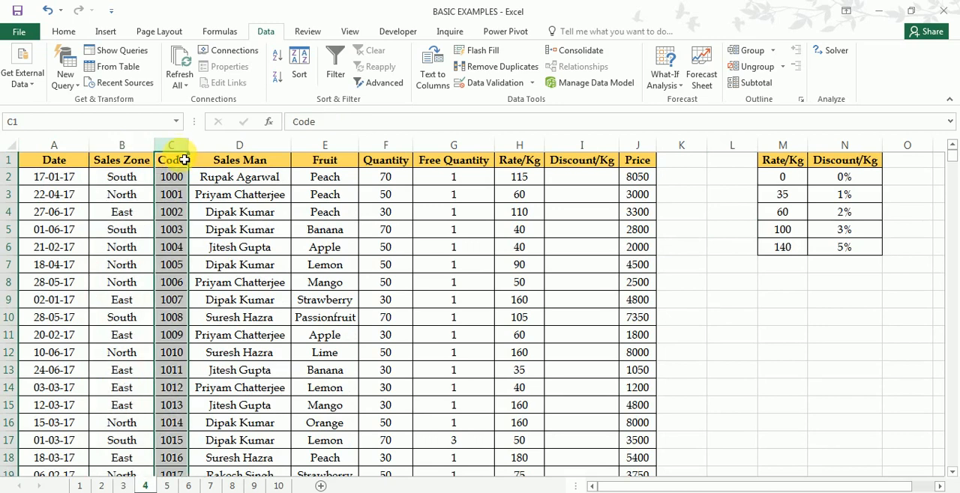
click(241, 146)
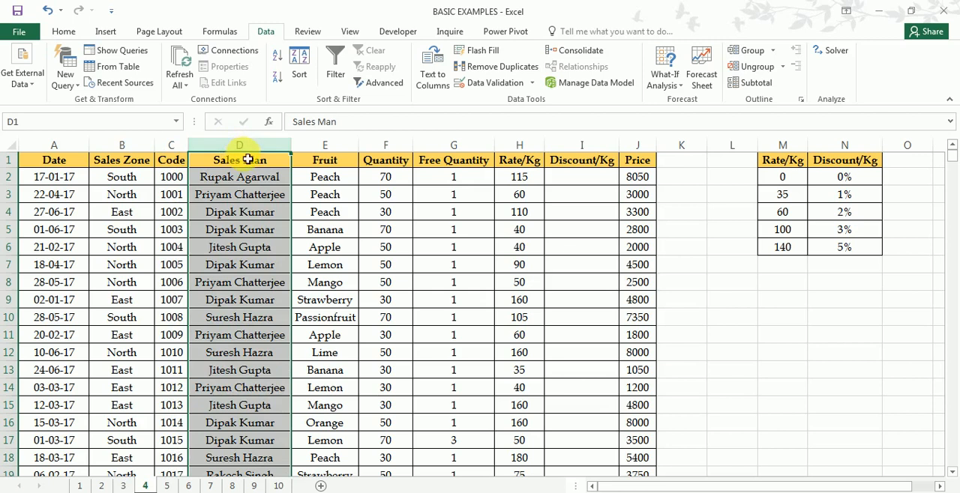
click(338, 155)
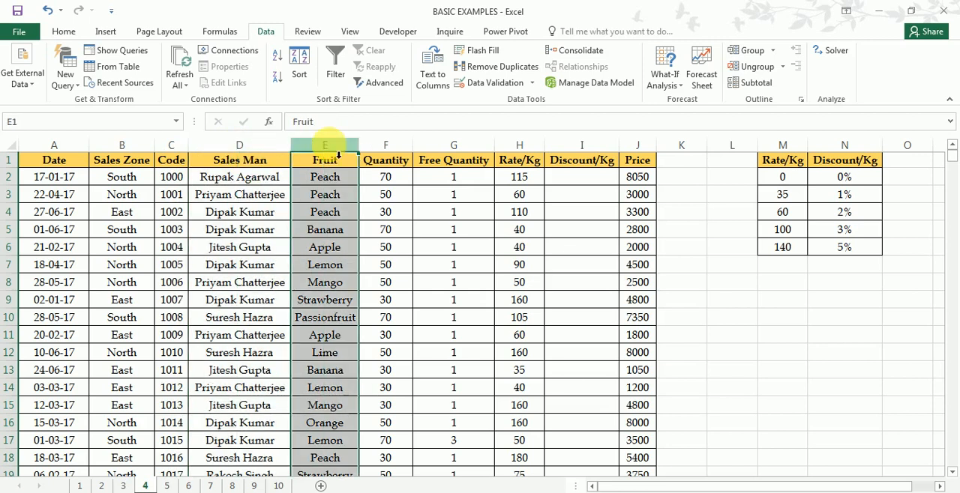
click(394, 158)
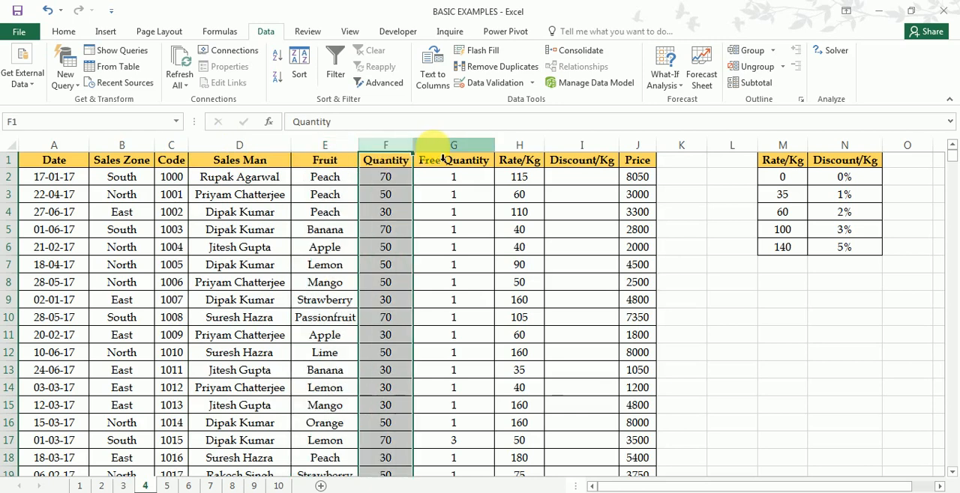
click(443, 158)
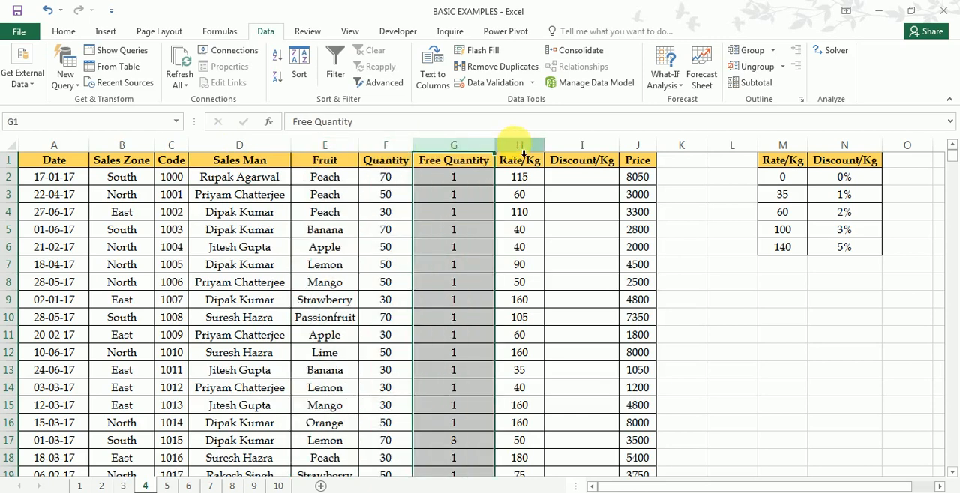
click(518, 158)
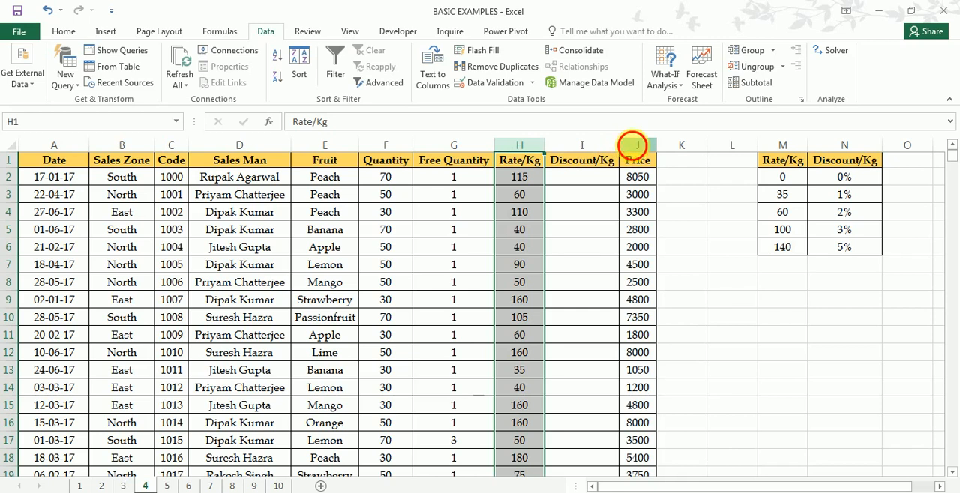
- Examine the Price formula in J2 and how it uses the empty Discount/Kg cell I2, leaving it unedited
click(630, 146)
double_click(646, 183)
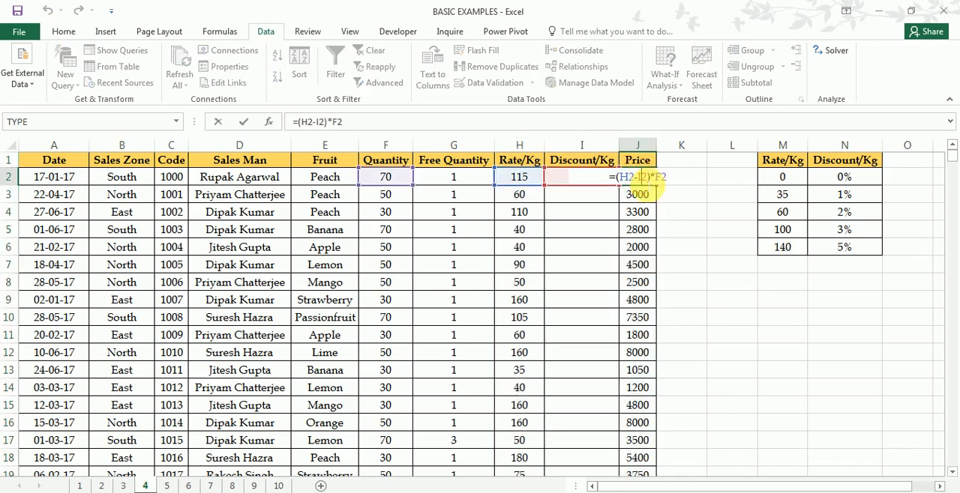
key(Escape)
click(601, 183)
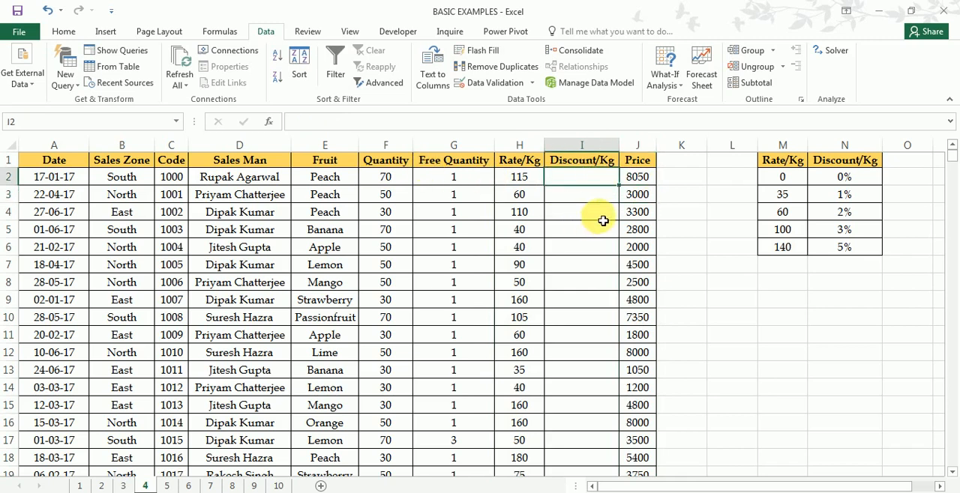
- Examine the discount table in M1:N6, going through each Rate/Kg threshold and its Discount/Kg percentage
drag(787, 159, 850, 248)
click(791, 184)
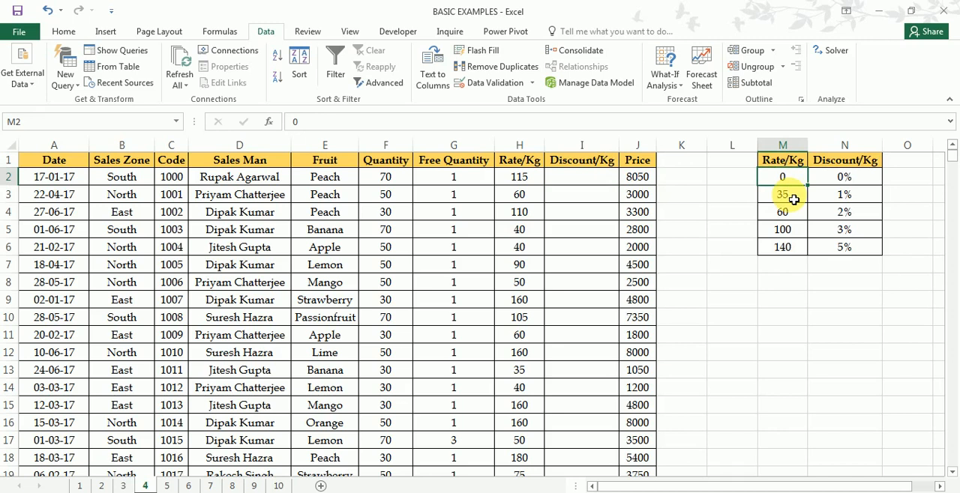
click(848, 179)
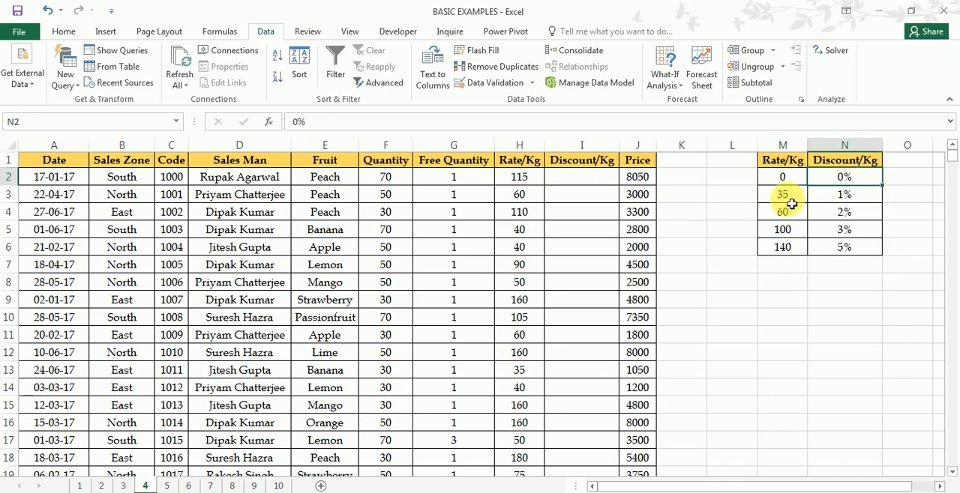
click(790, 196)
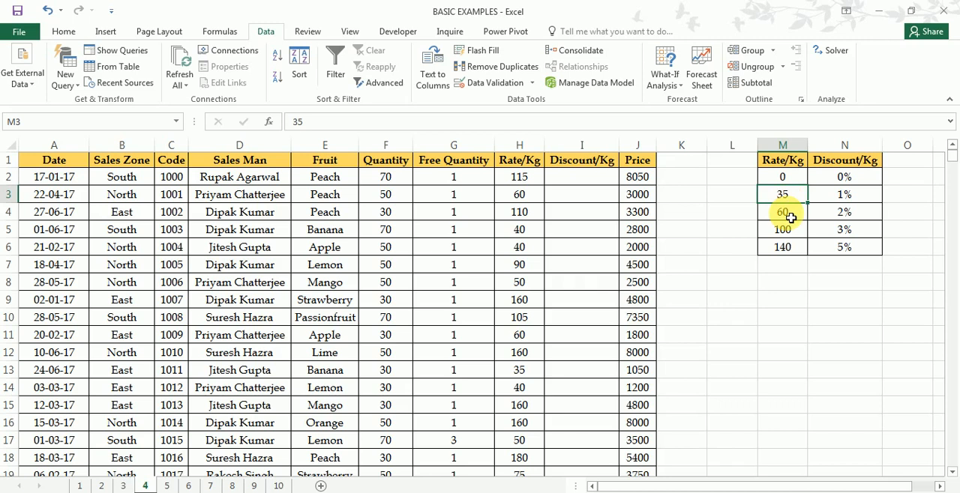
click(784, 229)
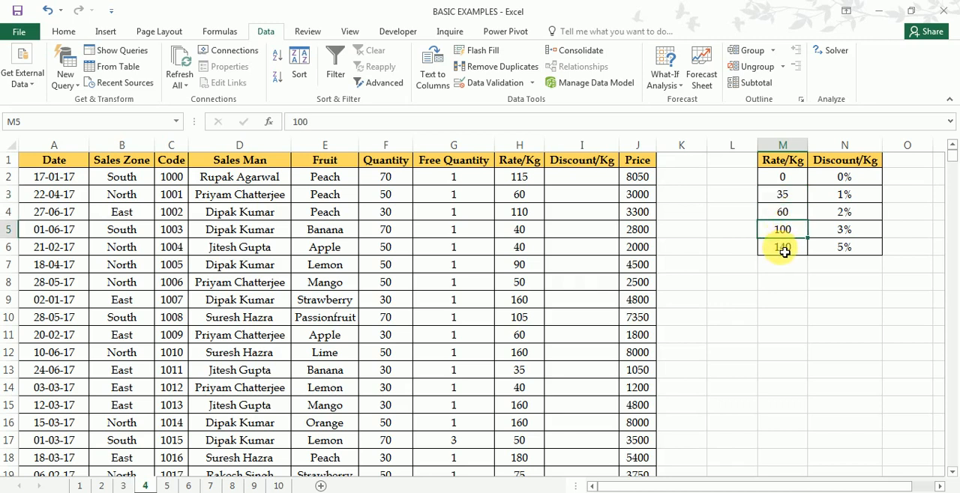
click(784, 252)
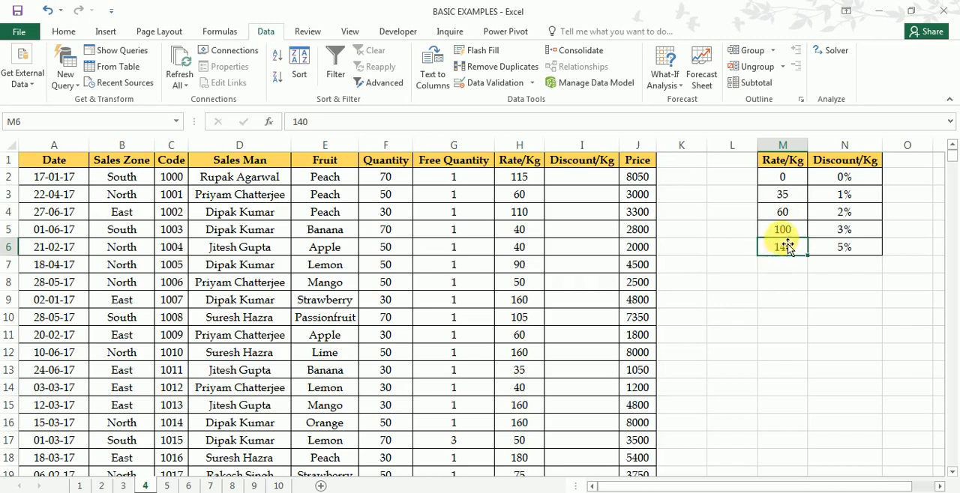
click(795, 200)
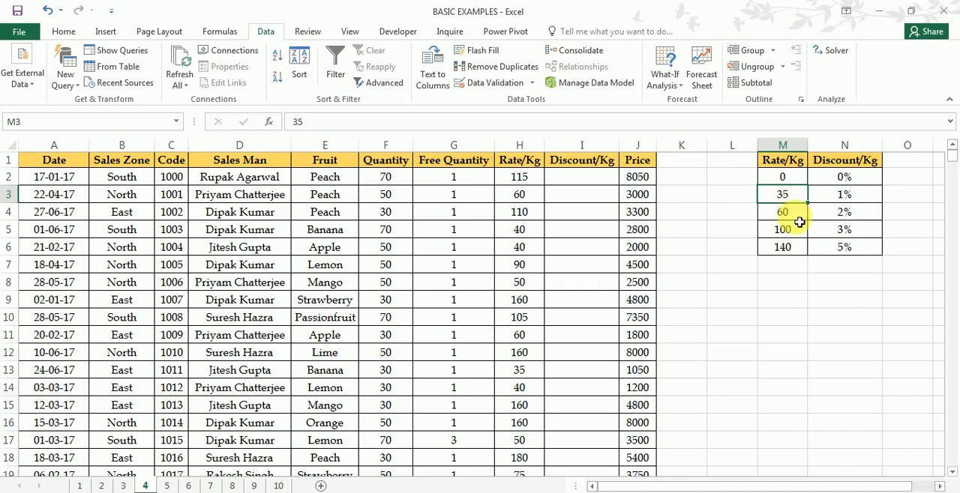
click(803, 216)
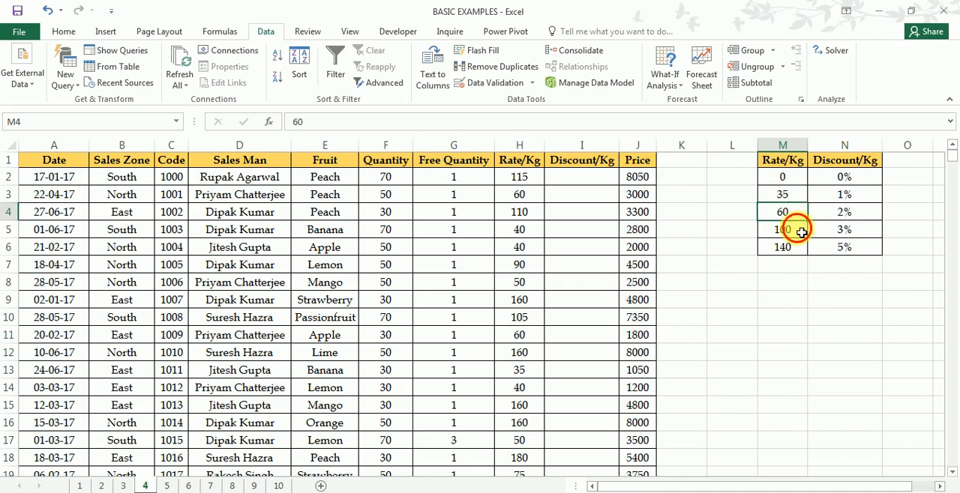
click(802, 230)
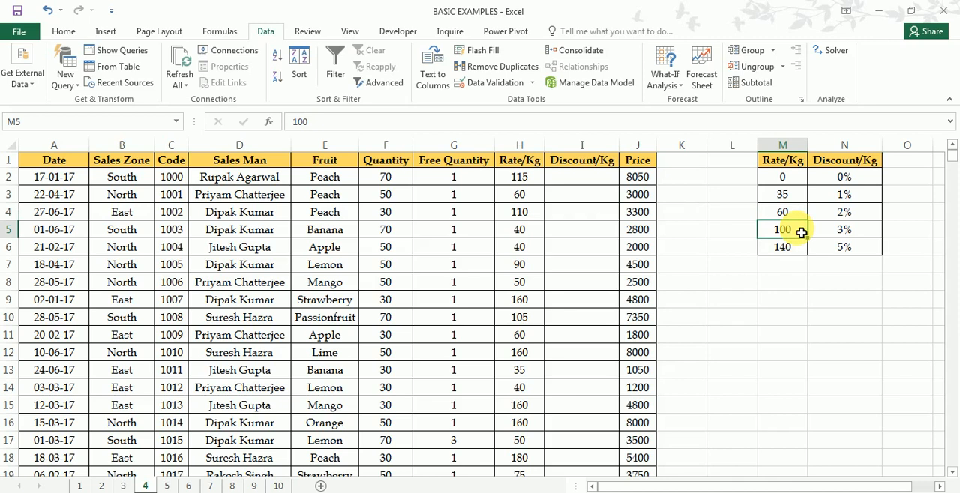
click(789, 246)
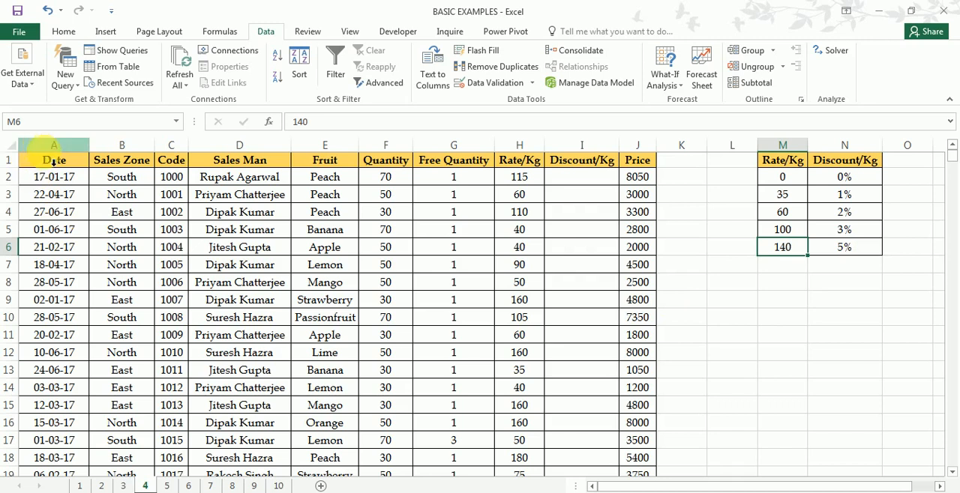
- Compare the sales records and their empty Discount/Kg cells with the discount table in M1:N6
drag(49, 162, 561, 380)
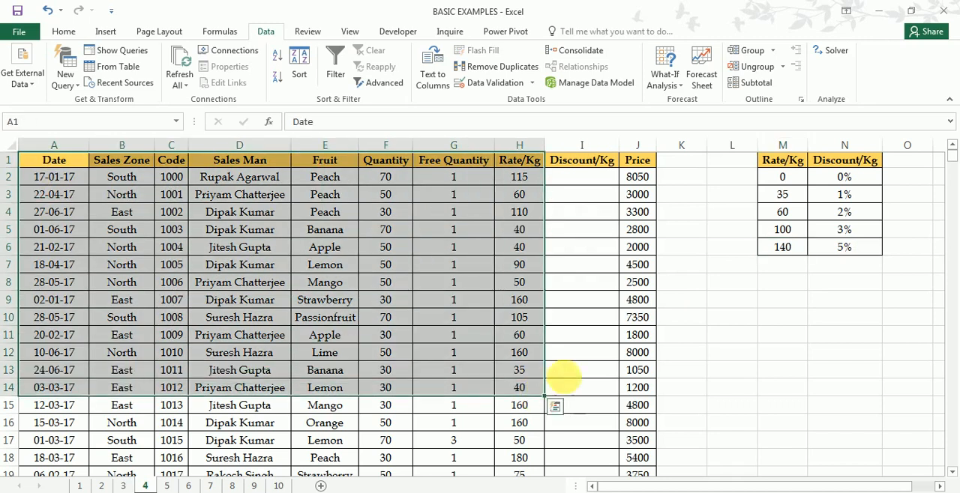
click(784, 162)
drag(825, 190, 796, 251)
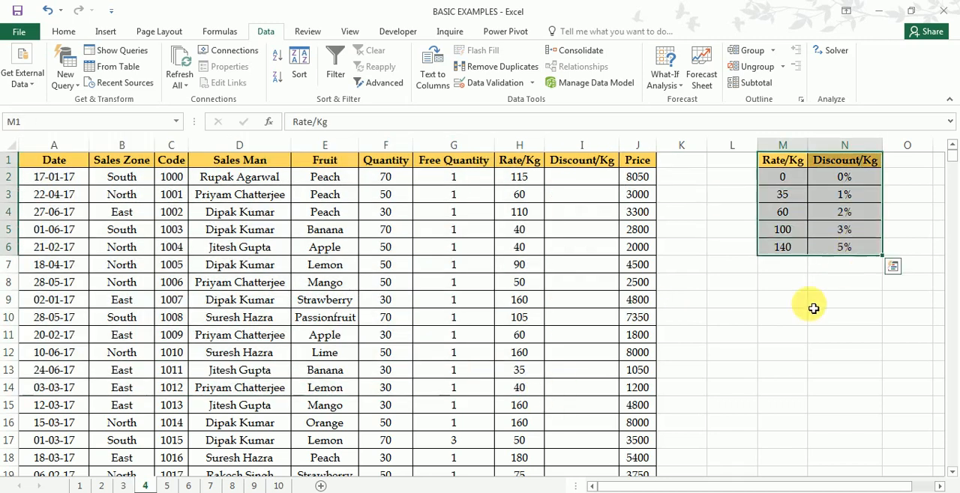
click(789, 319)
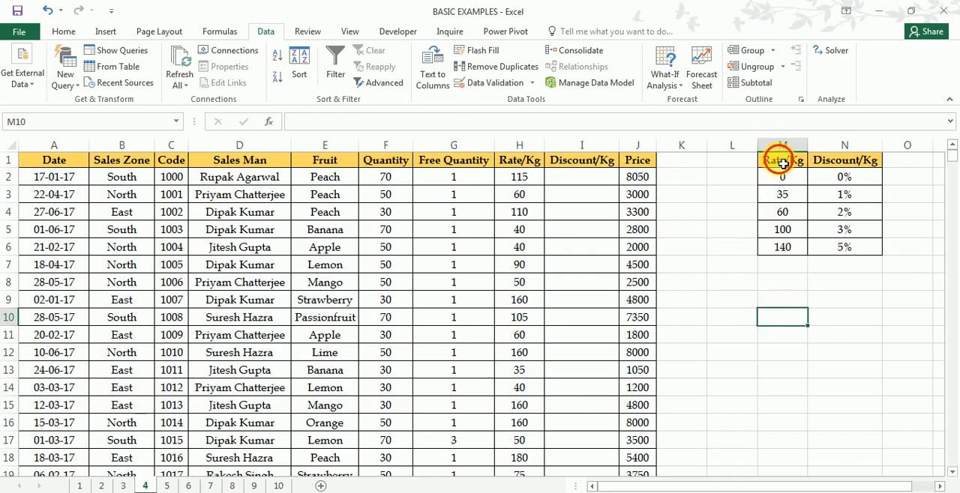
drag(788, 161, 855, 249)
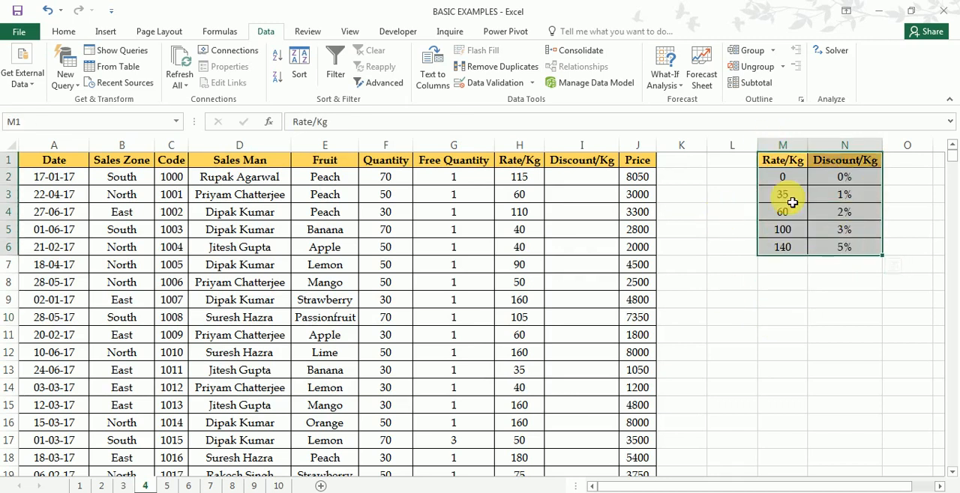
drag(583, 180, 587, 290)
drag(791, 160, 853, 256)
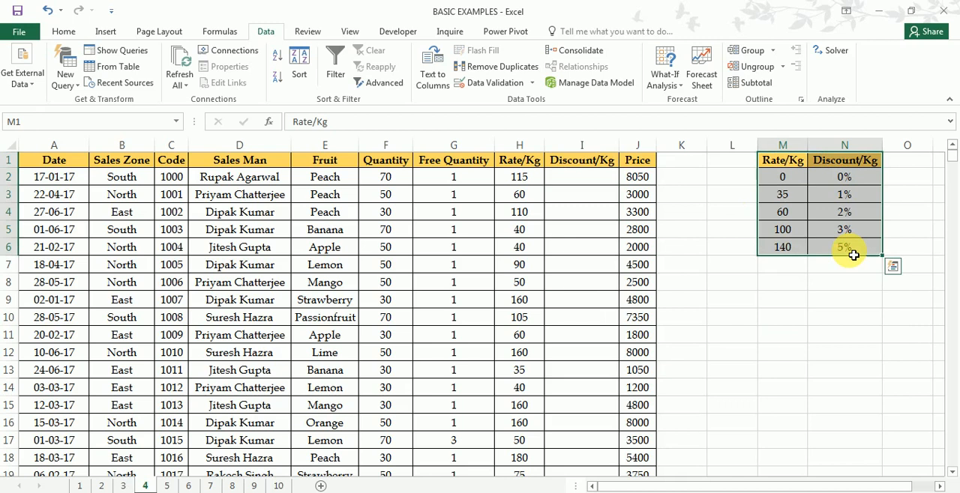
- Examine how the Rate/Kg and Discount/Kg columns M and N relate to the empty discount cells starting at I2
click(583, 180)
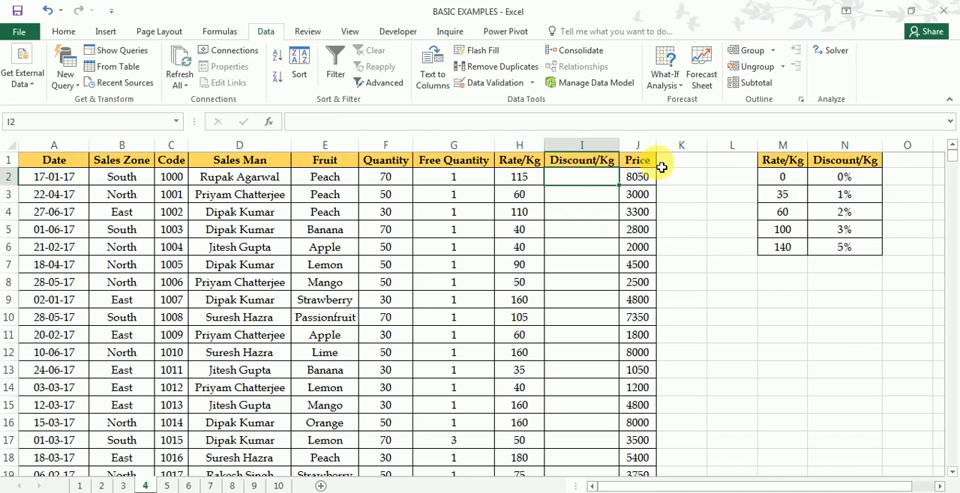
drag(781, 145, 847, 160)
click(841, 147)
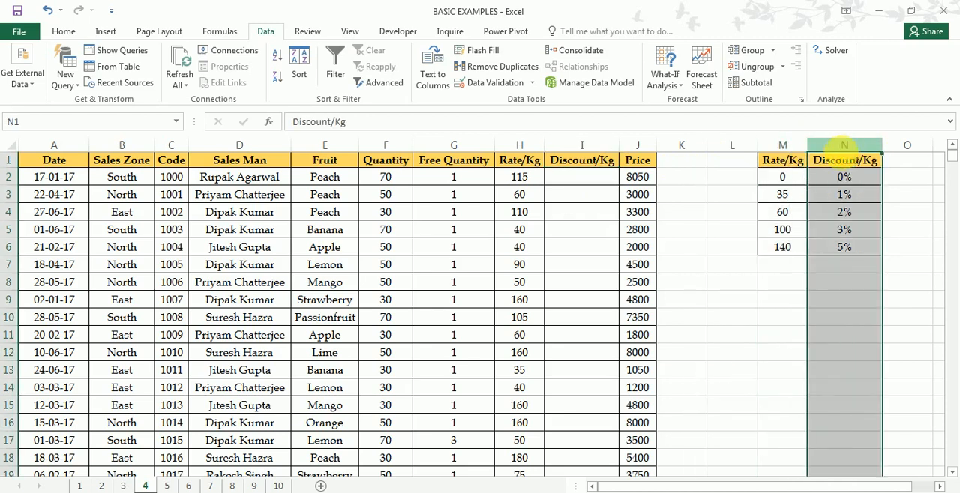
click(789, 148)
click(846, 148)
click(784, 146)
click(845, 147)
drag(582, 177, 581, 213)
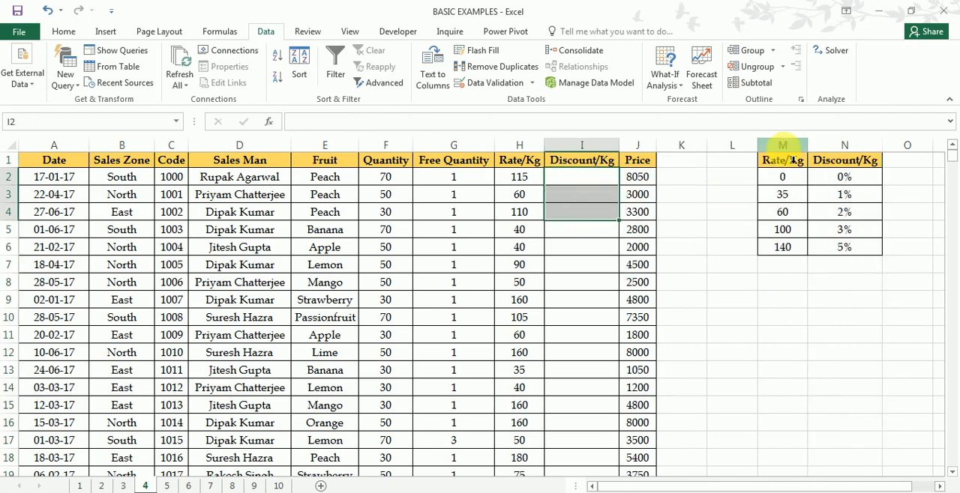
click(782, 146)
click(844, 146)
click(782, 147)
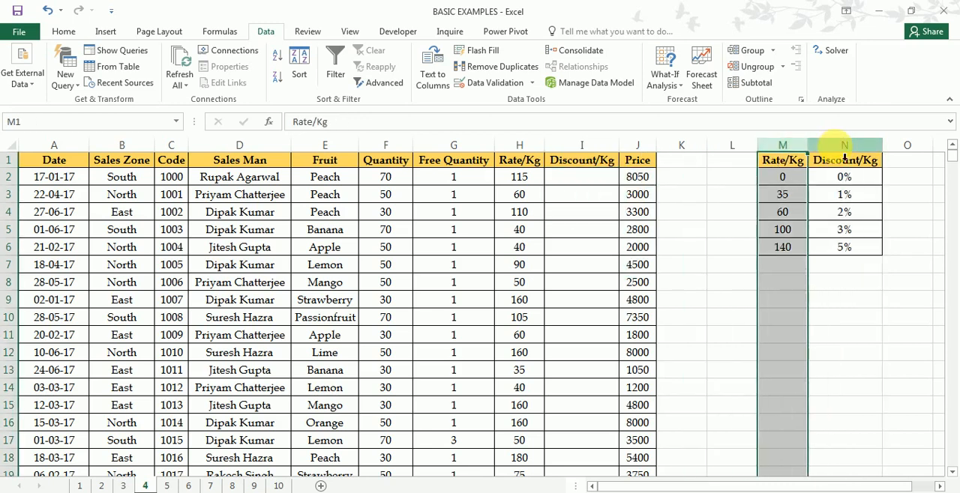
click(844, 146)
click(782, 176)
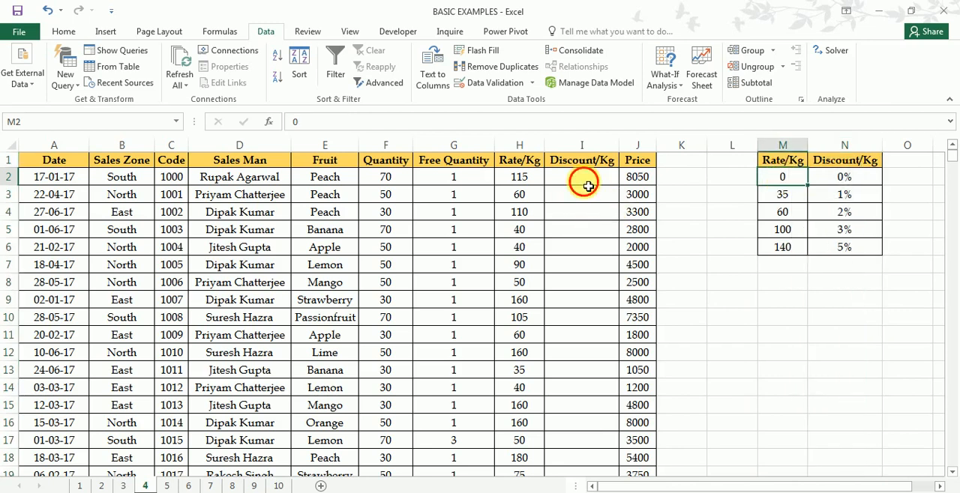
- Start a VLOOKUP formula in the first Discount/Kg cell, I2
click(588, 183)
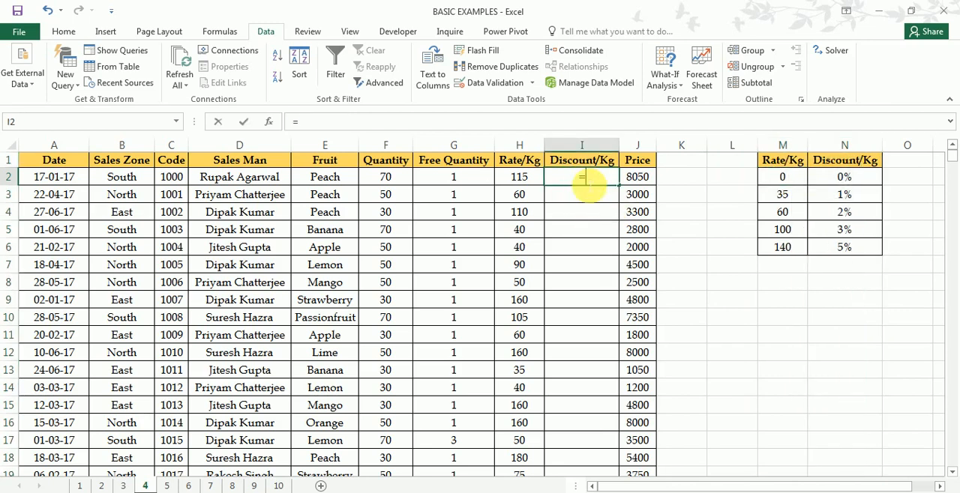
text(=vlook)
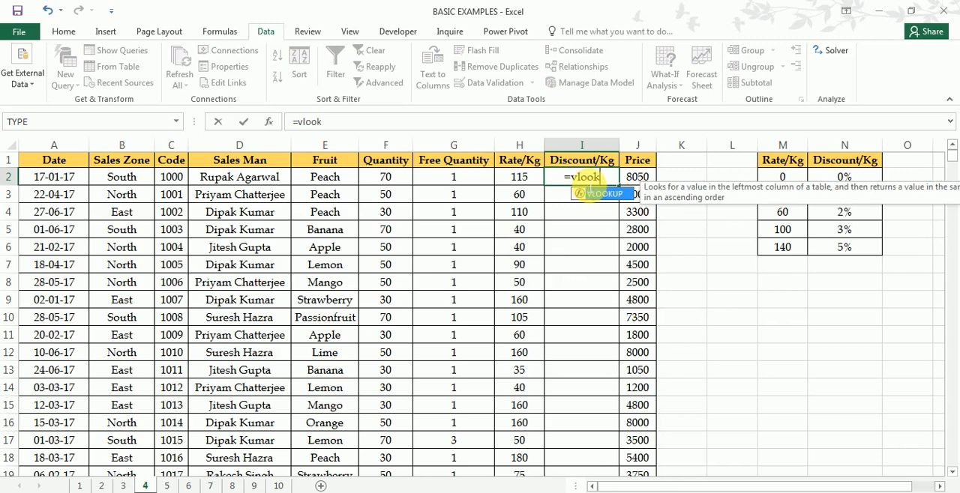
key(Tab)
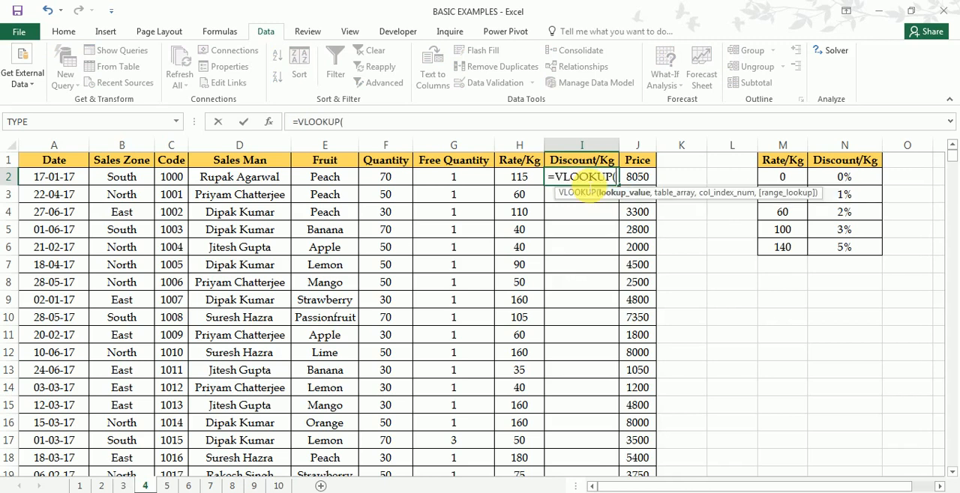
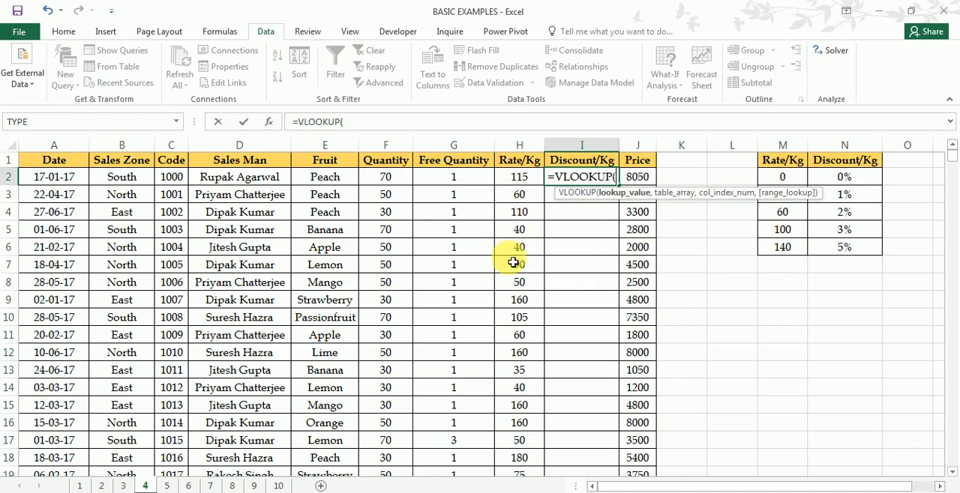
- Complete the VLOOKUP in I2 with lookup value H2, absolute table $M$2:$N$6, column index 2 and approximate match TRUE
click(518, 183)
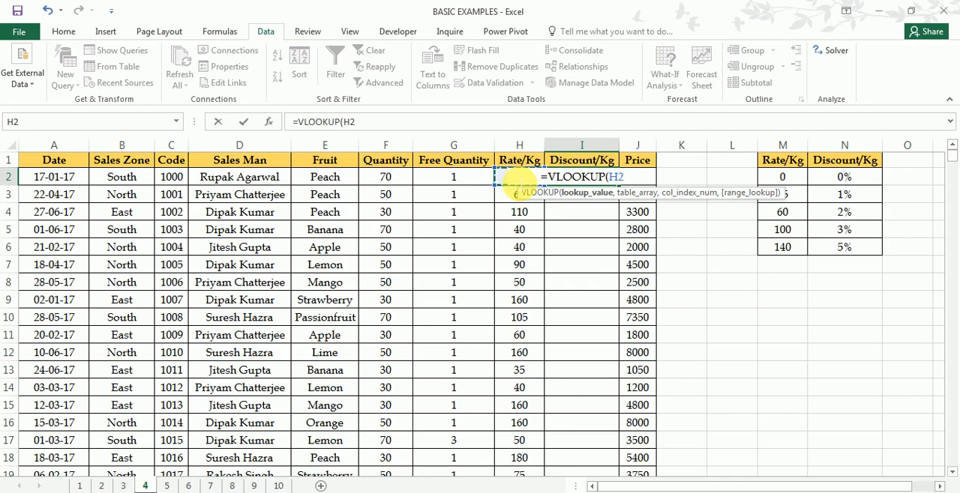
text(,)
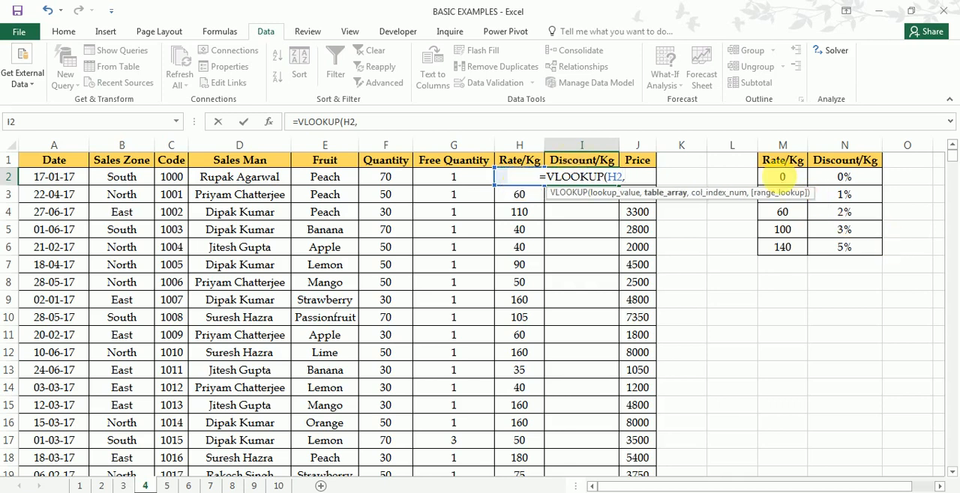
drag(782, 179, 859, 247)
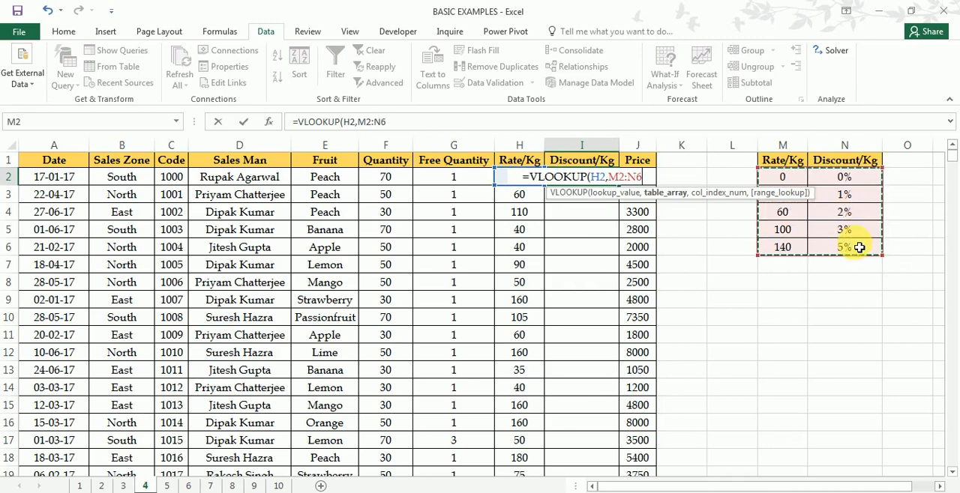
key(F4)
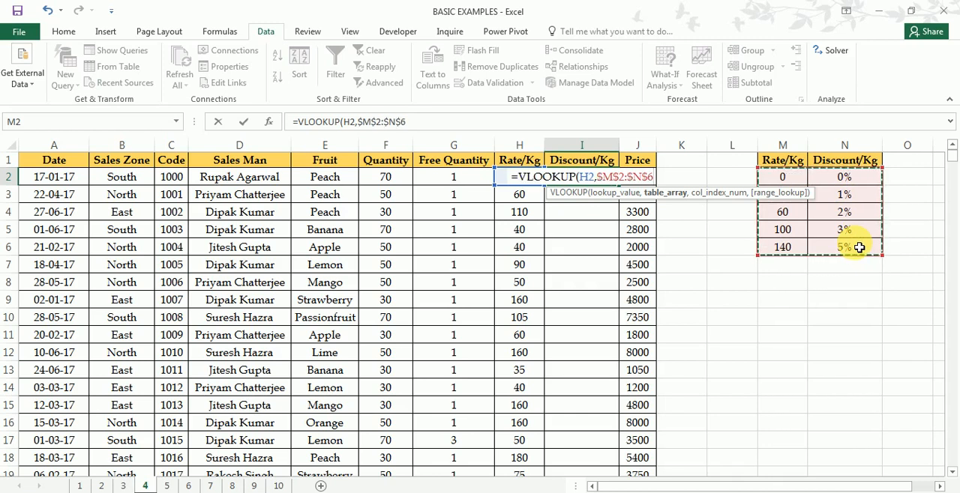
text(,)
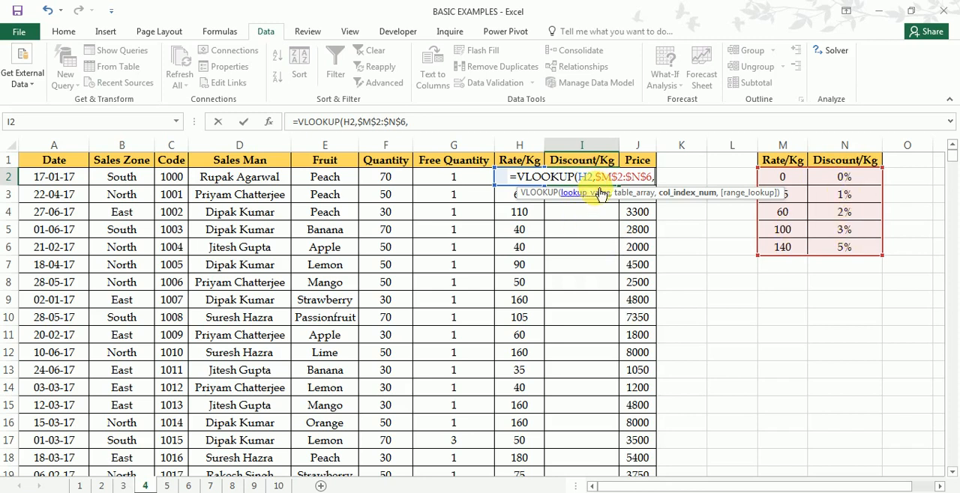
text(2)
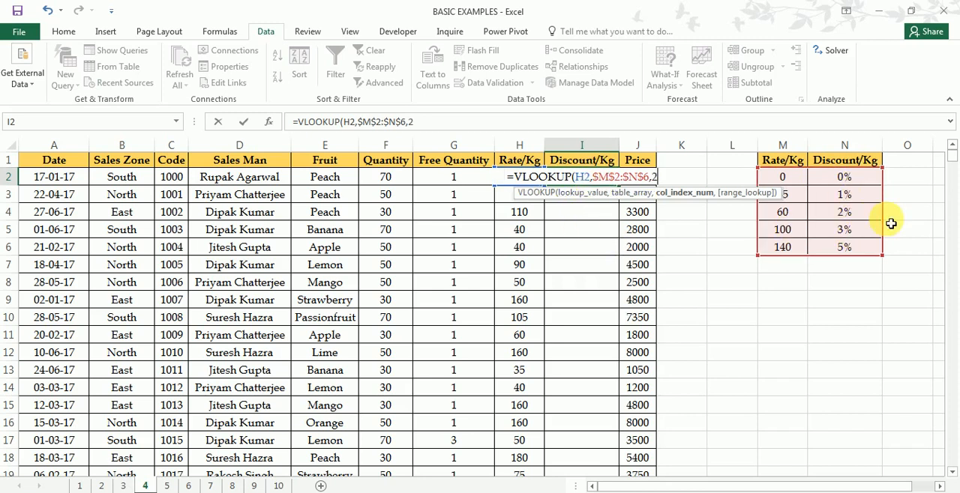
text(,)
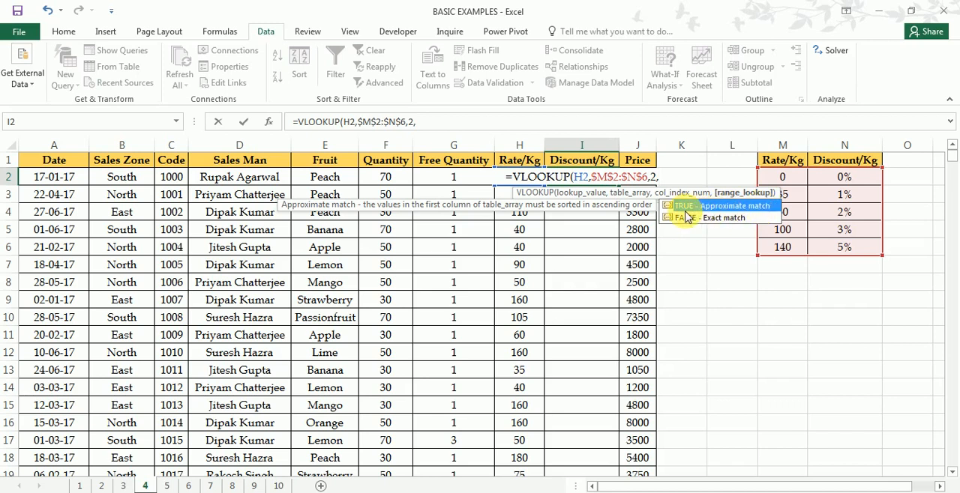
key(Tab)
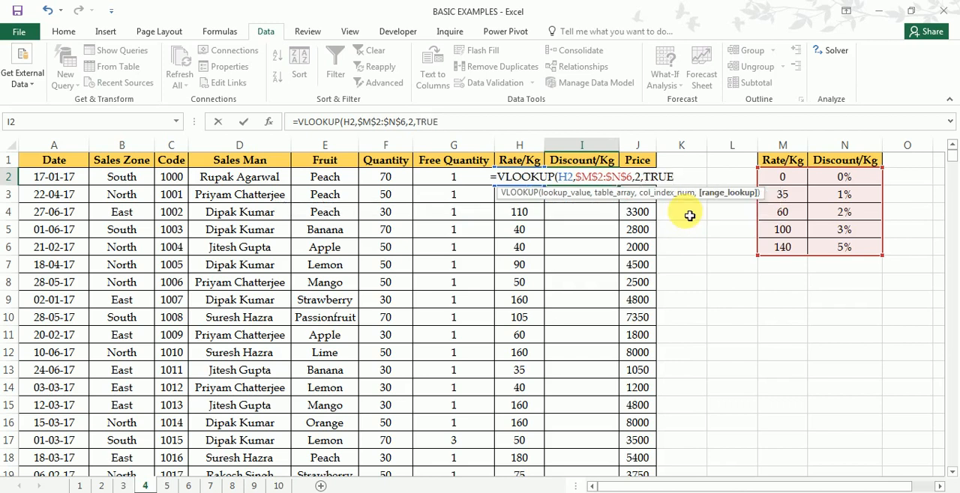
text())
key(Return)
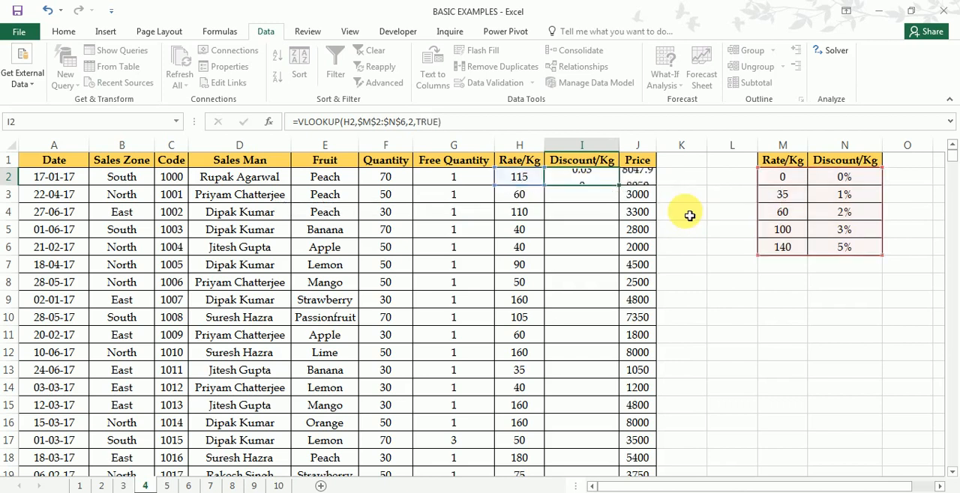
- Enclose the VLOOKUP expression in I2's formula in an outer pair of parentheses
click(599, 181)
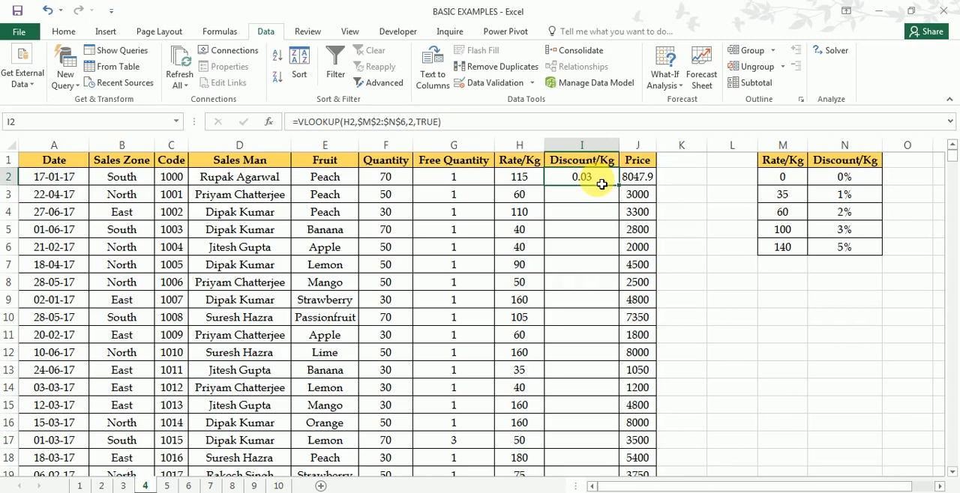
double_click(601, 183)
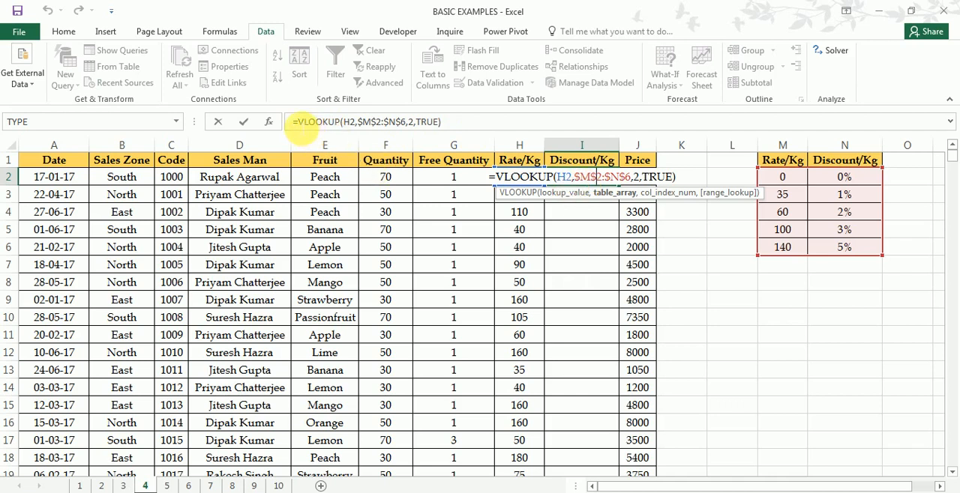
click(297, 121)
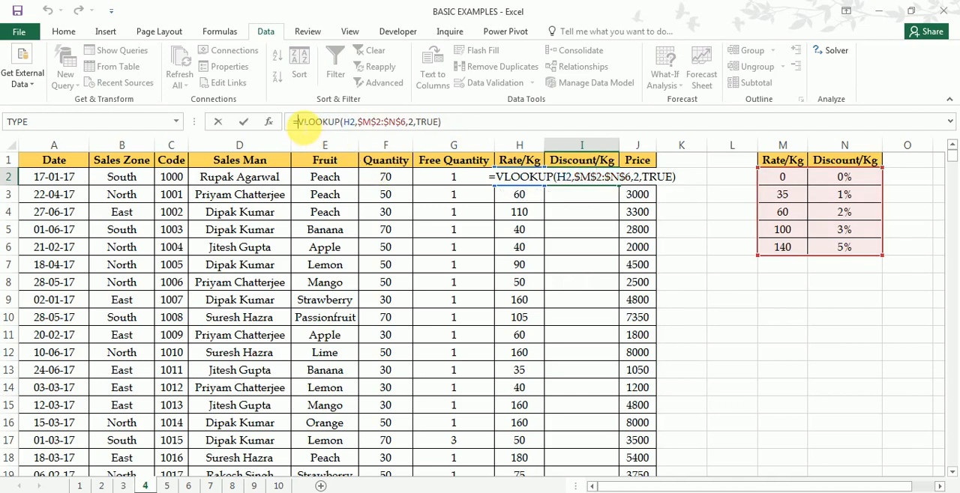
text(()
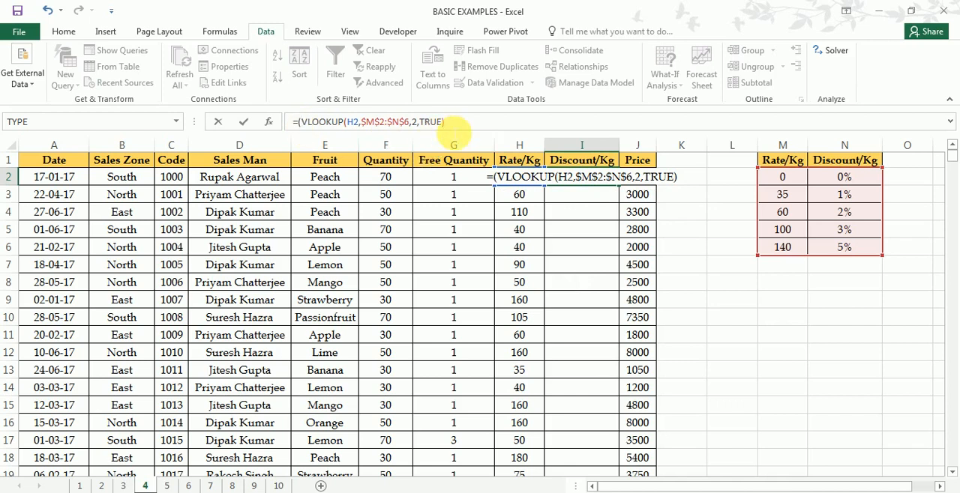
text())
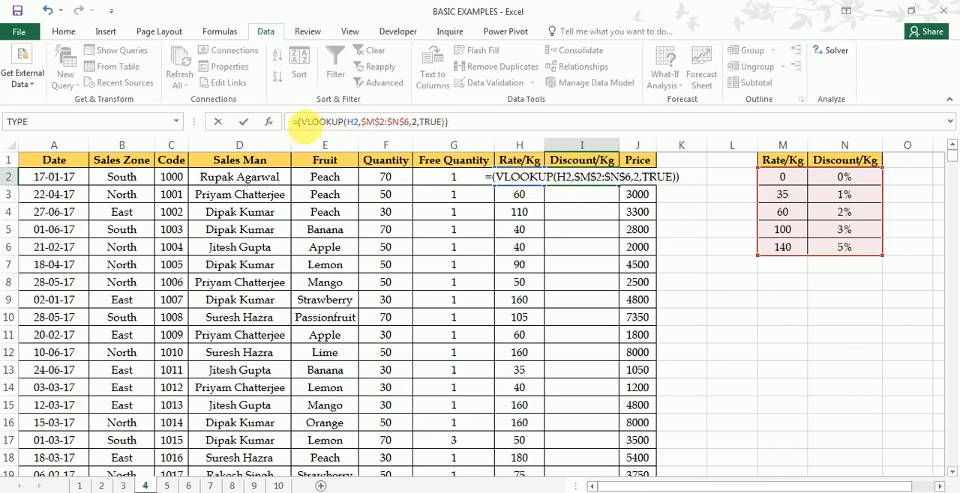
- Multiply the lookup in I2 by quantity times rate, making the formula =(F2*H2)*(VLOOKUP(H2,$M$2:$N$6,2,TRUE))
click(296, 121)
text(()
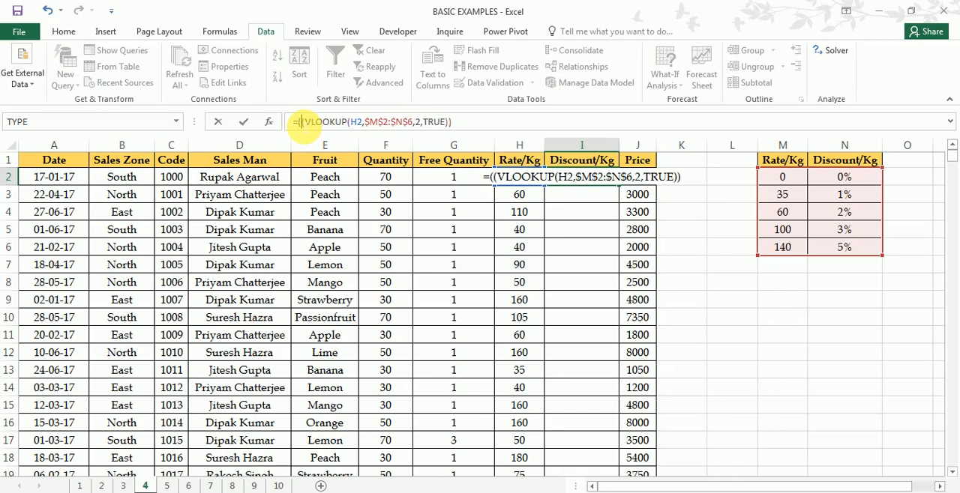
click(401, 180)
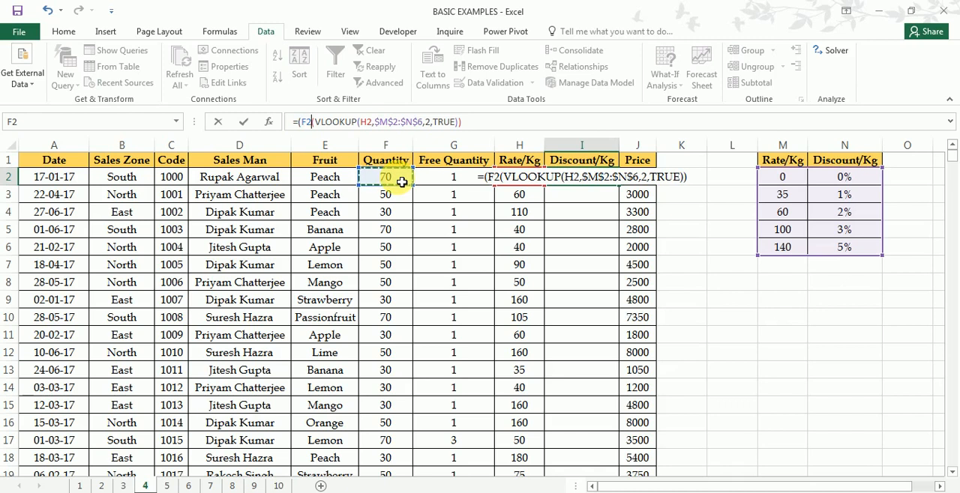
text(*)
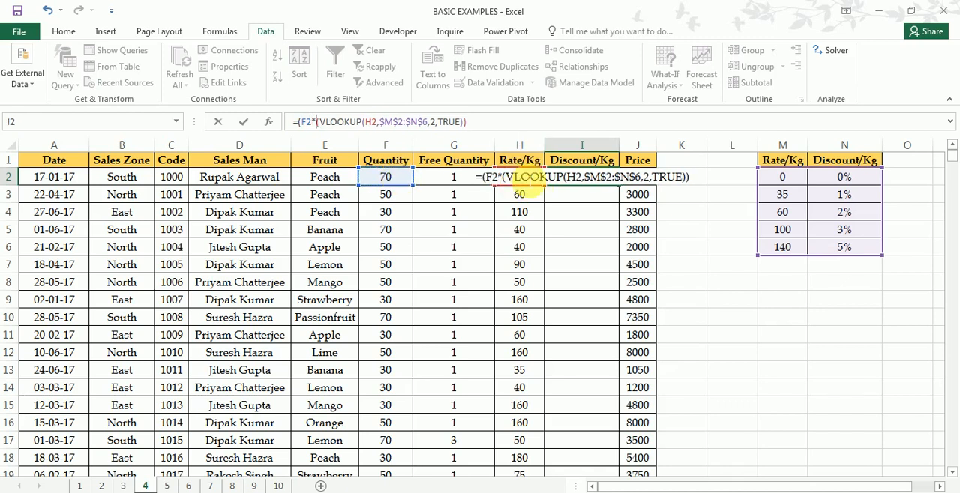
text(h2)
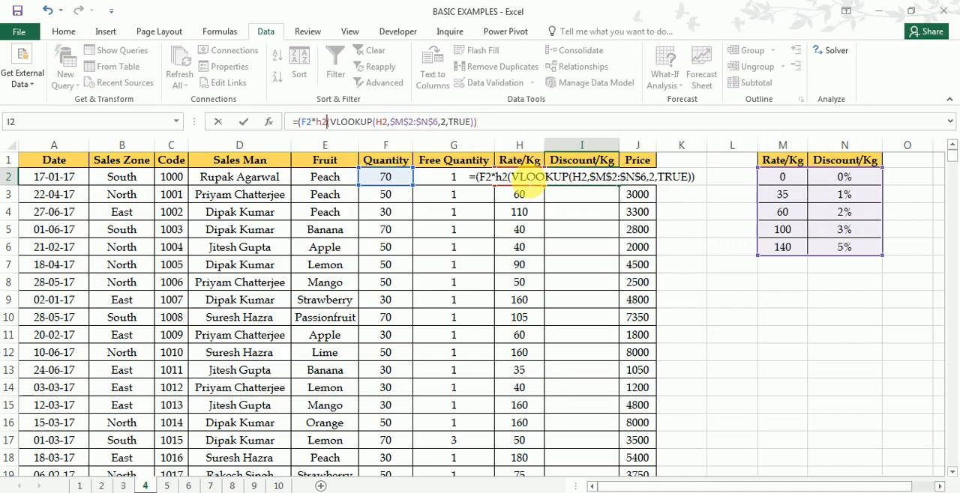
text())
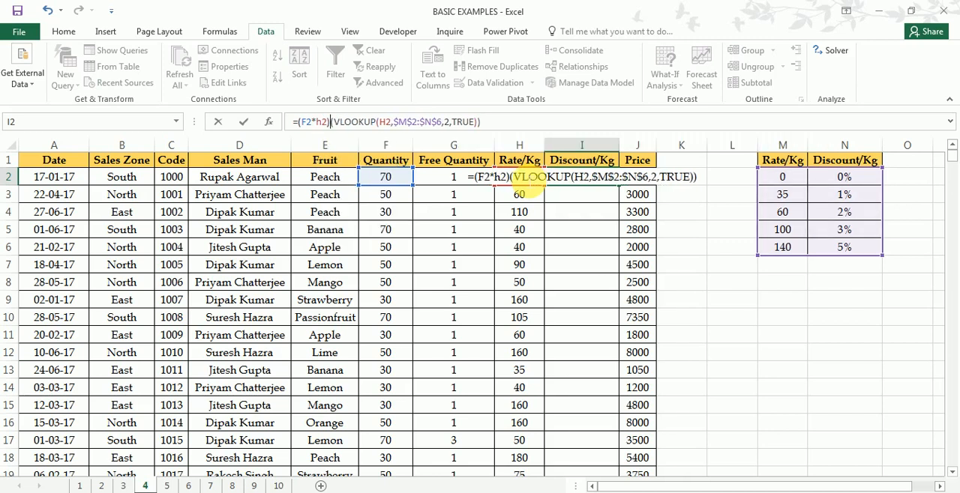
text(*)
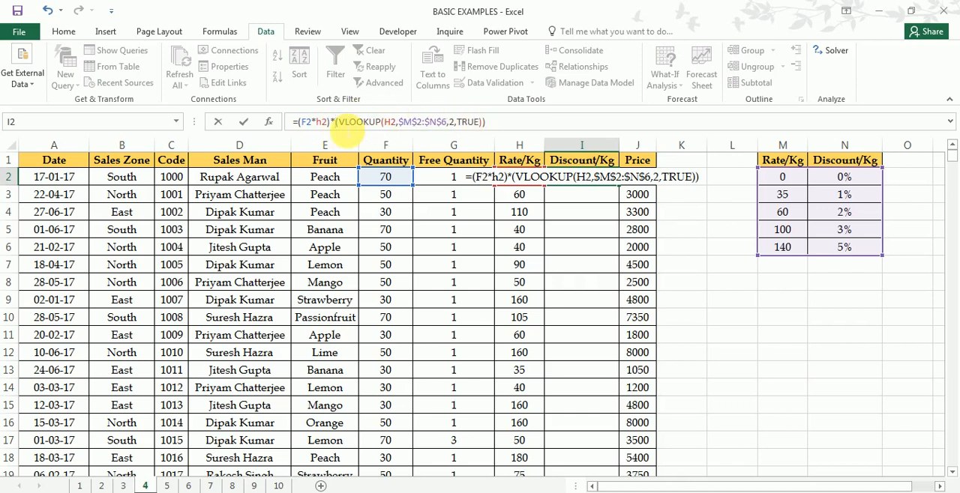
key(Return)
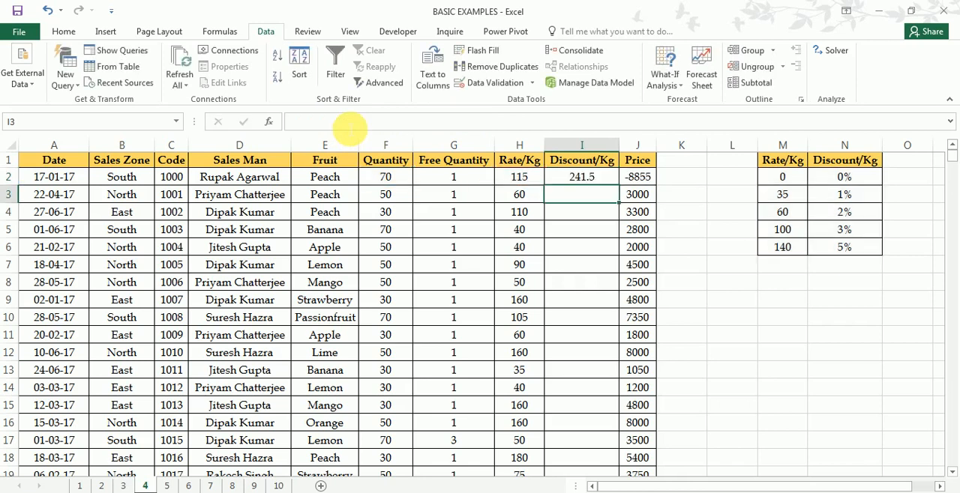
- Review the discount formula in I2 and the cells it references, leaving it as entered
click(602, 183)
double_click(602, 182)
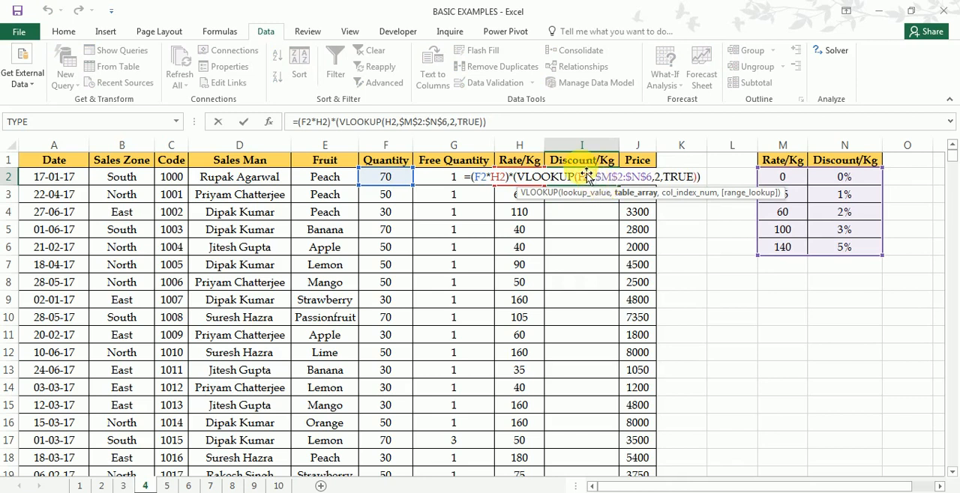
key(Return)
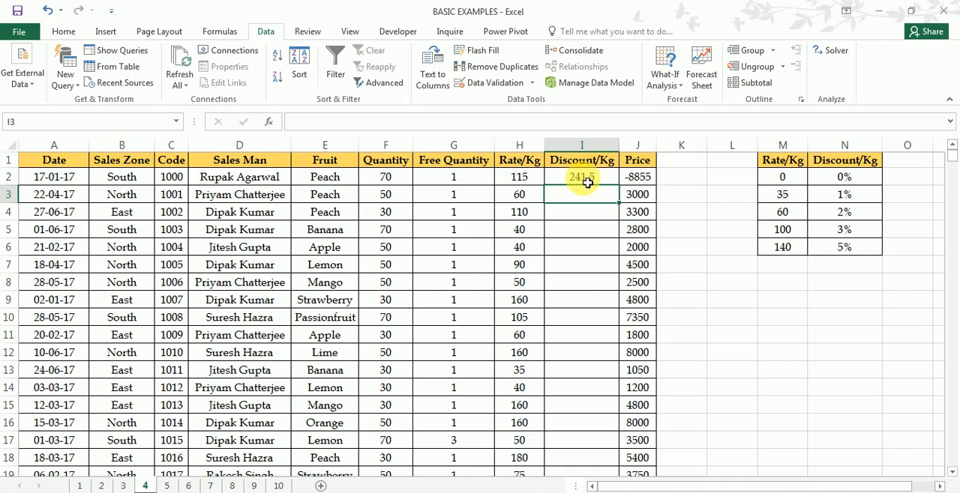
click(587, 179)
double_click(587, 178)
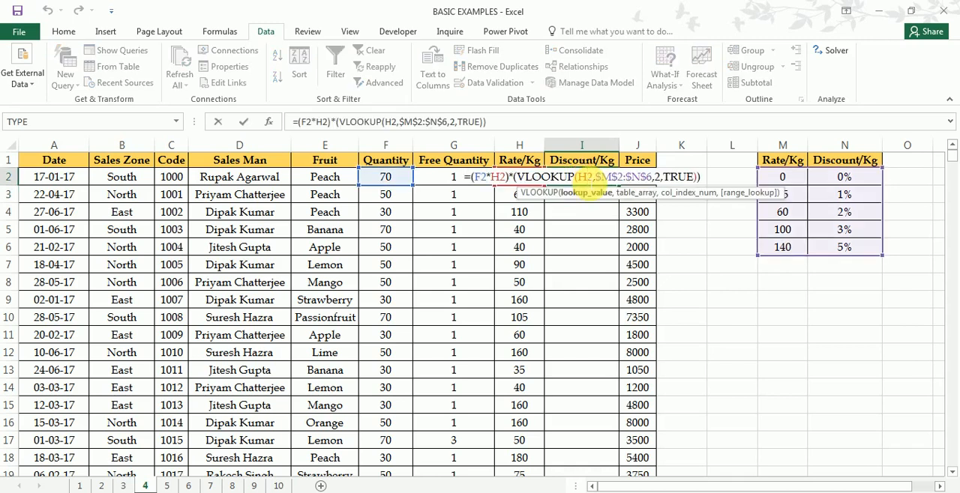
key(Return)
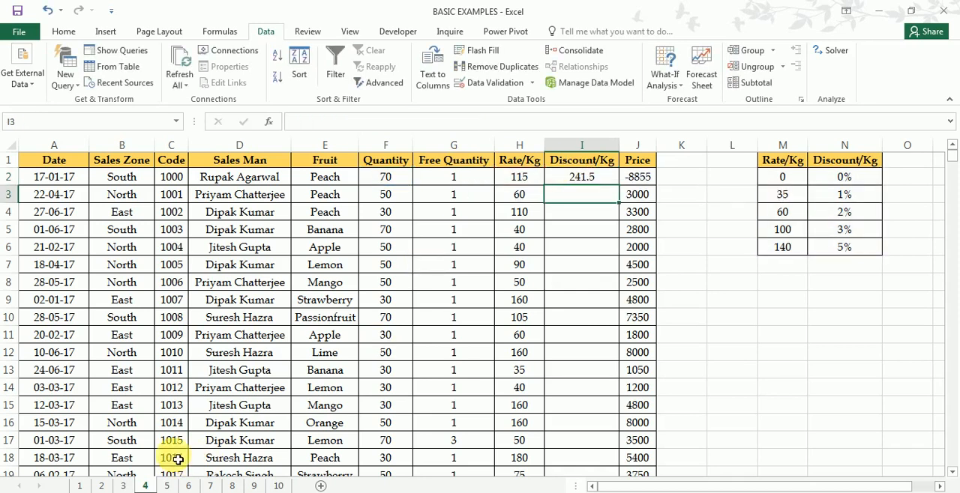
- Open sheet 5 and review the table array and lookup value illustrations in the VLOOKUP-1 PDF in Acrobat Reader
click(167, 486)
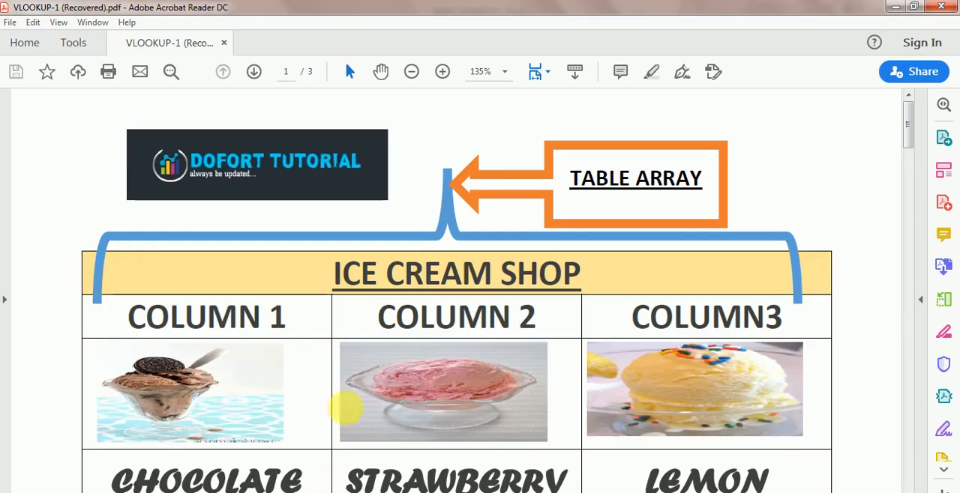
scroll(346, 409, down, 10)
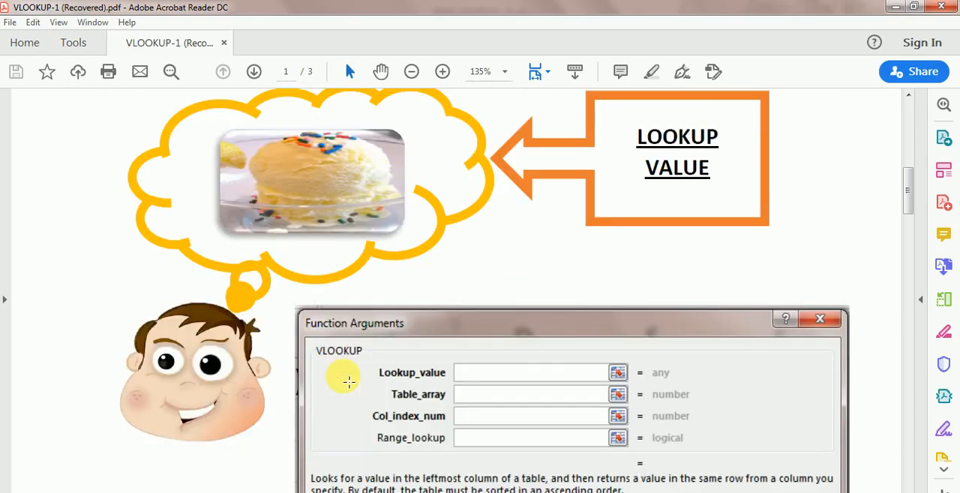
scroll(349, 382, up, 3)
scroll(349, 381, up, 3)
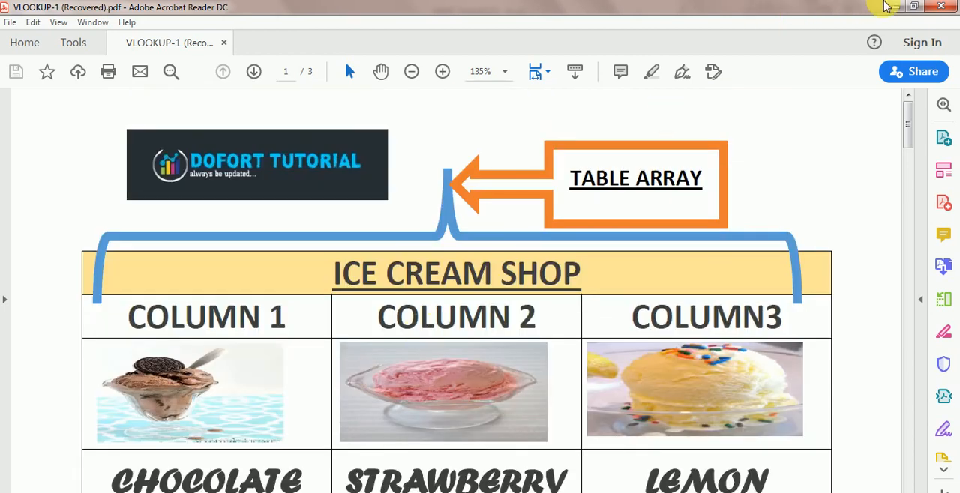
click(894, 7)
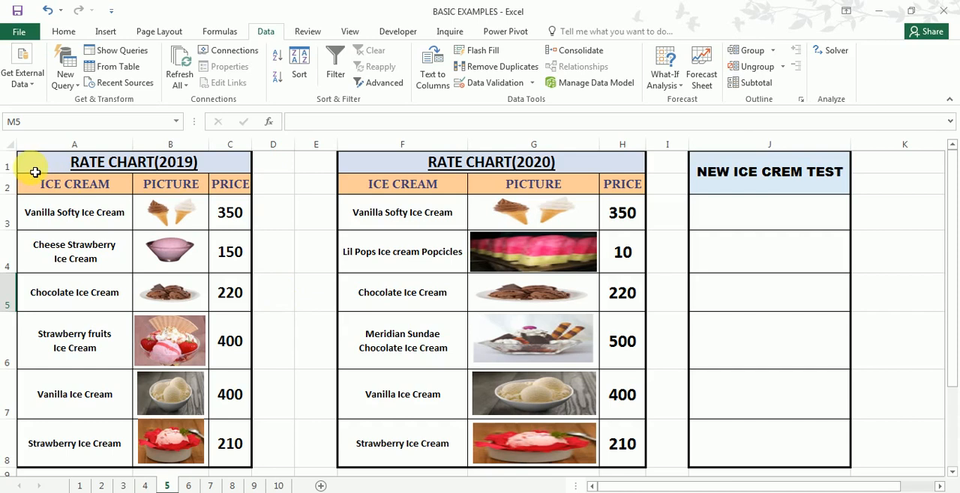
- Review the ice cream names and prices in the 2019 chart, the 2020 chart's range, and the NEW ICE CREM TEST column
drag(38, 166, 168, 466)
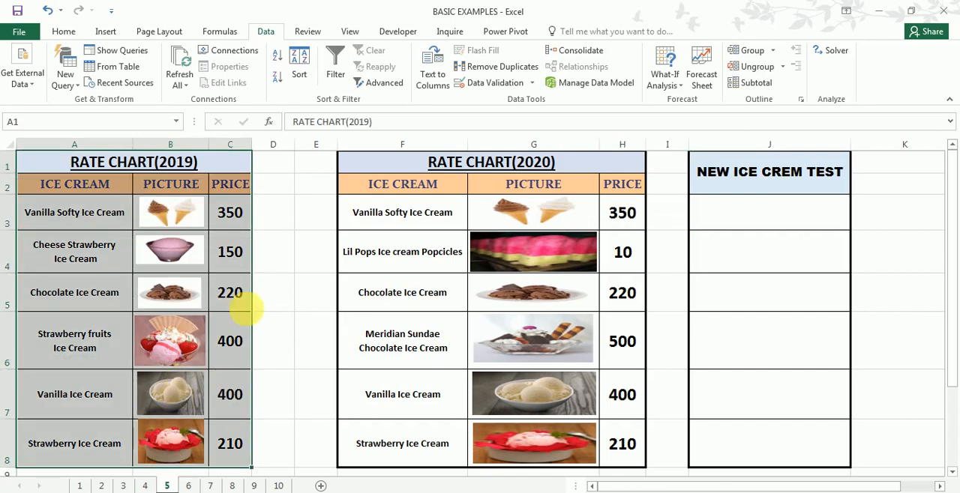
drag(380, 173, 547, 459)
drag(327, 268, 278, 232)
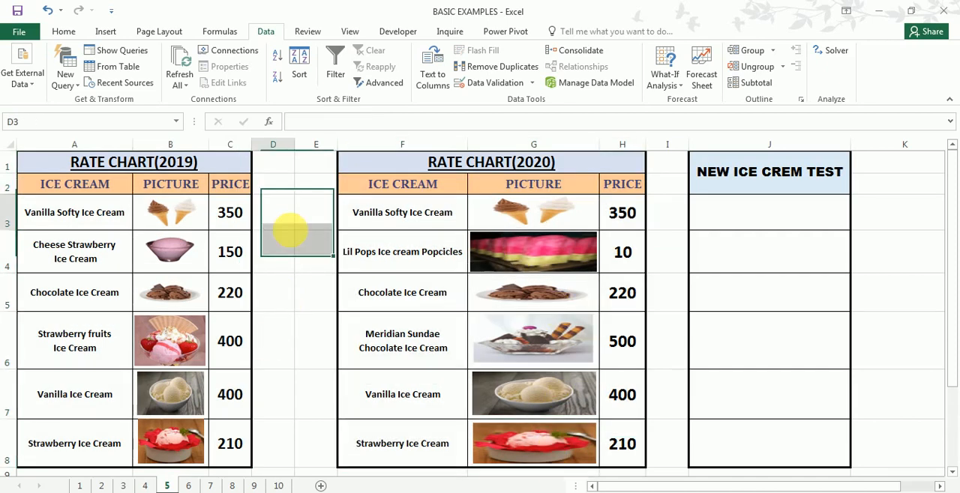
click(114, 171)
click(74, 212)
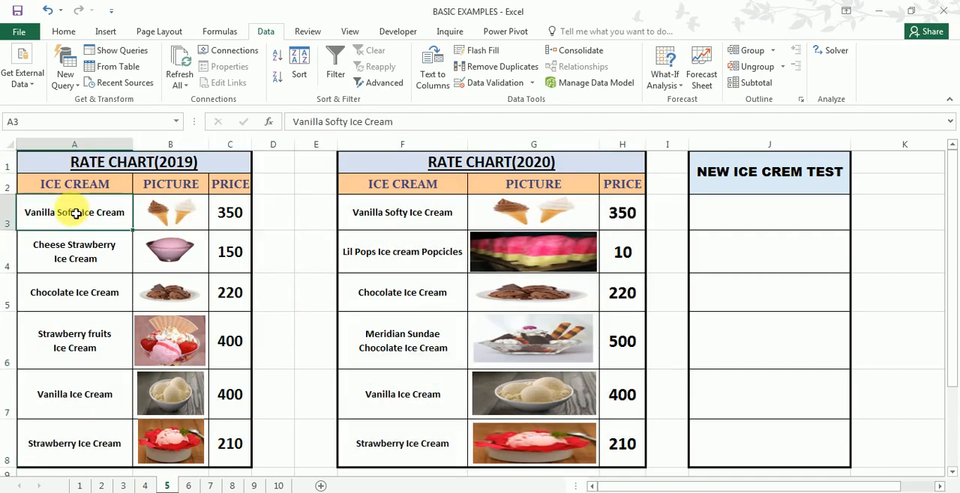
click(237, 216)
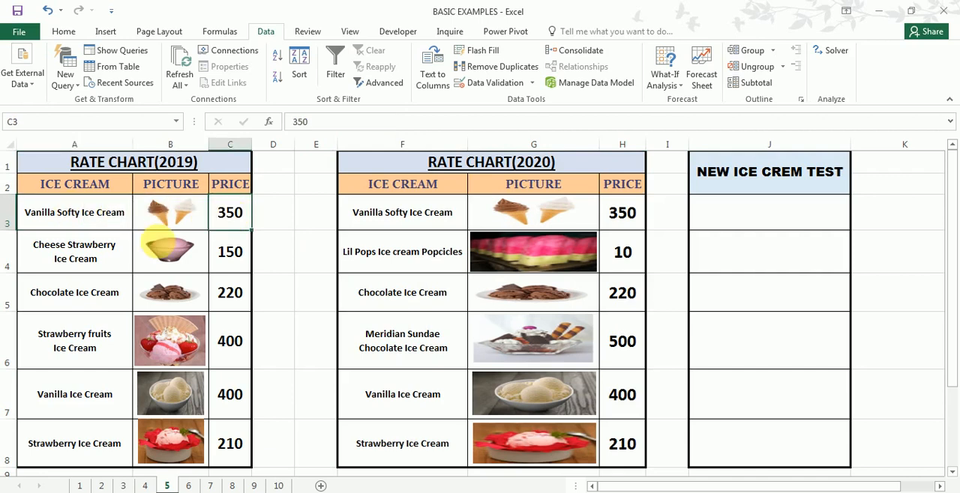
click(81, 247)
click(231, 252)
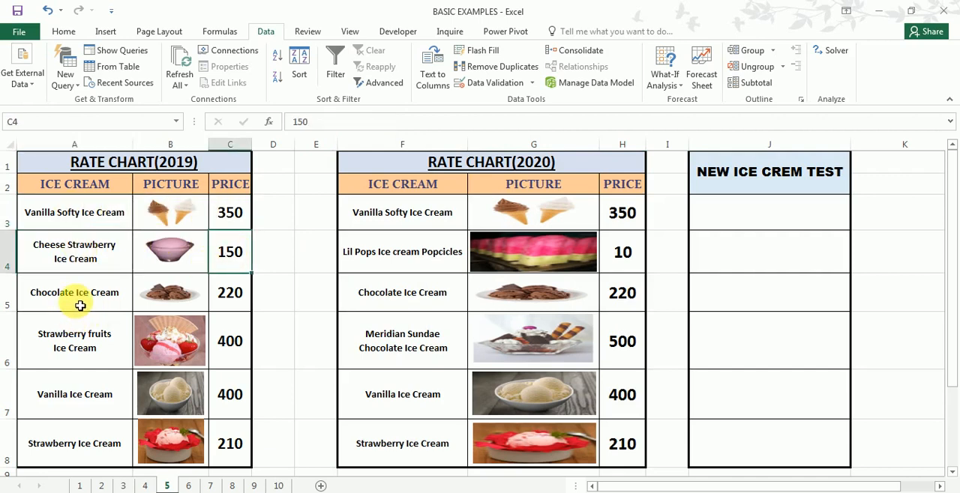
click(85, 304)
click(235, 293)
click(78, 334)
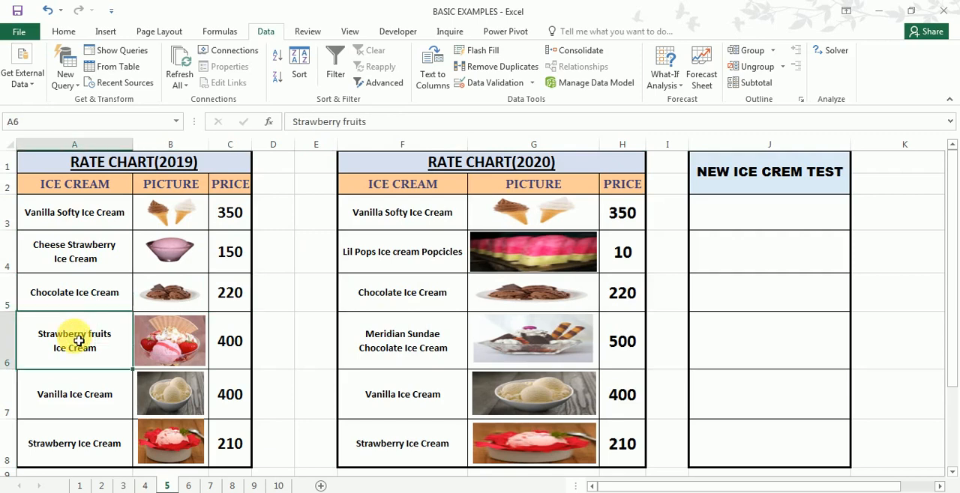
click(242, 341)
click(49, 395)
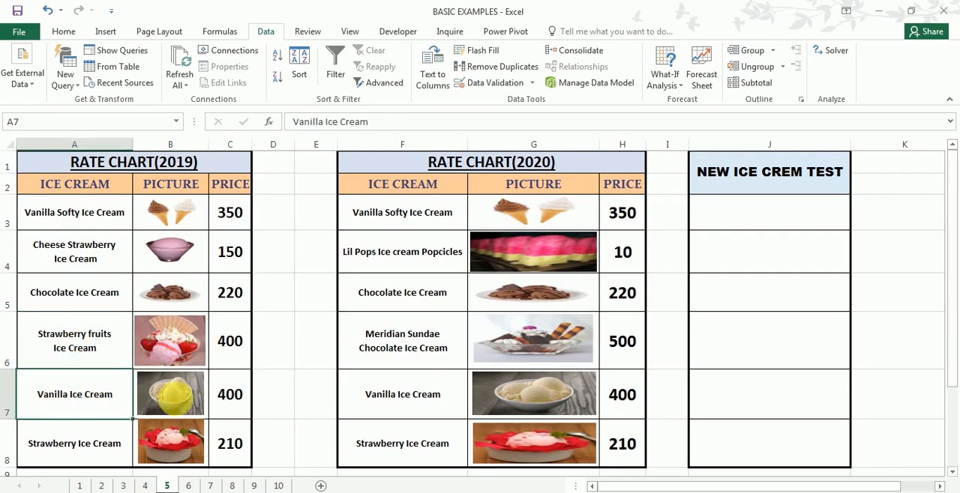
click(251, 401)
click(69, 449)
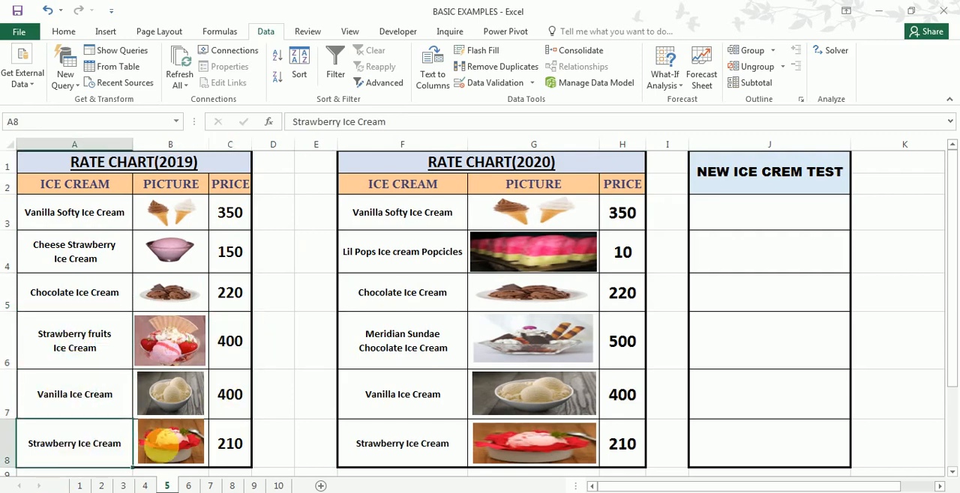
click(232, 454)
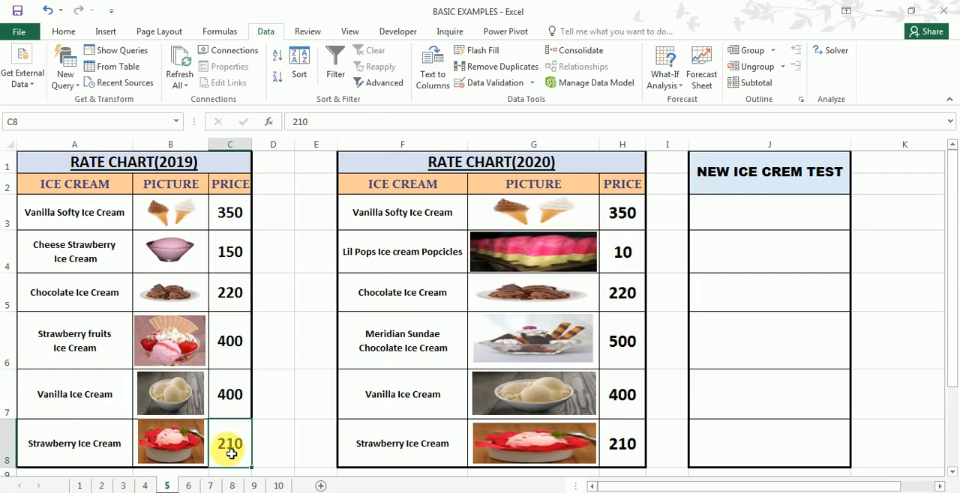
click(565, 169)
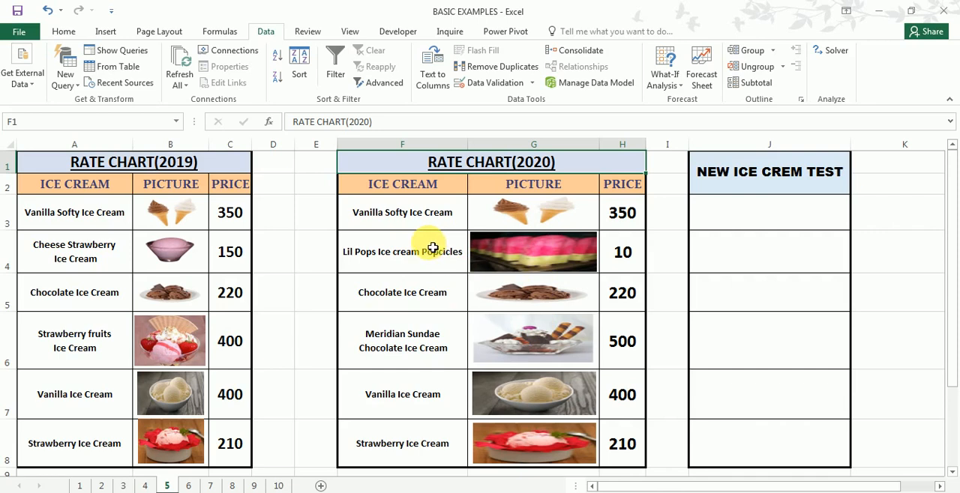
click(725, 210)
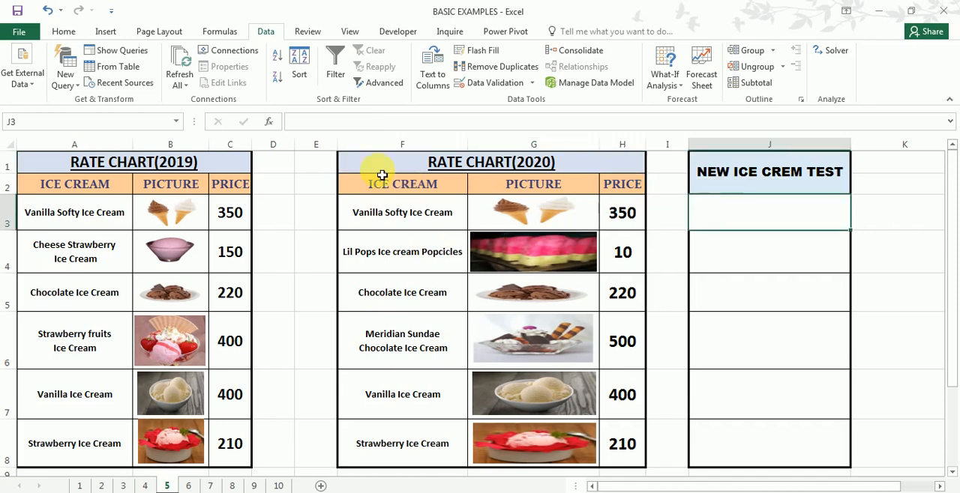
drag(371, 146, 615, 174)
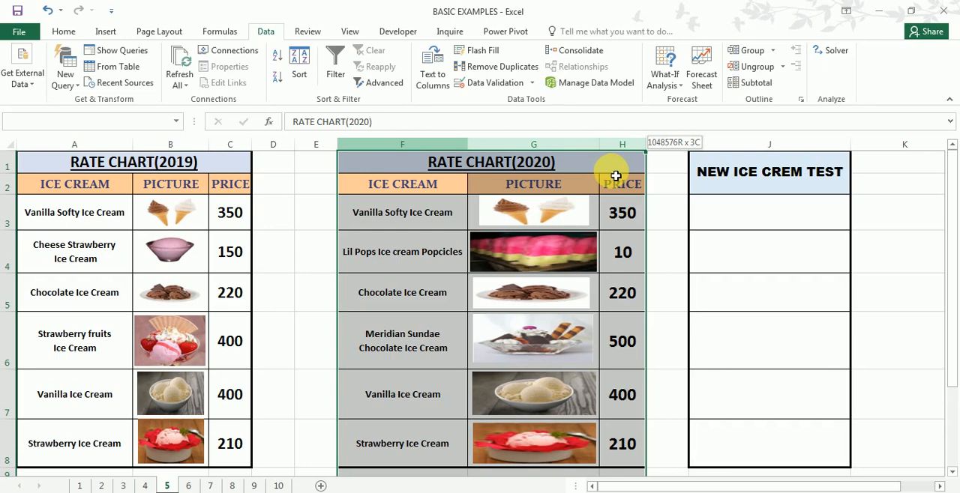
- Begin a VLOOKUP formula in J3 under NEW ICE CREM TEST, using the 2020 ice cream name in F3 as lookup value
click(772, 213)
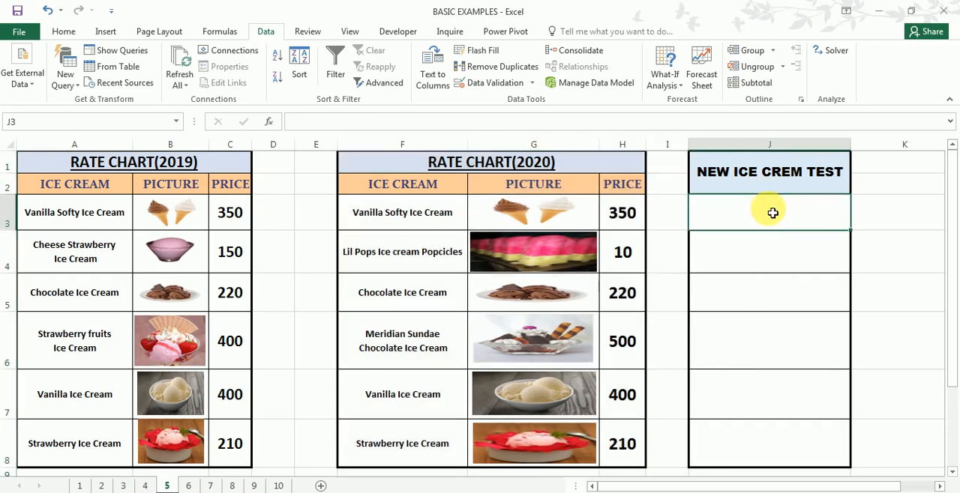
text(=)
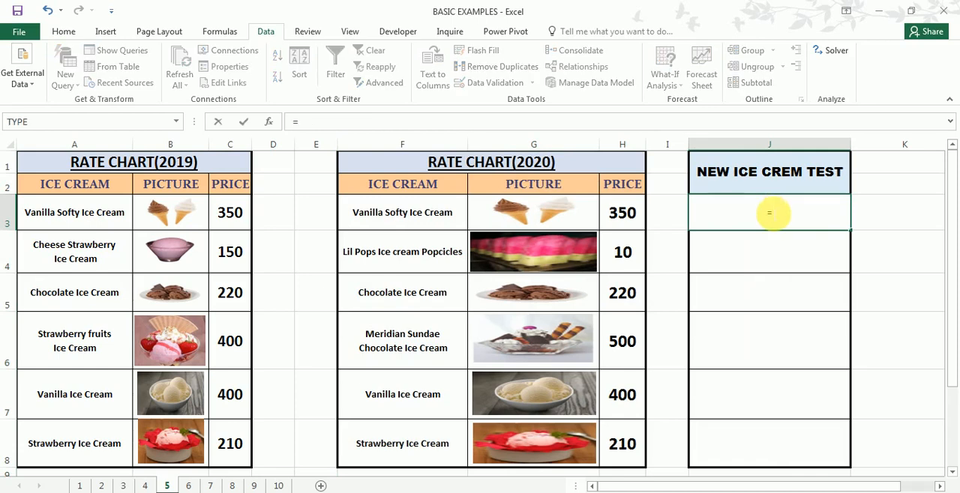
text(vl)
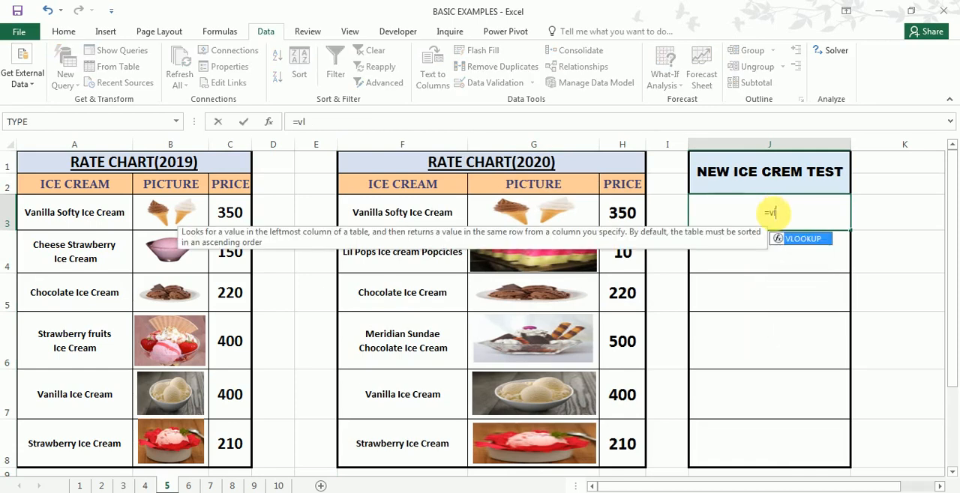
key(Tab)
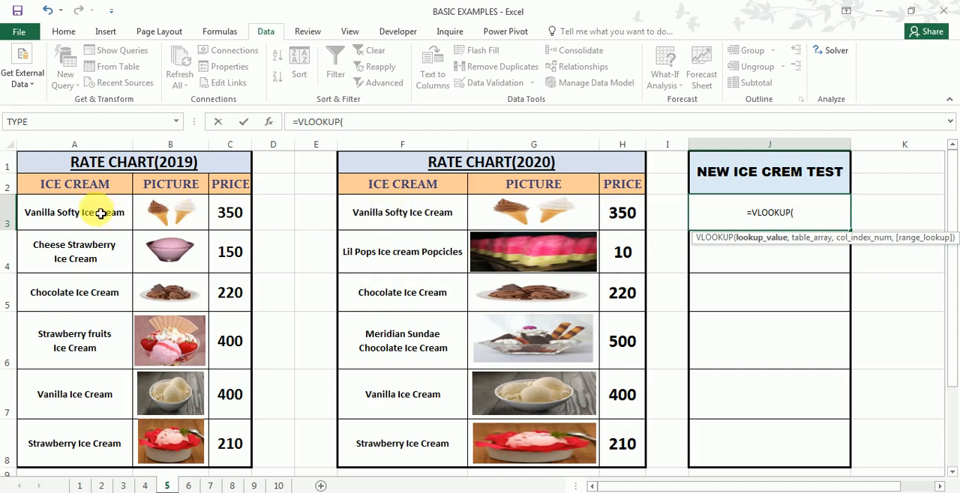
click(406, 219)
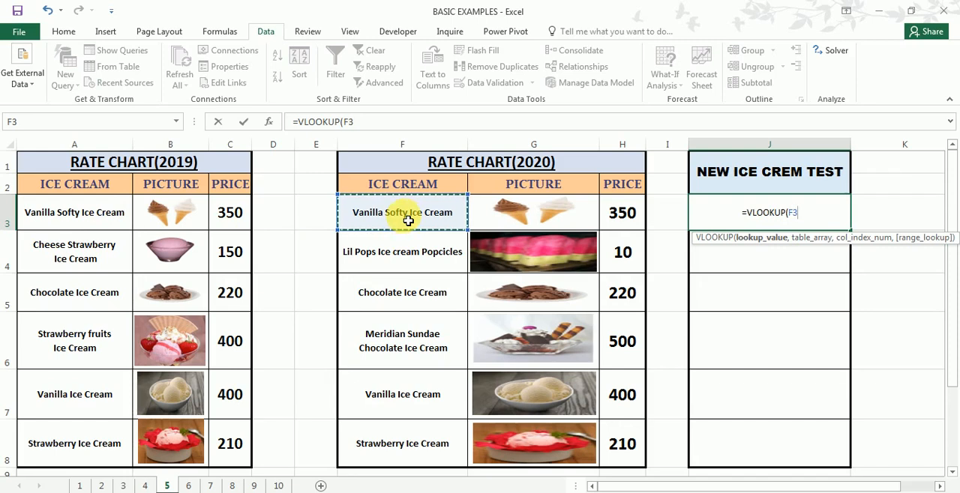
text(,)
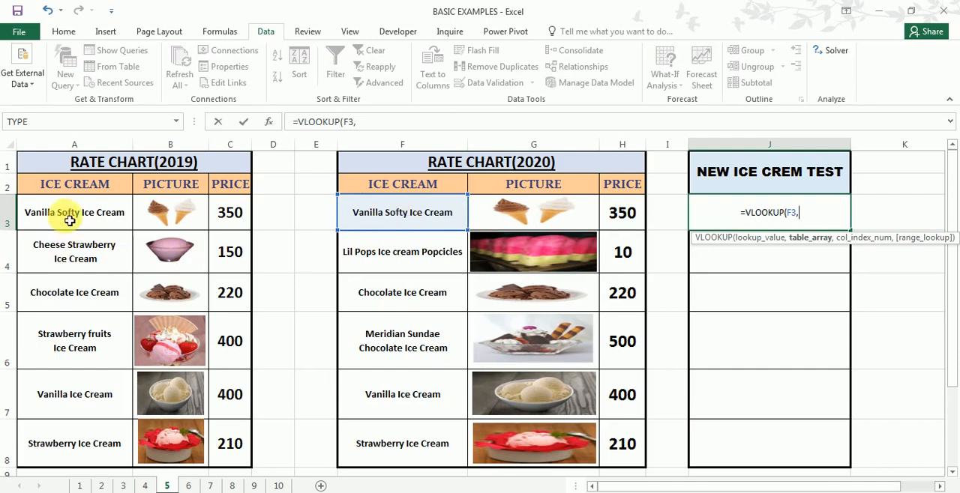
- Set the VLOOKUP table array to the 2019 ice cream names as the absolute range $A$3:$A$8
drag(70, 216, 58, 444)
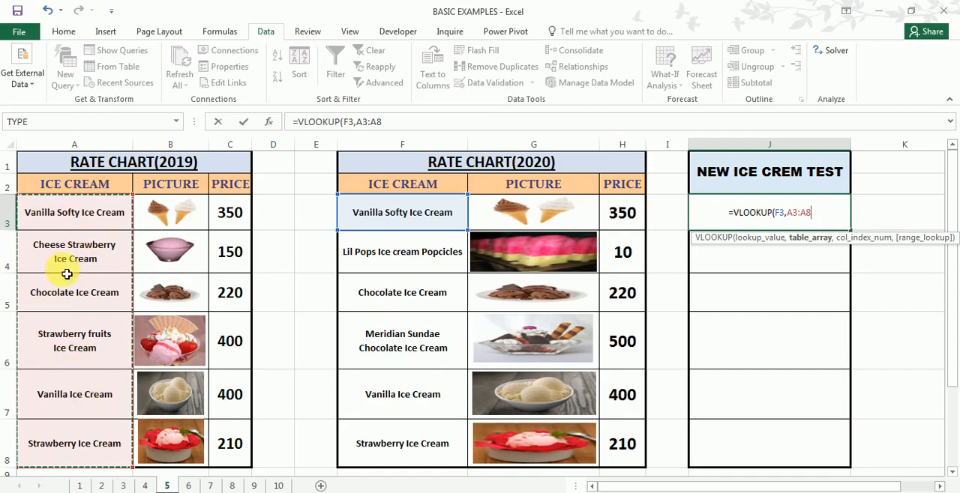
key(F4)
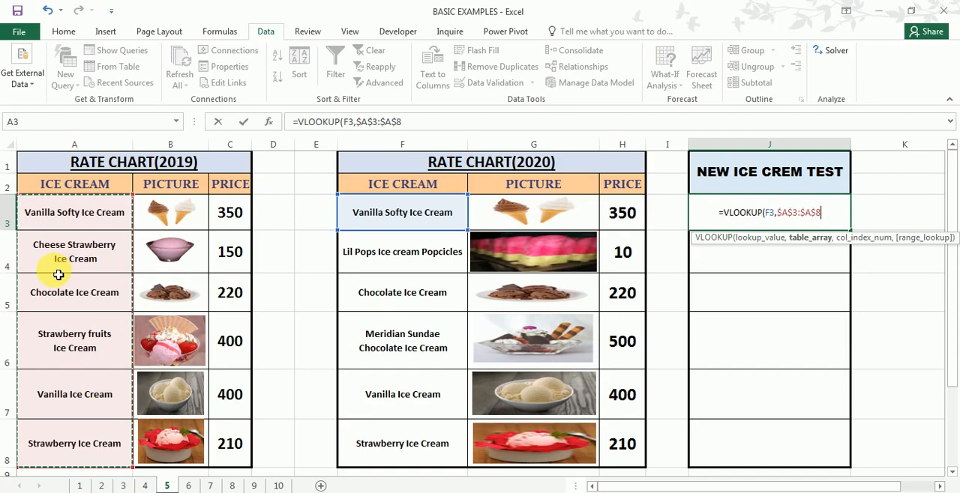
text(,)
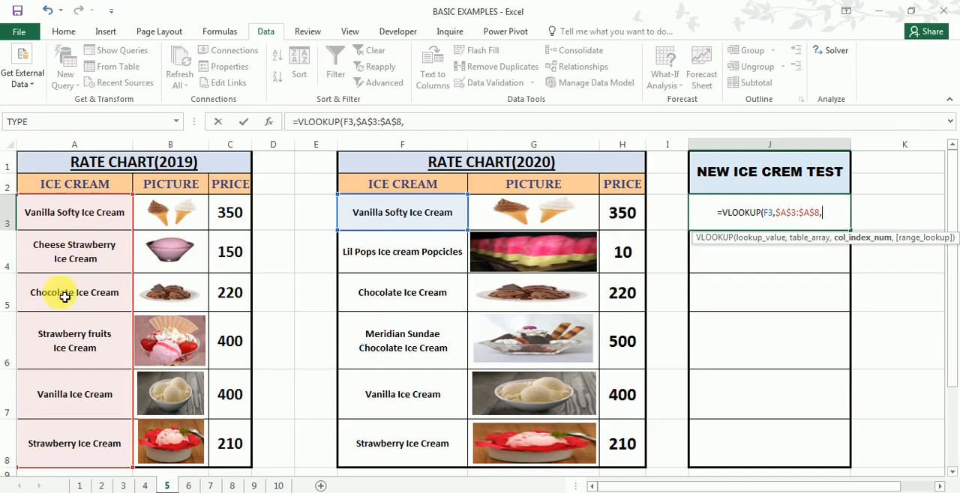
- Complete J3's formula with column index 1 and exact match, making it =VLOOKUP(F3,$A$3:$A$8,1,FALSE)
text(1)
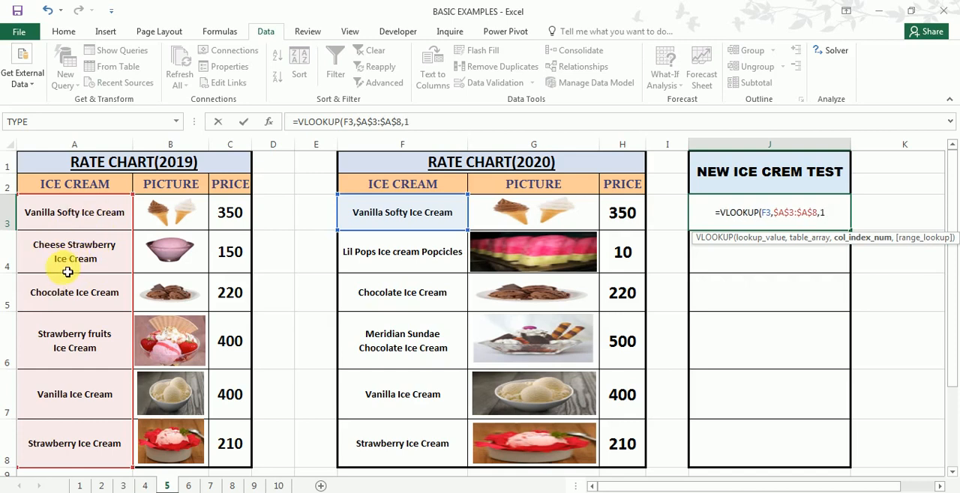
text(,)
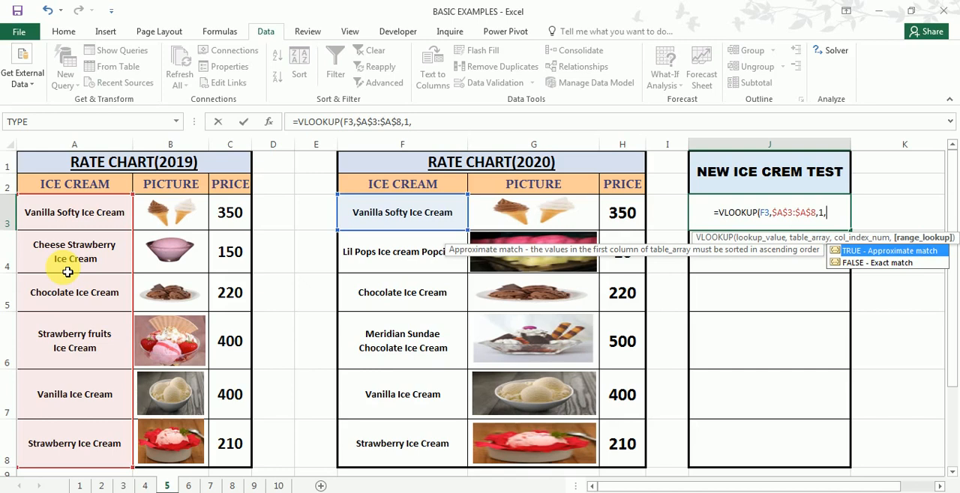
key(Down)
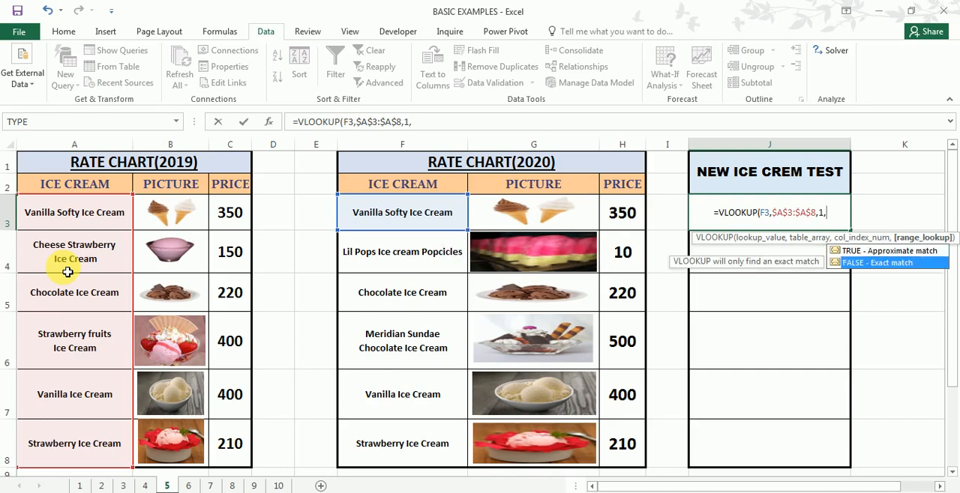
key(Tab)
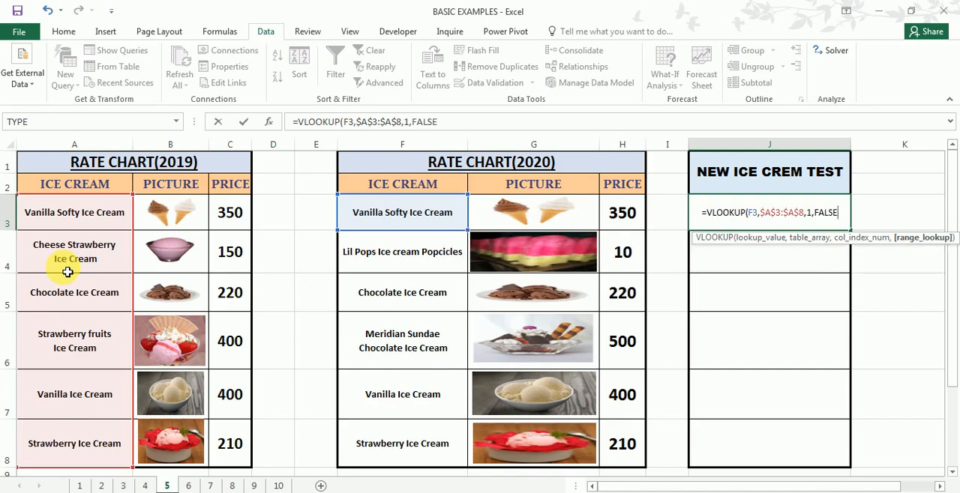
text())
key(Return)
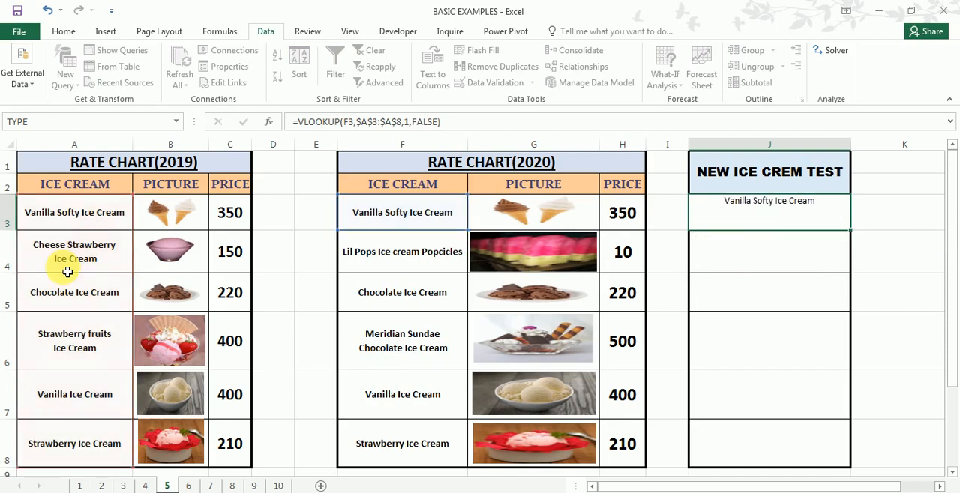
- Compare A3 and F3 with J3's result, and fill J3's VLOOKUP formula down through J8
click(84, 219)
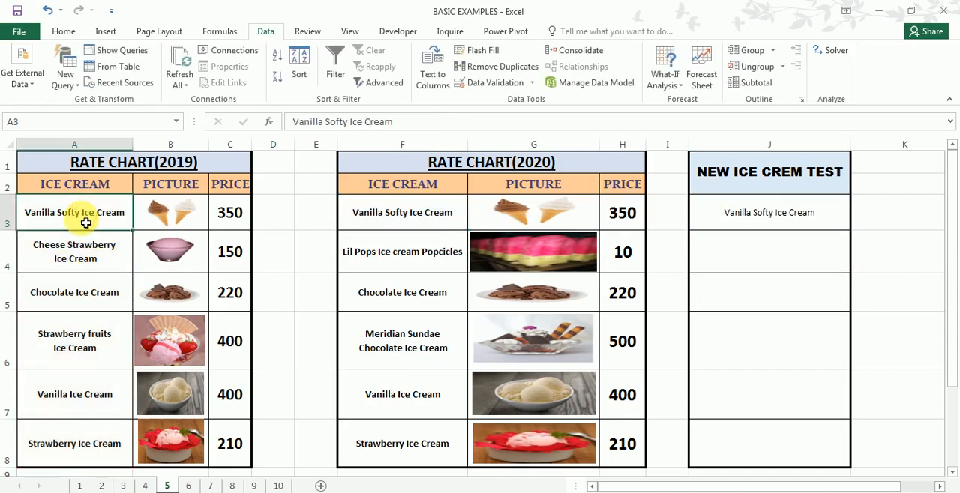
click(375, 223)
click(752, 216)
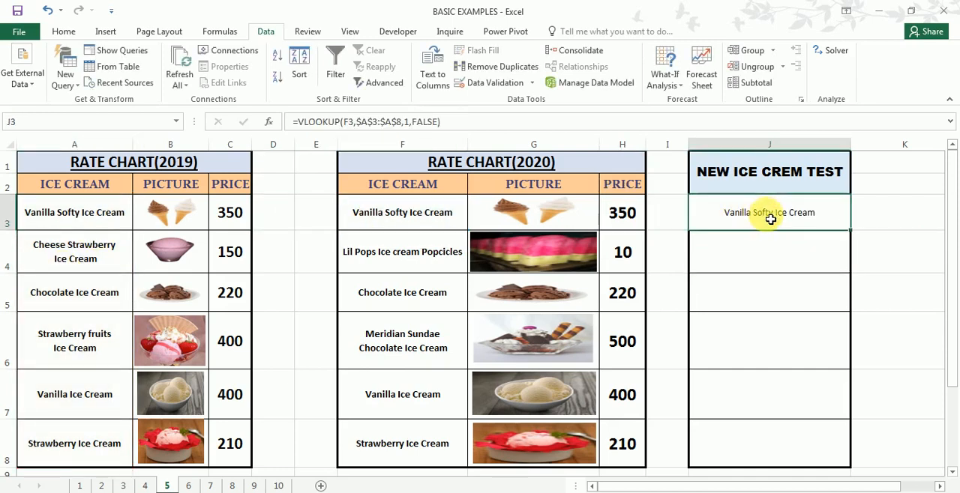
drag(853, 236, 825, 447)
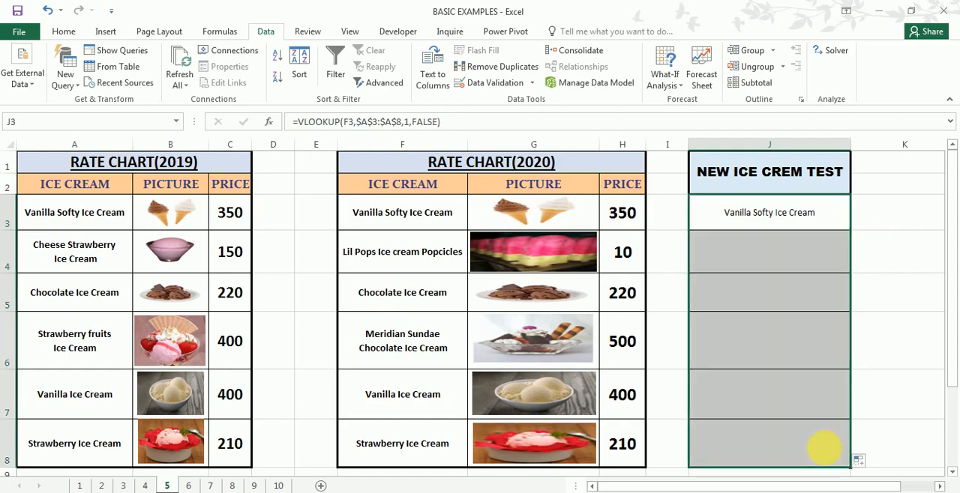
- Examine the lookup results in J4 and J6 against the 2019 and 2020 ice cream names in rows 4 and 6
click(757, 330)
click(759, 268)
click(753, 343)
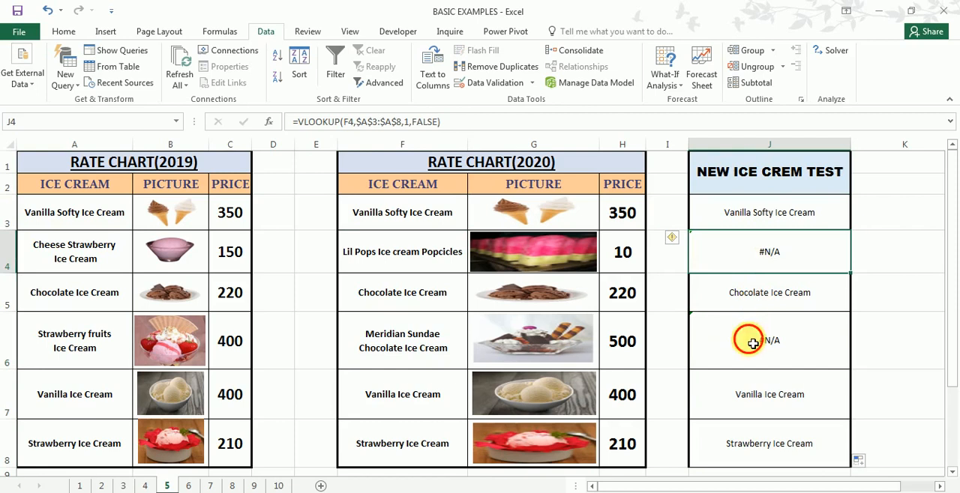
click(752, 269)
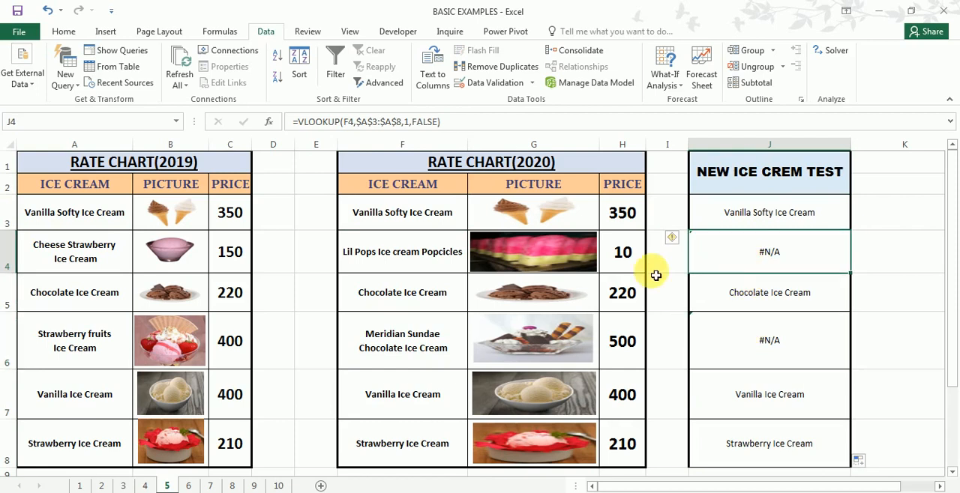
click(58, 268)
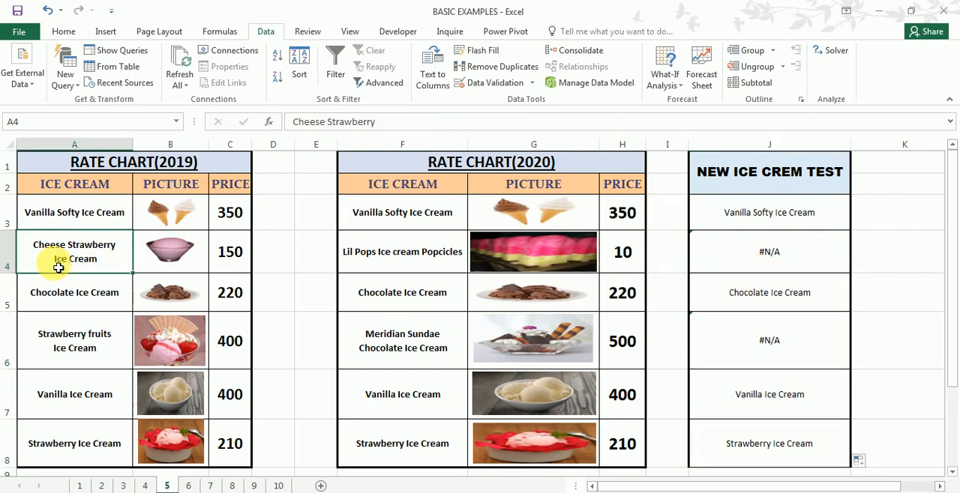
click(391, 265)
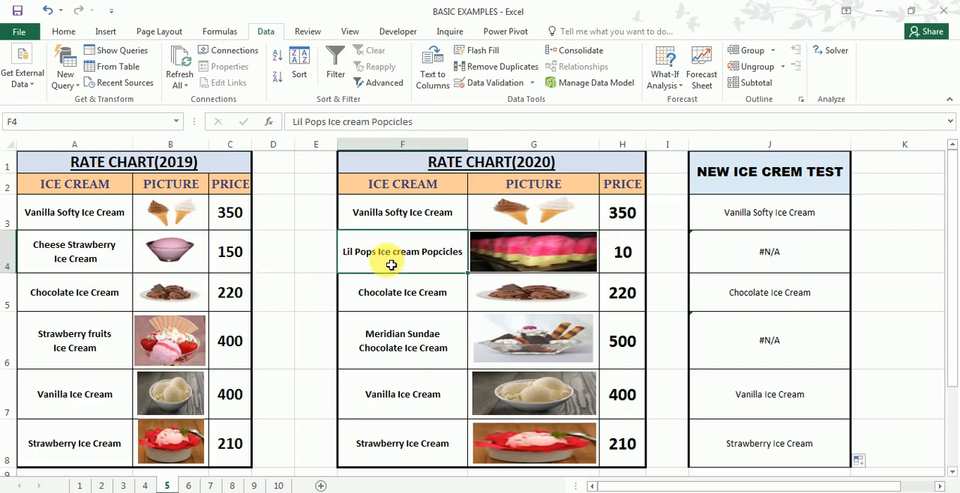
click(46, 357)
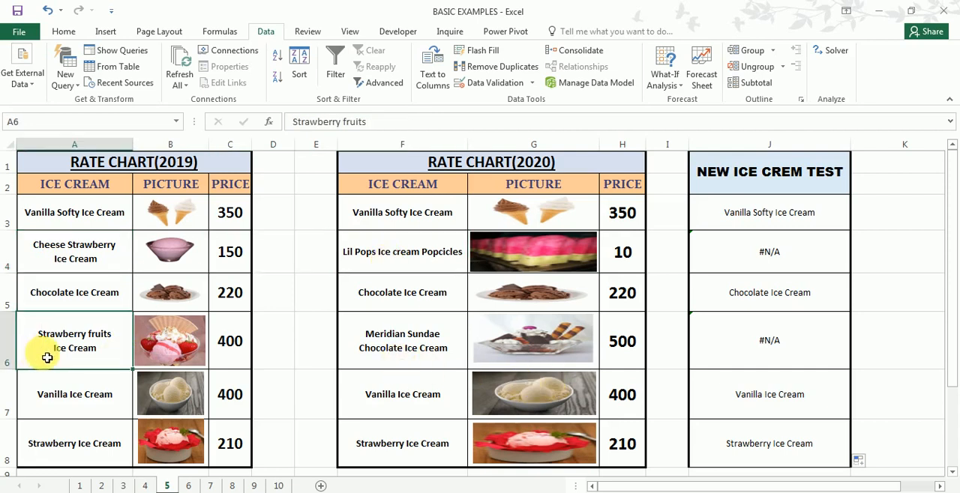
click(379, 358)
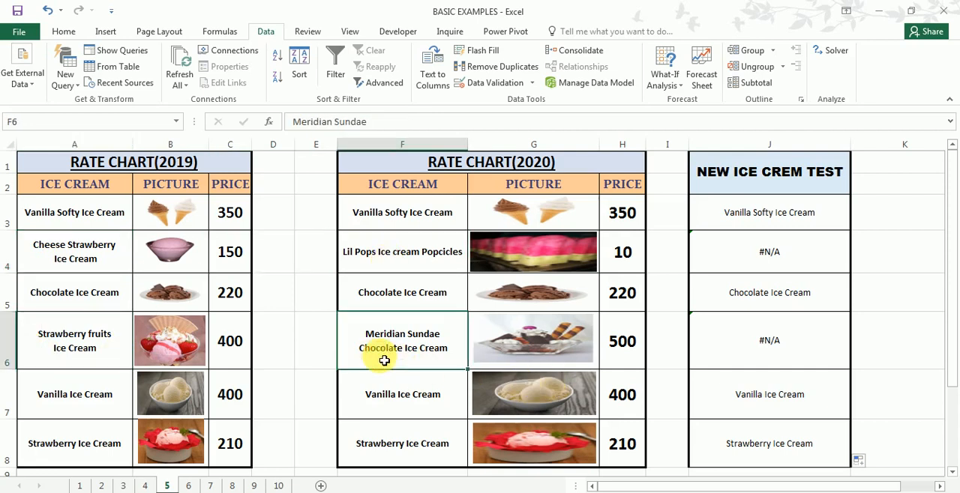
- Compare the lookup results in J4 and J6 with the 2019 and 2020 ice cream names in rows 5 and 6
click(762, 346)
click(764, 259)
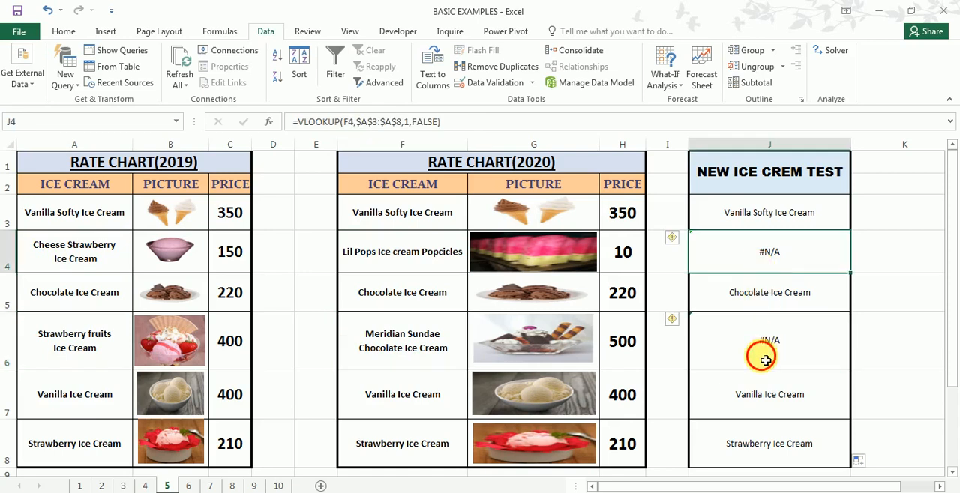
click(761, 358)
click(738, 257)
click(740, 343)
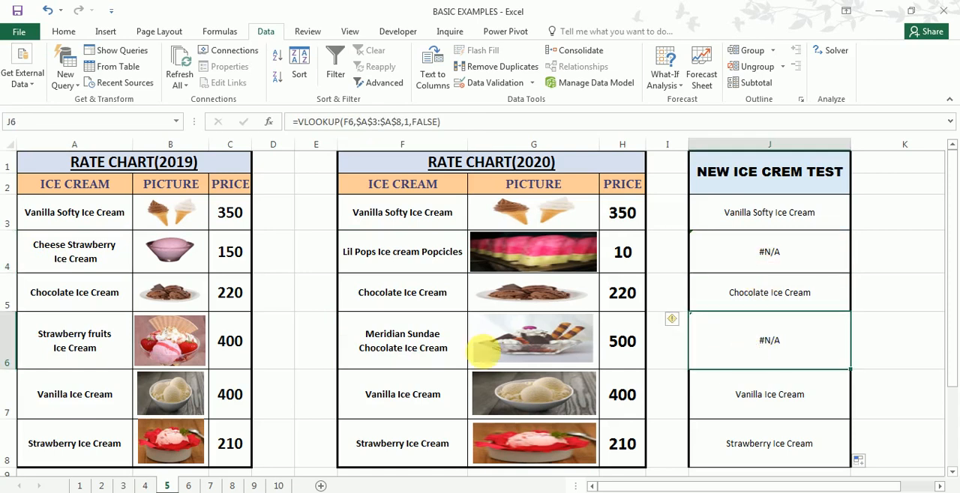
click(409, 294)
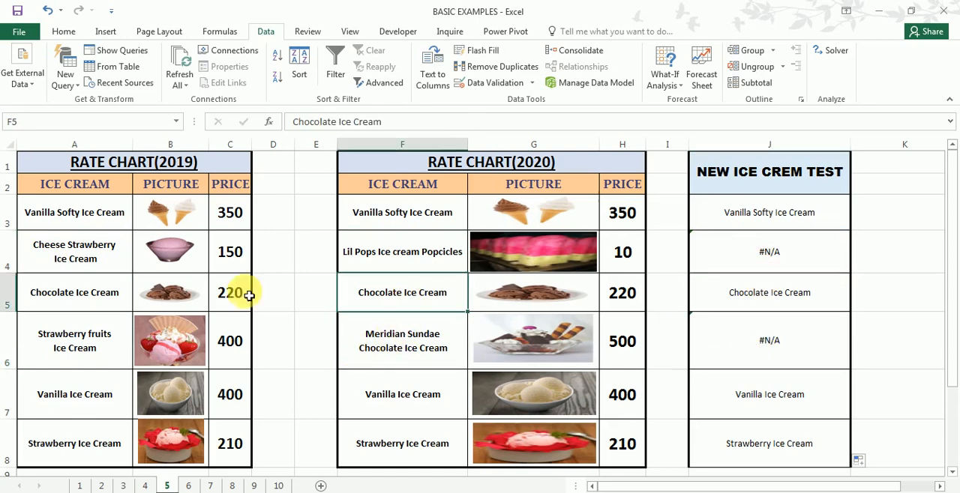
click(62, 310)
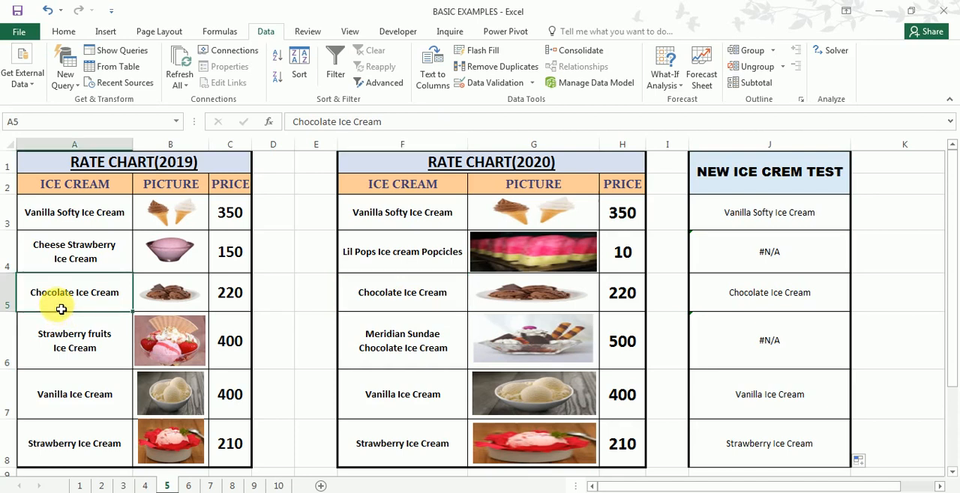
click(399, 357)
click(111, 357)
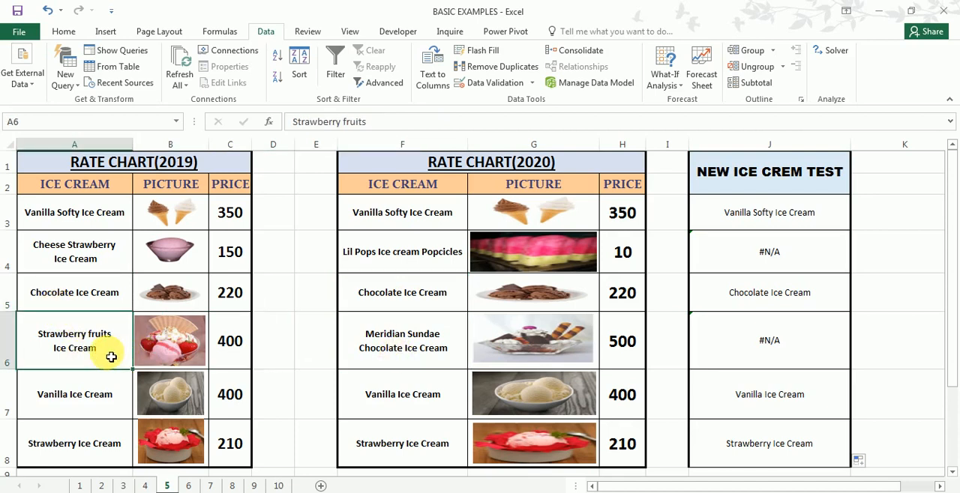
click(765, 257)
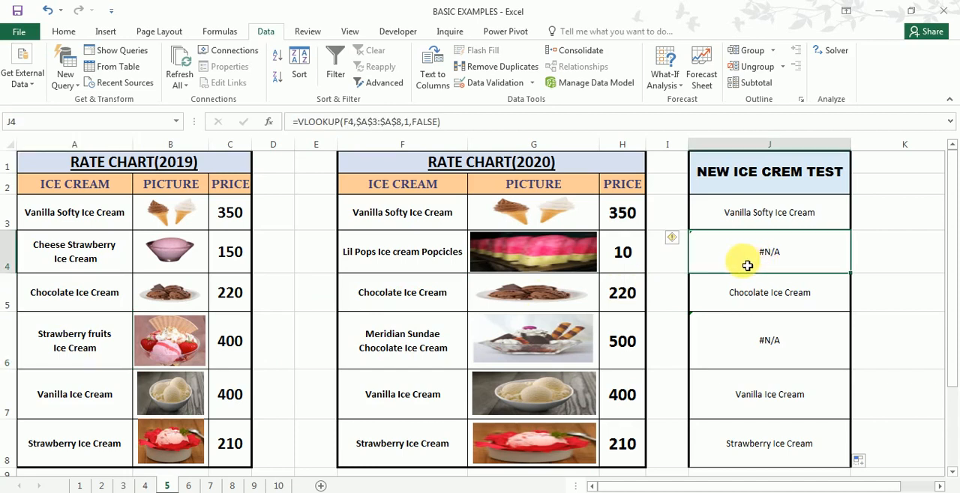
- Edit J3's formula to nest the existing VLOOKUP as the value argument of an IFERROR function
double_click(773, 220)
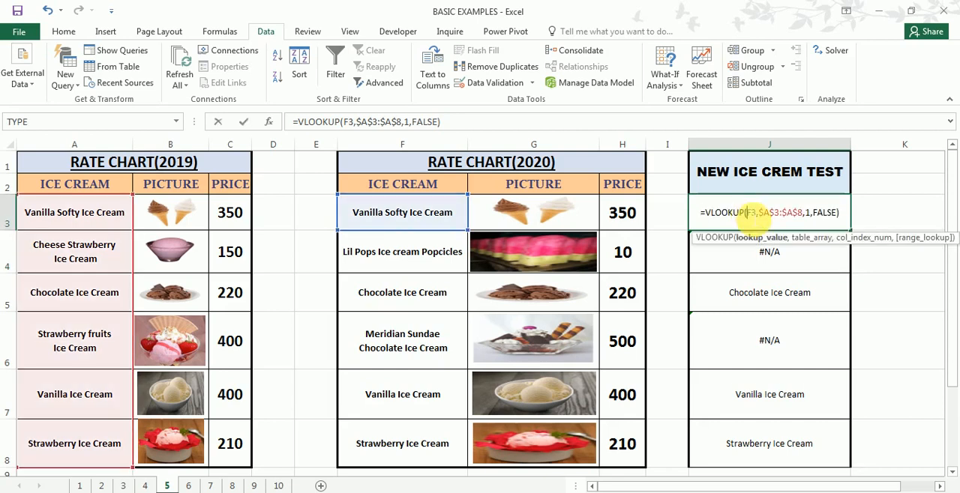
click(306, 122)
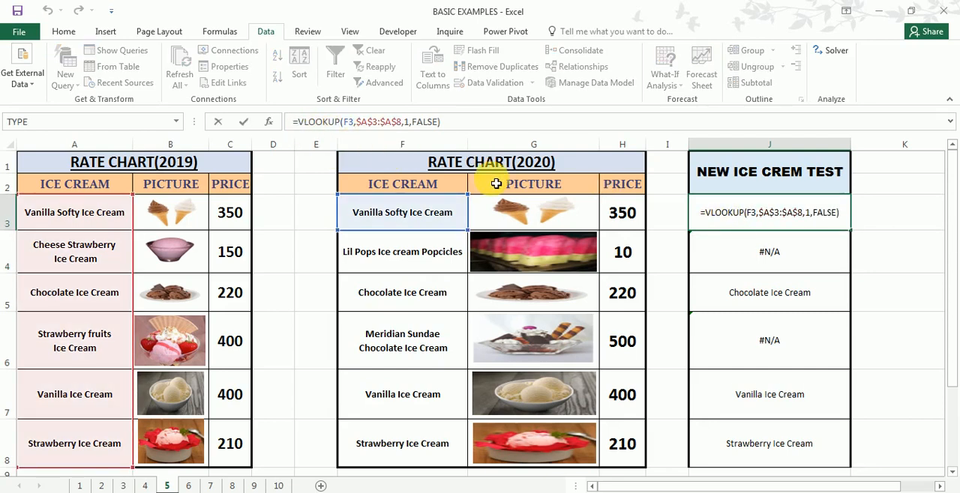
text(Ife)
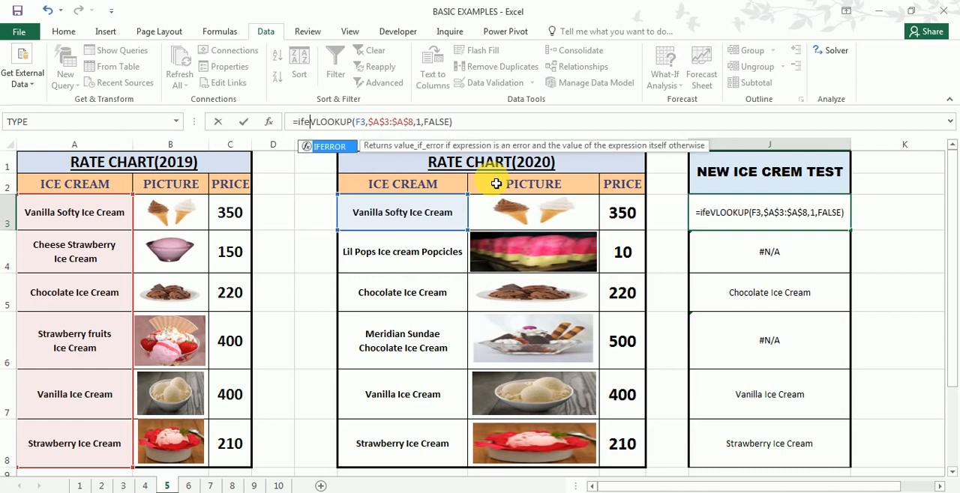
key(Tab)
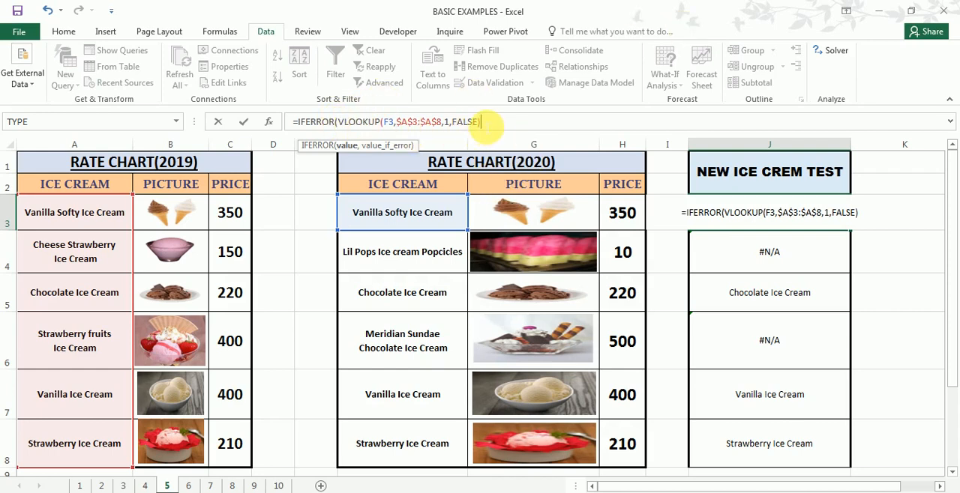
- Complete J3's IFERROR with "New" as the error value, making it =IFERROR(VLOOKUP(F3,$A$3:$A$8,1,FALSE),"New")
text(,)
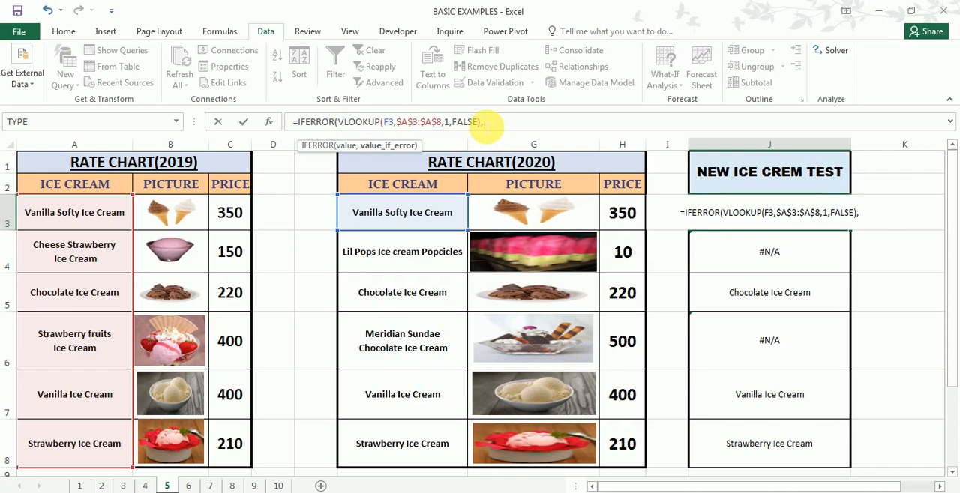
text(")
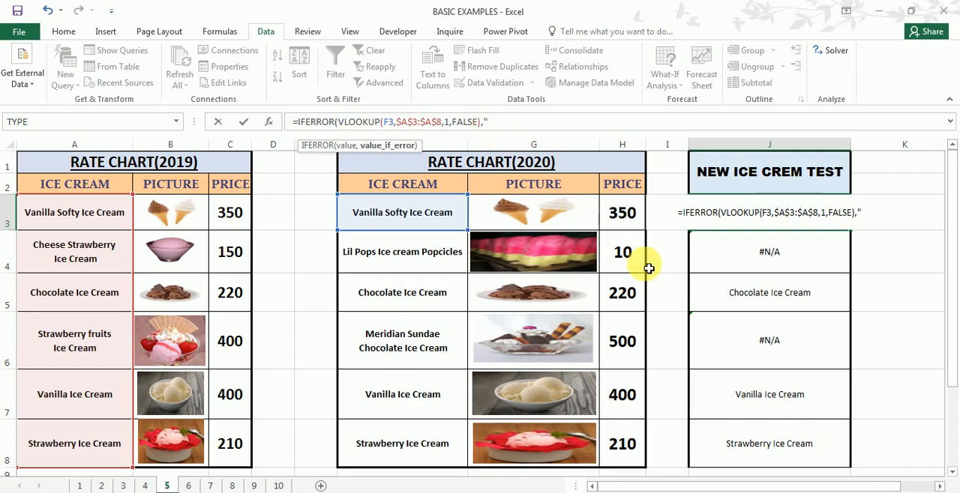
text(Ne)
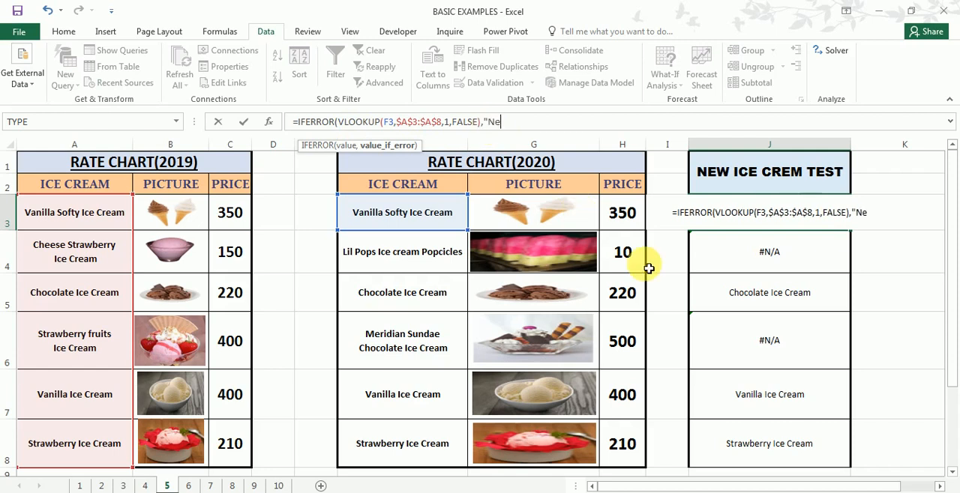
text(w")
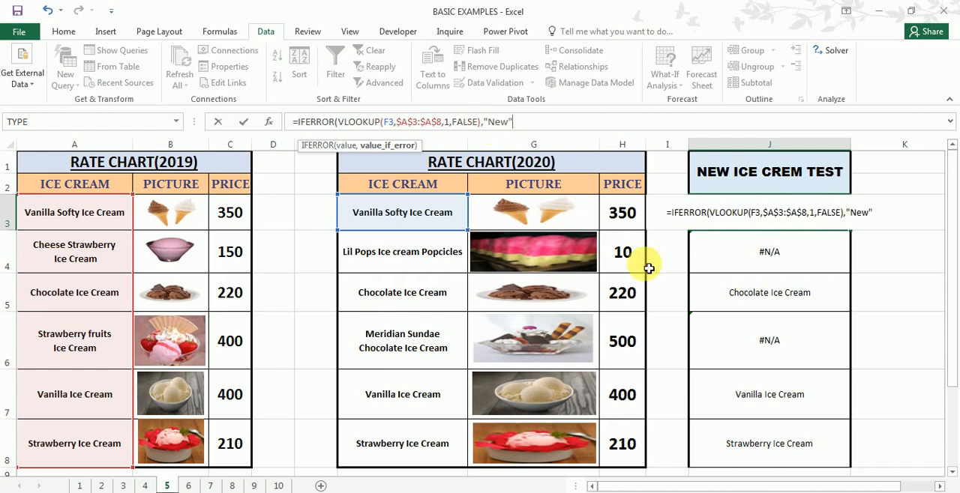
text())
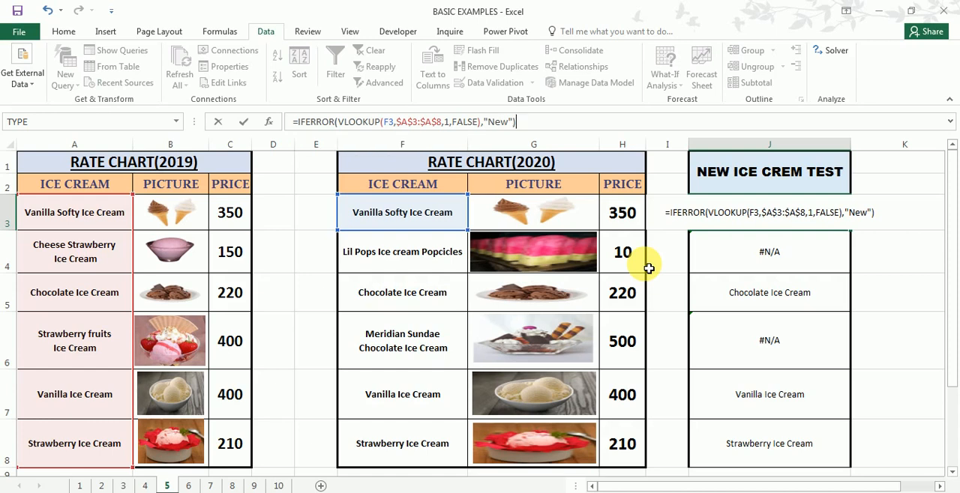
key(Return)
- Fill J3's IFERROR formula down through J8 and check J4 and J6 against the 2020 names in F4 and F6
click(811, 217)
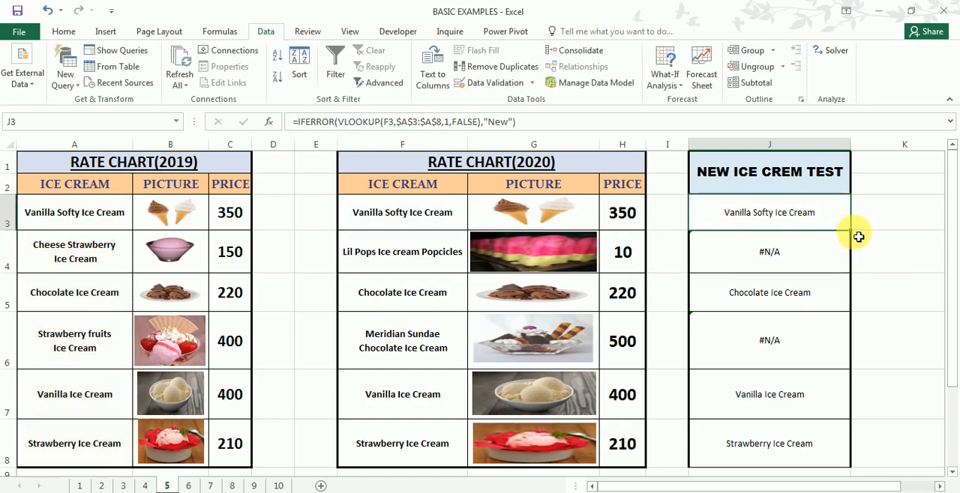
drag(850, 230, 831, 453)
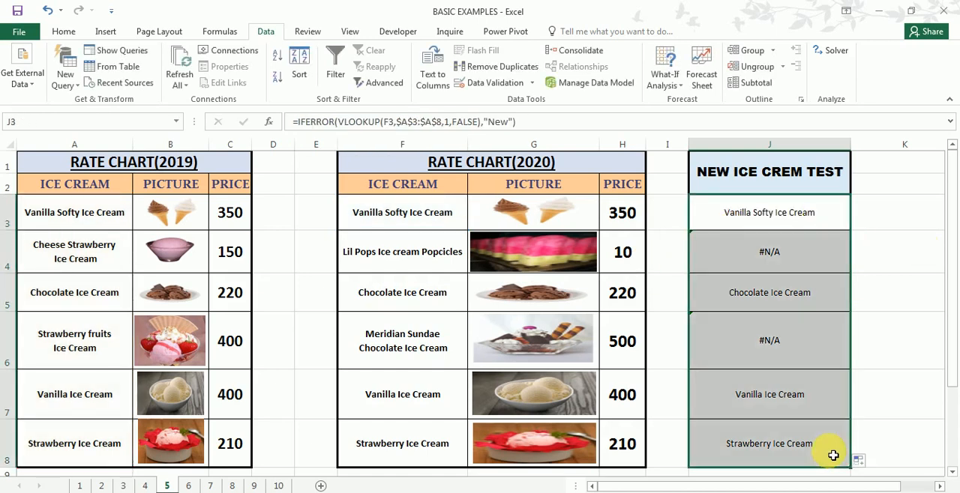
click(789, 257)
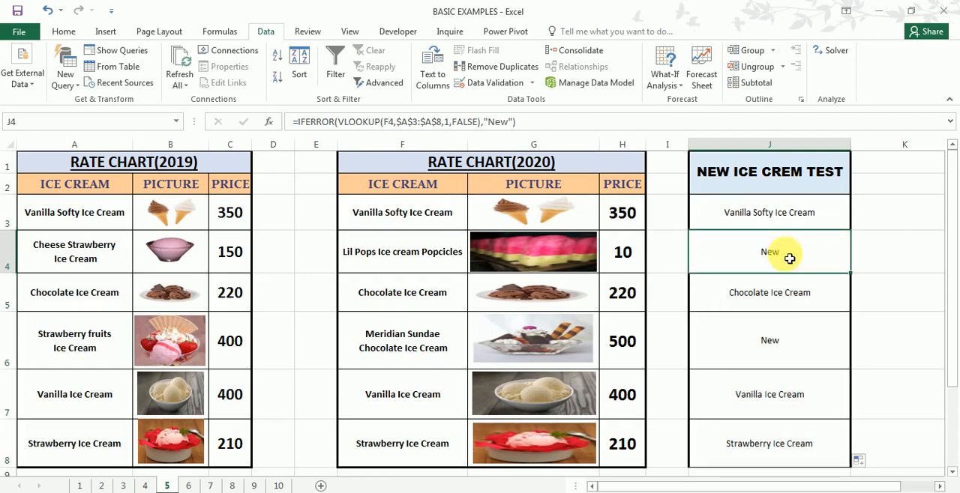
click(777, 335)
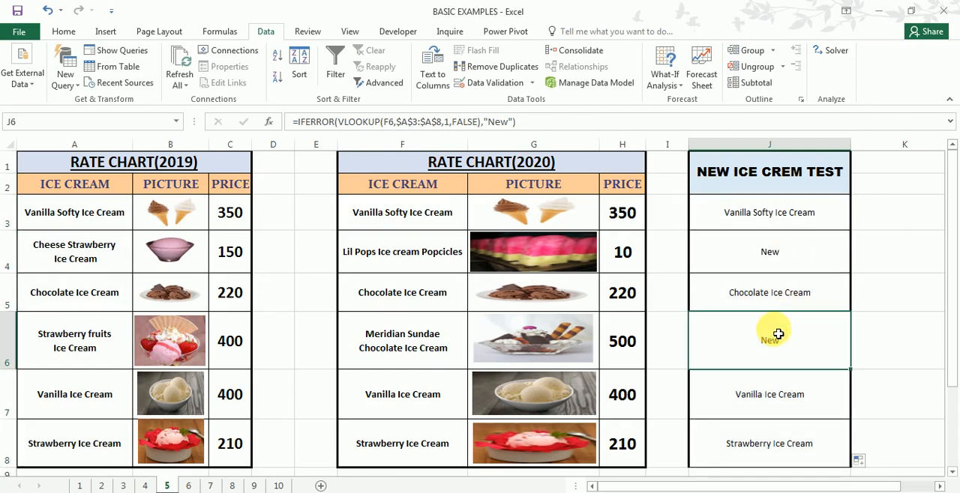
click(425, 266)
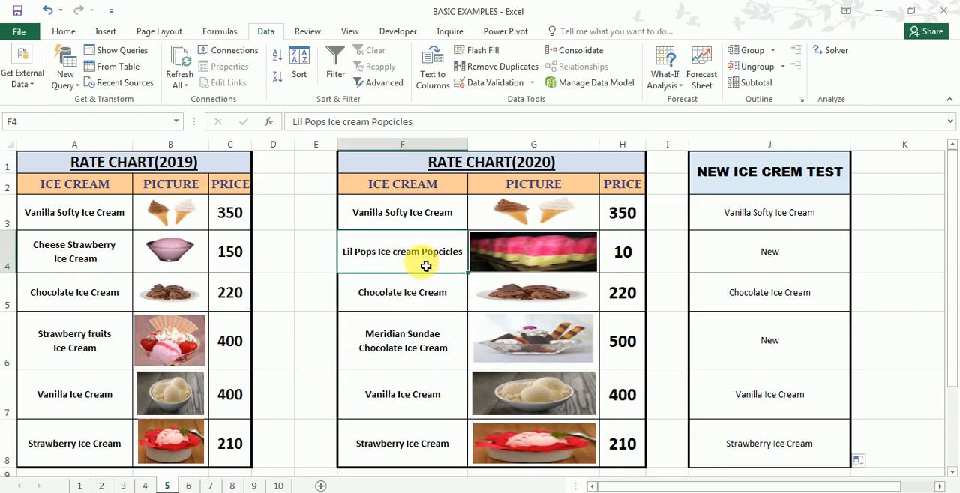
click(402, 352)
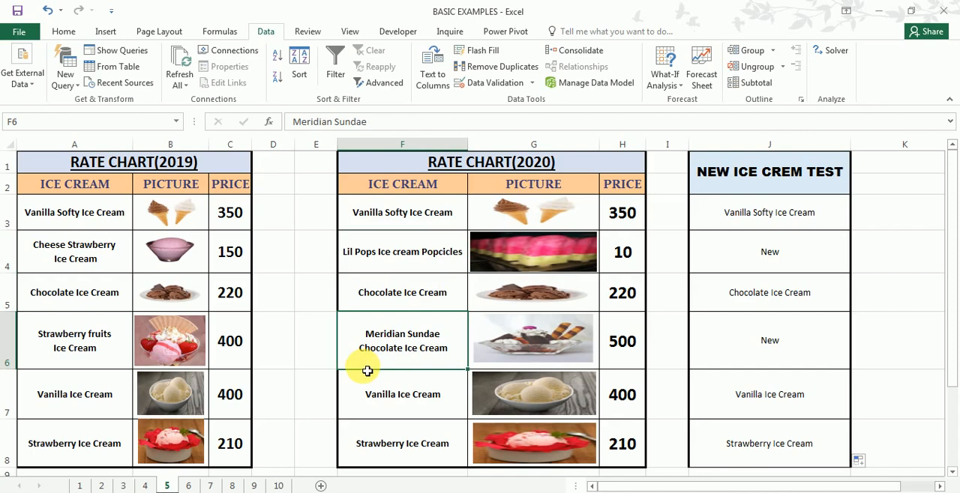
- Open sheet 6 and review the DATA table's Order Date, Product Id, Price and Net Amount columns
click(189, 485)
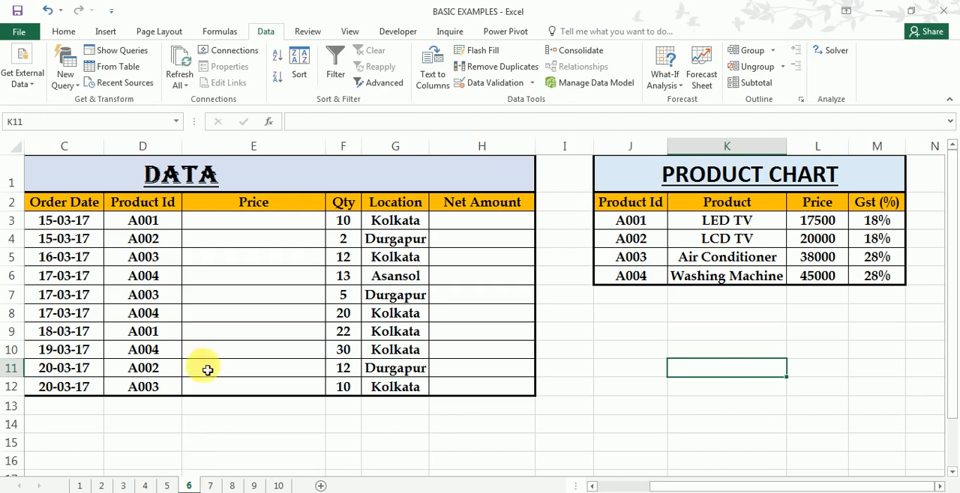
drag(66, 207, 63, 386)
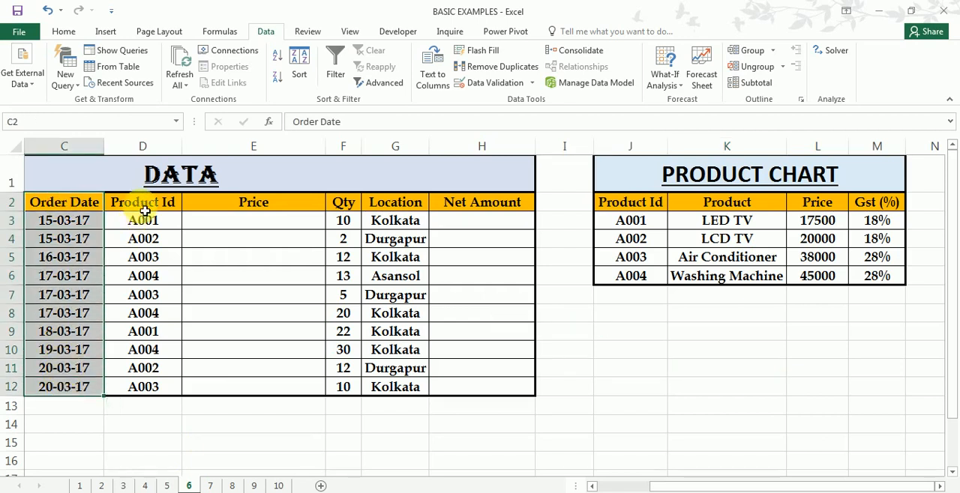
drag(140, 204, 146, 385)
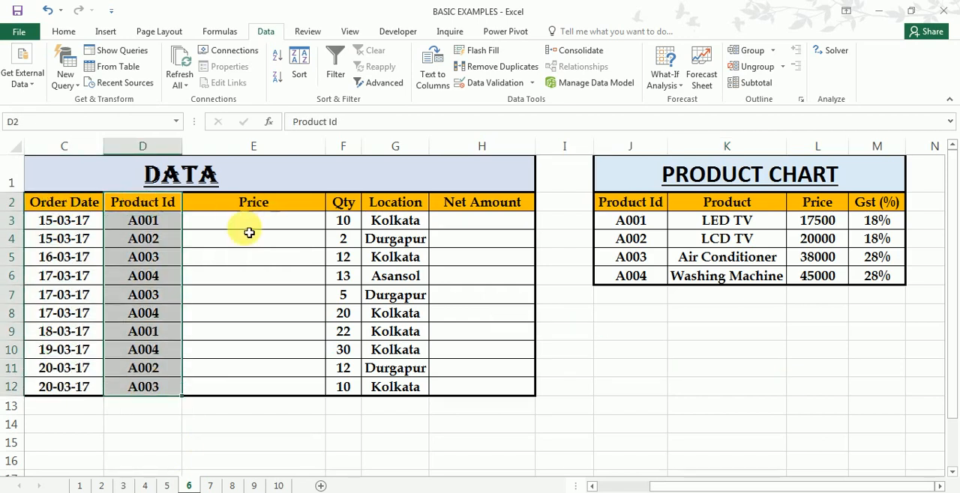
drag(248, 220, 245, 369)
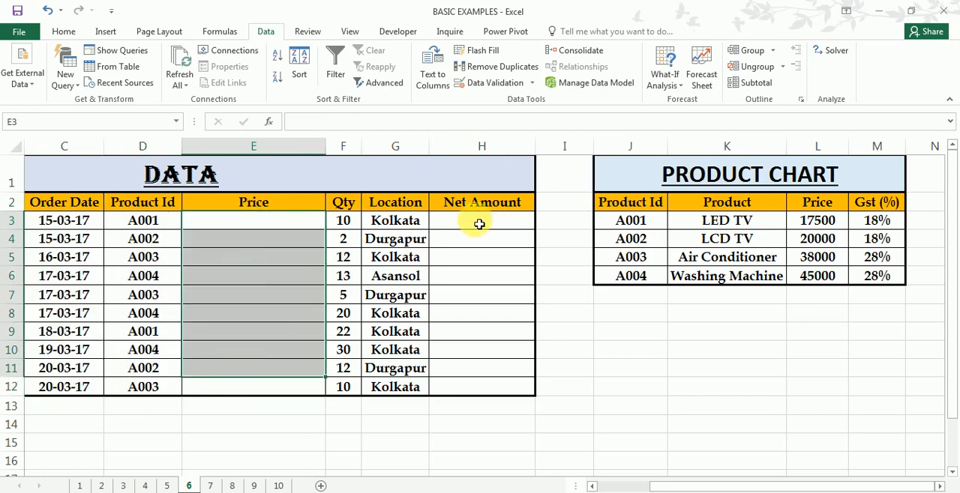
drag(471, 221, 487, 386)
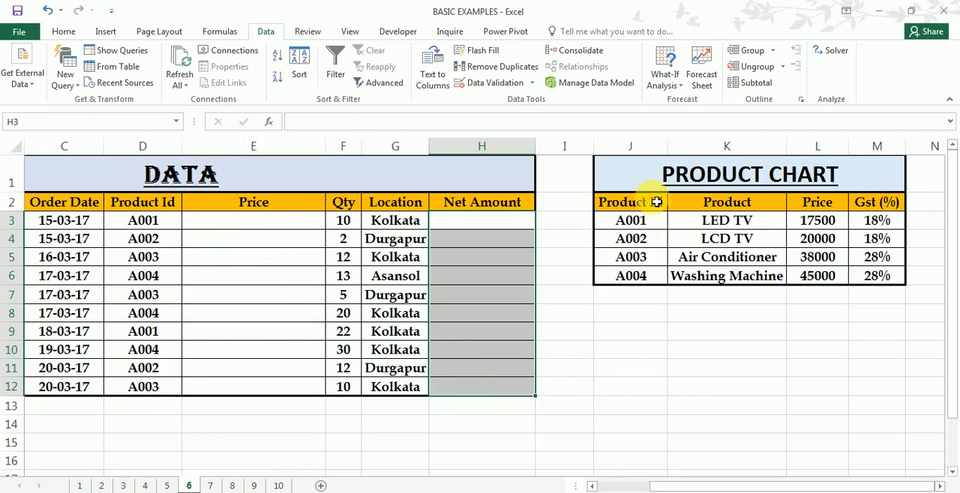
- Review the PRODUCT CHART table on sheet 6, covering its Product Id, Product, Price and Gst (%) columns
drag(648, 184, 774, 279)
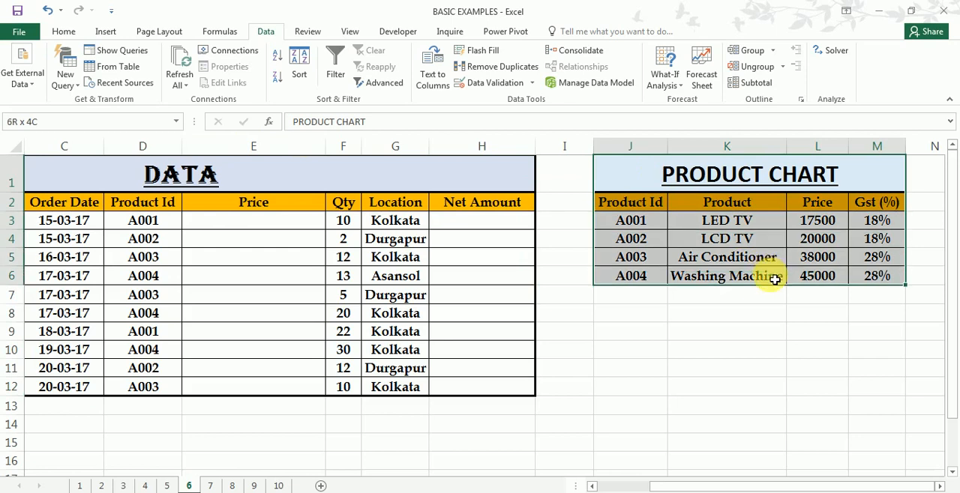
click(647, 239)
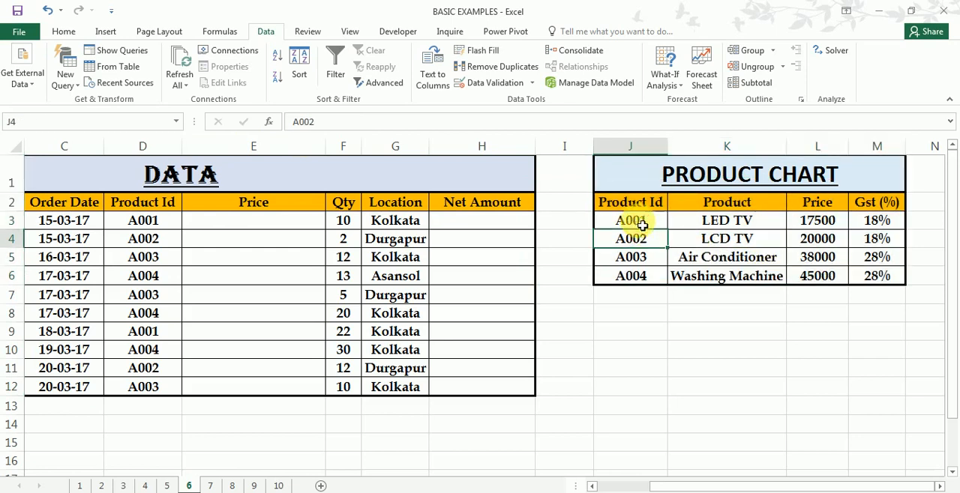
drag(636, 220, 643, 276)
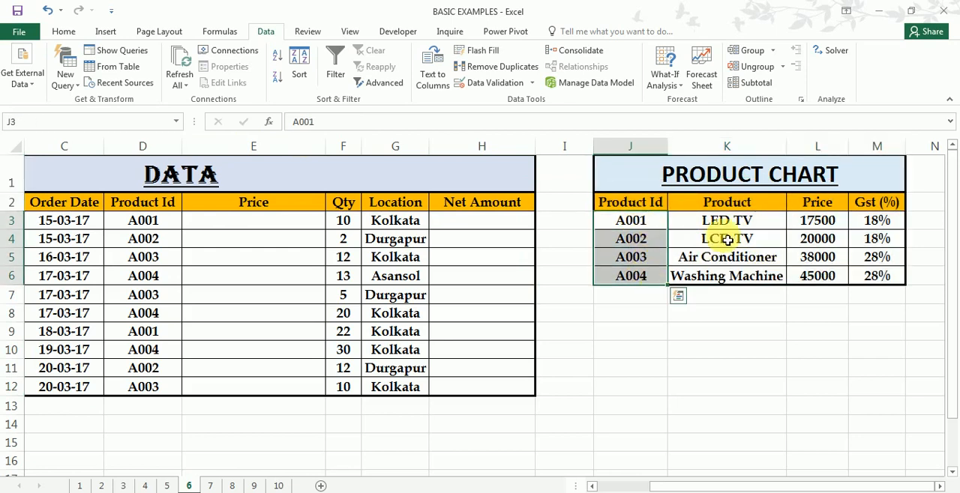
drag(727, 218, 739, 278)
drag(814, 221, 839, 284)
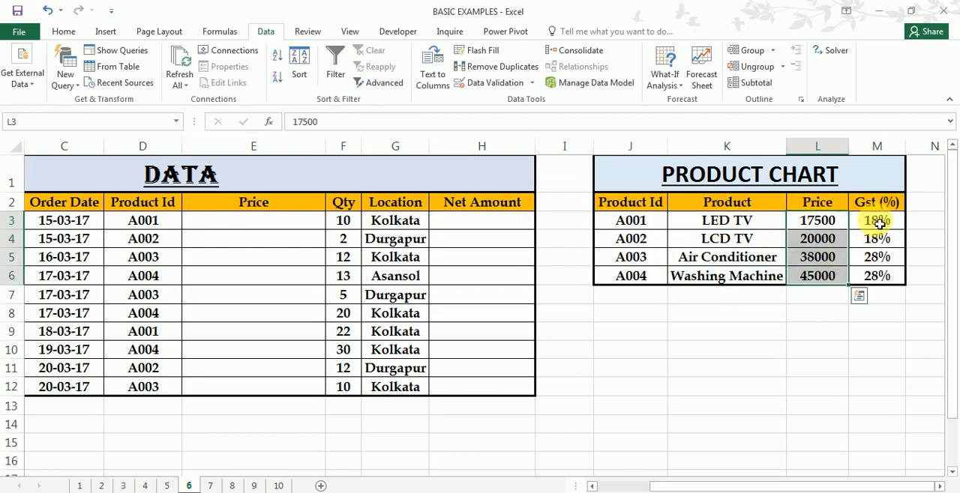
drag(872, 220, 883, 279)
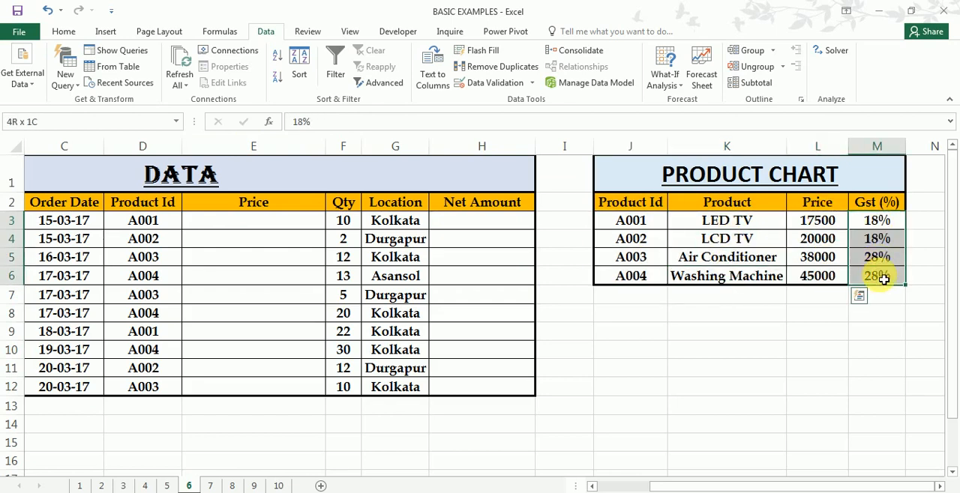
- Compare the Product Id columns of PRODUCT CHART and DATA as the link for the empty Price cells, ending on E3
click(256, 228)
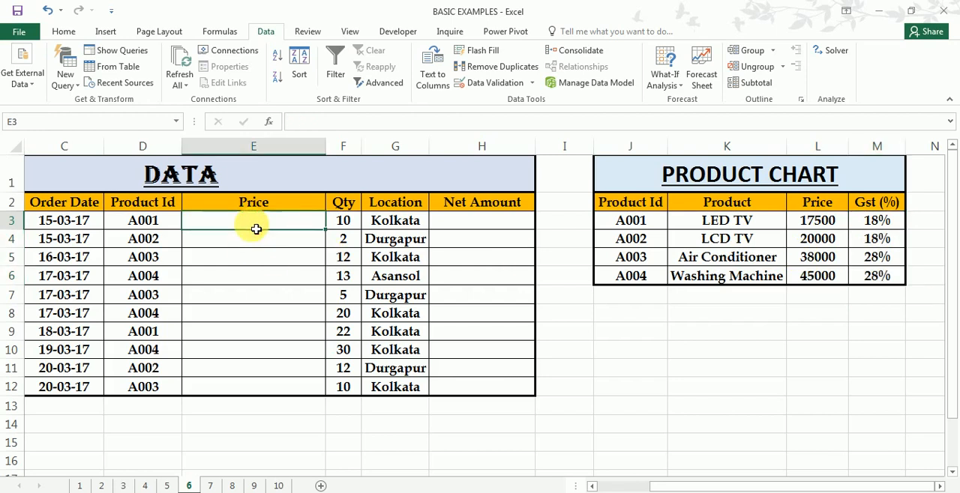
click(670, 224)
click(259, 248)
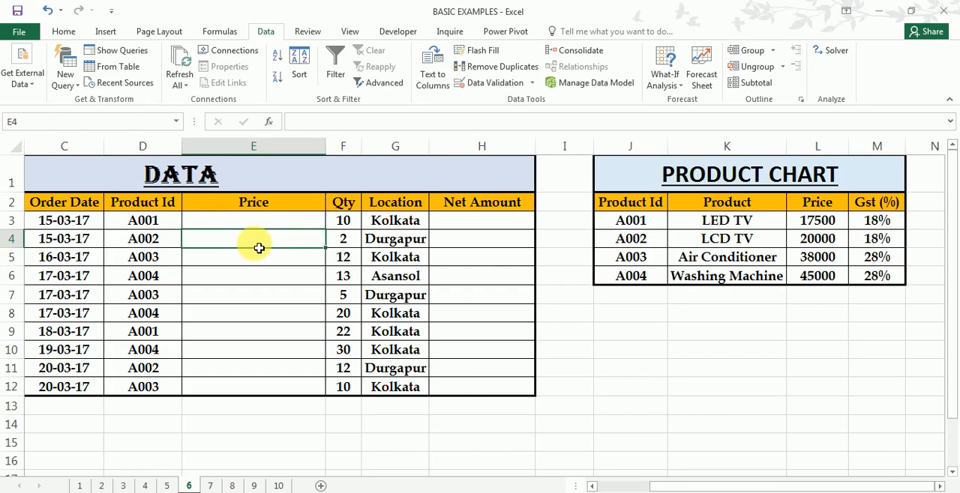
drag(622, 202, 631, 277)
drag(144, 203, 151, 386)
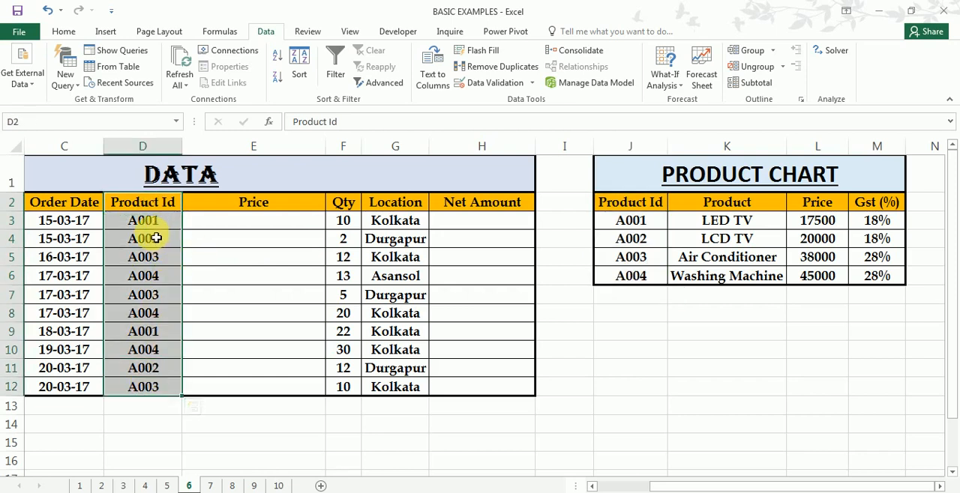
click(237, 227)
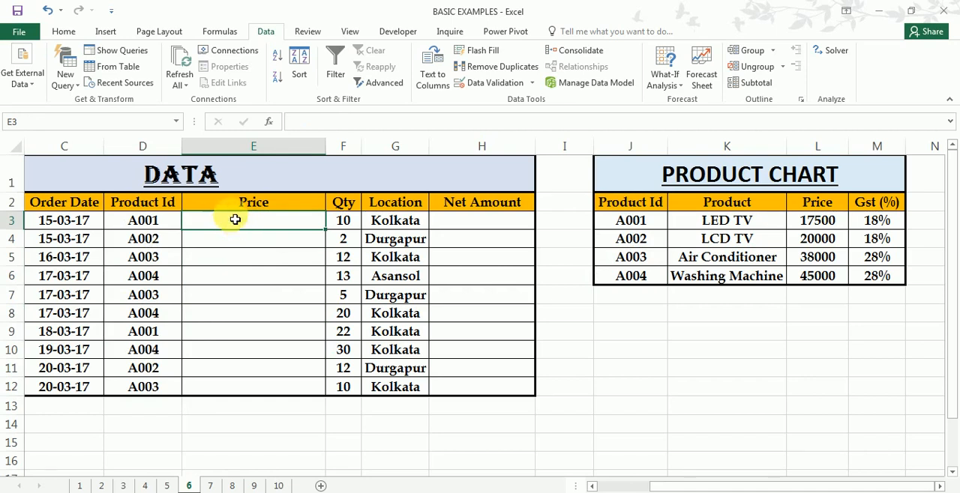
- Compare the PRODUCT CHART table with the DATA table as the price source for the empty Price cells
drag(690, 176, 807, 280)
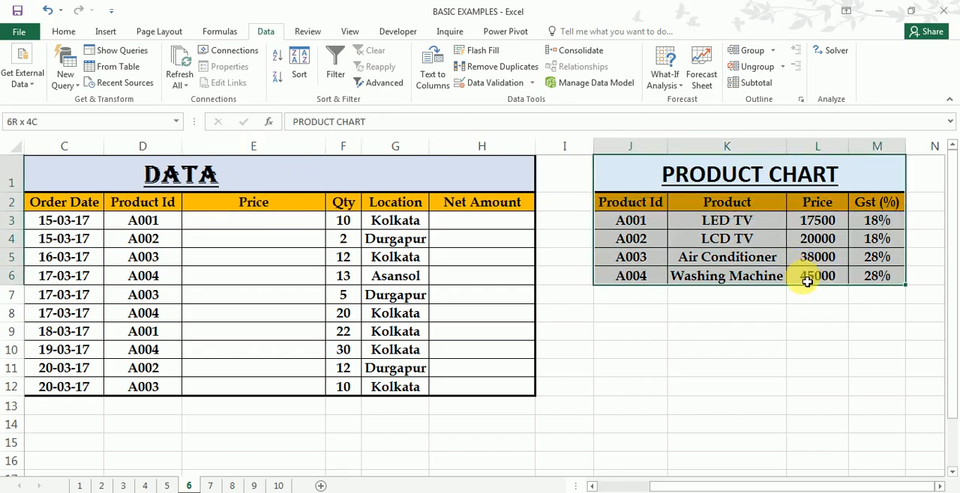
click(259, 225)
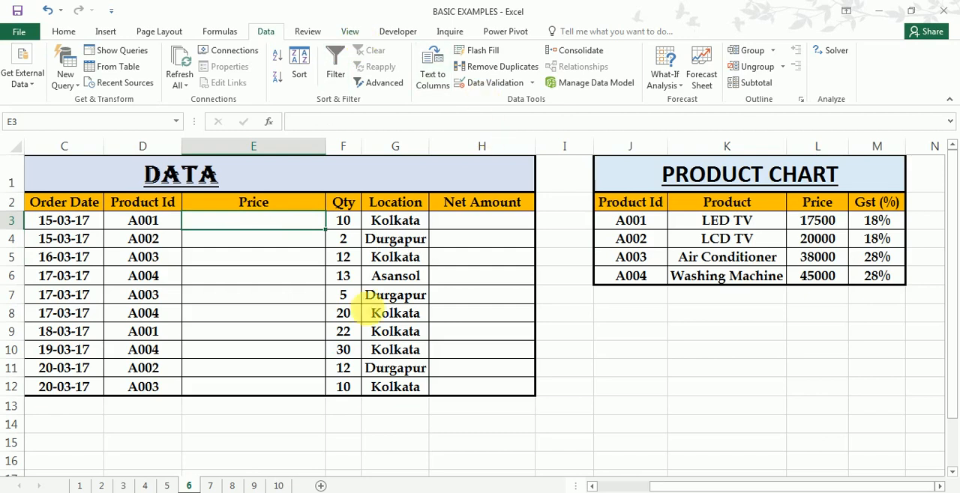
drag(47, 178, 263, 389)
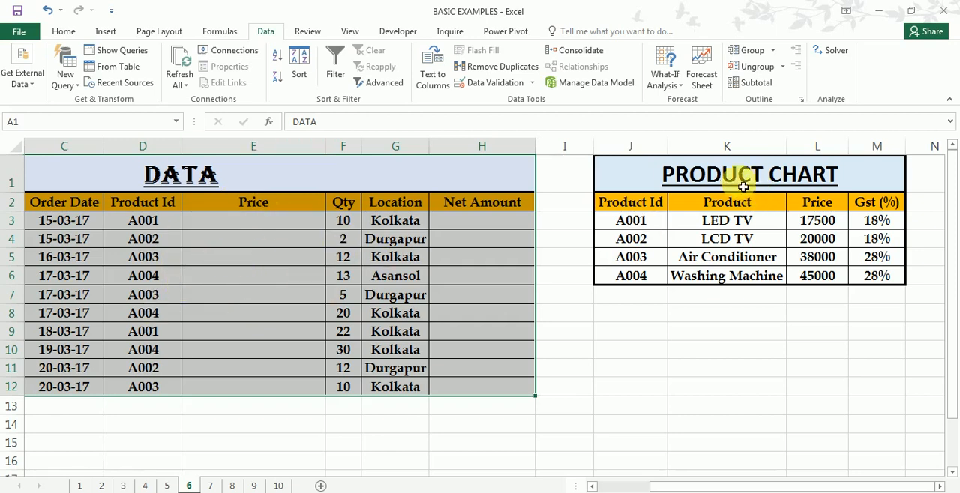
drag(681, 178, 782, 282)
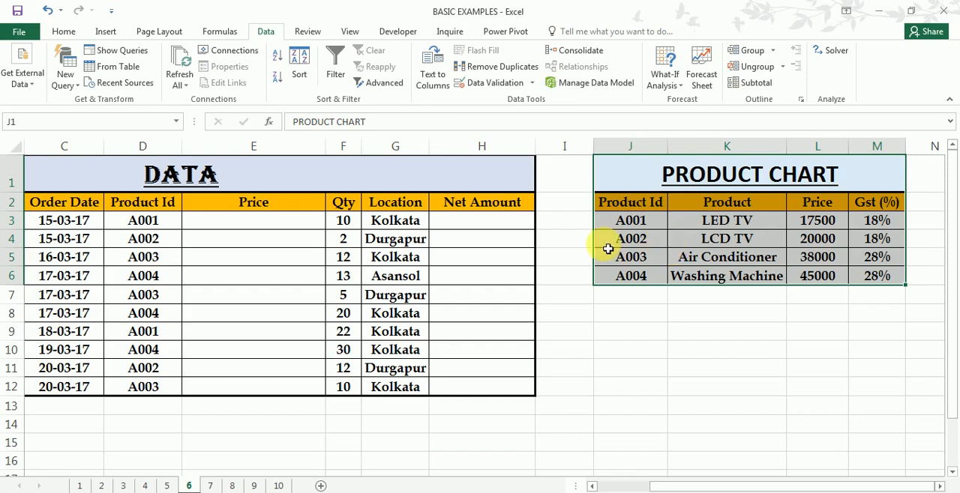
- Start a VLOOKUP formula in E3 with lookup value D3 and the absolute table array $J$3:$M$6
click(247, 227)
text(=)
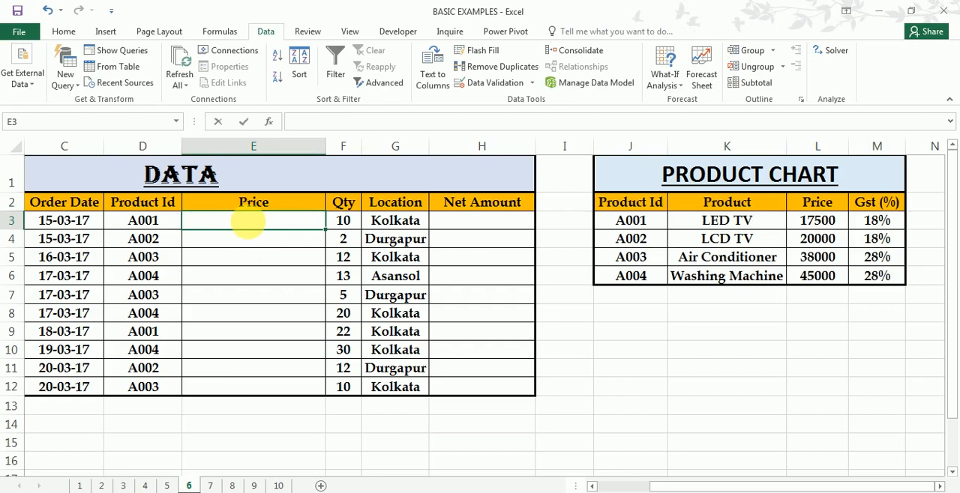
text(vl)
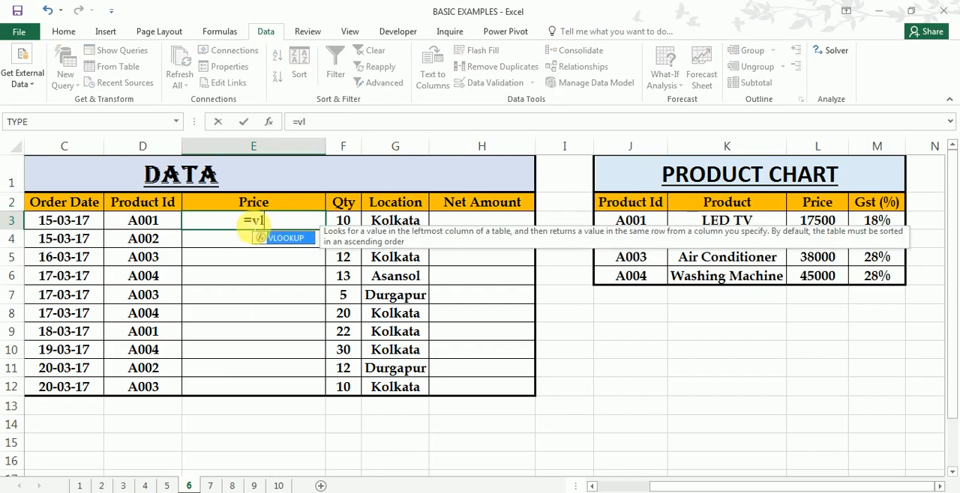
key(Tab)
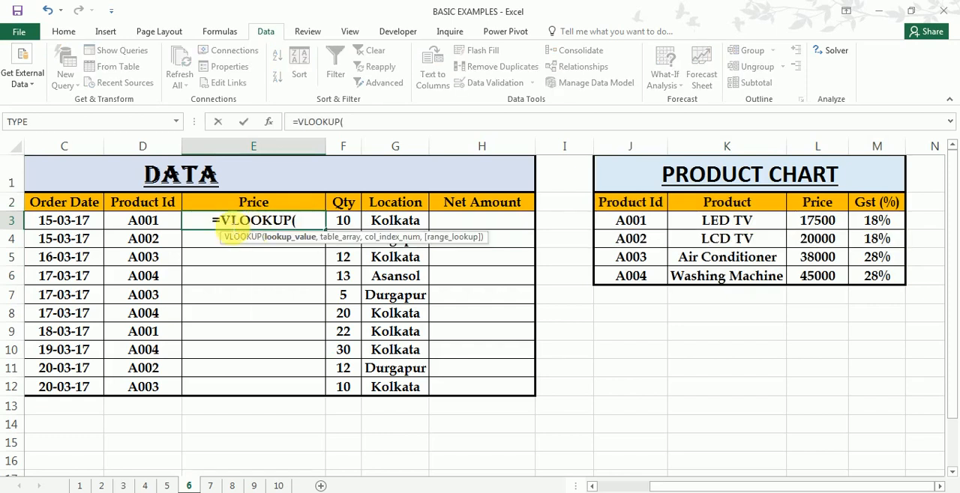
click(154, 228)
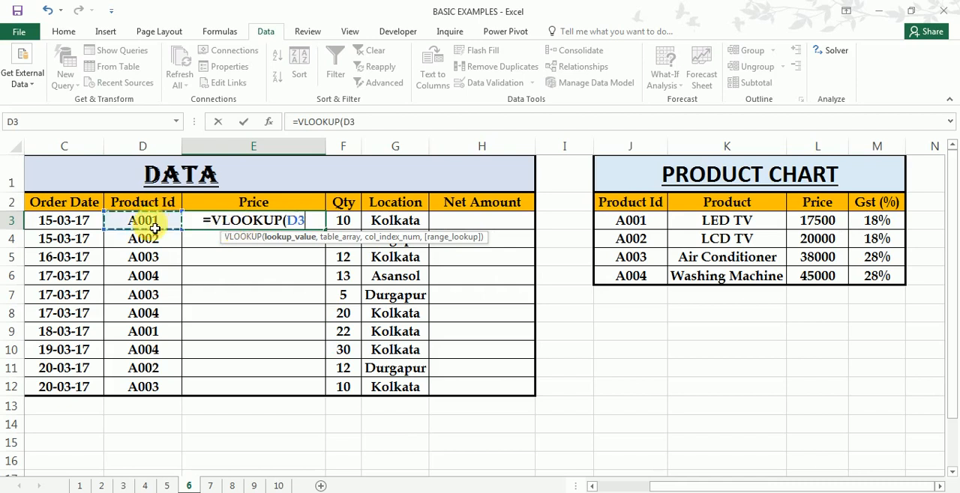
text(,)
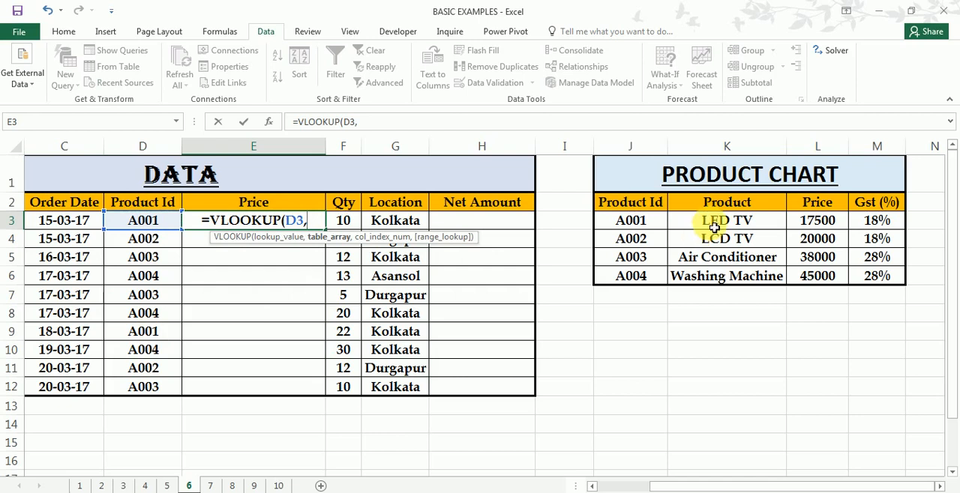
drag(627, 219, 879, 277)
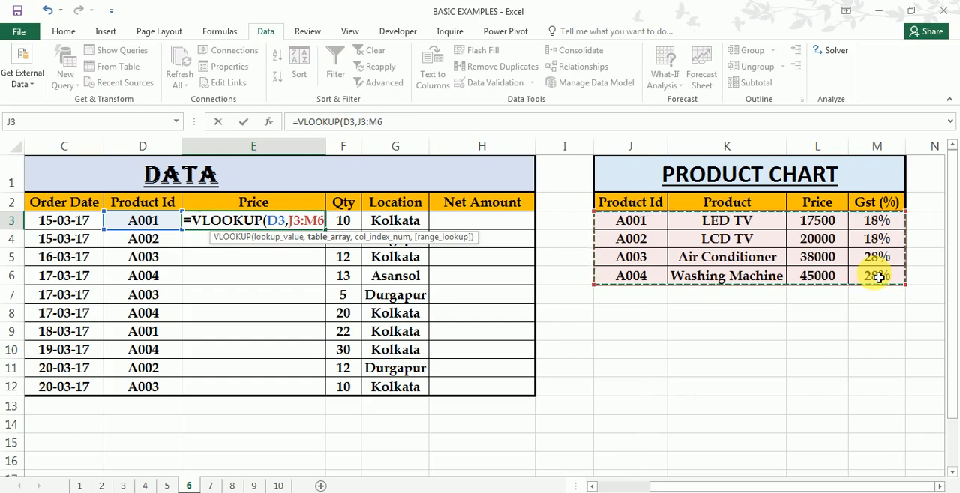
key(F4)
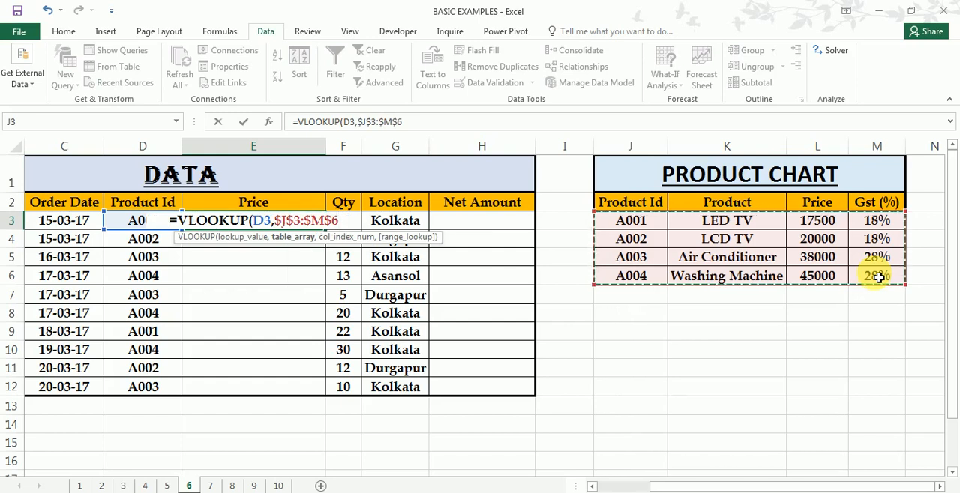
text(,)
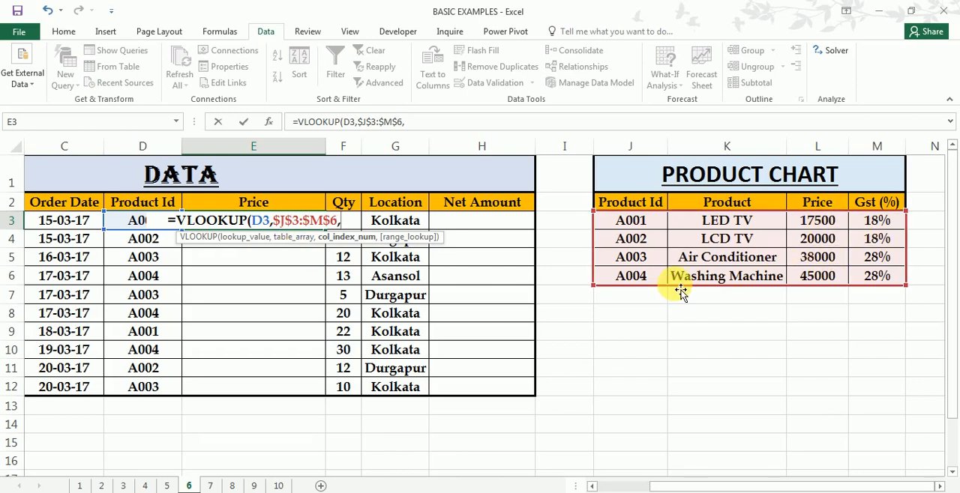
- Complete E3's VLOOKUP with column index 3 and the exact-match option FALSE, and enter the formula
text(3)
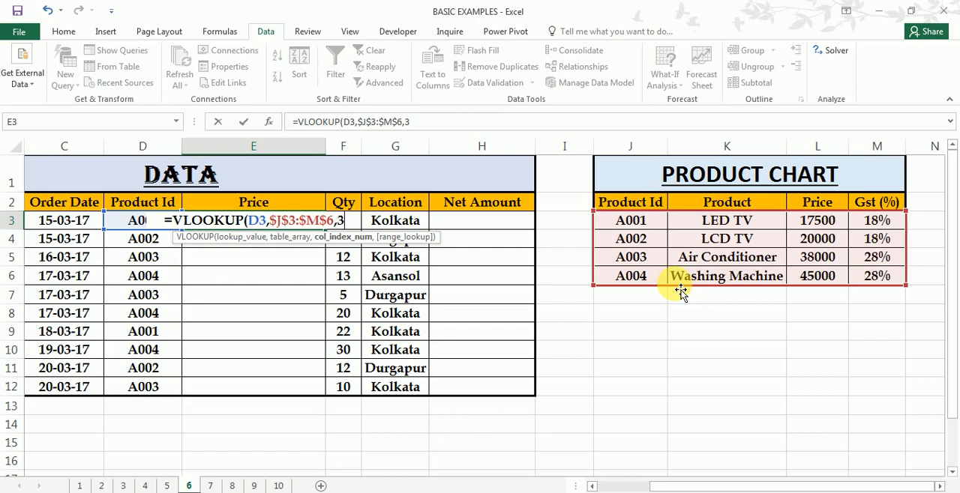
text(,)
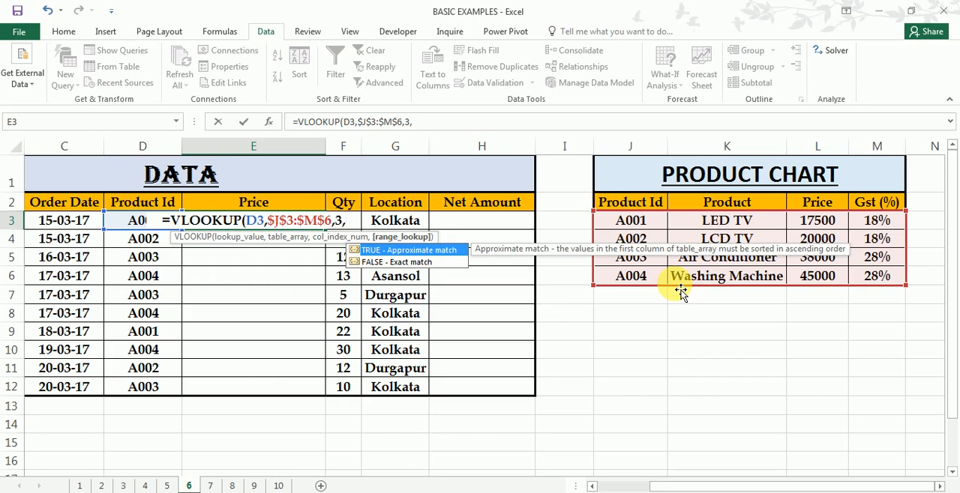
key(Down)
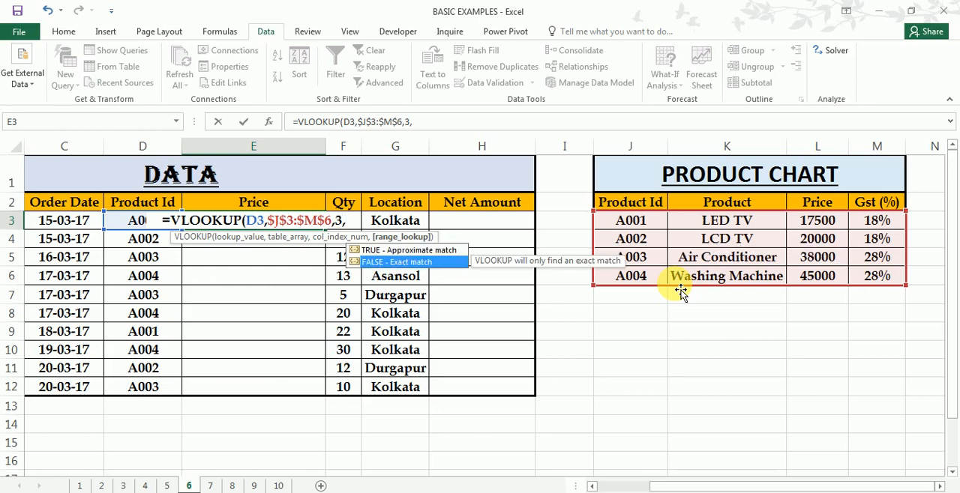
key(Tab)
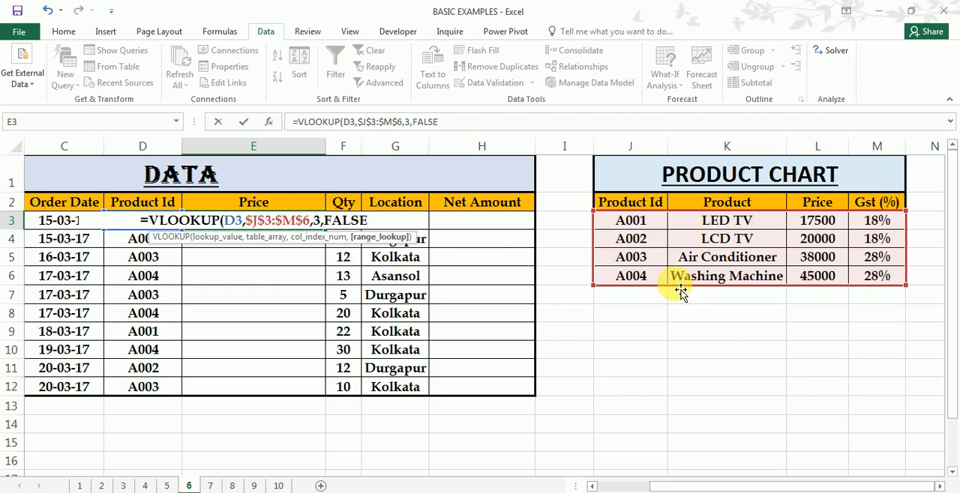
text())
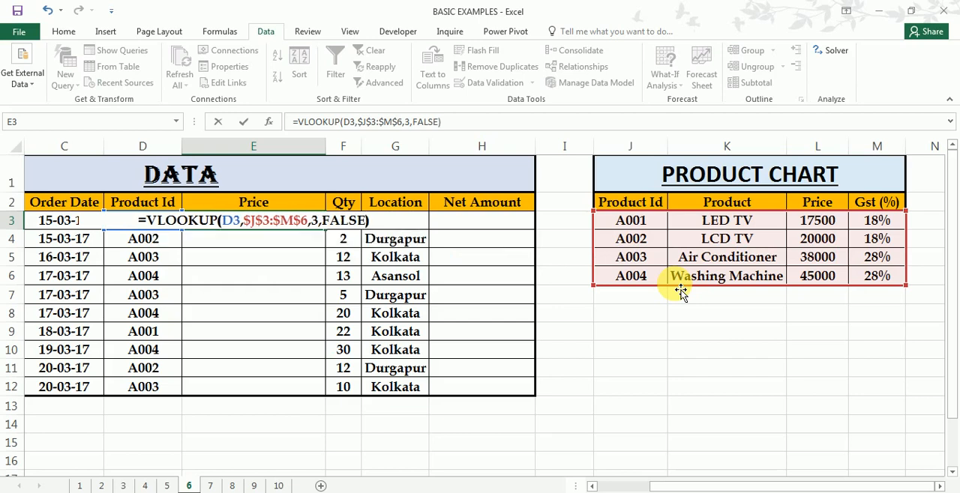
key(Return)
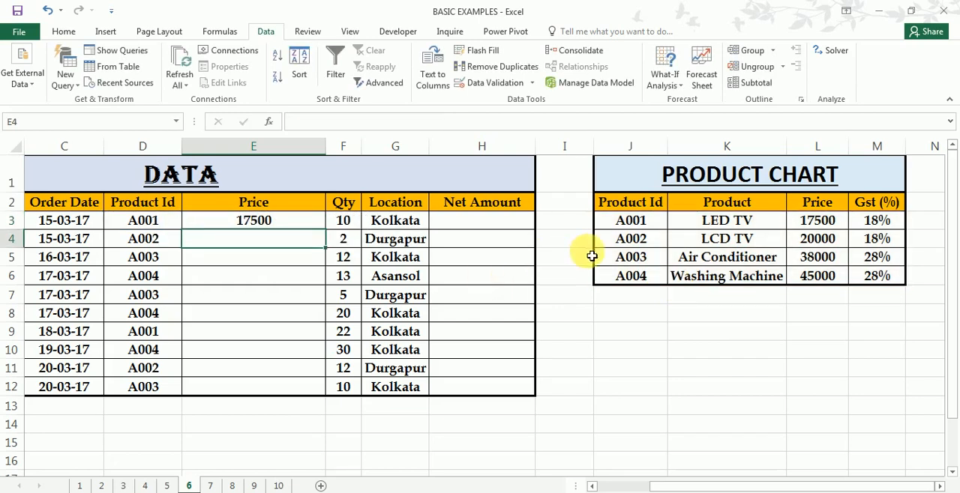
- Check E3's price against product A001 in PRODUCT CHART and fill the VLOOKUP formula down through E12
click(141, 228)
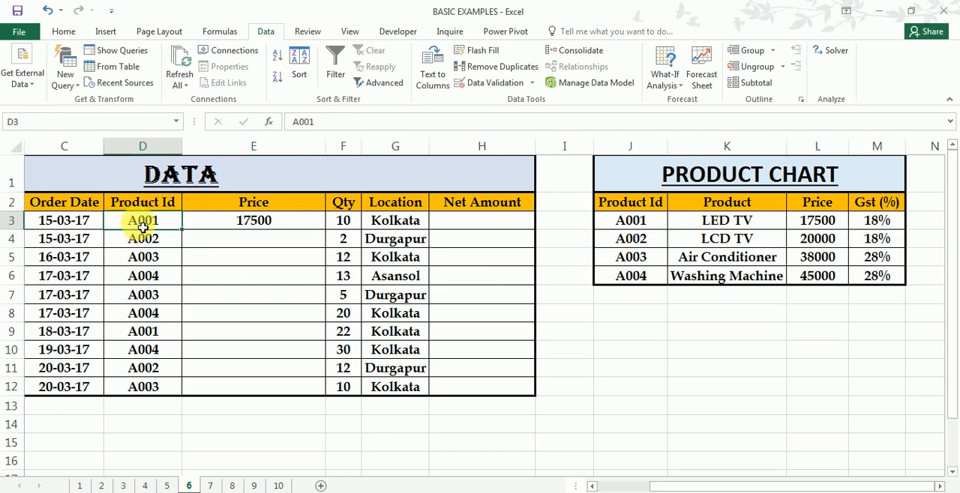
click(725, 226)
click(819, 222)
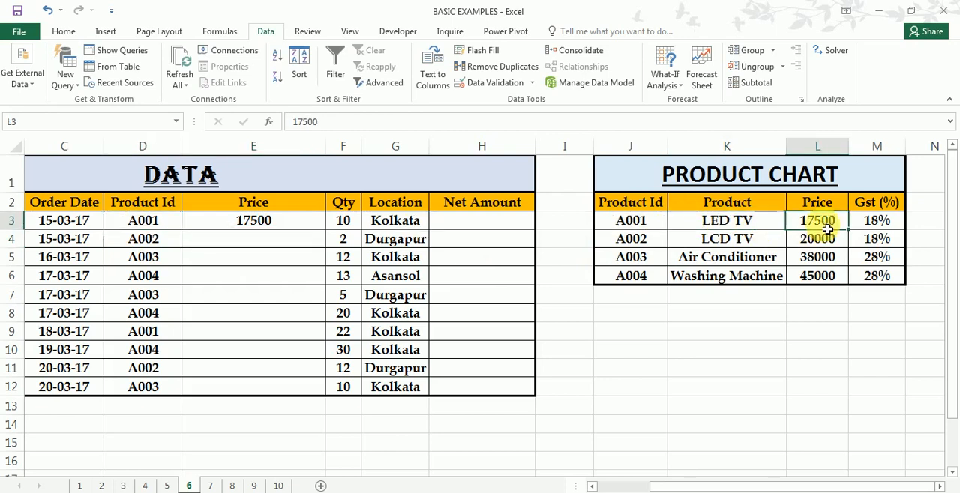
click(321, 226)
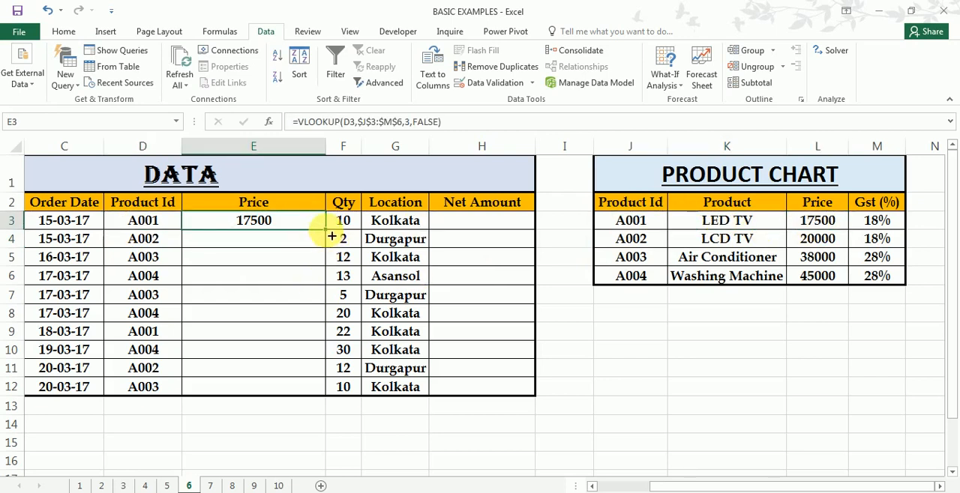
drag(325, 229, 311, 405)
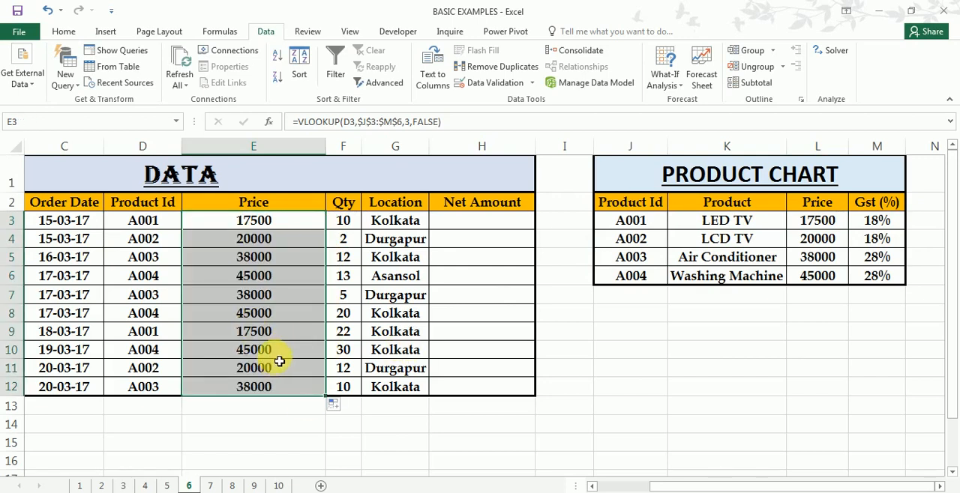
- Review the Price and Qty columns of DATA and the Price and Gst (%) columns of PRODUCT CHART for calculating Net Amount
click(491, 228)
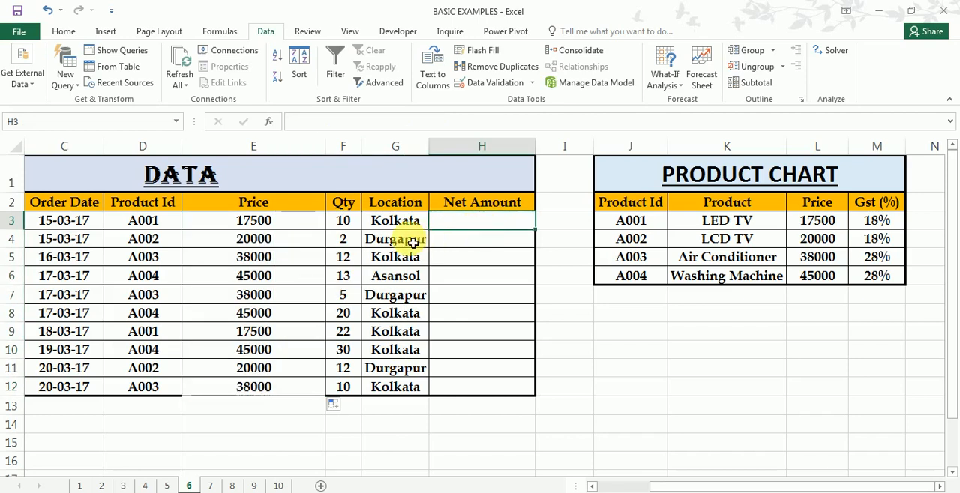
click(280, 222)
click(355, 225)
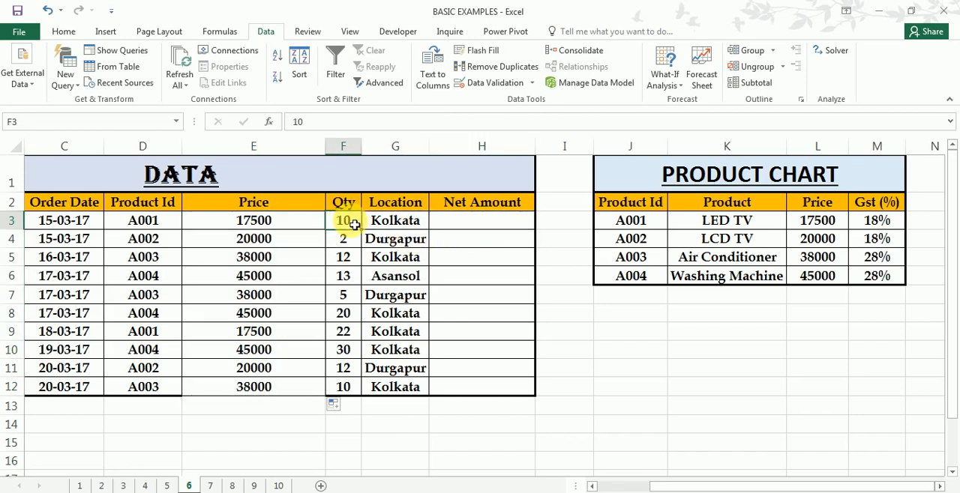
click(502, 228)
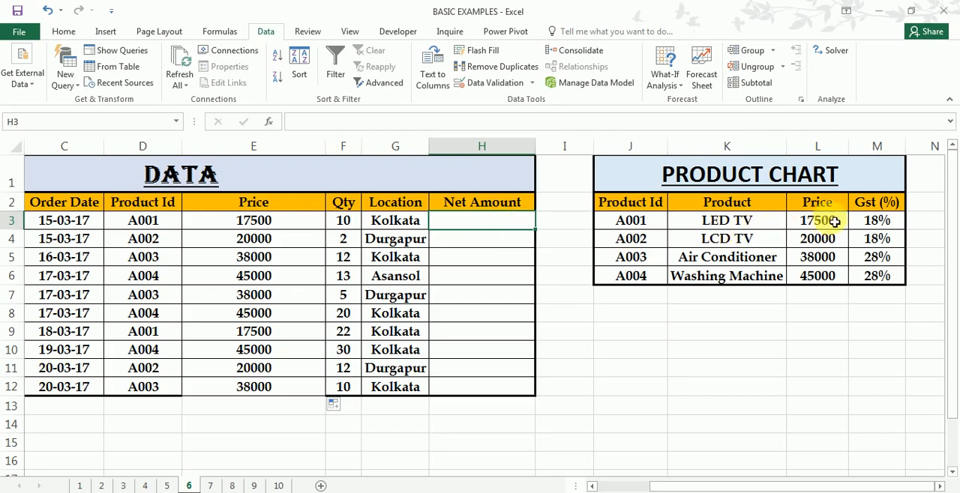
click(880, 223)
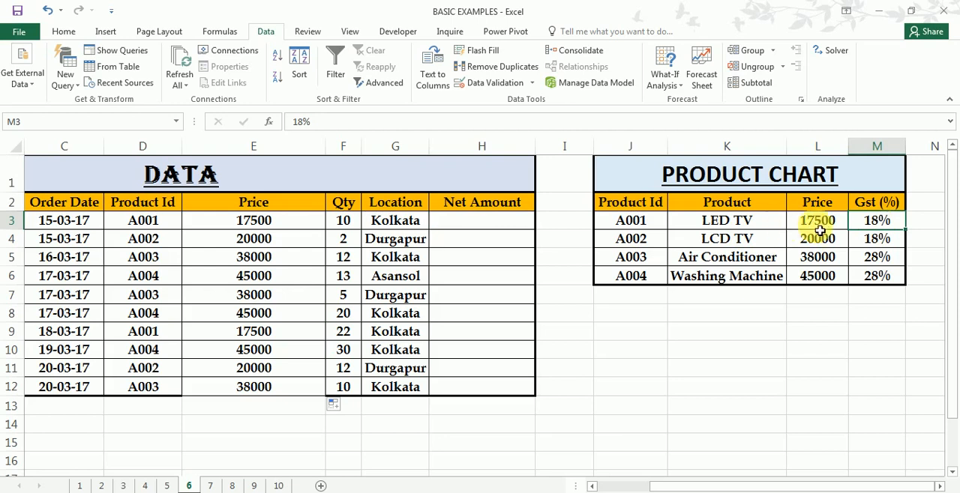
drag(822, 207, 816, 278)
drag(275, 202, 274, 259)
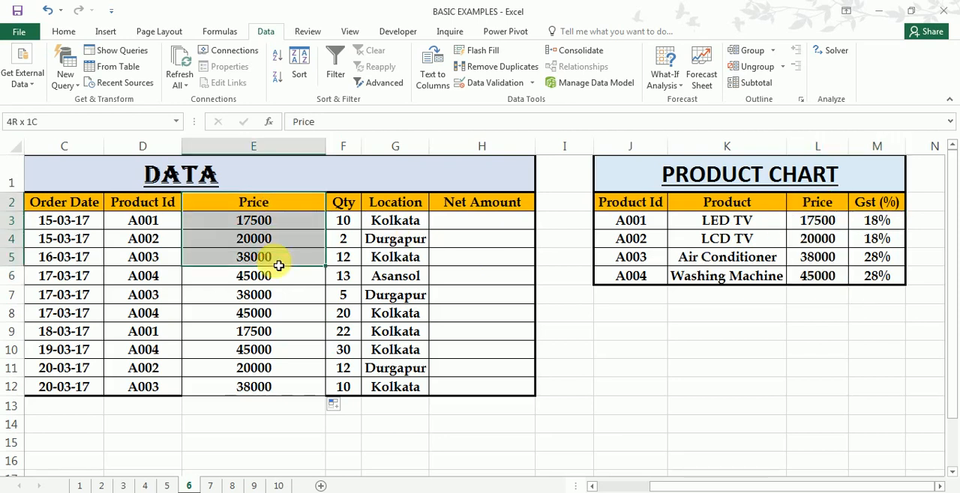
- Start a VLOOKUP formula in H3 with lookup value E3 and the absolute table array $L$2:$M$6
click(493, 221)
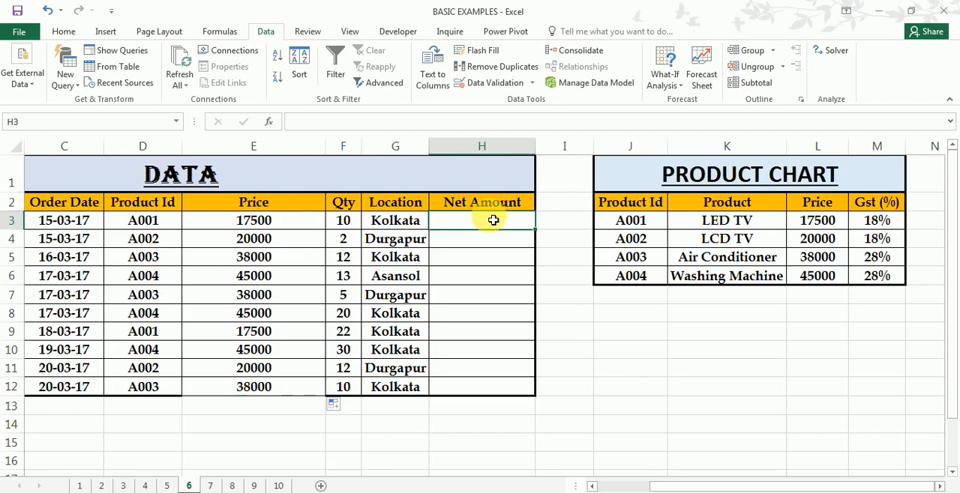
text(=vl)
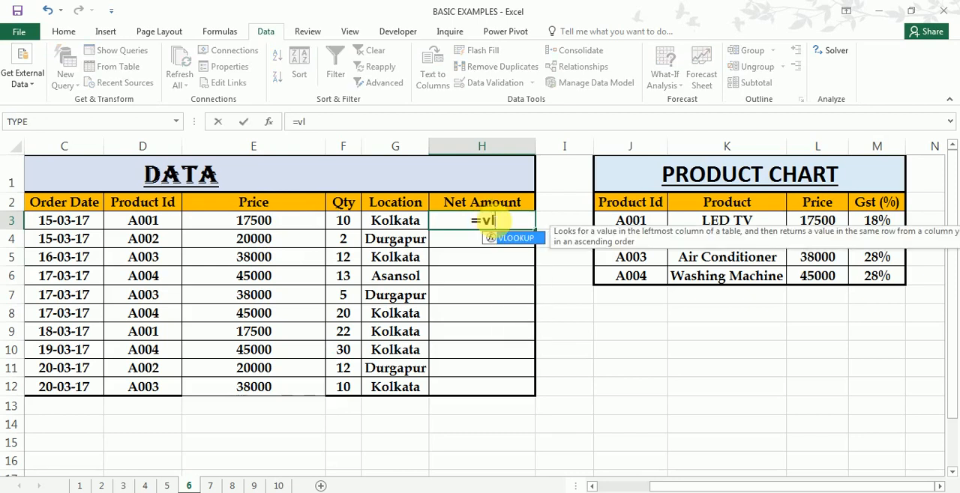
key(Tab)
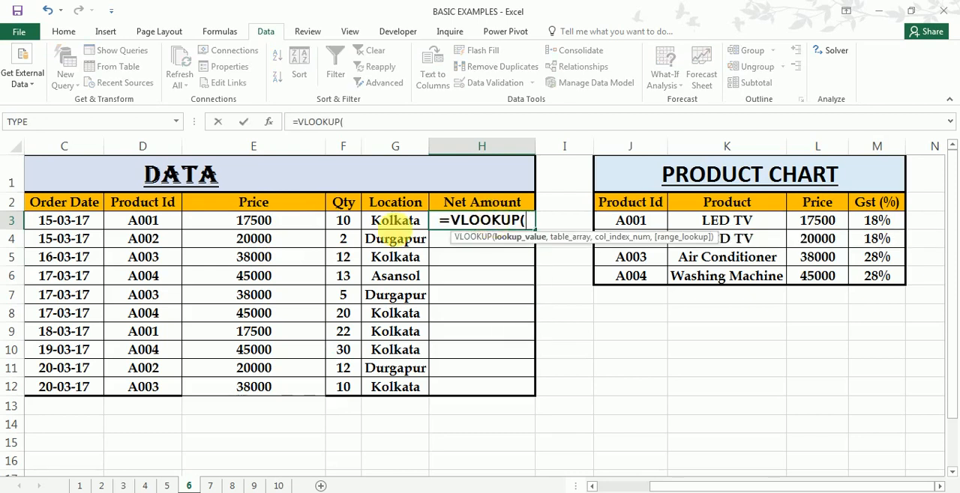
click(280, 221)
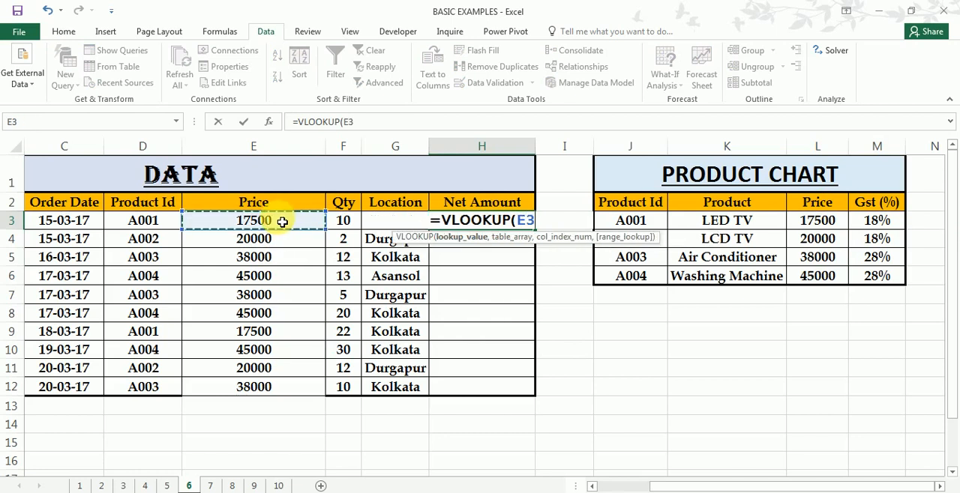
text(,)
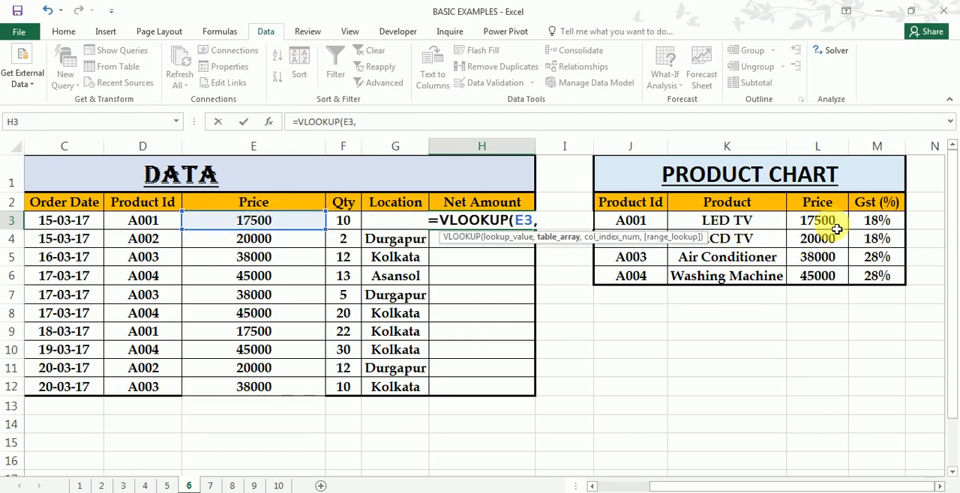
drag(817, 202, 870, 283)
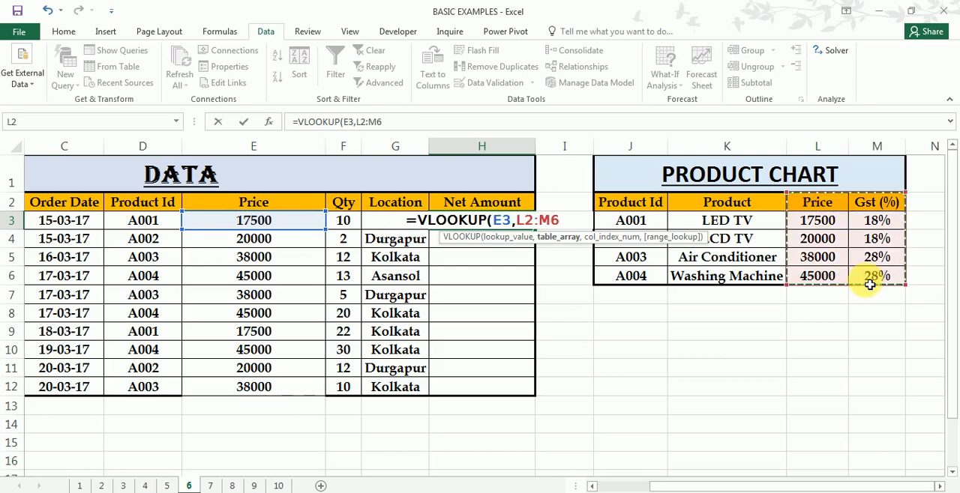
key(F4)
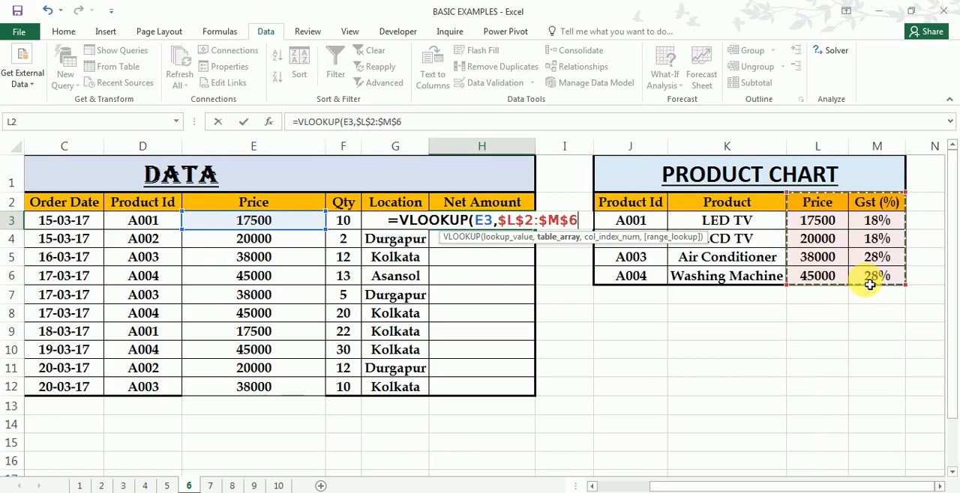
text(,)
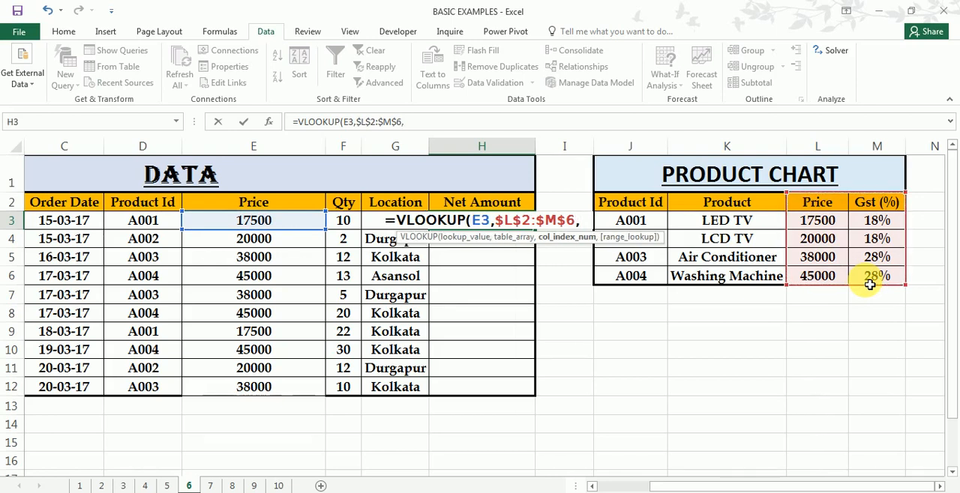
text(2,)
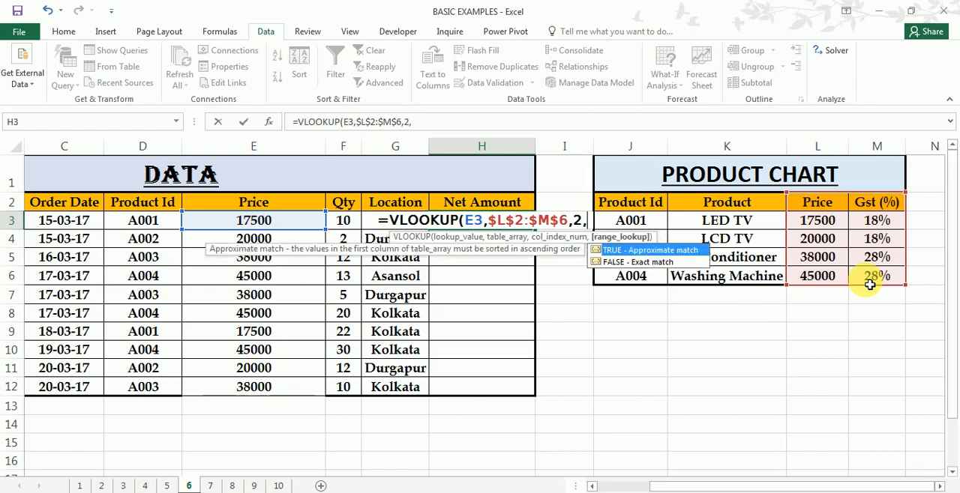
- Complete H3's VLOOKUP with column index 2 and the exact-match option FALSE, and enter the formula
key(Down)
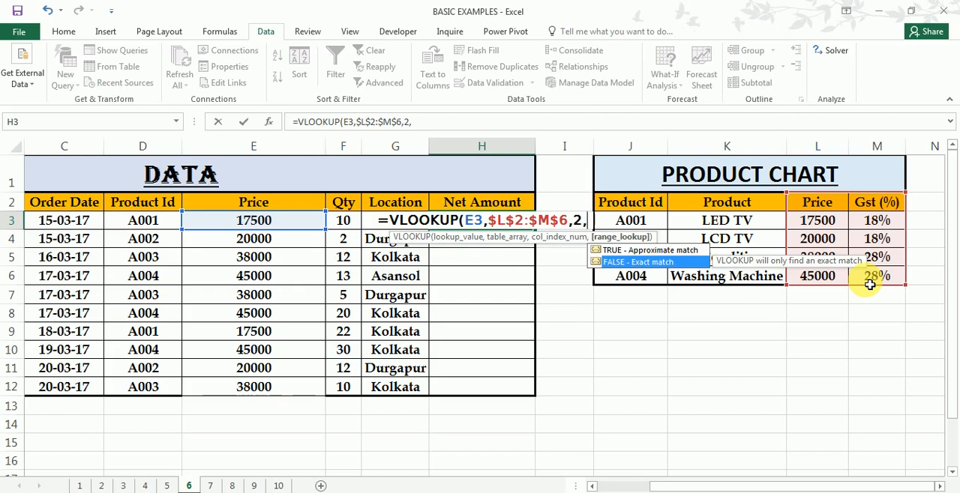
key(Tab)
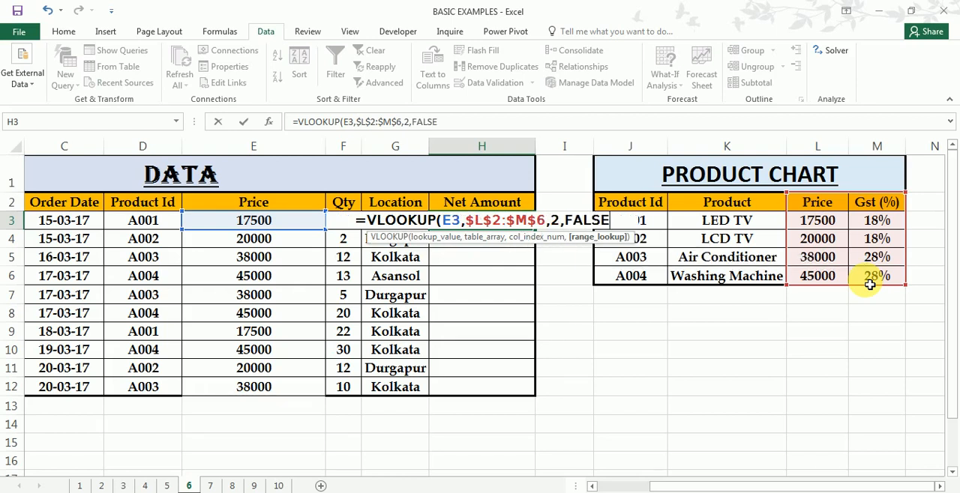
text())
key(Return)
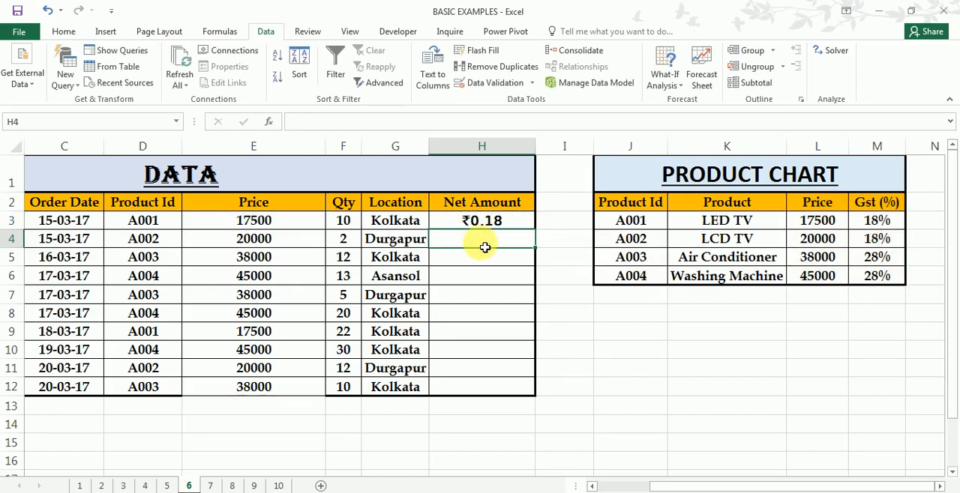
- Multiply H3's VLOOKUP by price times quantity, making the formula =(E3*F3)*VLOOKUP(E3,$L$2:$M$6,2,FALSE)
click(480, 219)
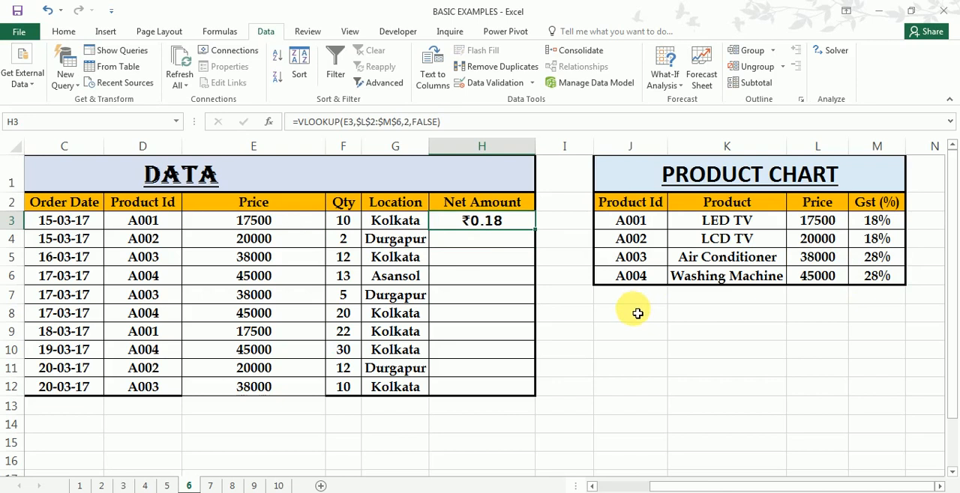
click(298, 123)
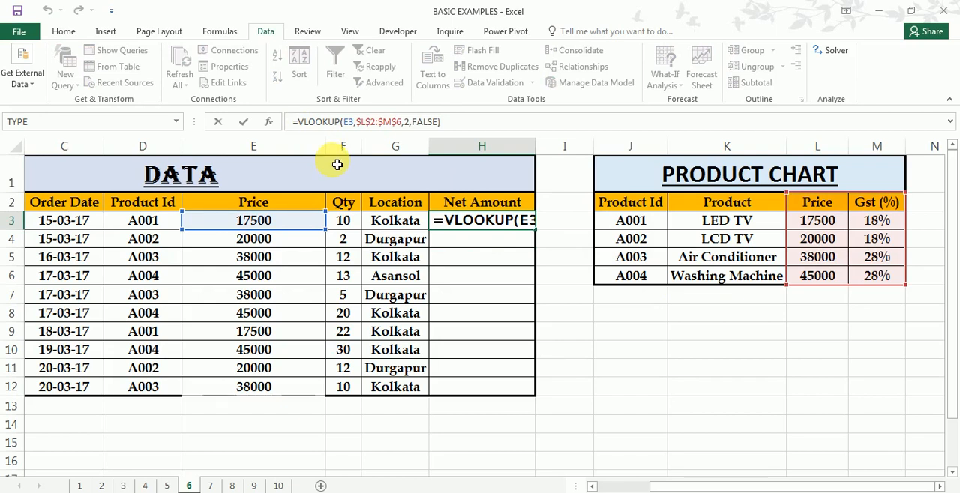
text(()
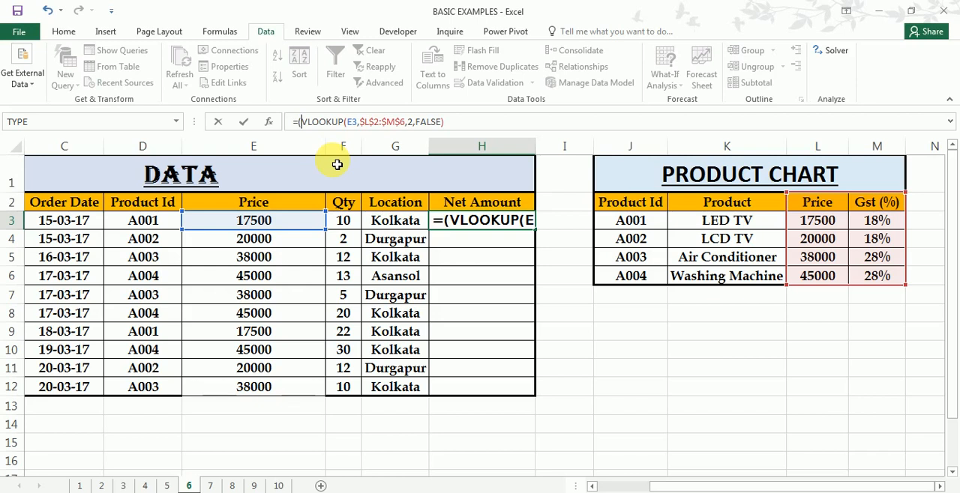
click(271, 227)
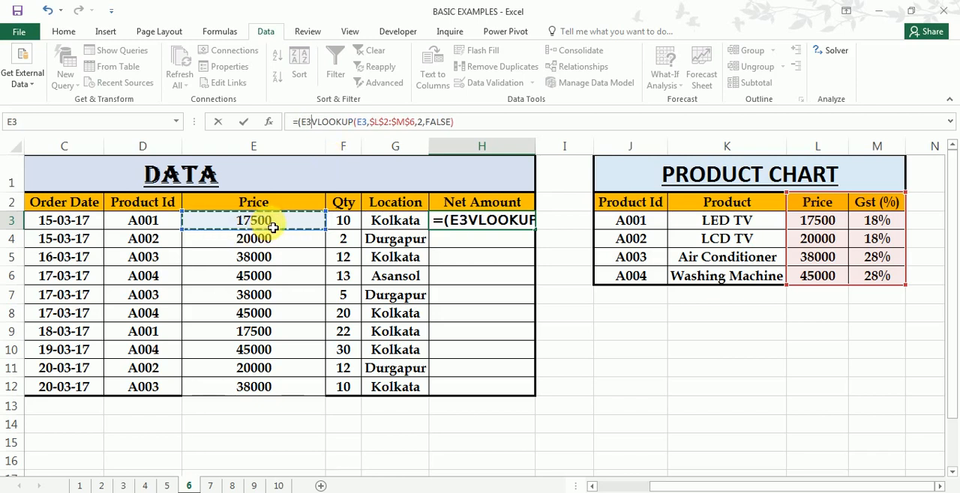
text(*)
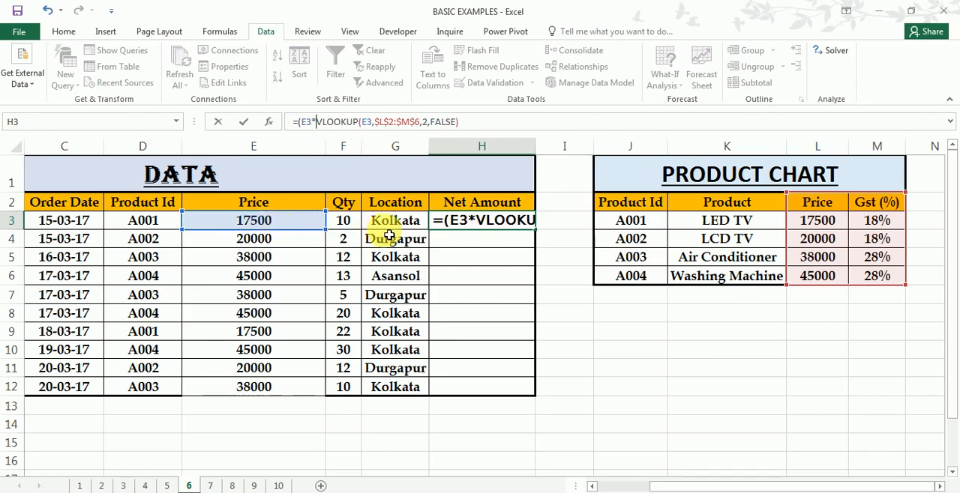
click(352, 225)
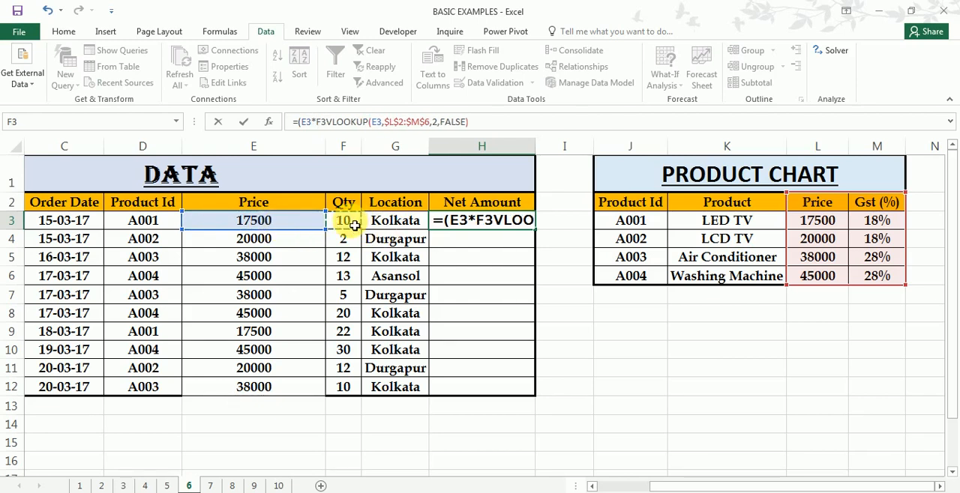
text()*)
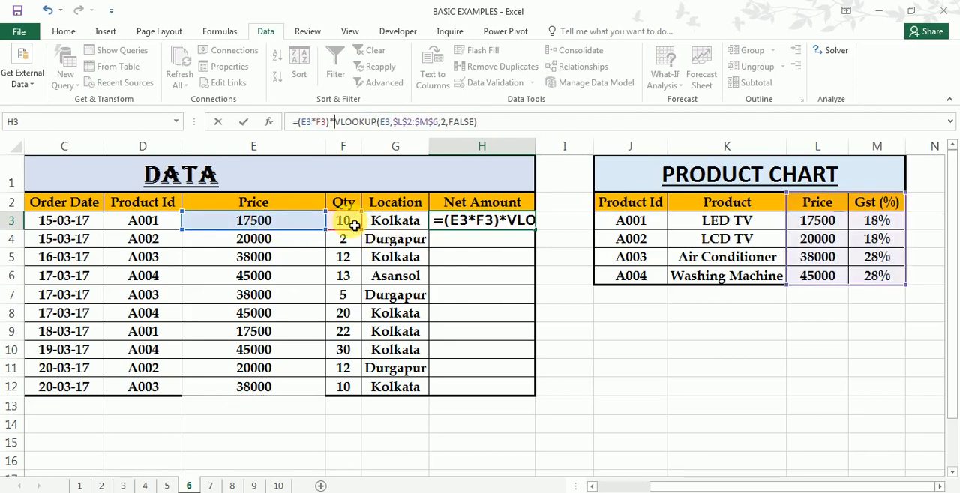
key(Return)
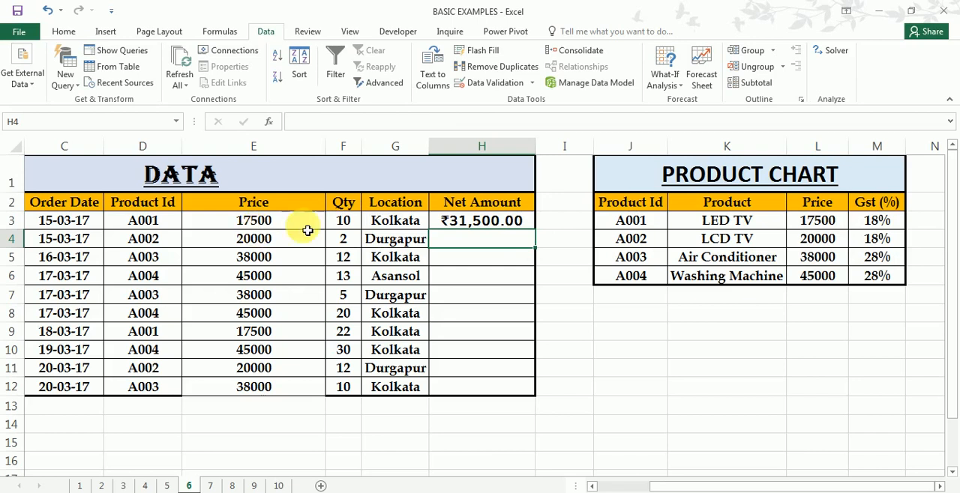
- Enter the check formula =(E3*F3)*M3 in E15 to calculate the first order's GST amount directly
click(291, 447)
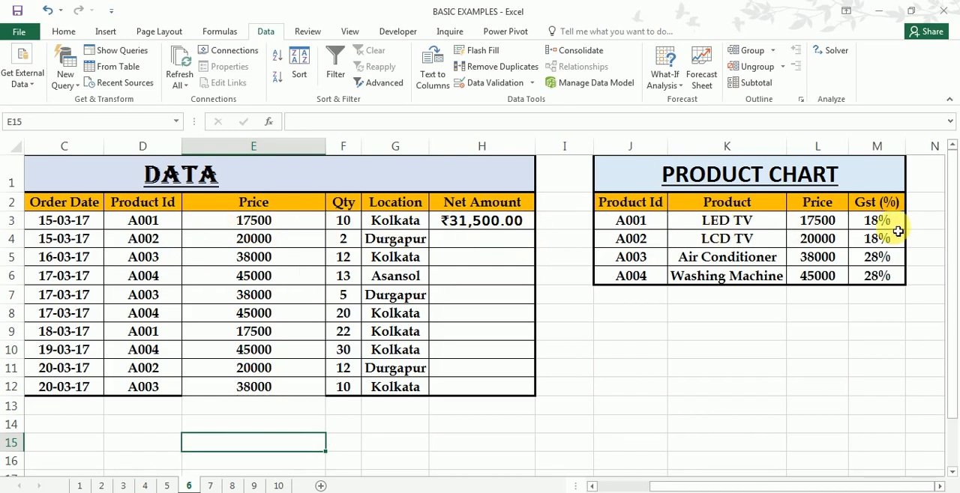
text(=)
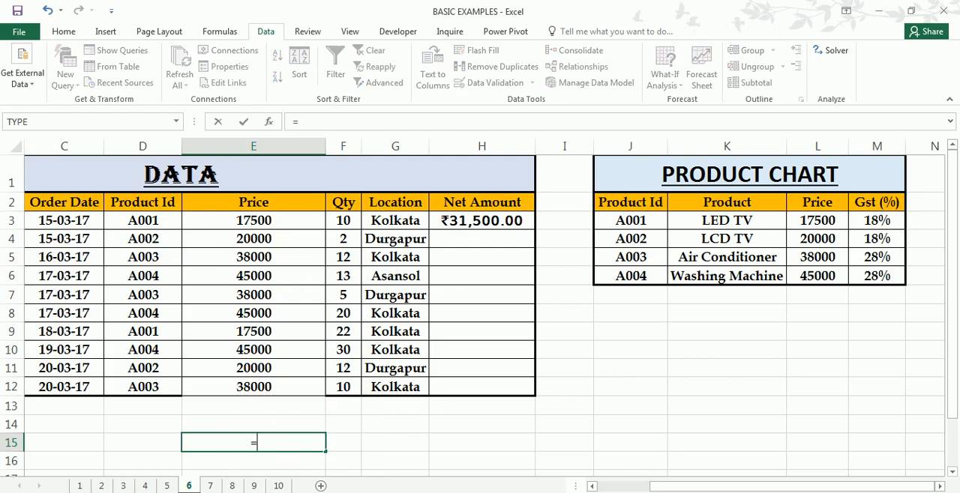
text(()
click(284, 224)
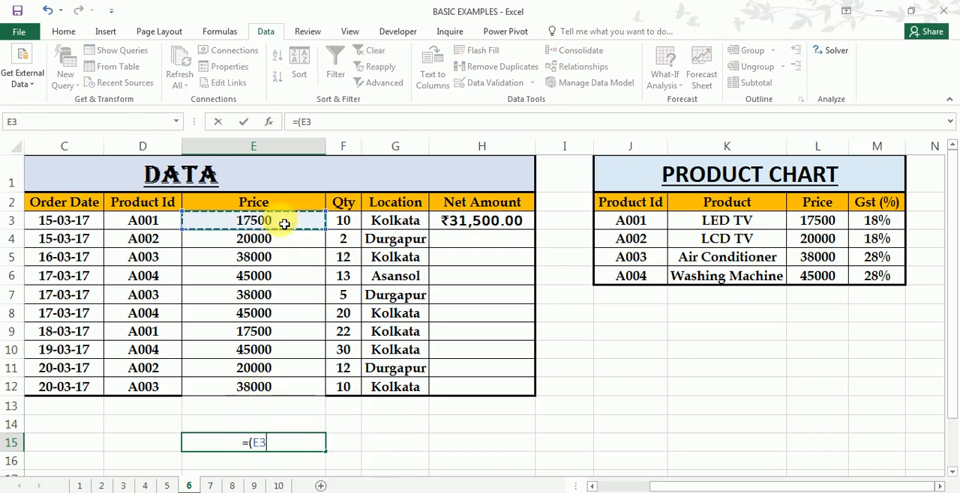
text(*)
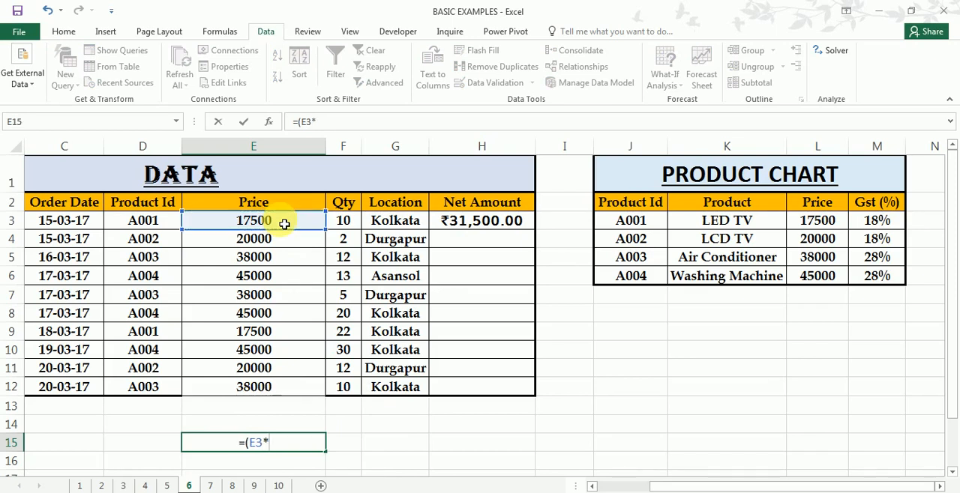
click(352, 224)
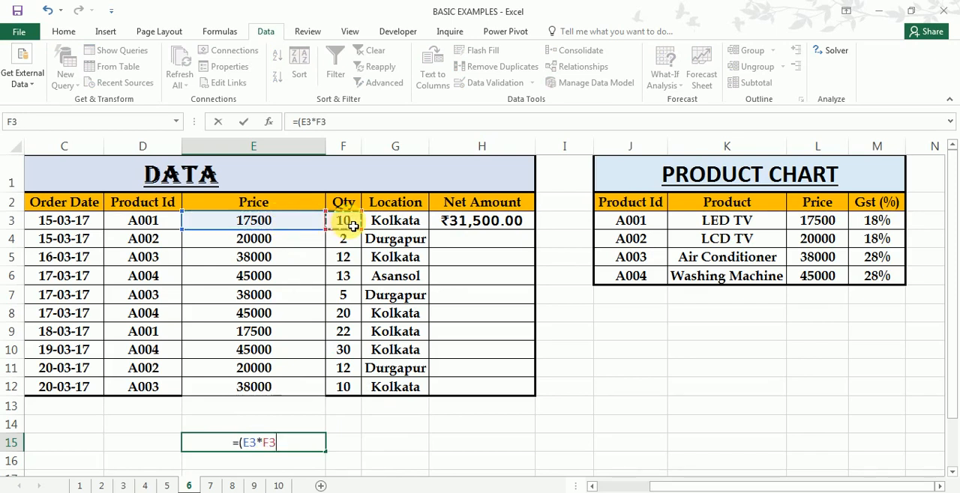
text()*)
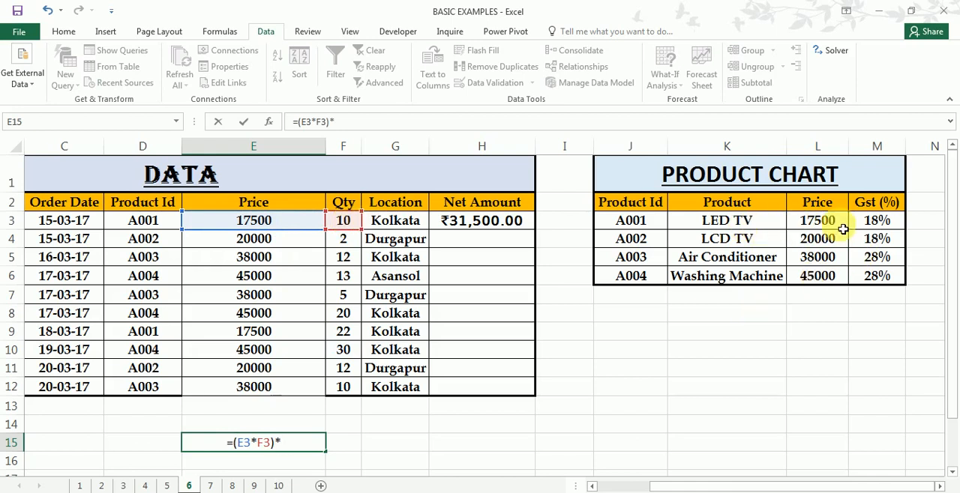
click(897, 228)
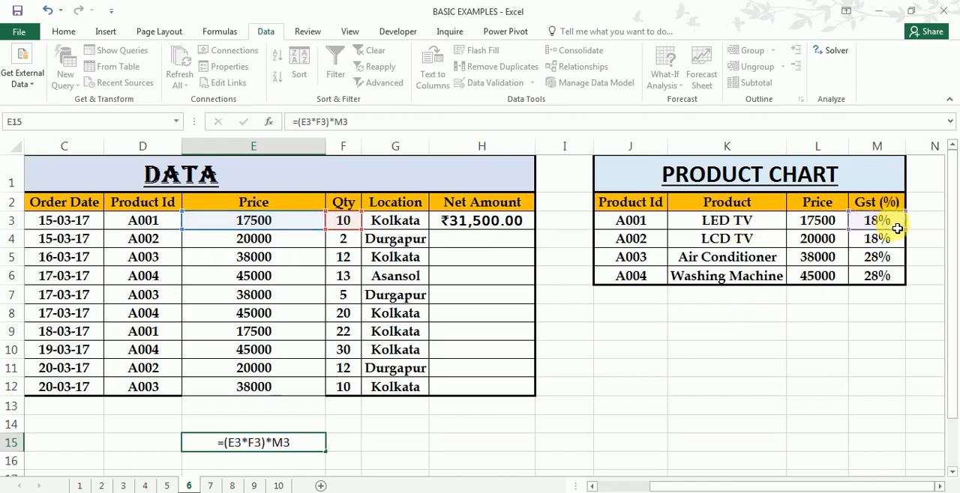
key(Return)
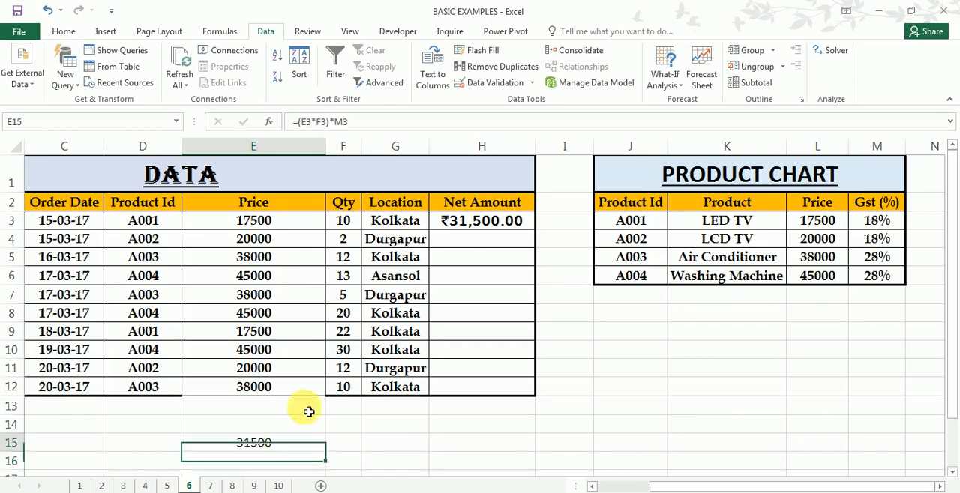
- Enclose H3's whole GST calculation in an outer pair of parentheses
click(507, 228)
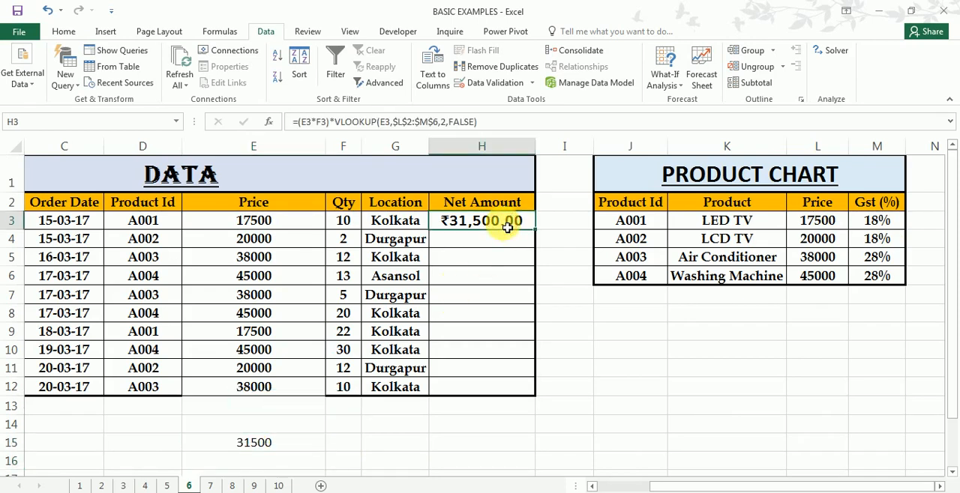
click(297, 122)
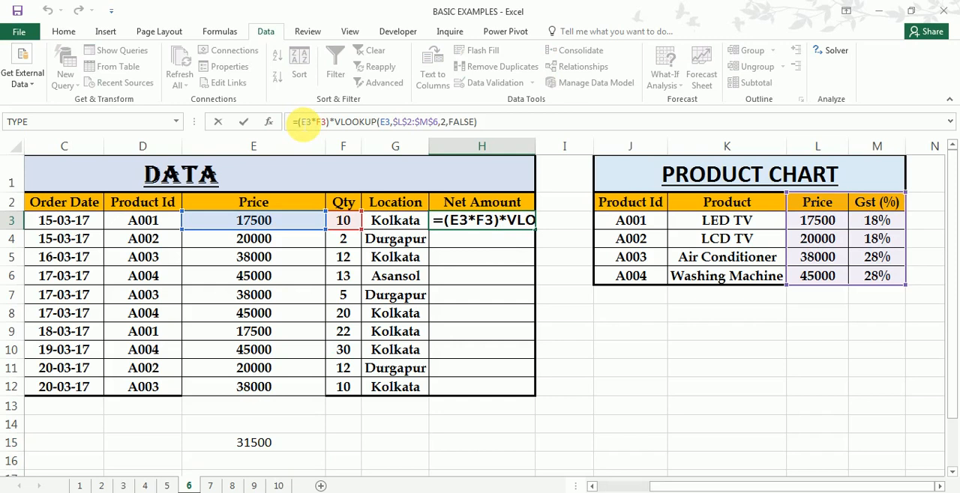
text(()
click(481, 122)
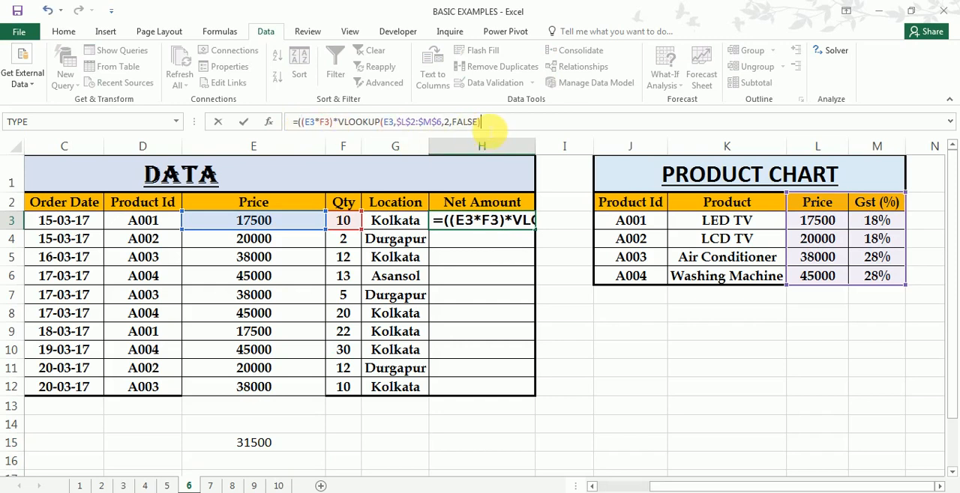
text())
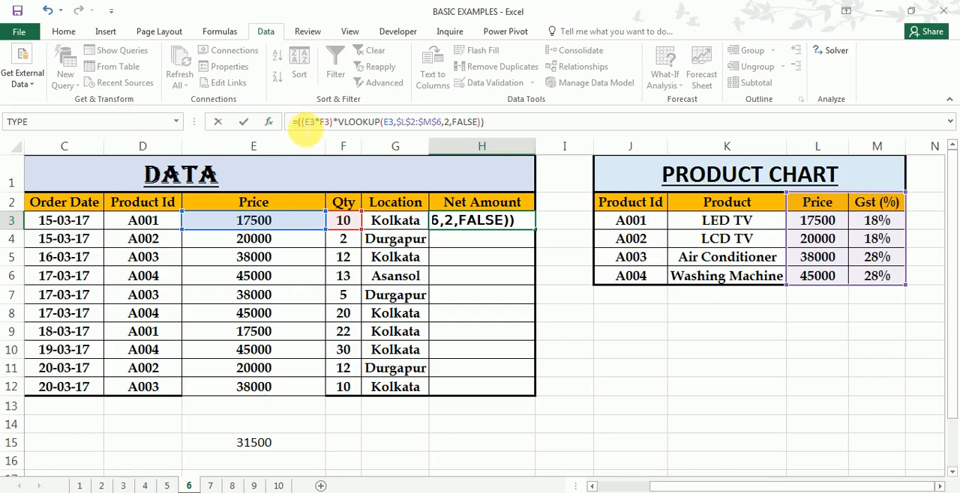
- Add price times quantity before H3's GST calculation and enter the formula =(E3*F3)+((E3*F3)*VLOOKUP(E3,$L$2:$M$6,2,FALSE))
click(297, 123)
text(()
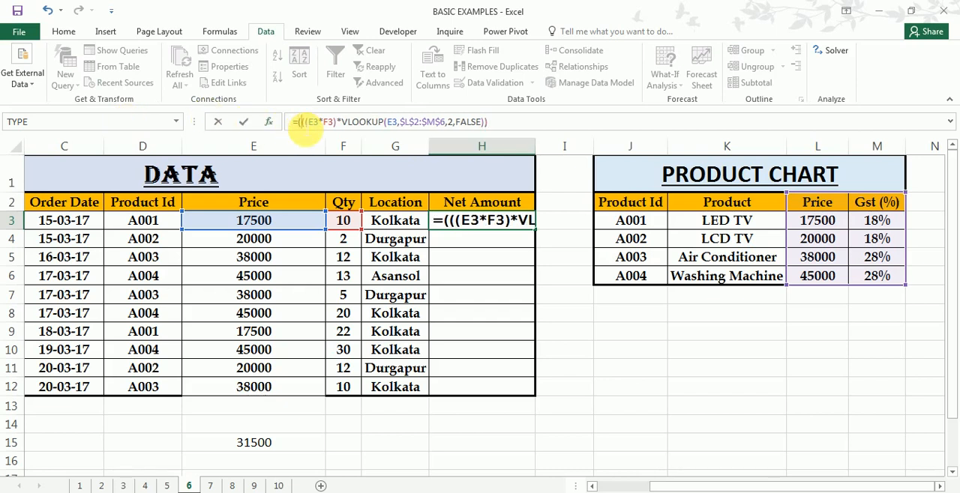
click(275, 226)
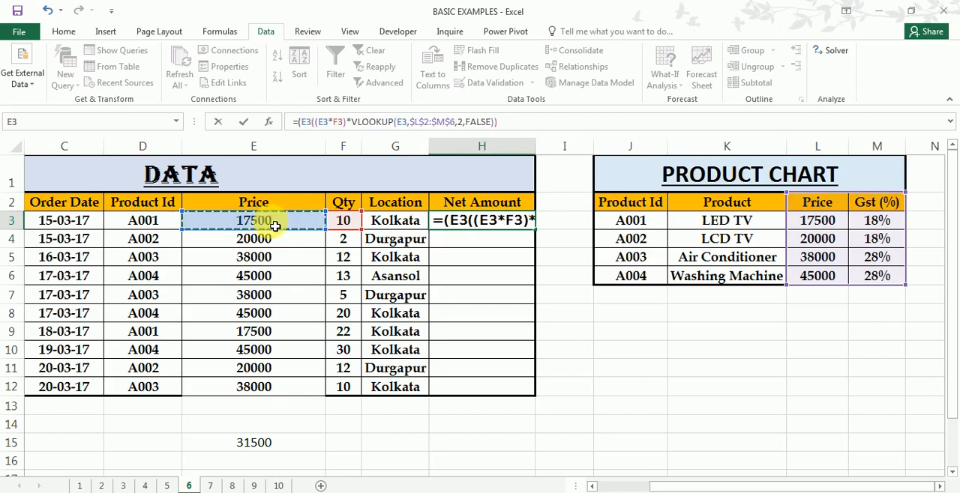
text(*)
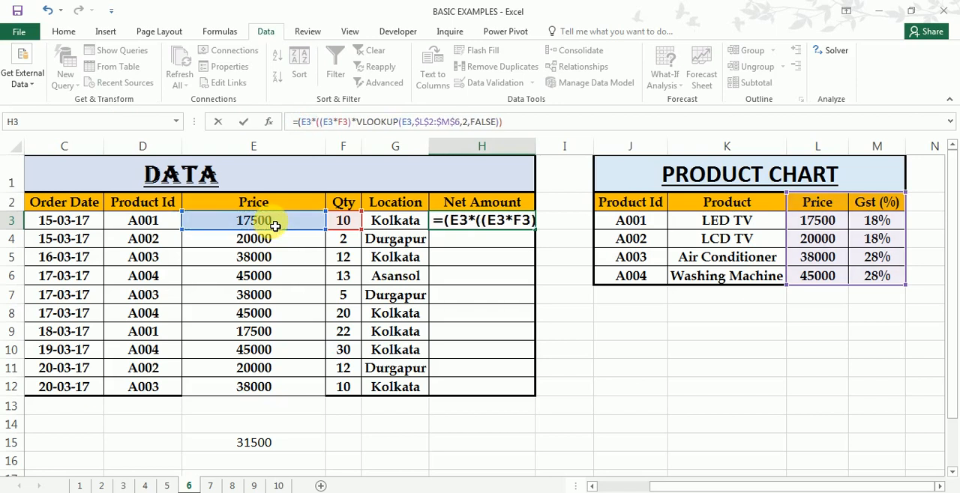
click(357, 223)
text())
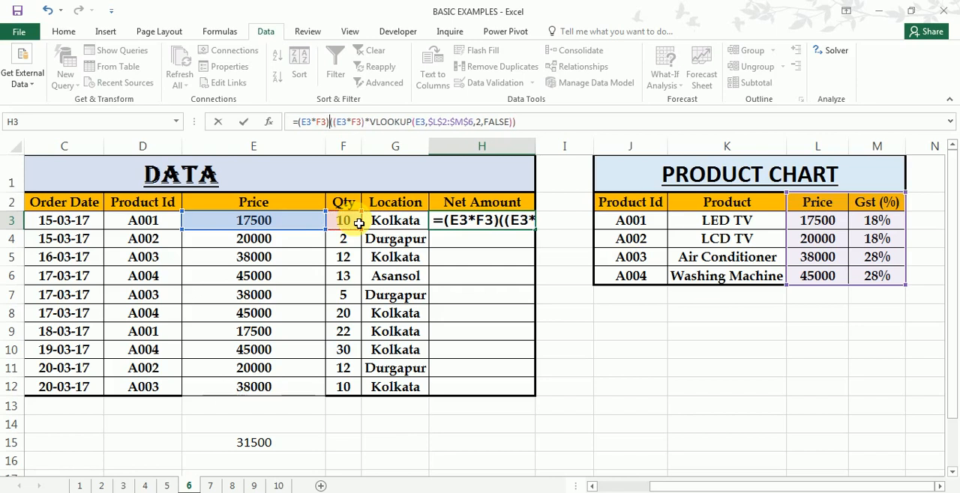
text(+)
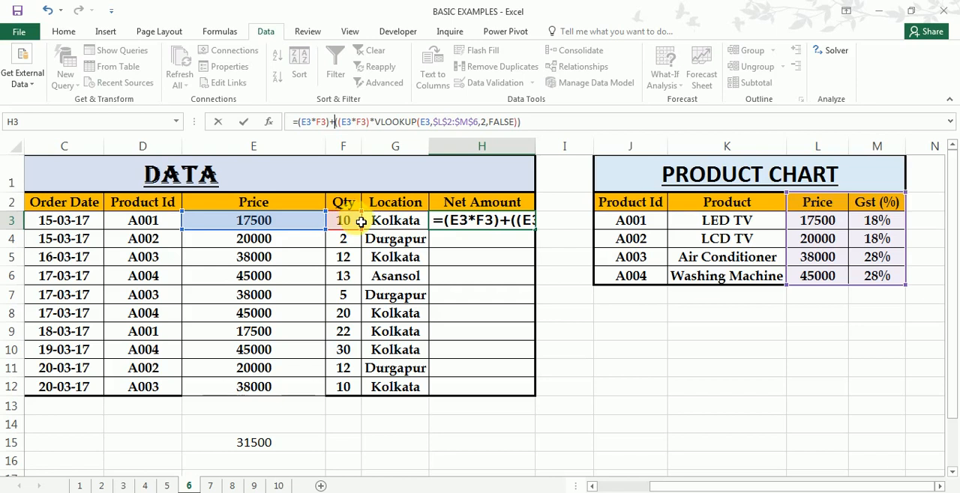
click(300, 121)
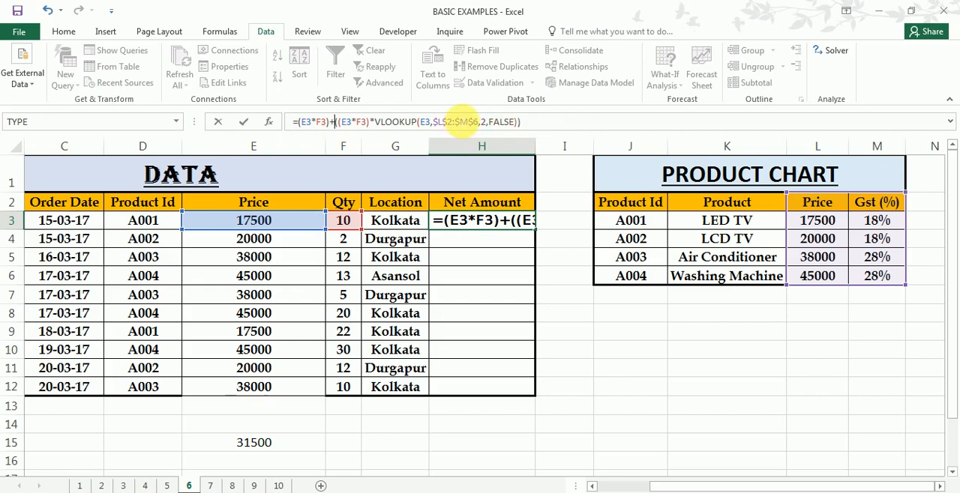
key(ctrl+Return)
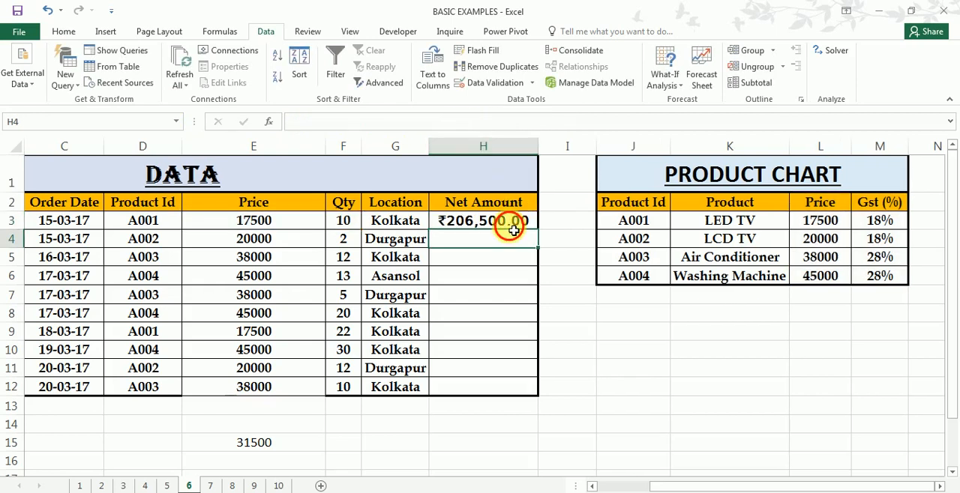
- Fill H3's Net Amount formula down to H12 and autofit column H to its contents
drag(546, 235, 503, 390)
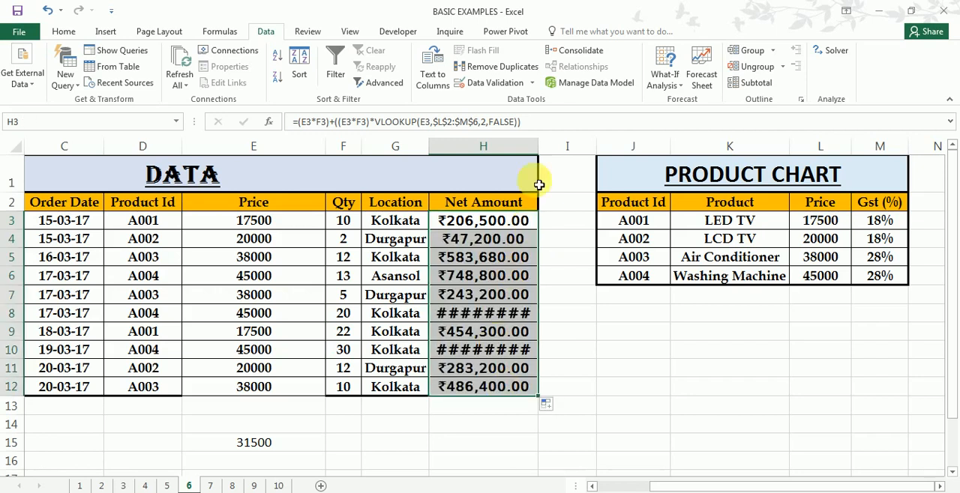
double_click(538, 146)
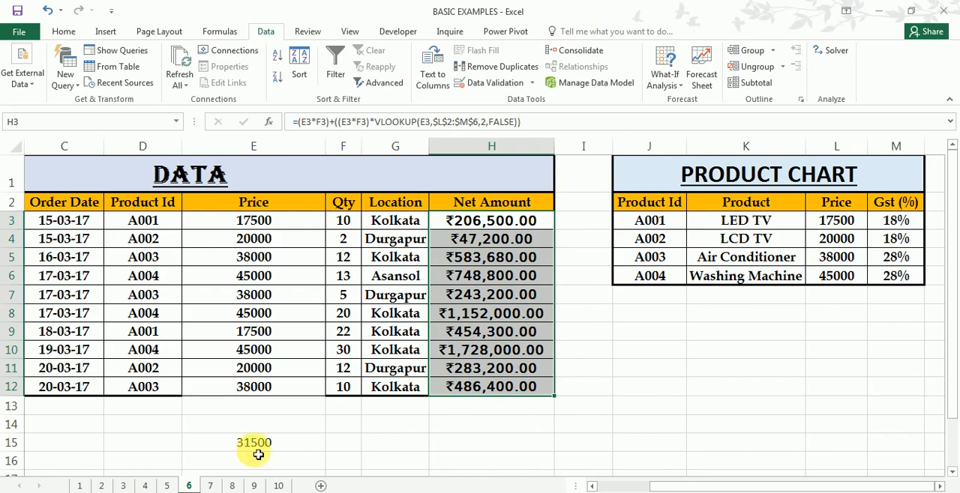
- Enter the check formula =(E3*F3) in F15 and widen column F enough to show its value
click(353, 447)
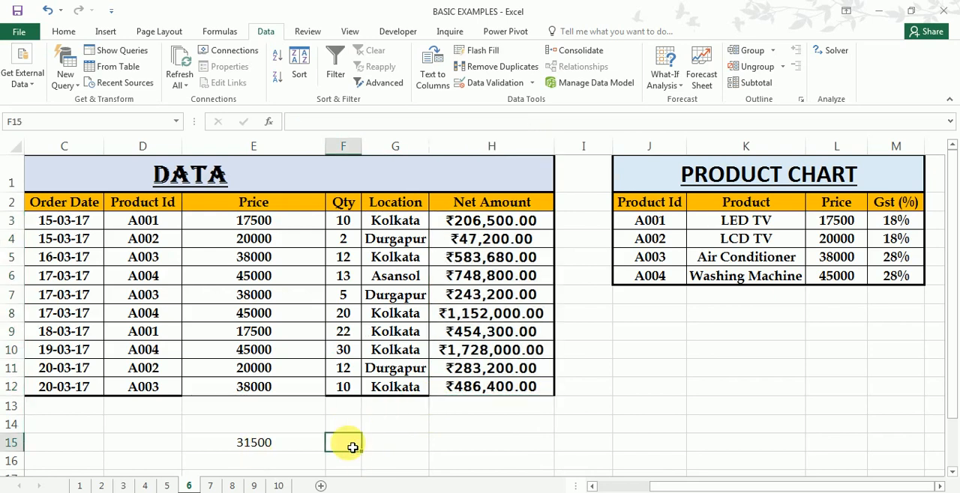
text(=)
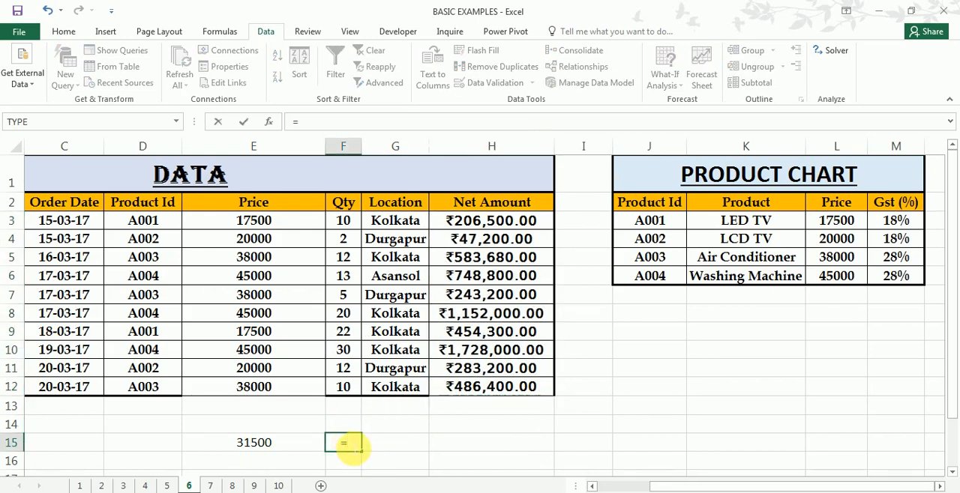
text(()
click(269, 224)
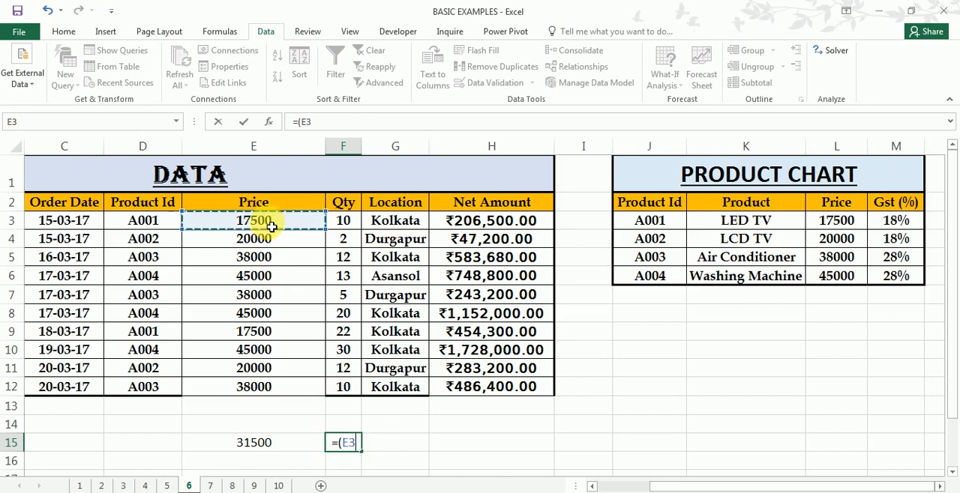
text(*)
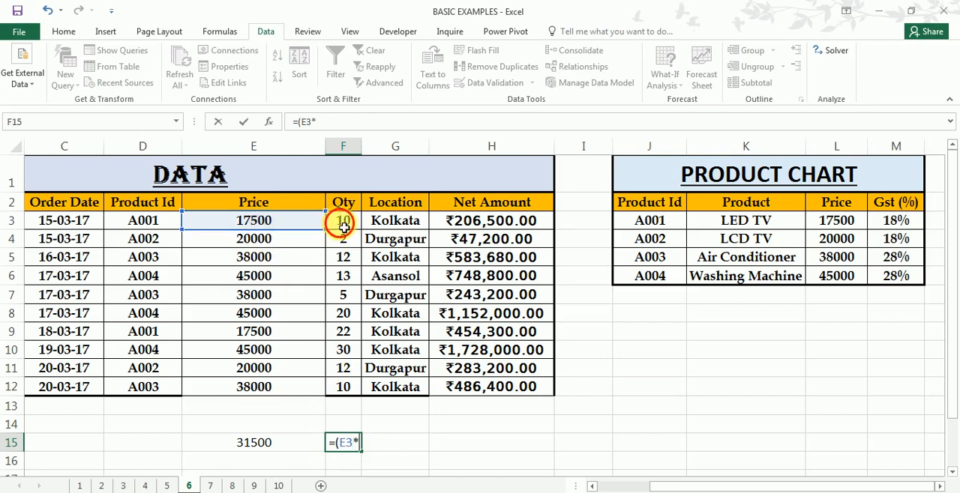
click(343, 222)
text())
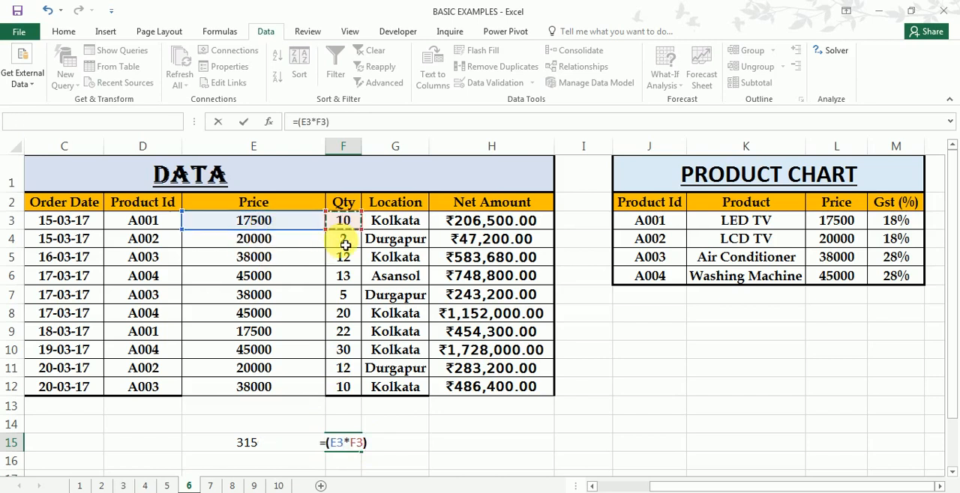
key(Return)
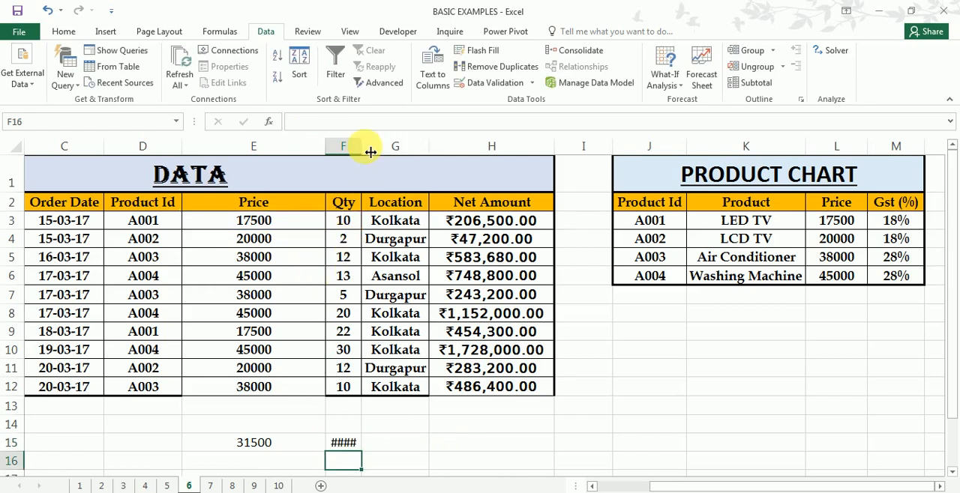
drag(371, 152, 387, 150)
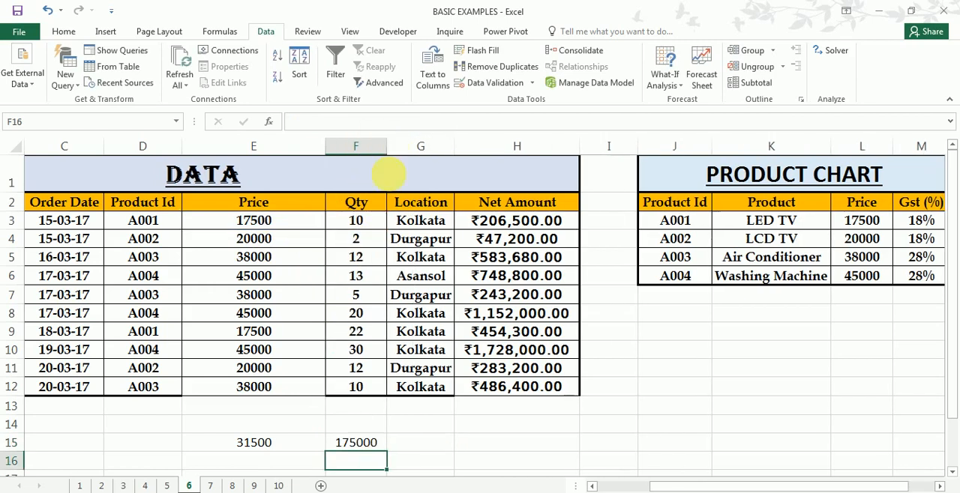
- Total E15:F15 in G15 with AutoSum and compare it with the first order's Net Amount in H3
click(406, 439)
drag(317, 443, 423, 446)
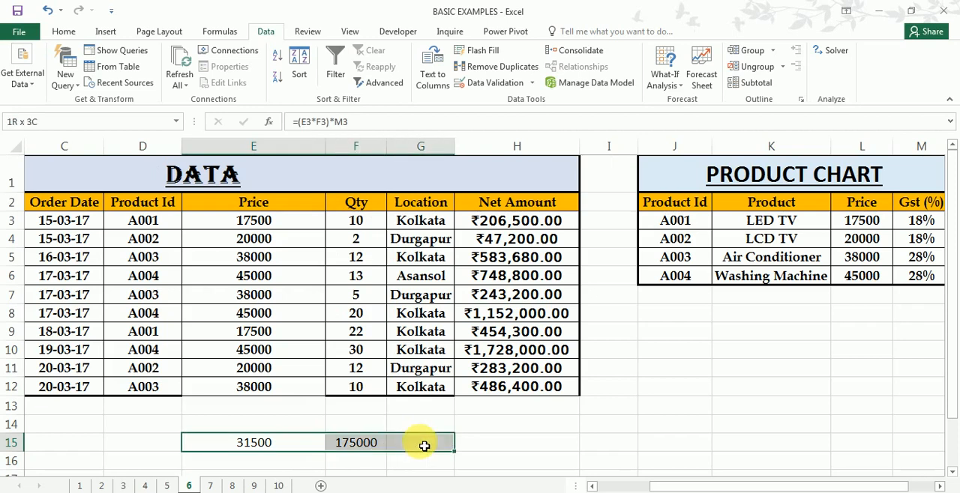
click(63, 32)
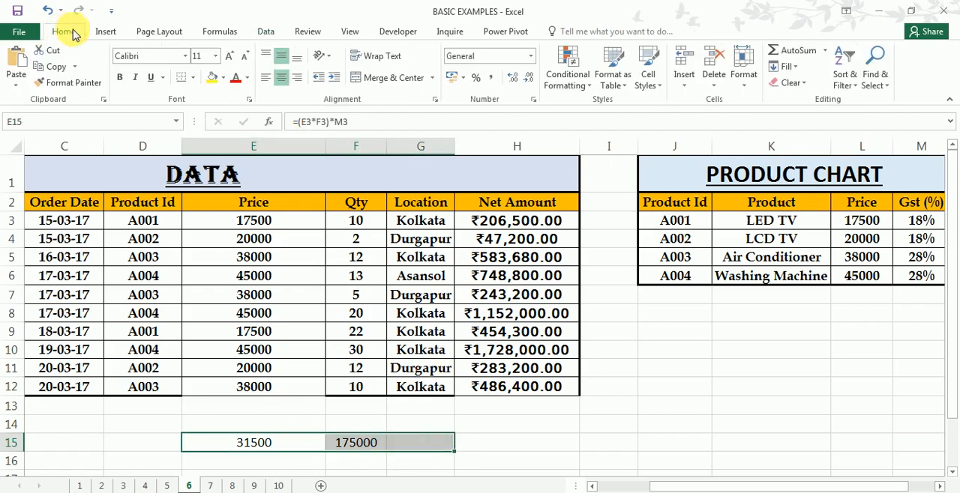
click(799, 53)
click(434, 448)
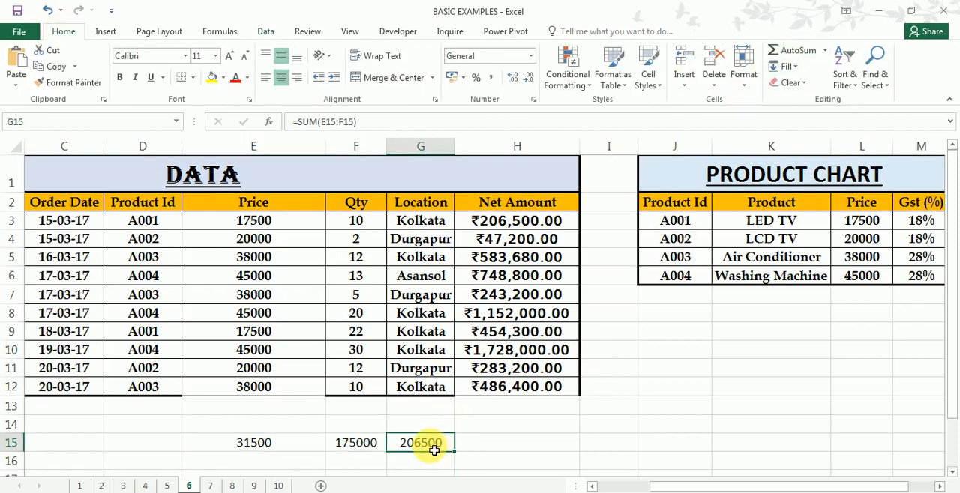
click(546, 221)
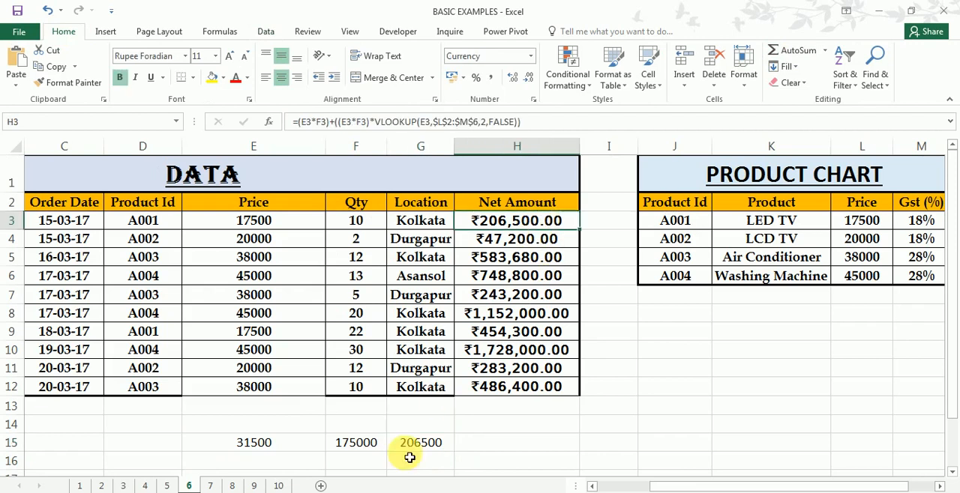
click(411, 449)
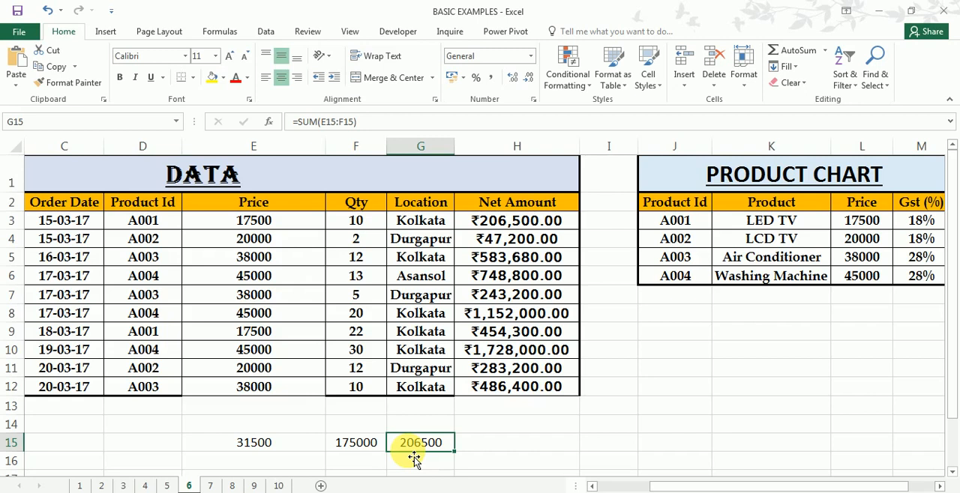
- Open sheet 7 and examine the EAST, SOUTH, WEST and NORTH tables and the FIND THE AMOUNT list
click(210, 487)
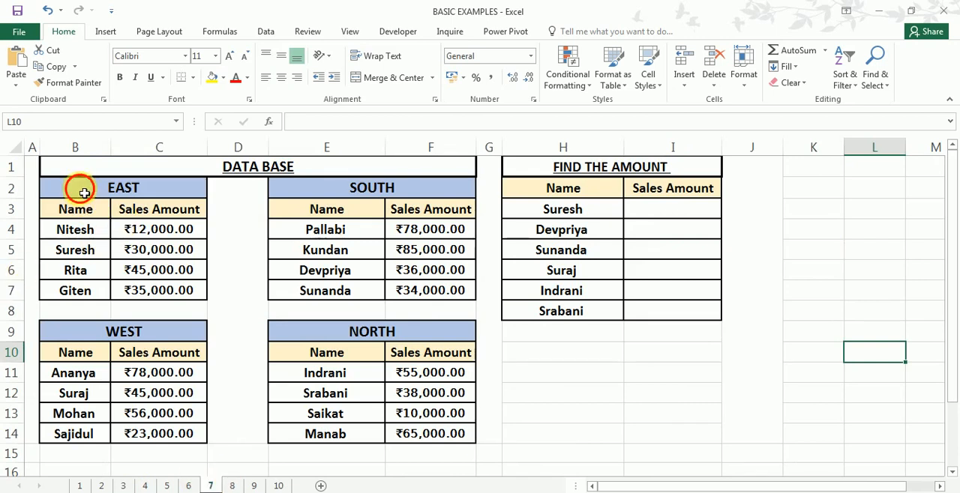
drag(80, 187, 143, 294)
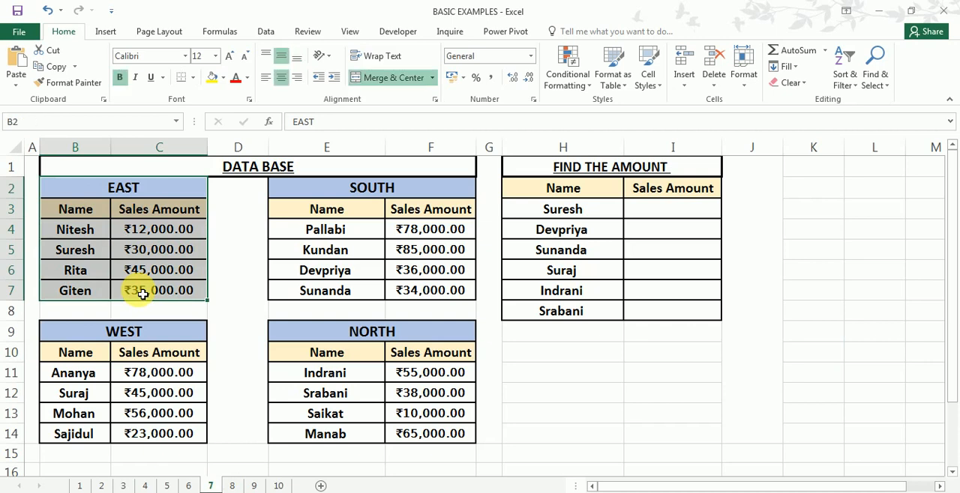
drag(332, 188, 332, 298)
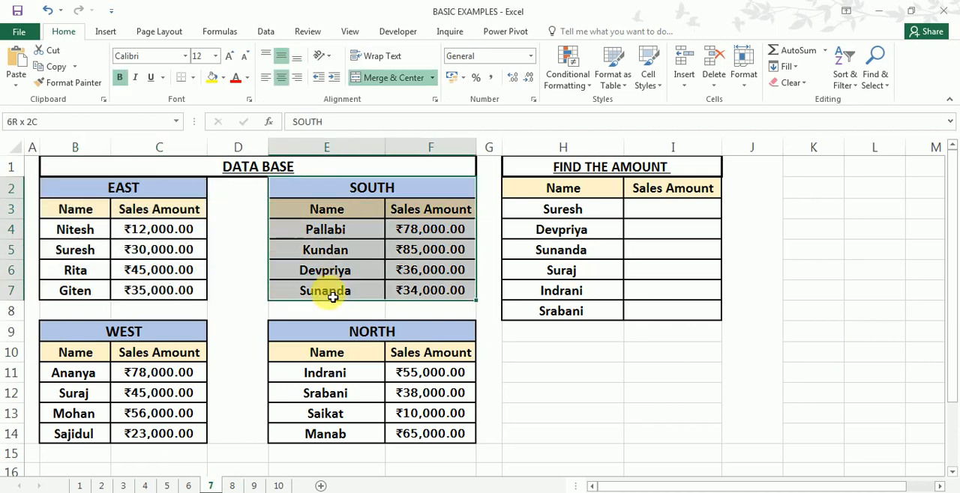
drag(100, 336, 93, 439)
drag(381, 330, 379, 429)
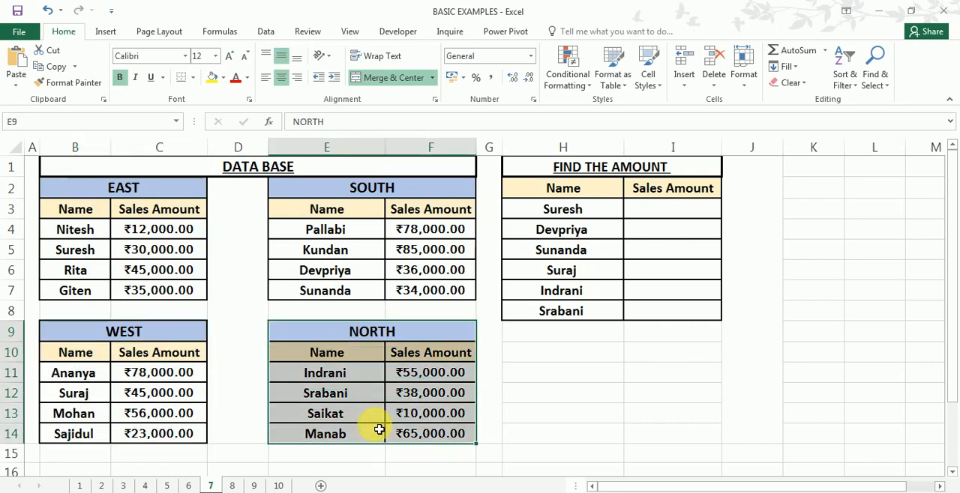
click(576, 213)
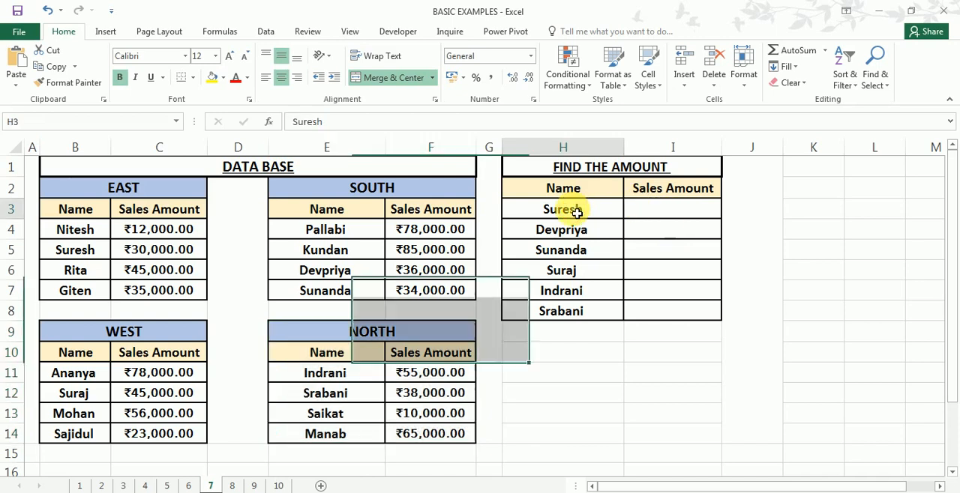
click(683, 213)
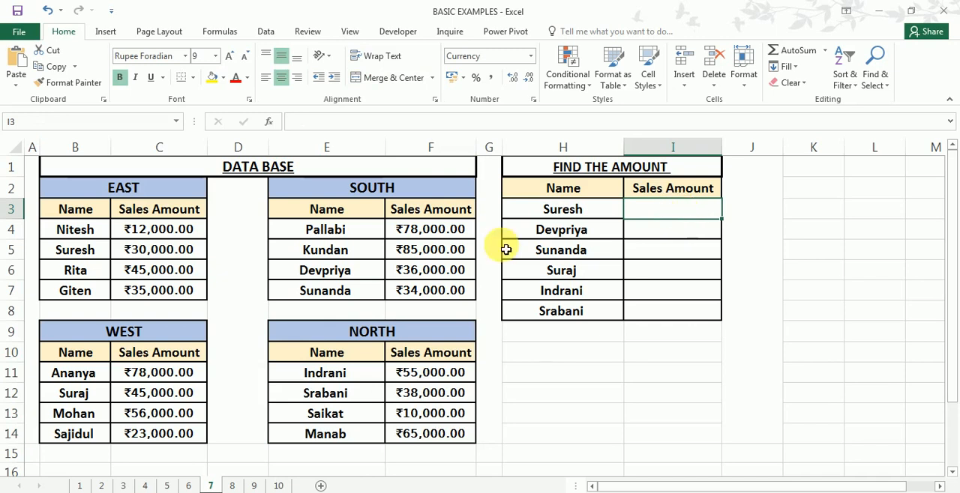
drag(65, 209, 196, 292)
drag(315, 211, 437, 288)
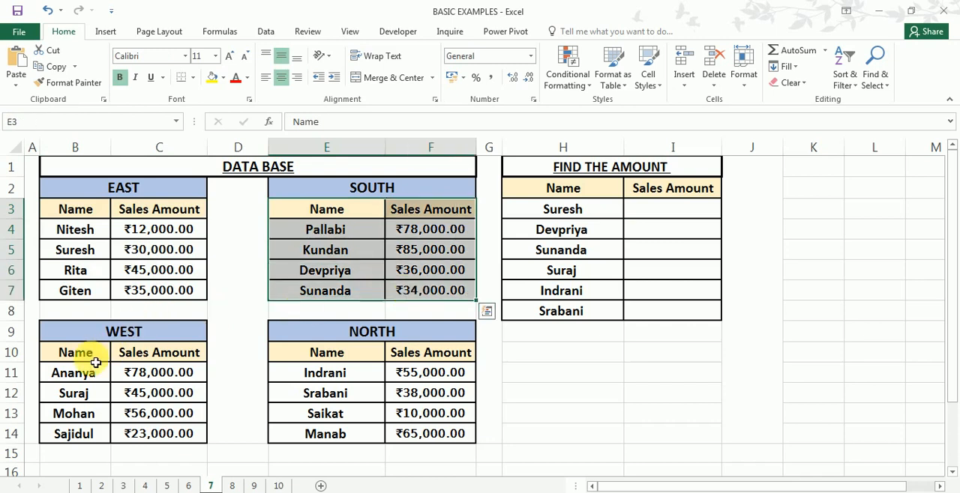
drag(95, 354, 168, 435)
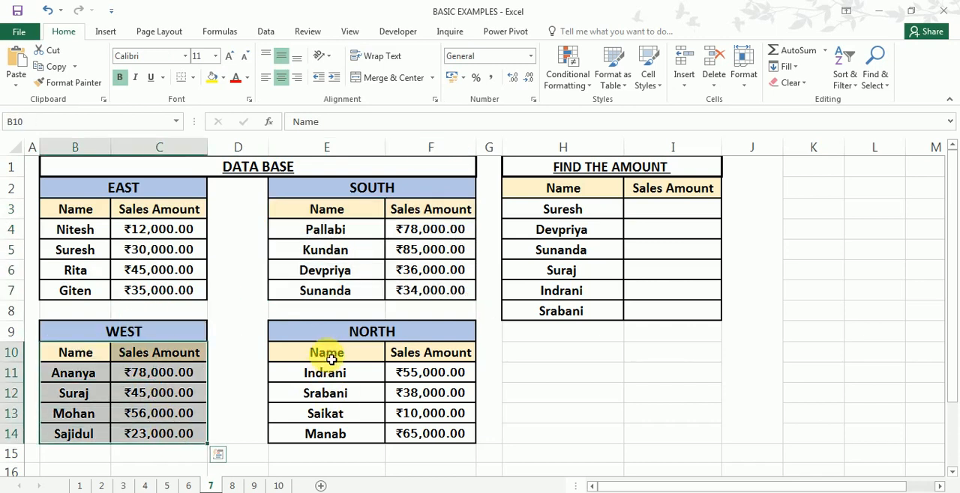
drag(322, 354, 429, 433)
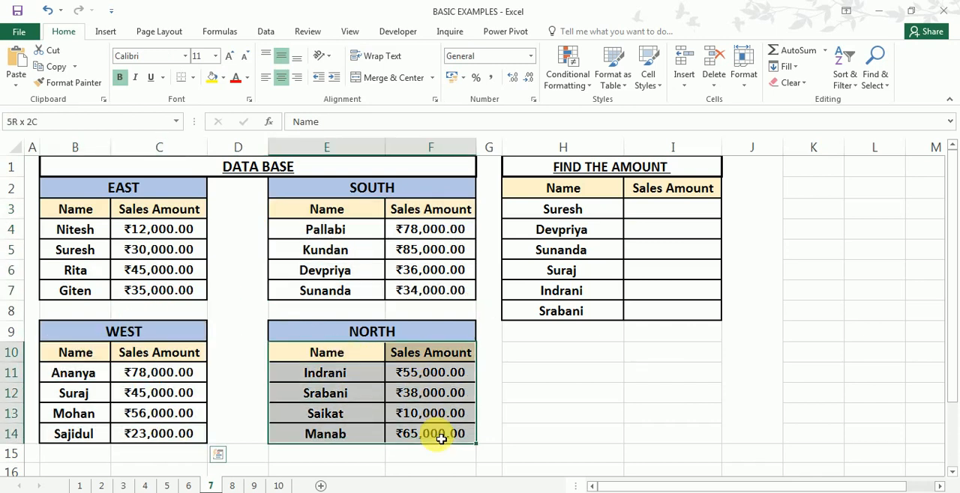
- Begin a VLOOKUP in I3 with H3 as the lookup value and the EAST range locked as $B$4:$C$7
click(646, 215)
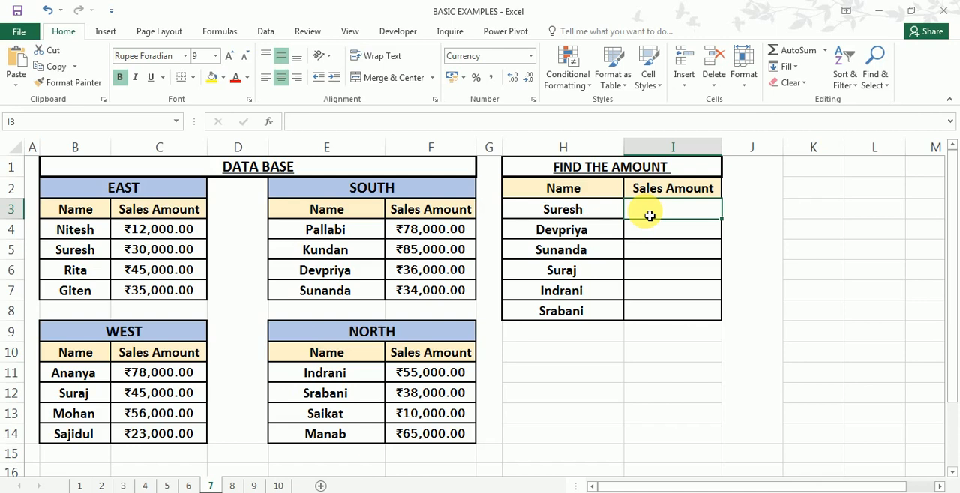
text(=)
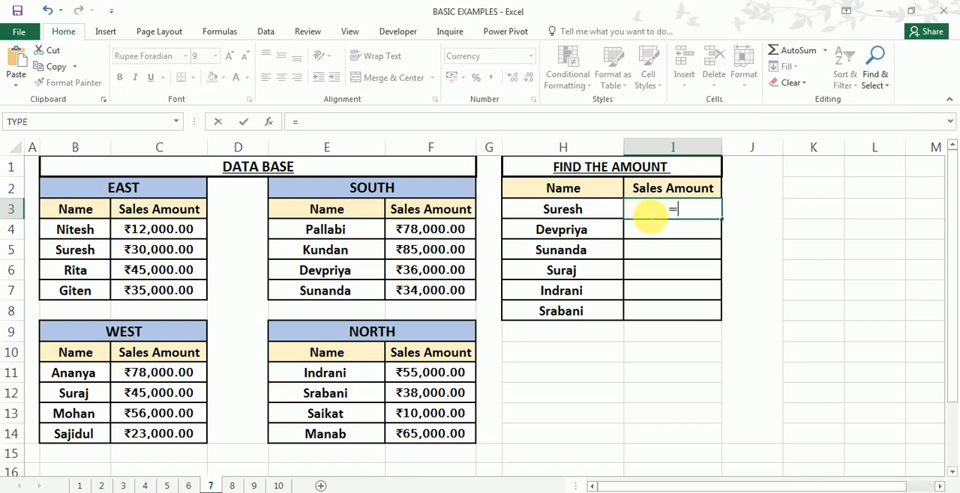
text(vlo)
key(Tab)
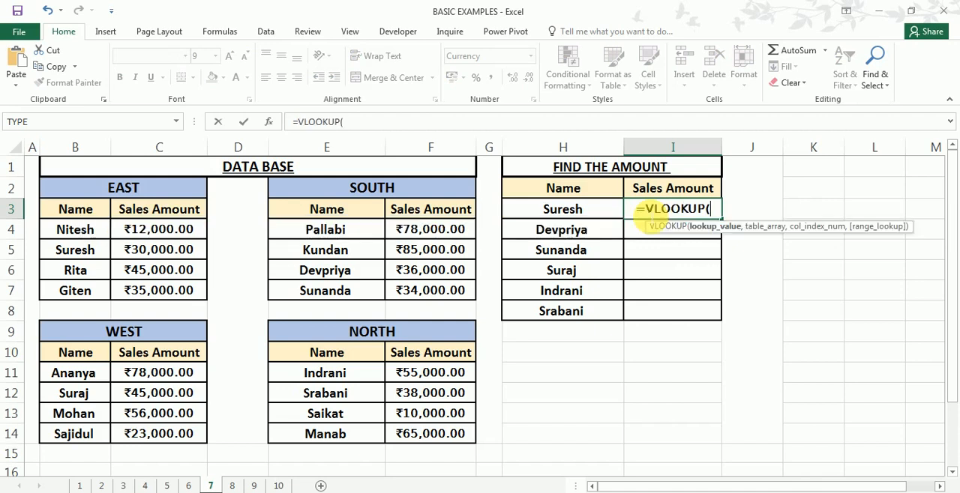
click(564, 214)
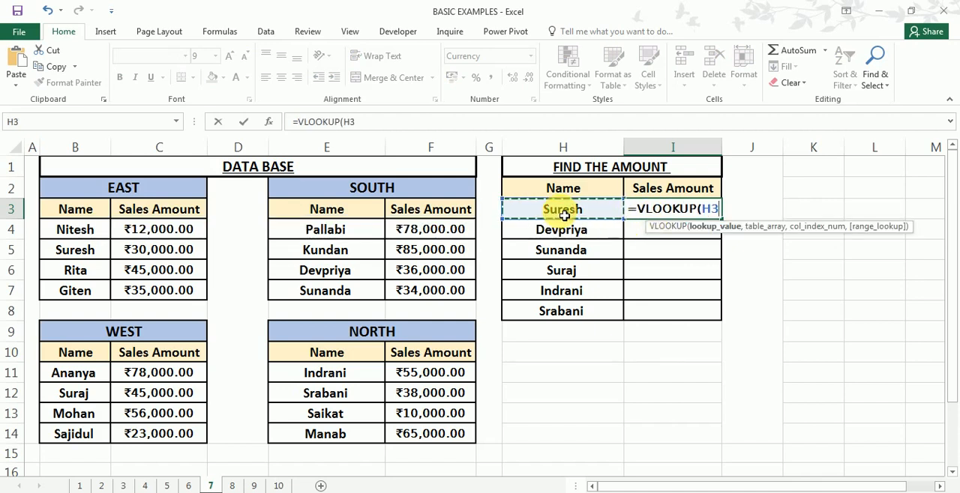
text(,)
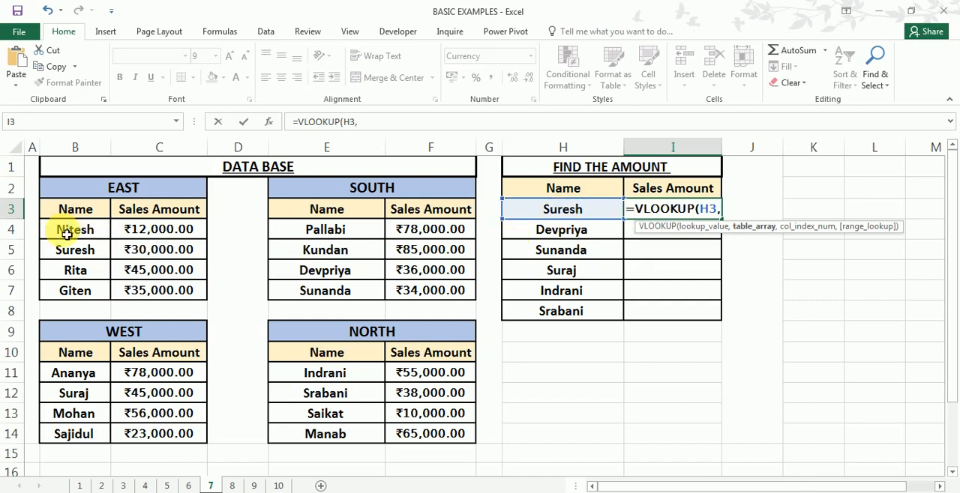
drag(71, 230, 181, 293)
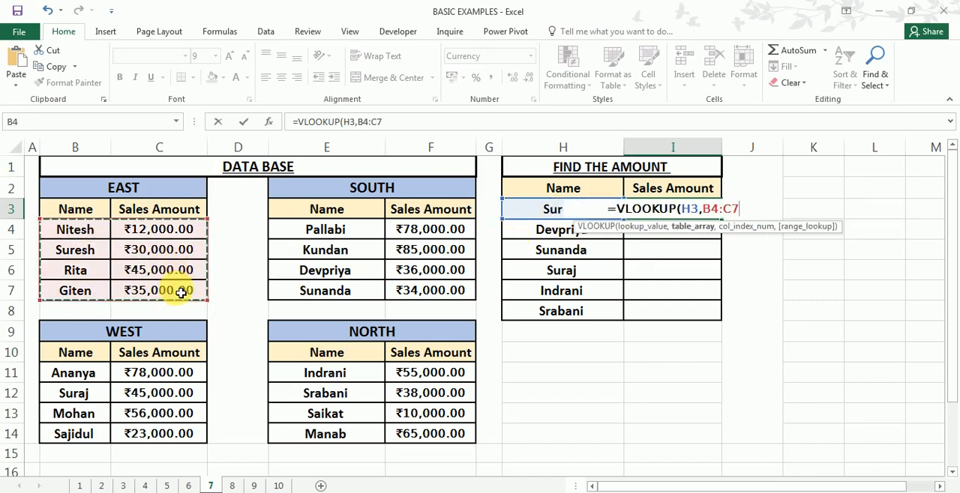
key(F4)
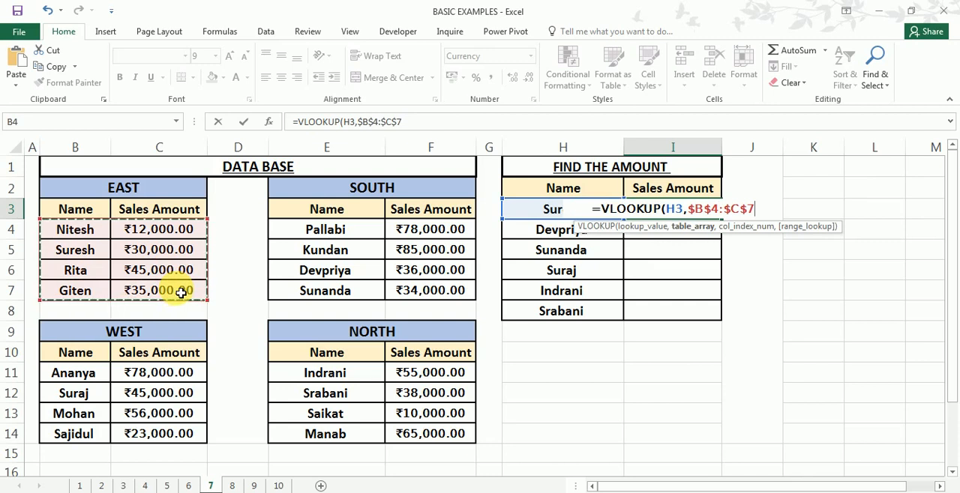
- Complete I3's VLOOKUP with column index 2 and exact match FALSE
text(,)
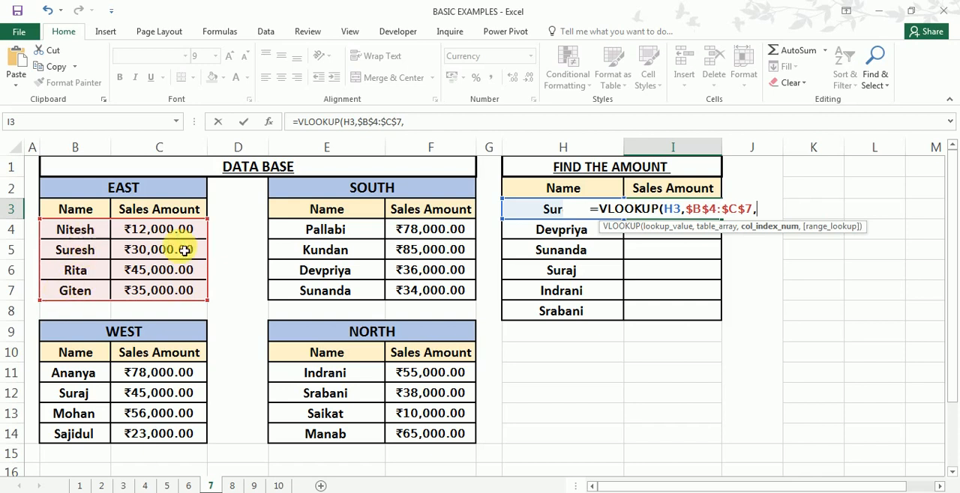
text(2)
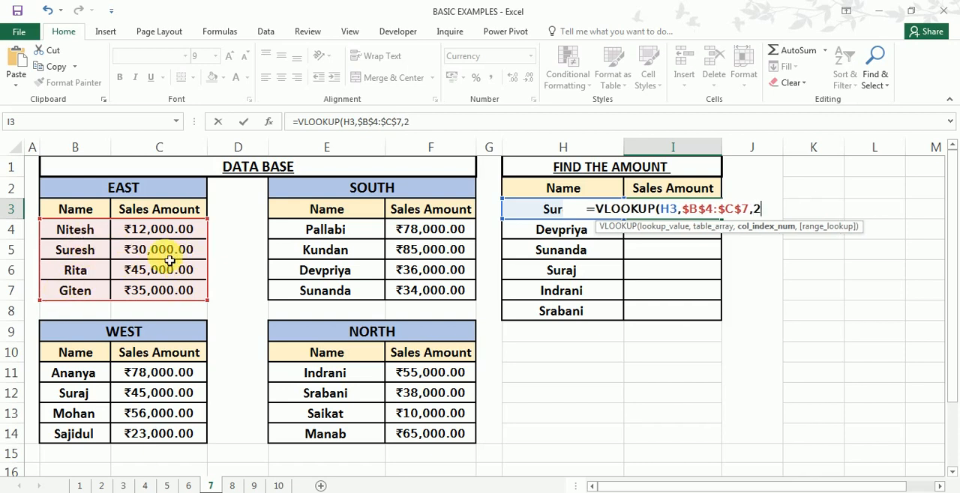
text(,)
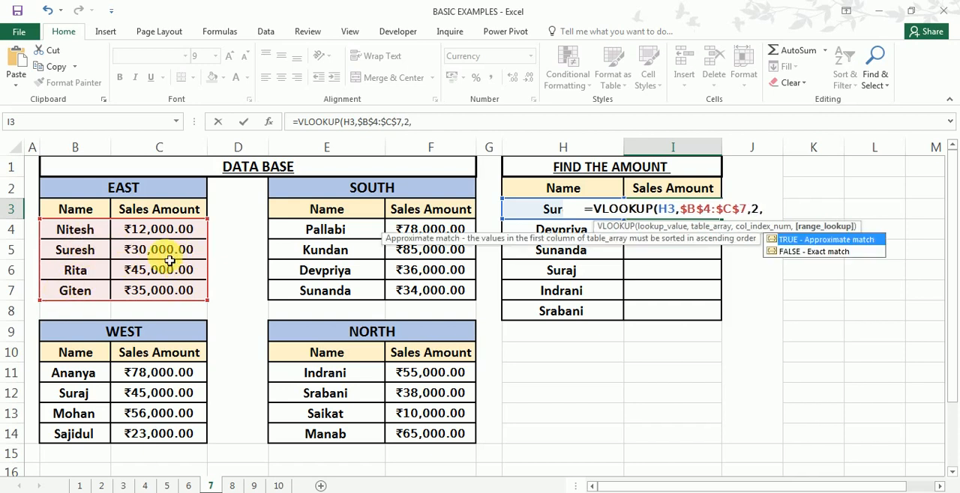
key(Down)
key(Tab)
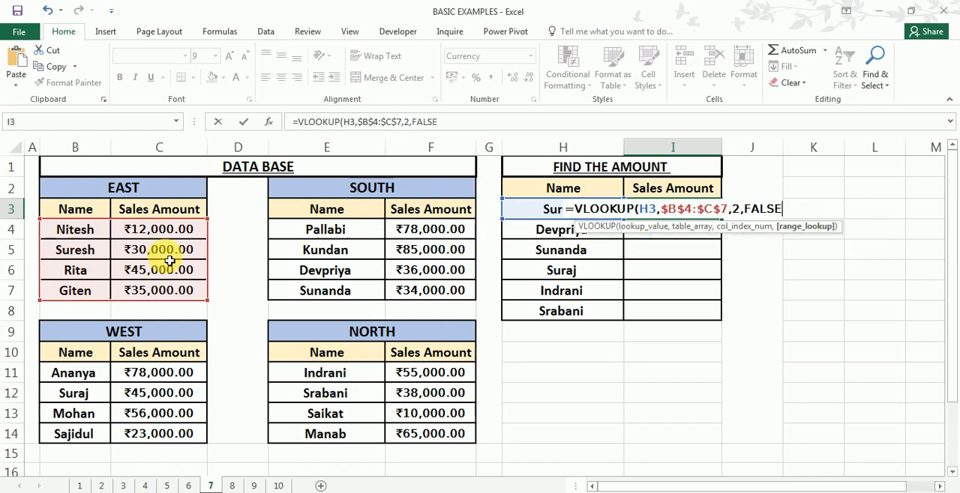
text())
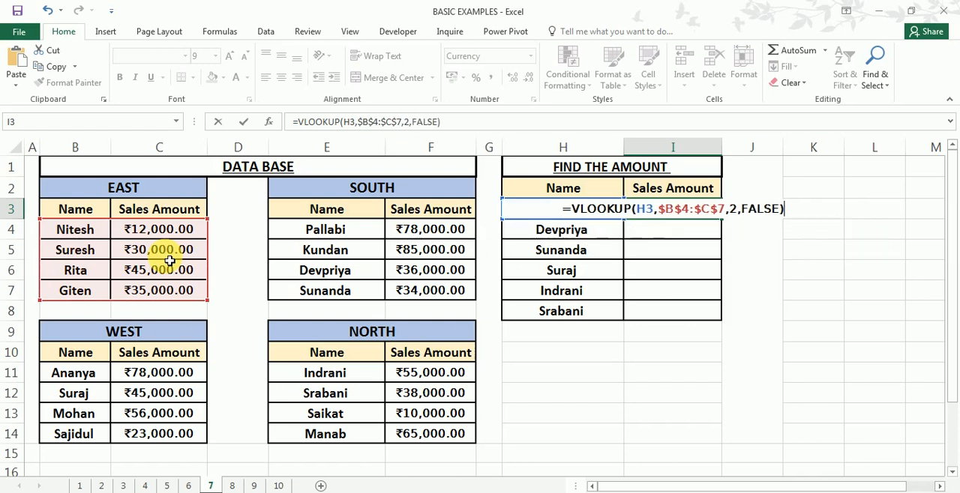
key(Return)
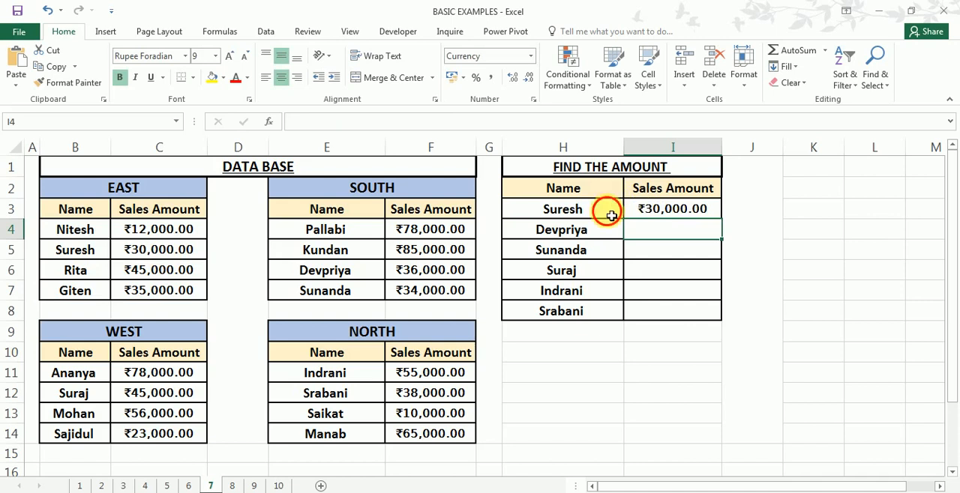
- Check I3's amount against the EAST table, and fill its VLOOKUP formula down to I8
click(605, 209)
drag(81, 250, 180, 250)
click(667, 214)
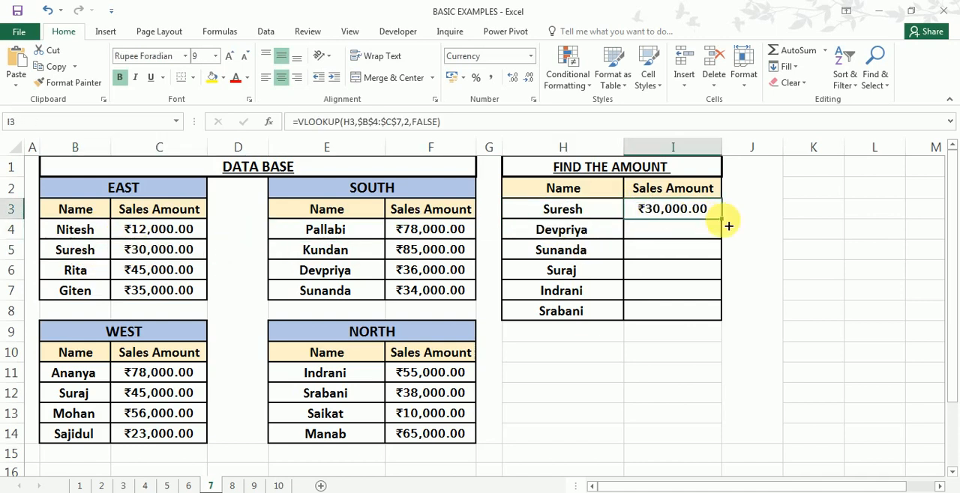
drag(721, 219, 716, 322)
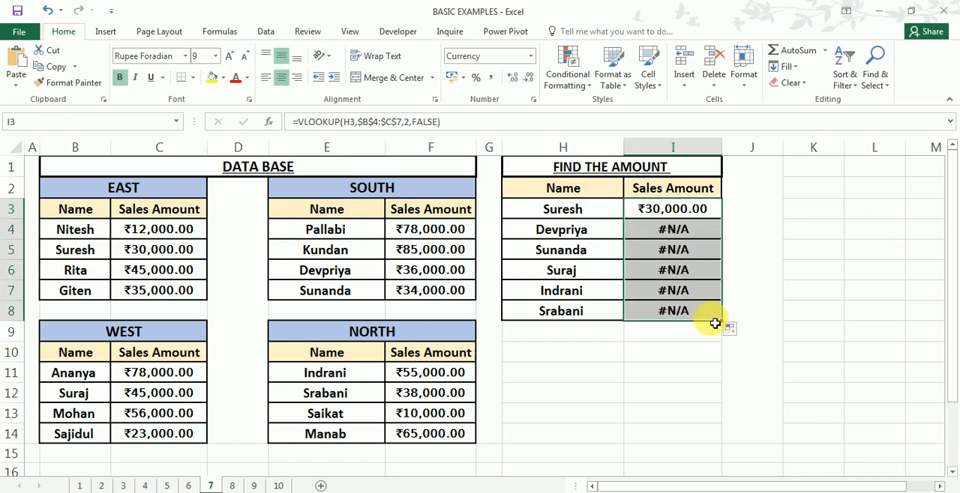
click(588, 236)
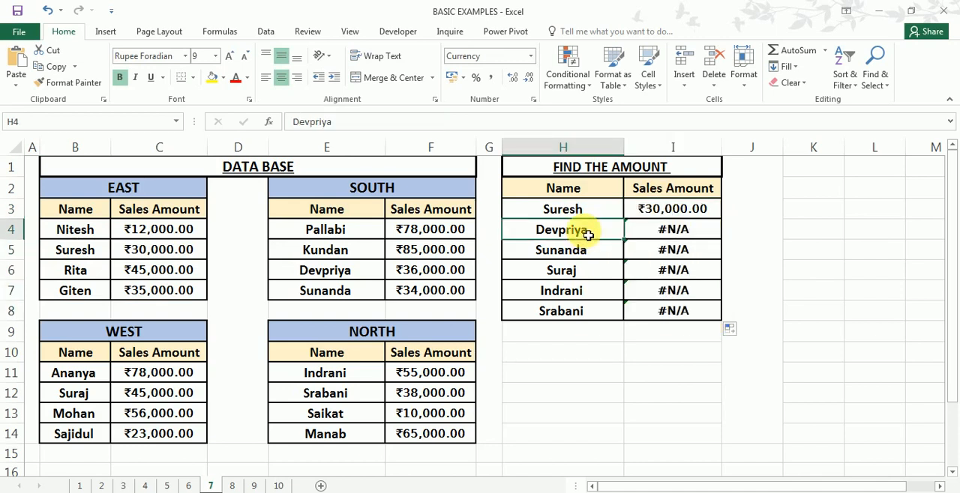
drag(588, 235, 585, 290)
drag(642, 236, 672, 317)
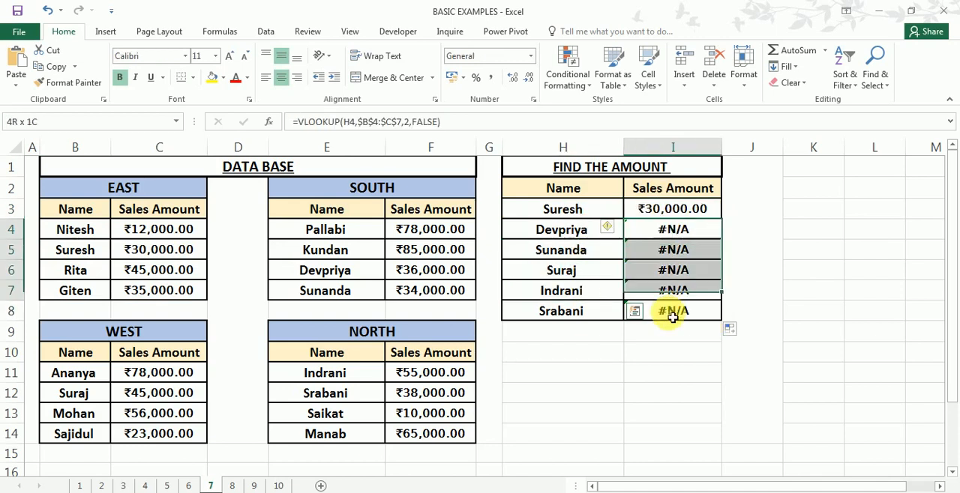
- Wrap I3's existing VLOOKUP in IFERROR as the value argument, ready for a value_if_error argument
double_click(638, 209)
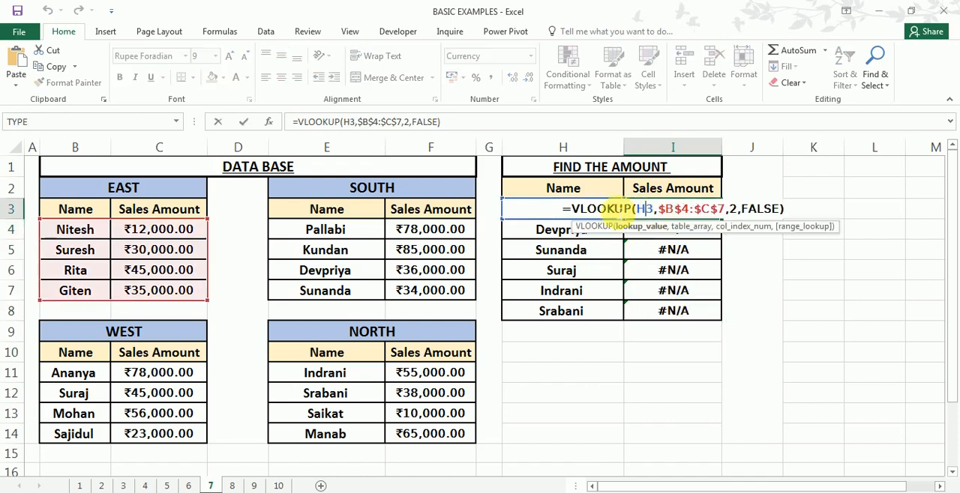
click(567, 209)
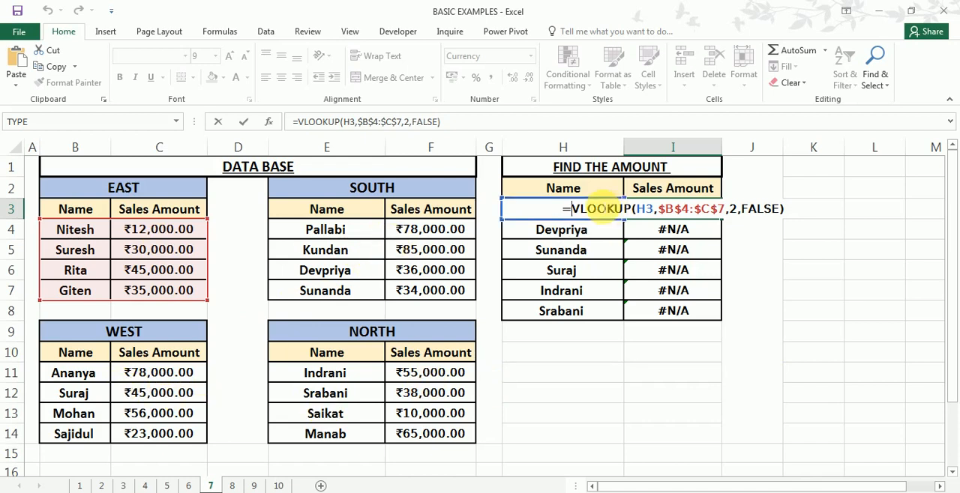
text(ife)
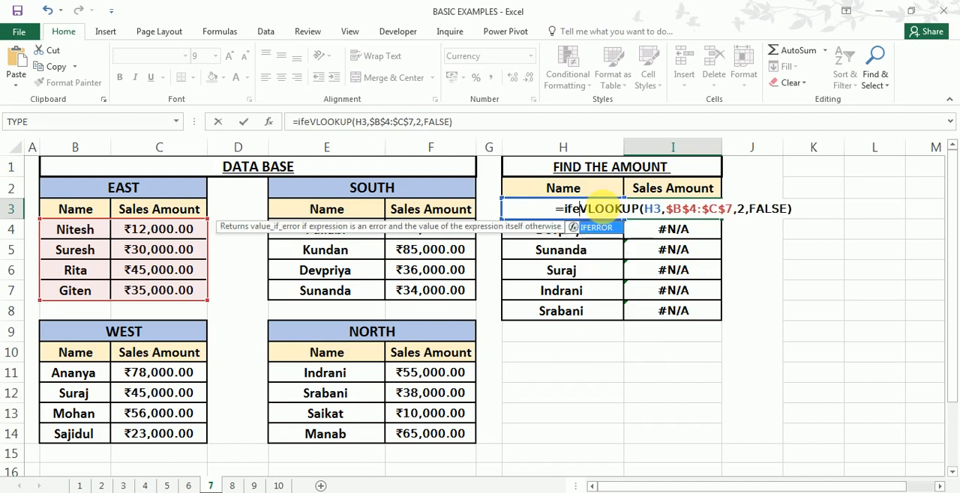
key(Tab)
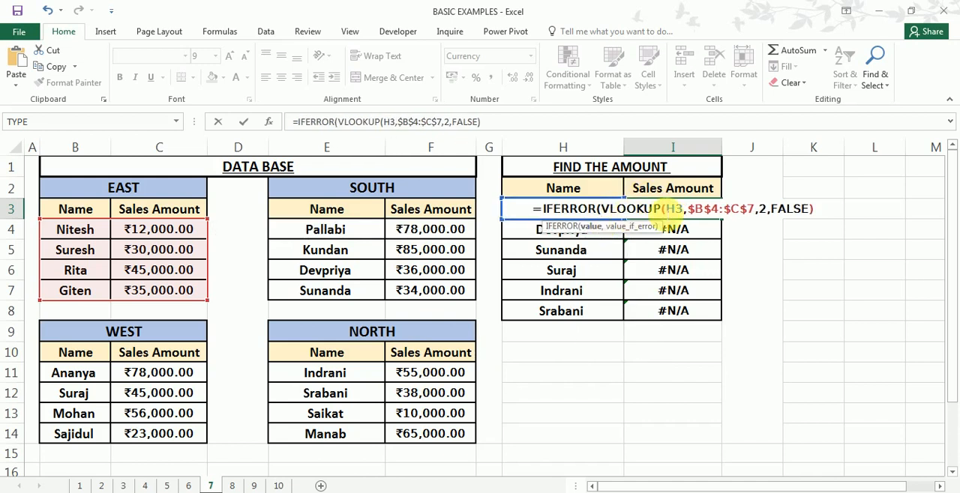
click(492, 125)
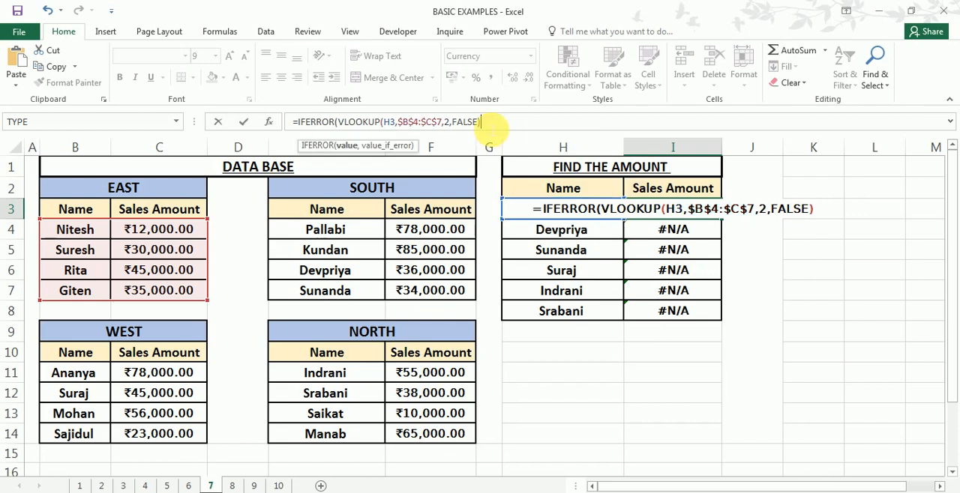
text(,)
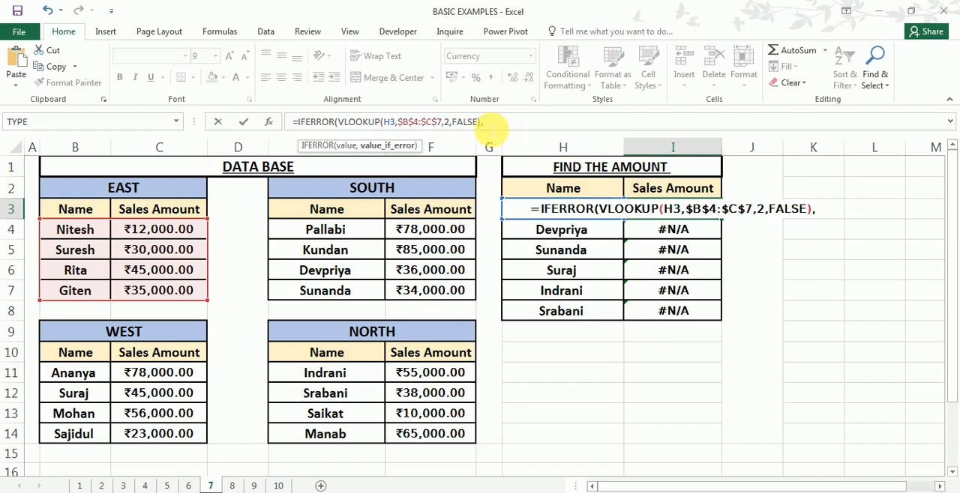
text(vl)
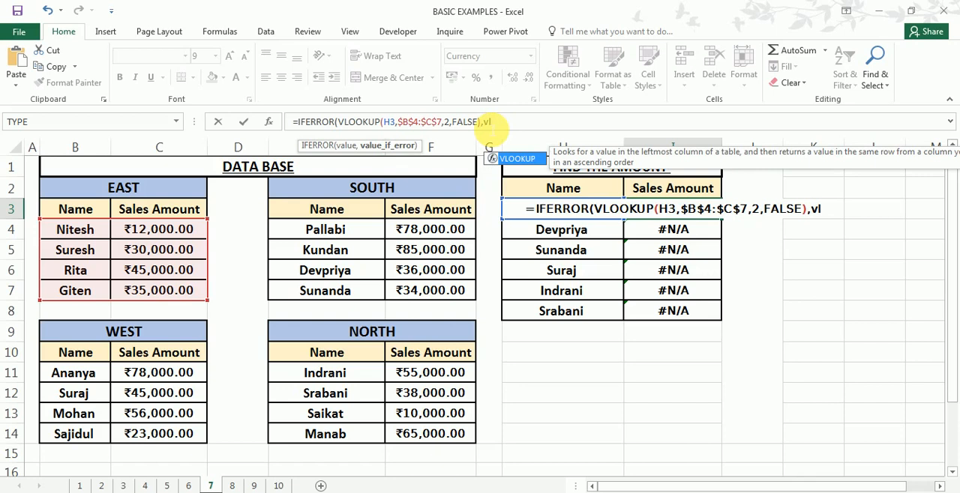
- Add a fallback VLOOKUP as value_if_error, looking up H3 in the SOUTH range locked as $E$4:$F$7
key(Tab)
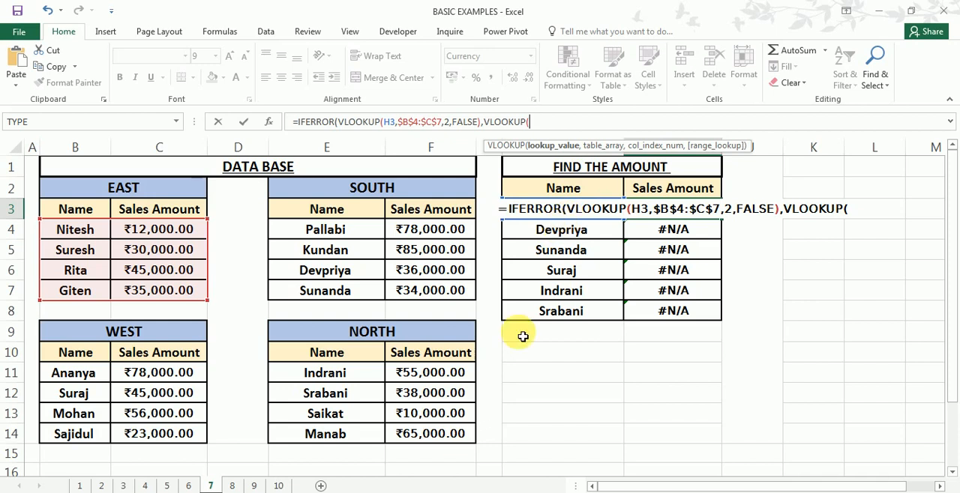
text(h3)
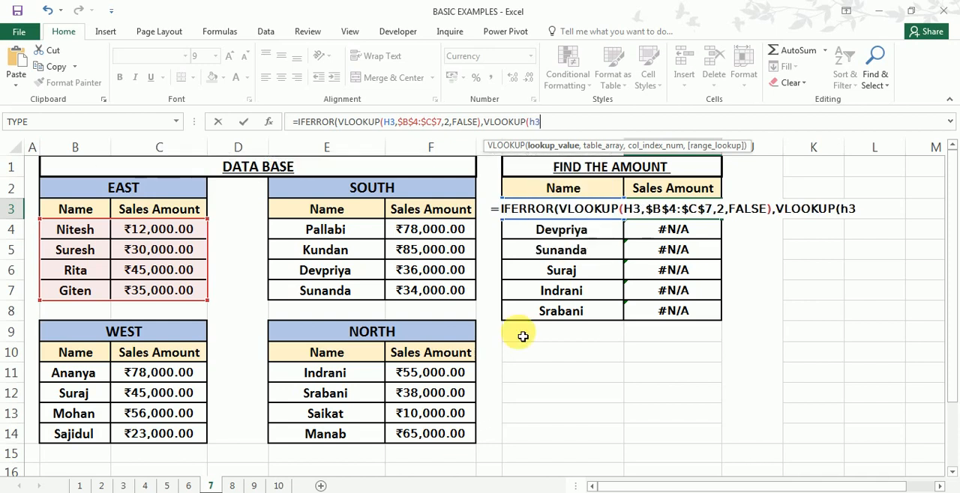
text(,)
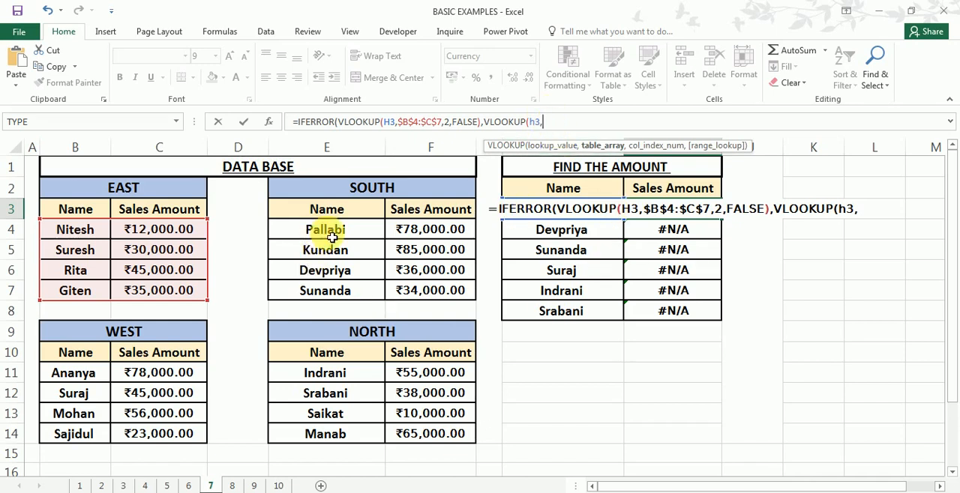
drag(318, 230, 324, 250)
drag(418, 289, 438, 300)
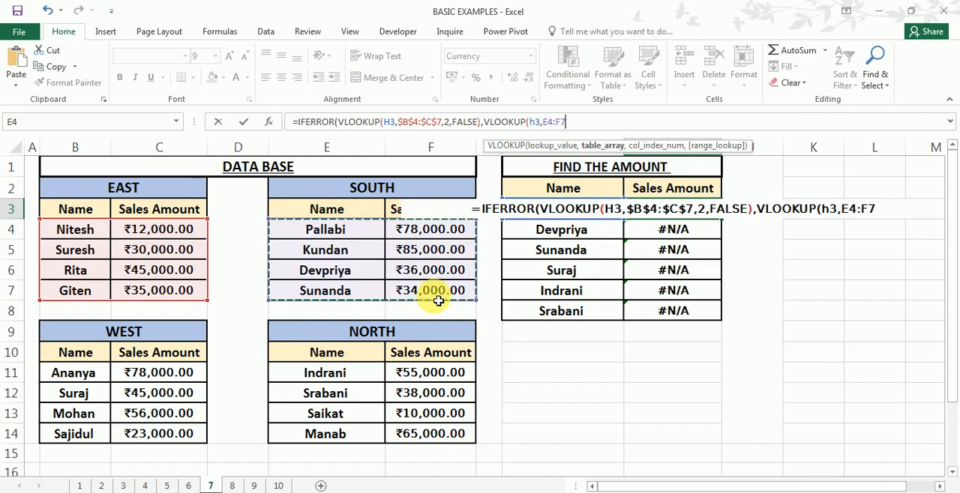
key(F4)
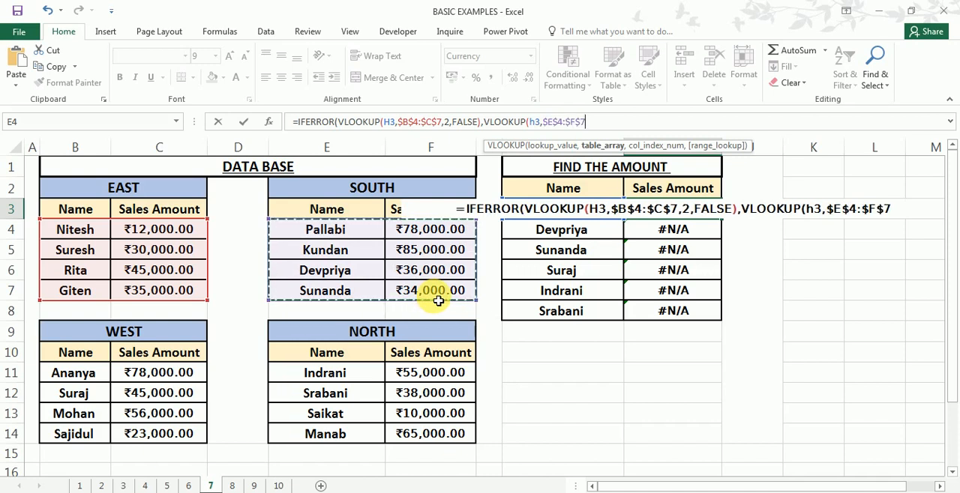
- Finish the SOUTH fallback VLOOKUP with column index 2 and exact match FALSE, and enter the IFERROR formula in I3
text(,)
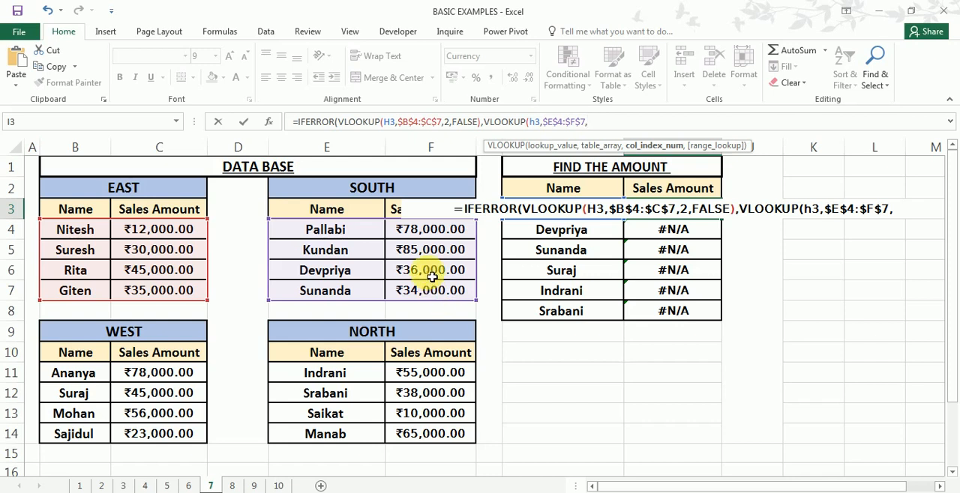
text(2)
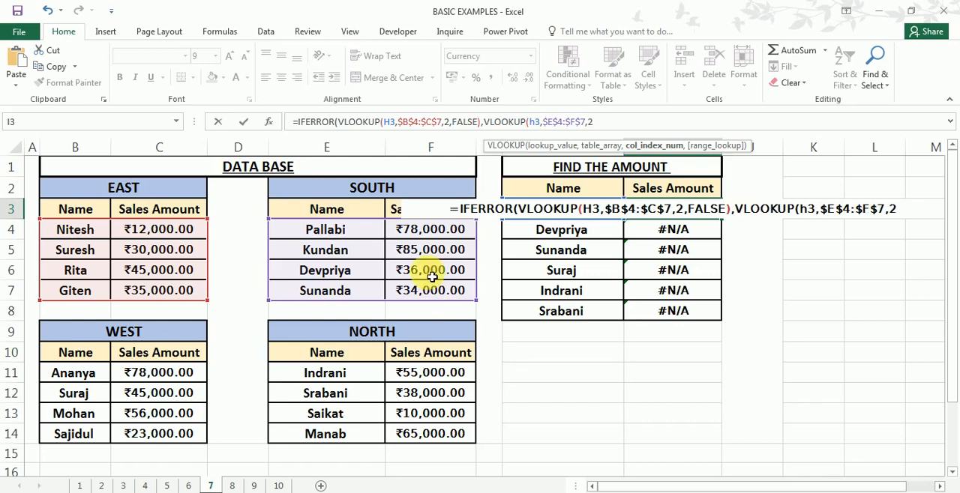
text(,)
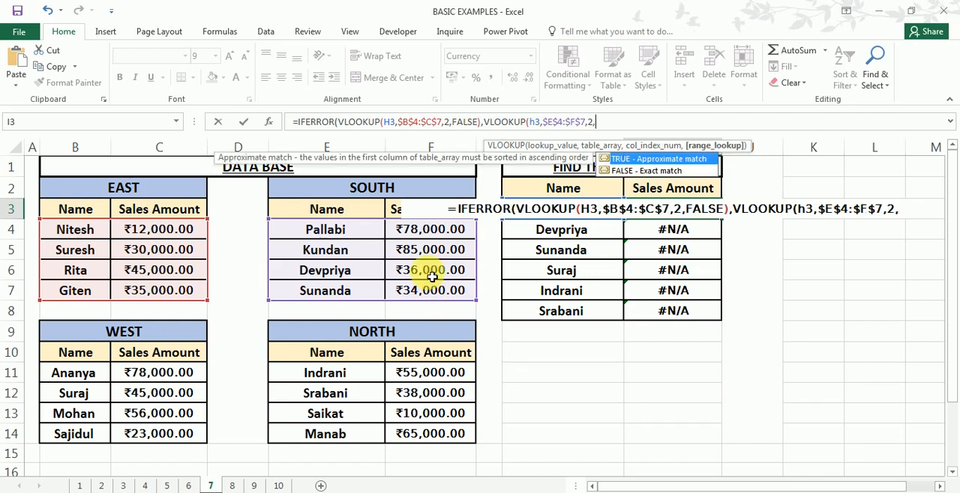
key(Down)
key(Tab)
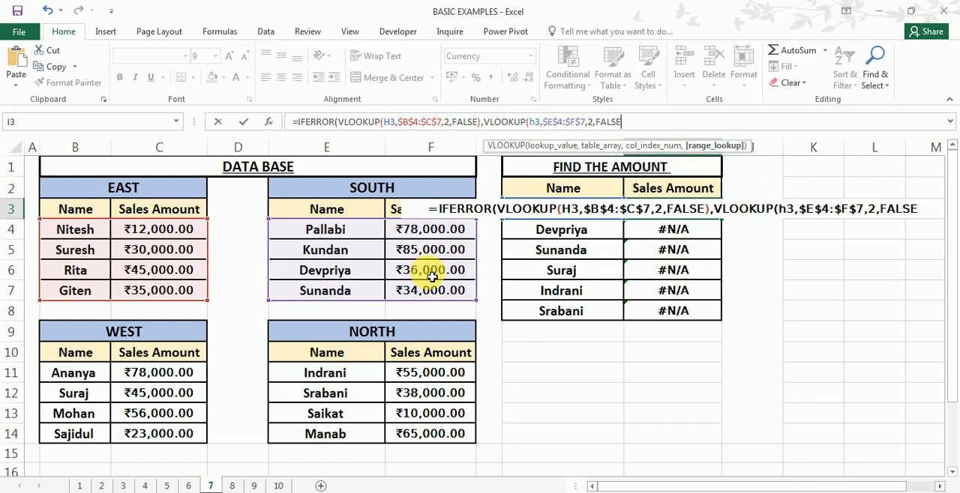
text())
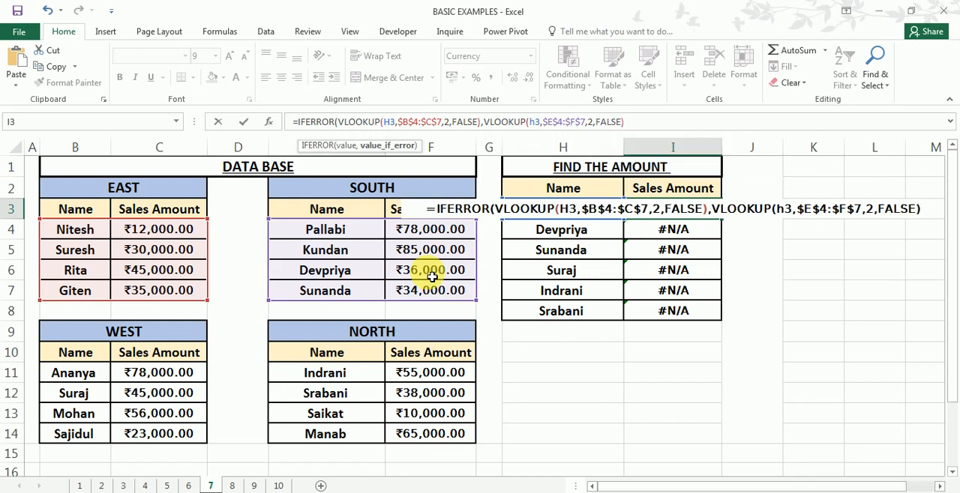
key(Return)
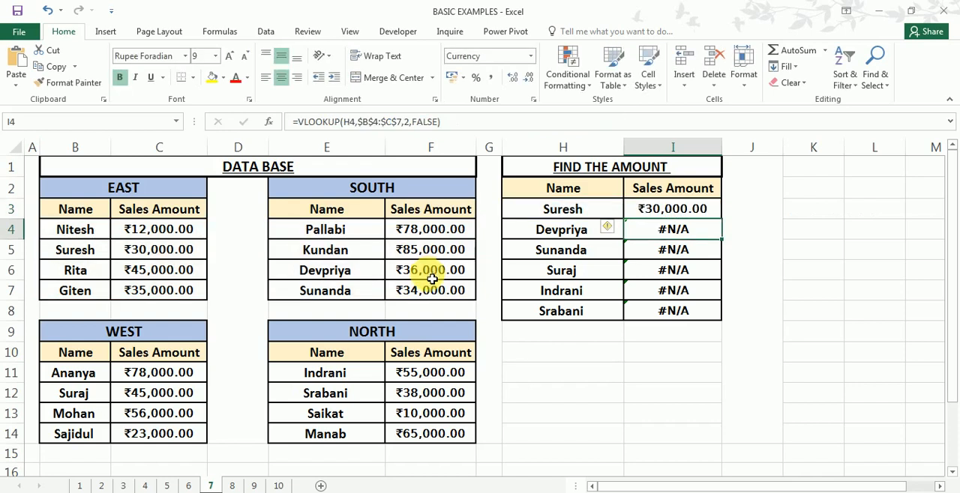
- Fill I3's IFERROR formula with the EAST and SOUTH lookups down to I8
click(707, 216)
drag(721, 219, 709, 318)
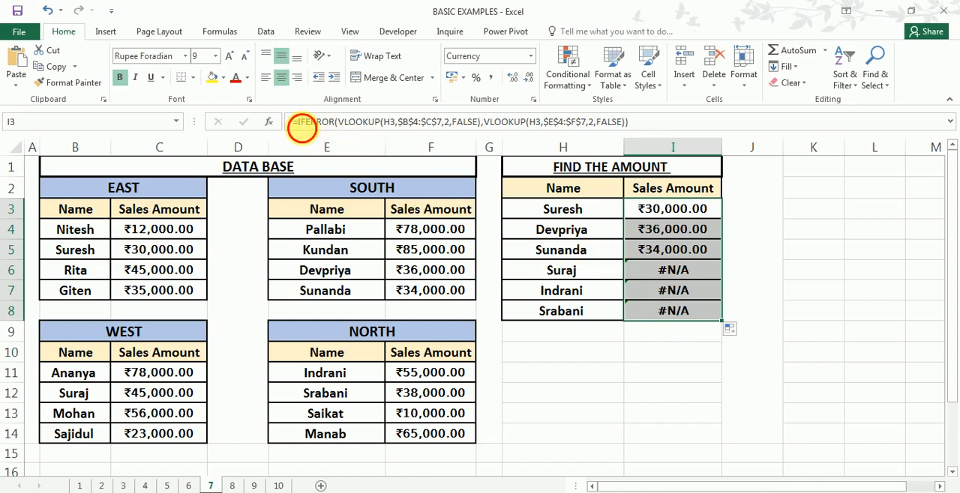
- Wrap I3's whole IFERROR formula in an outer IFERROR as its value argument, ending with a comma for the value_if_error argument
click(300, 122)
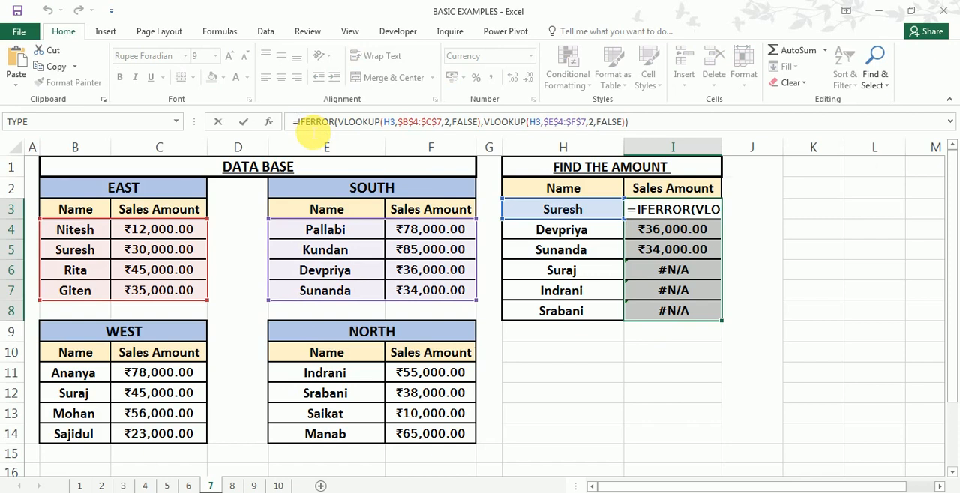
text(ife)
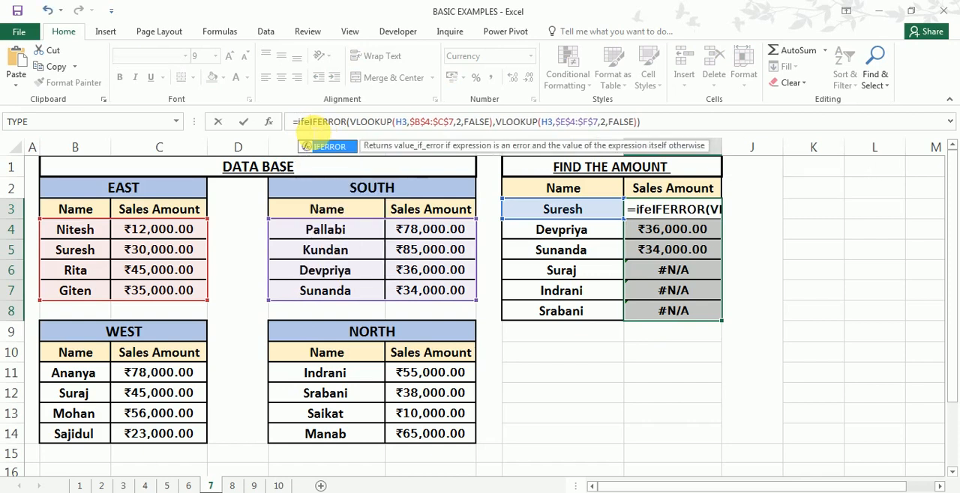
double_click(323, 146)
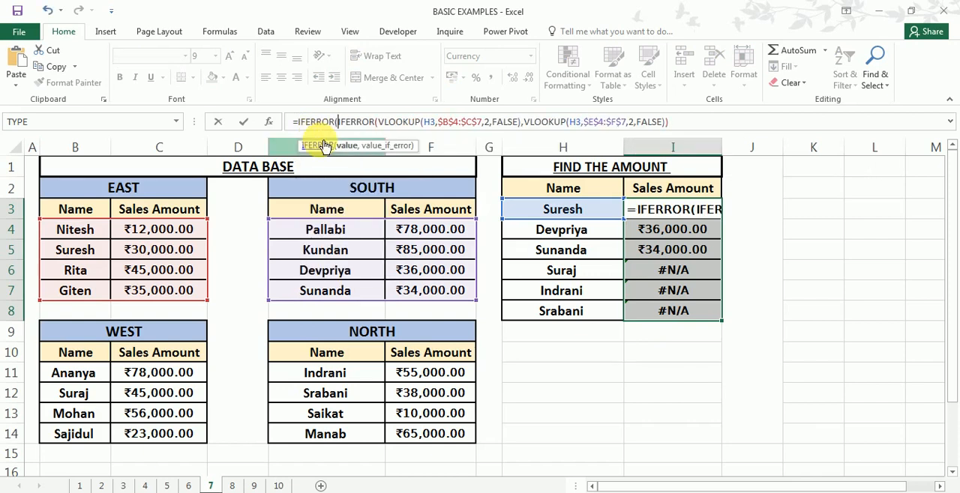
click(669, 122)
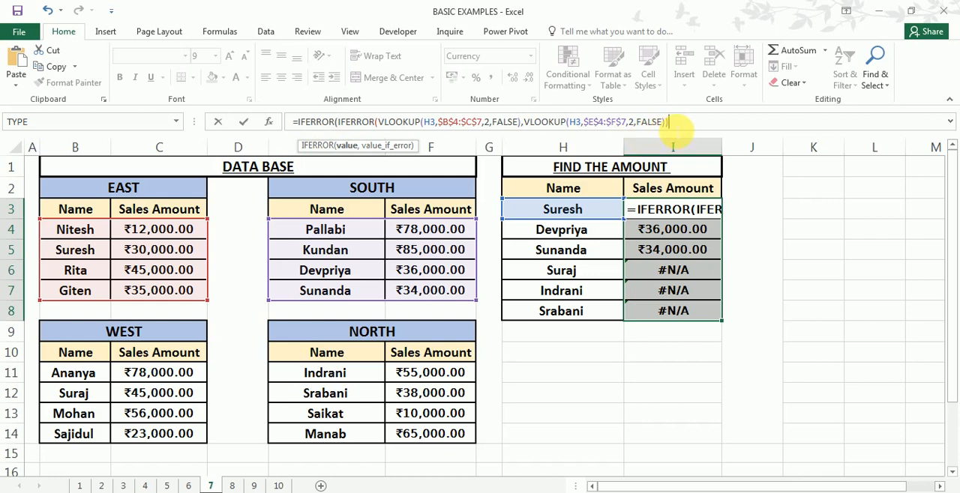
text(,vl)
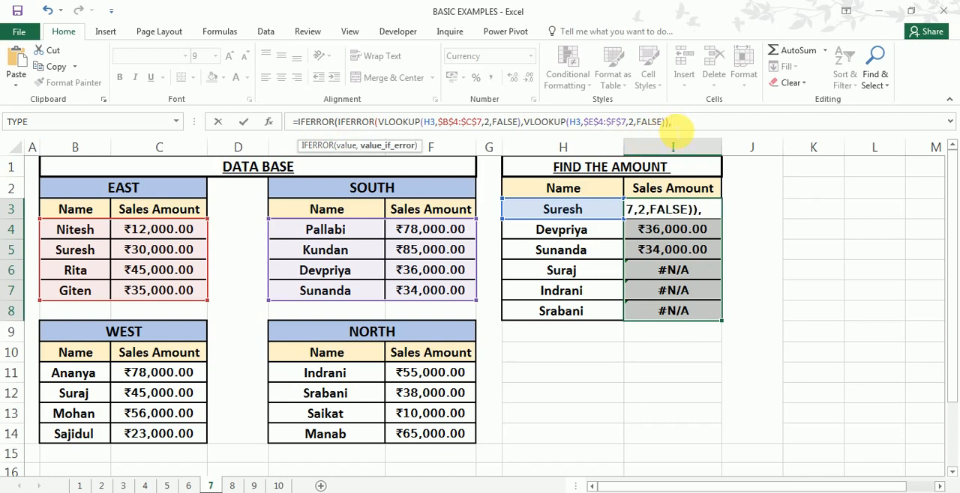
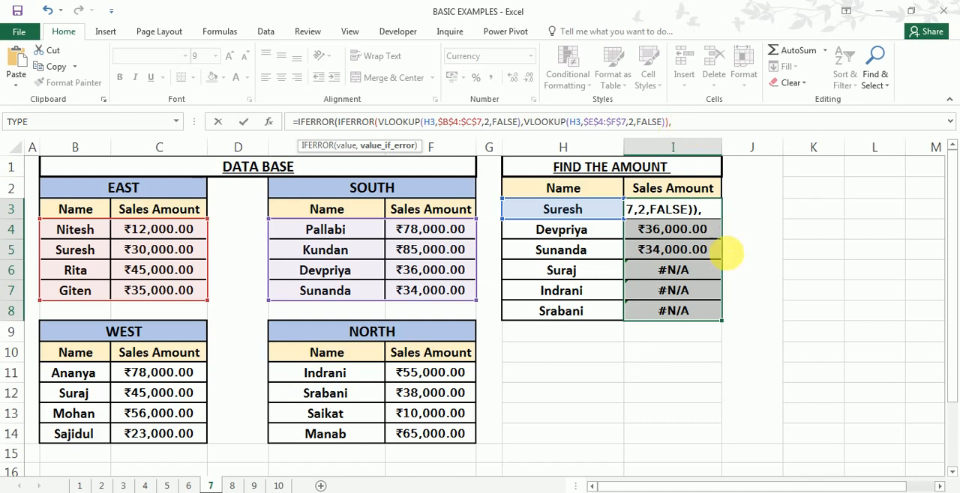
- Add a VLOOKUP as the outer value_if_error in I3, looking up H3 in the WEST range locked as $B$11:$C$14
text(vl)
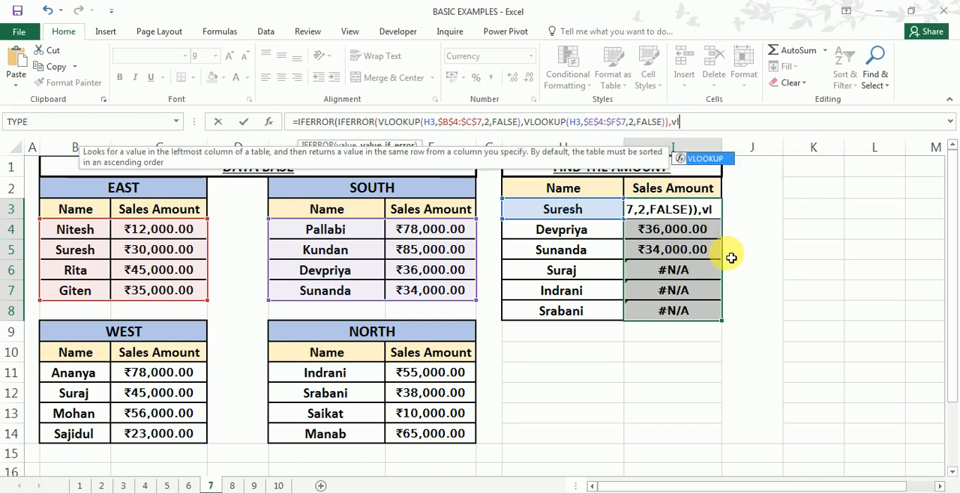
key(Tab)
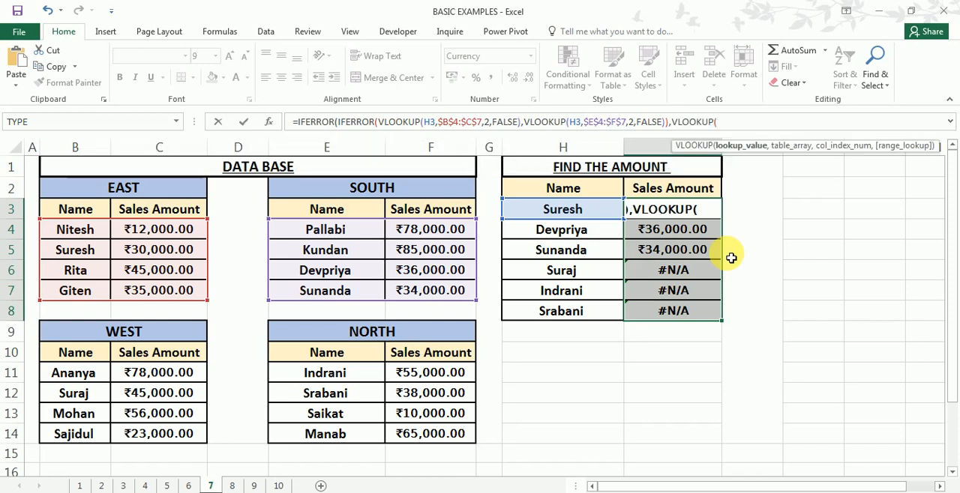
click(574, 211)
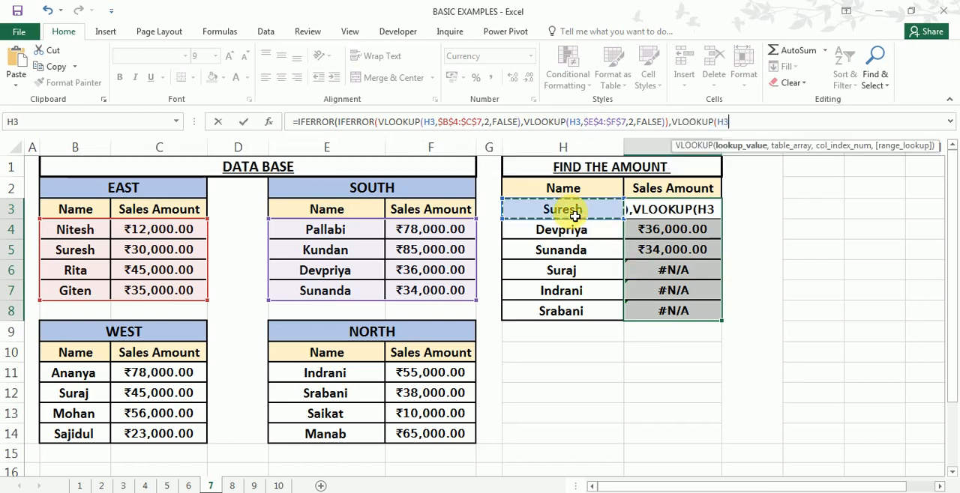
text(,)
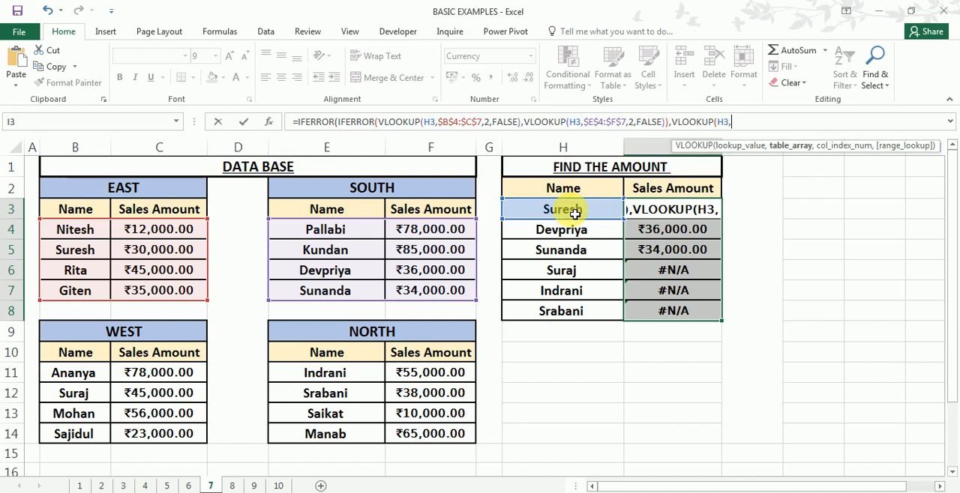
drag(75, 371, 174, 435)
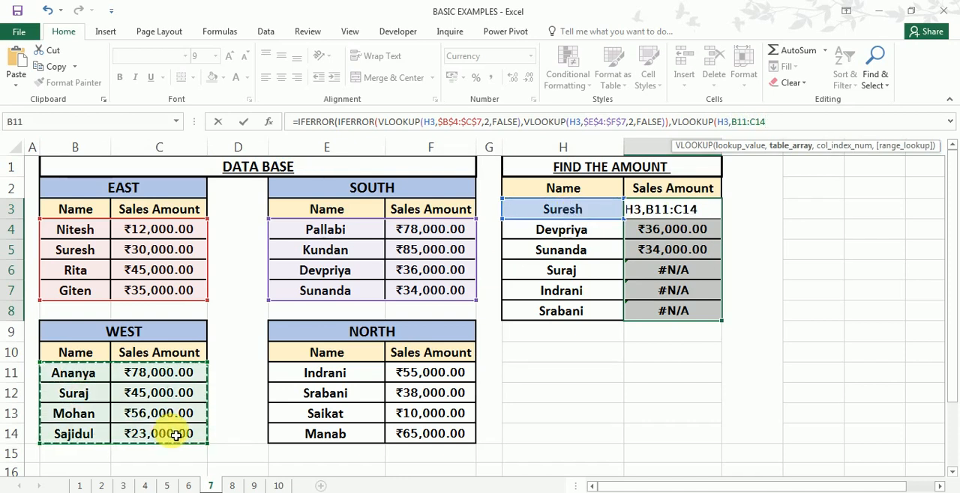
key(F4)
text(,)
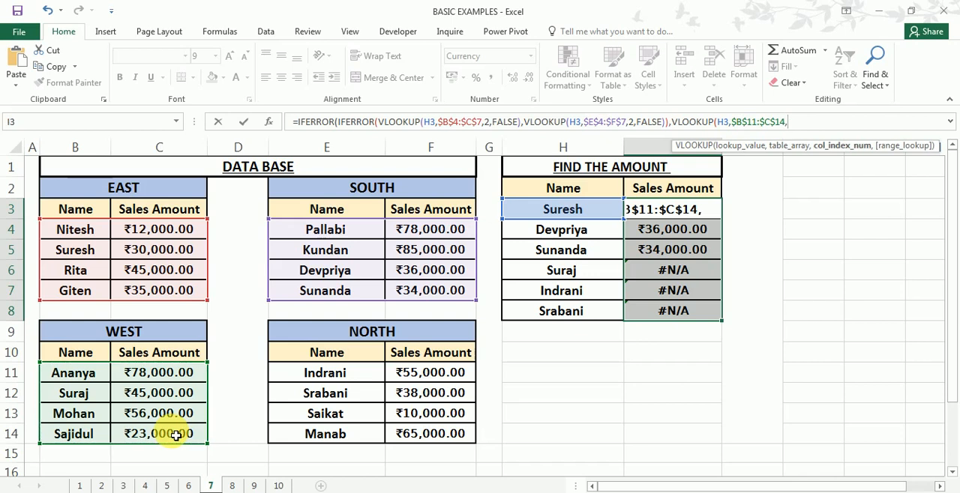
text(2,)
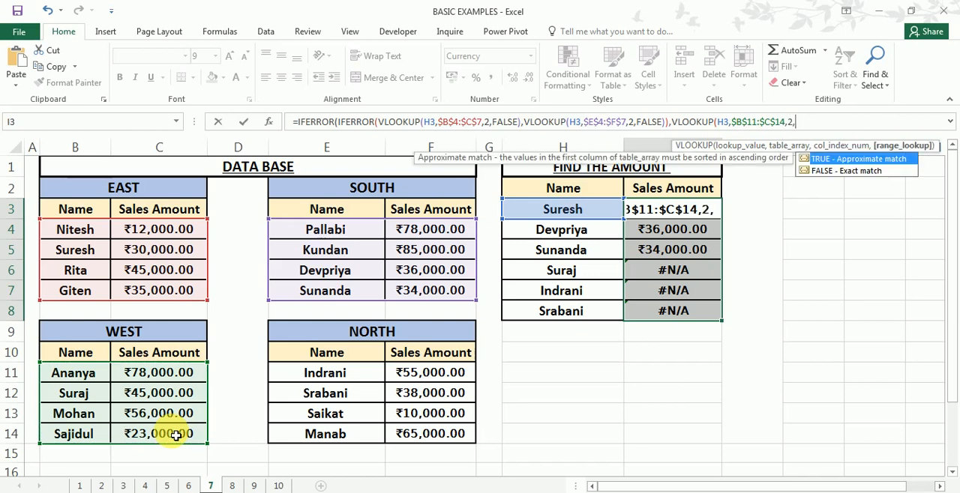
text(0))
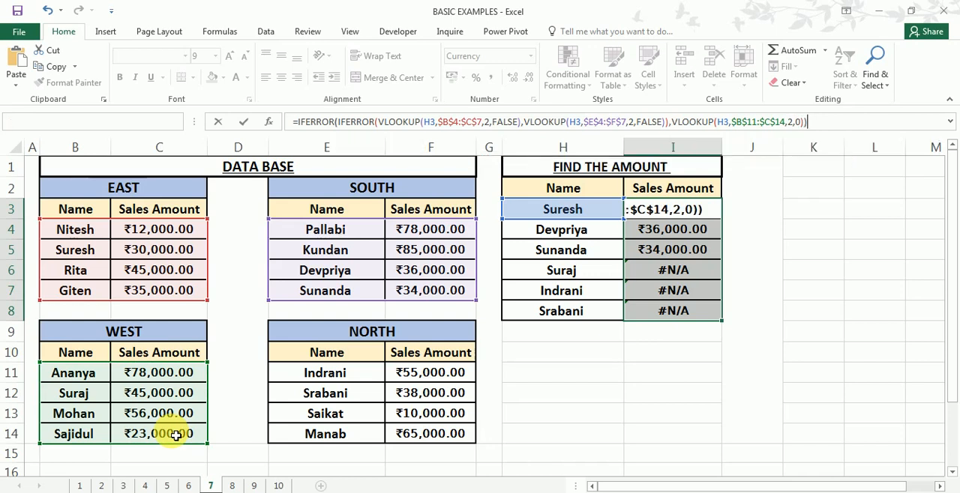
- Complete the WEST VLOOKUP in I3 with column index 2 and range_lookup 0, and fill the entered formula down to I8
key(Return)
click(696, 212)
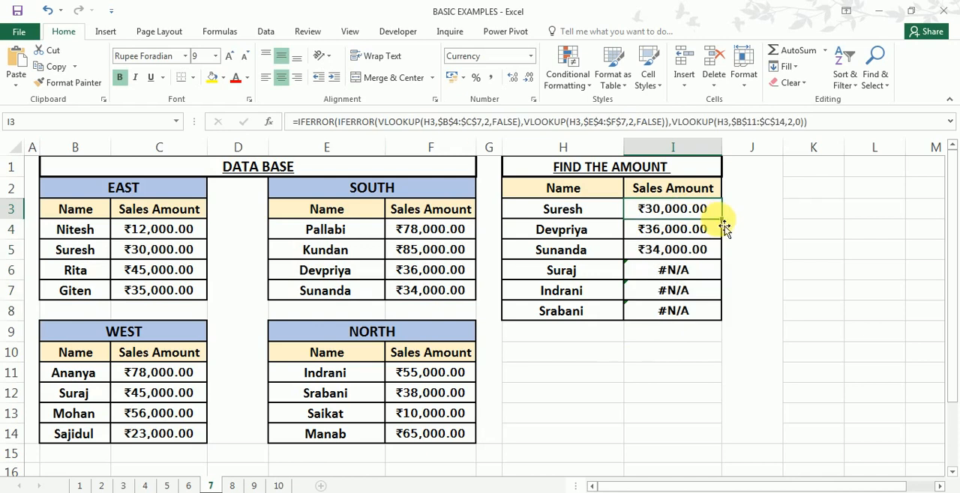
drag(722, 219, 675, 313)
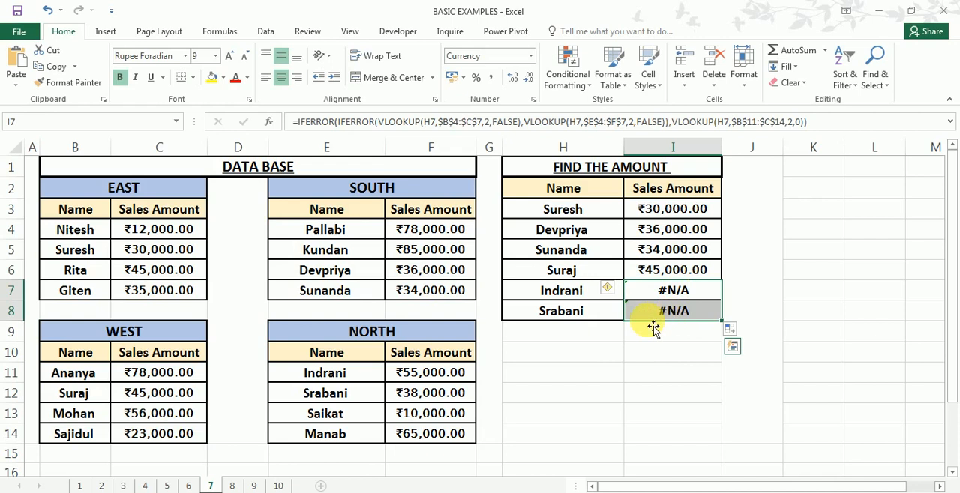
click(300, 121)
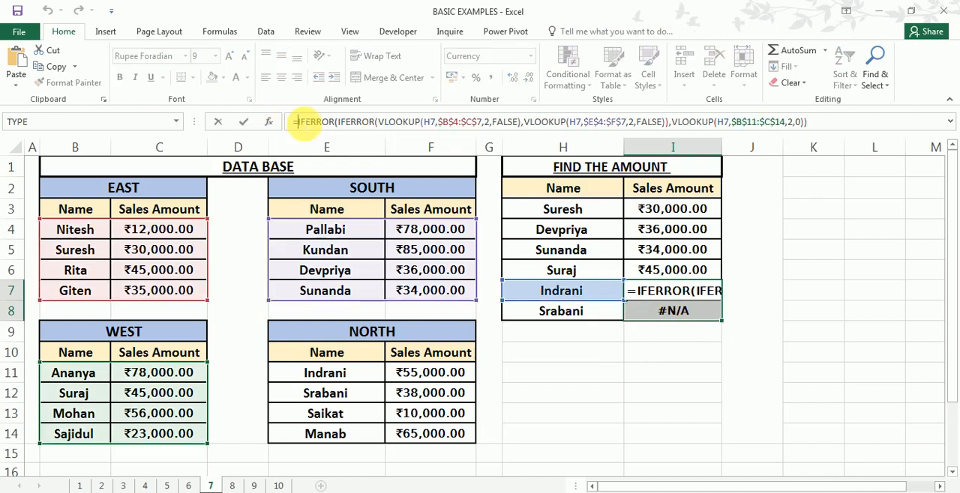
text(i)
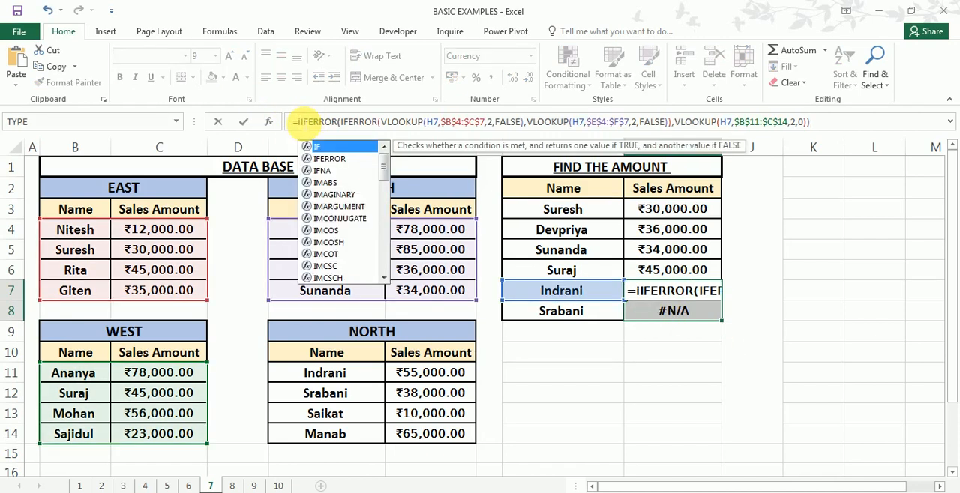
text(f)
key(Down)
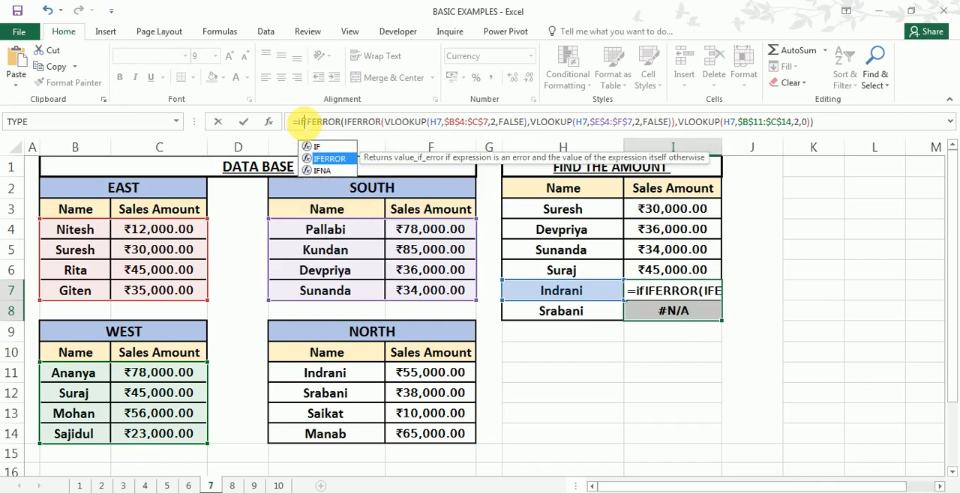
key(Tab)
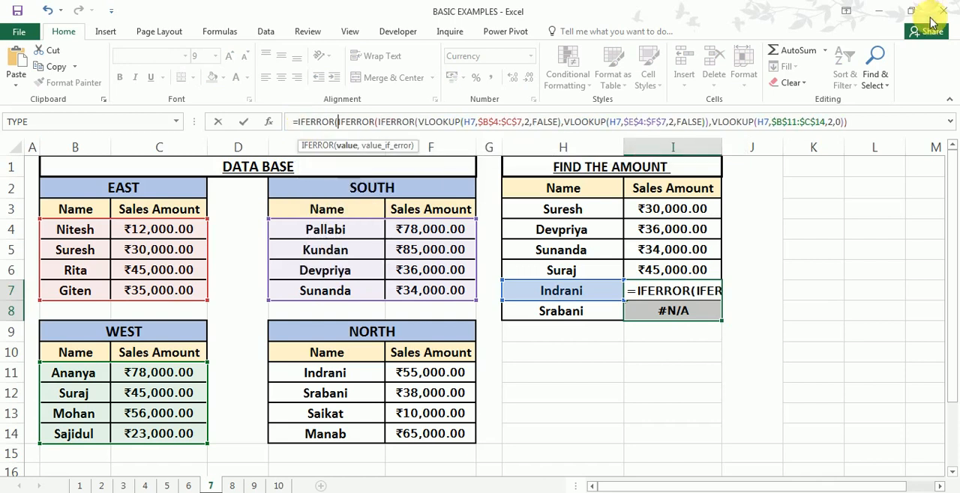
click(855, 123)
text(,vl)
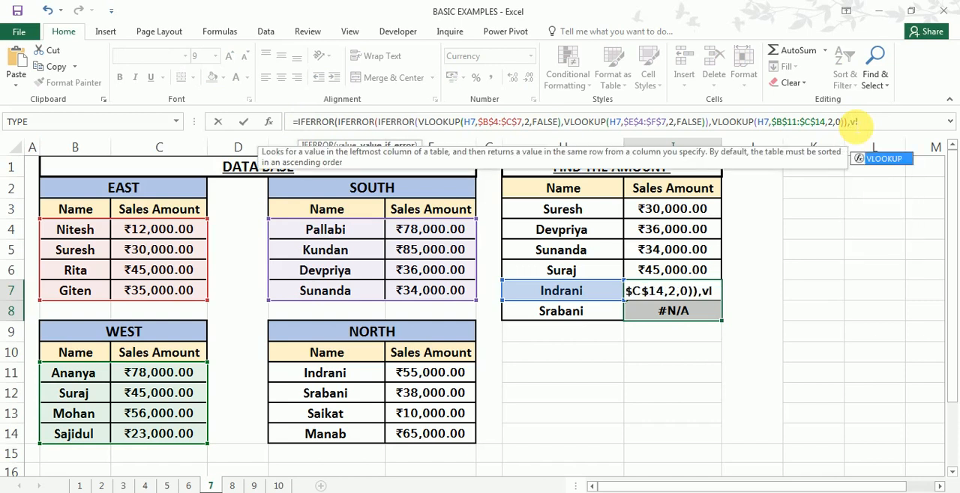
key(Tab)
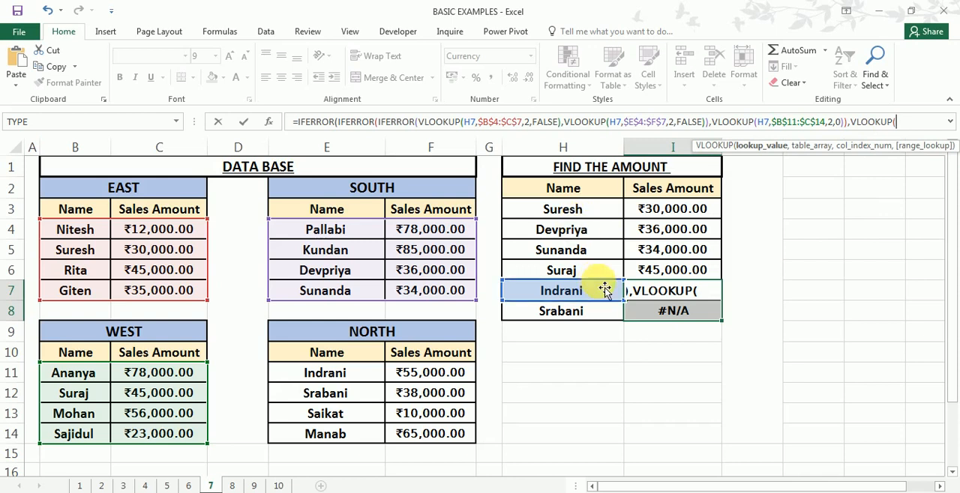
key(Escape)
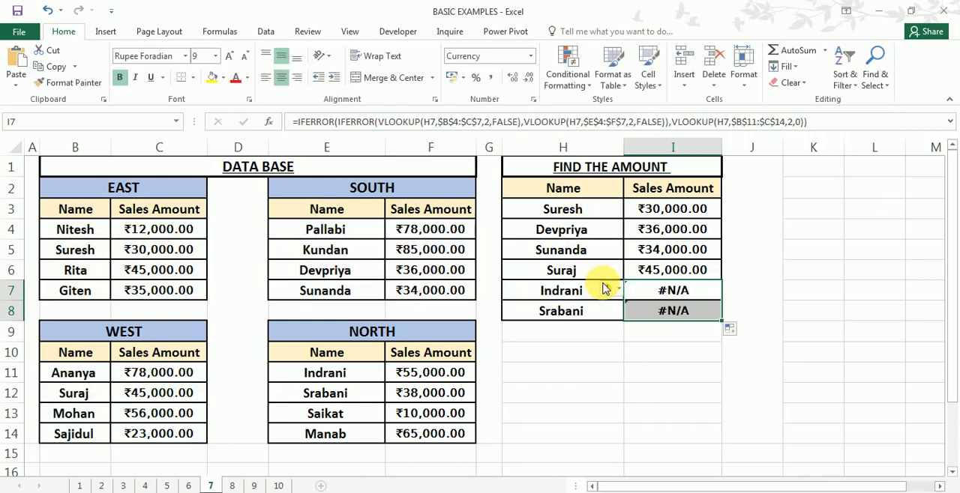
- Wrap I3's whole formula with the EAST, SOUTH and WEST lookups in one more outer IFERROR as its value argument
double_click(656, 209)
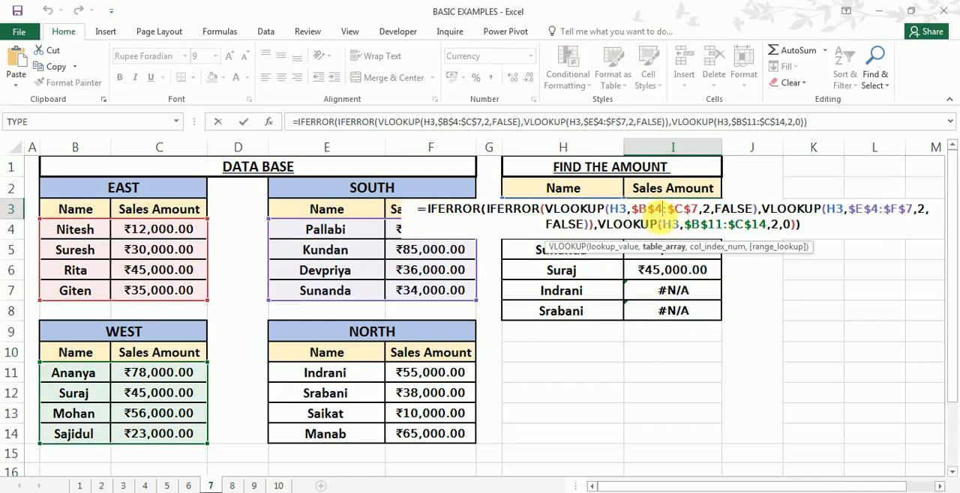
key(Escape)
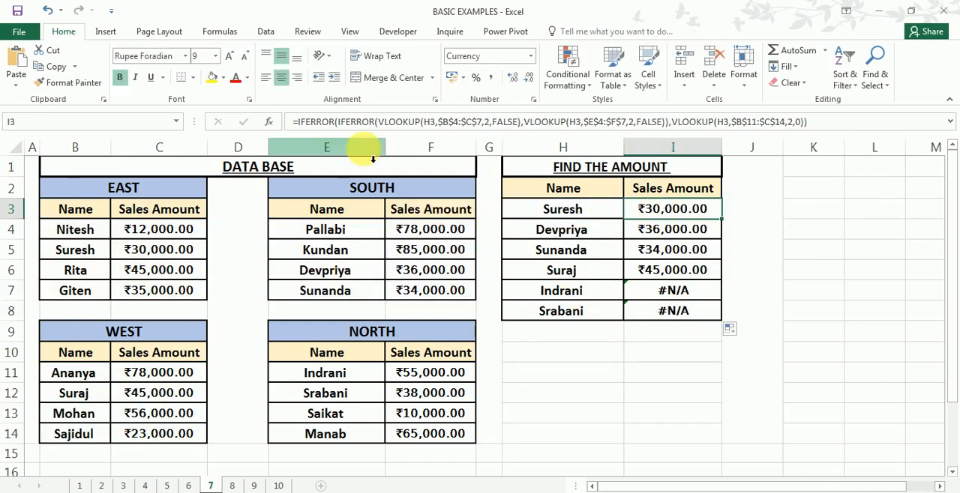
click(297, 122)
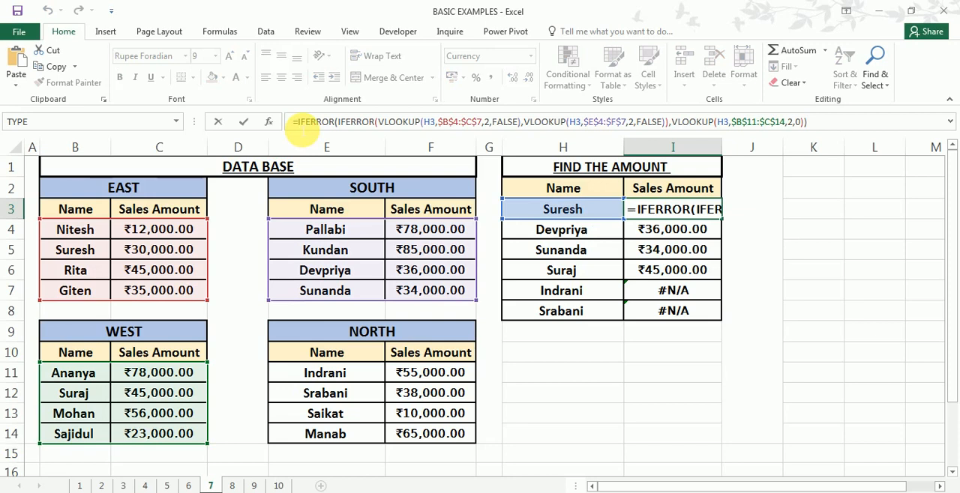
text(if)
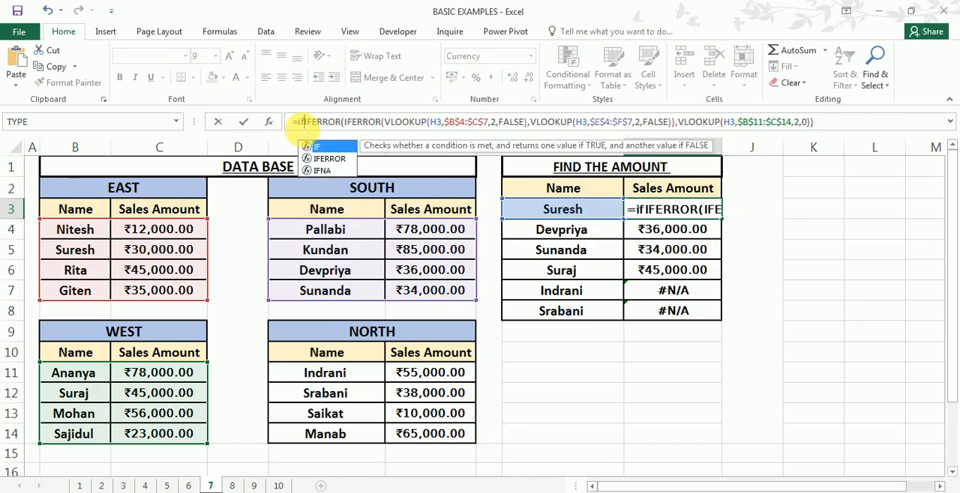
key(Down)
key(Tab)
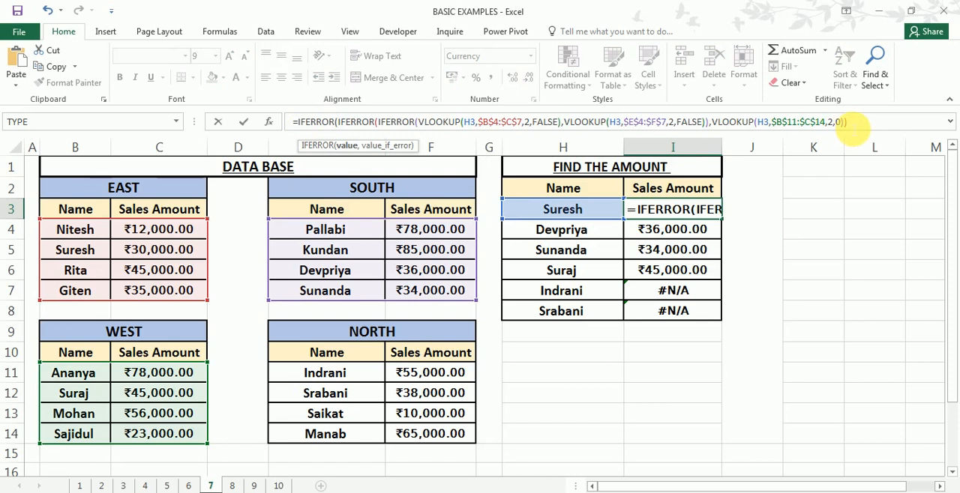
- Add a VLOOKUP as the new value_if_error, looking up H3 in the NORTH range locked as $E$11:$F$14
text(,vl)
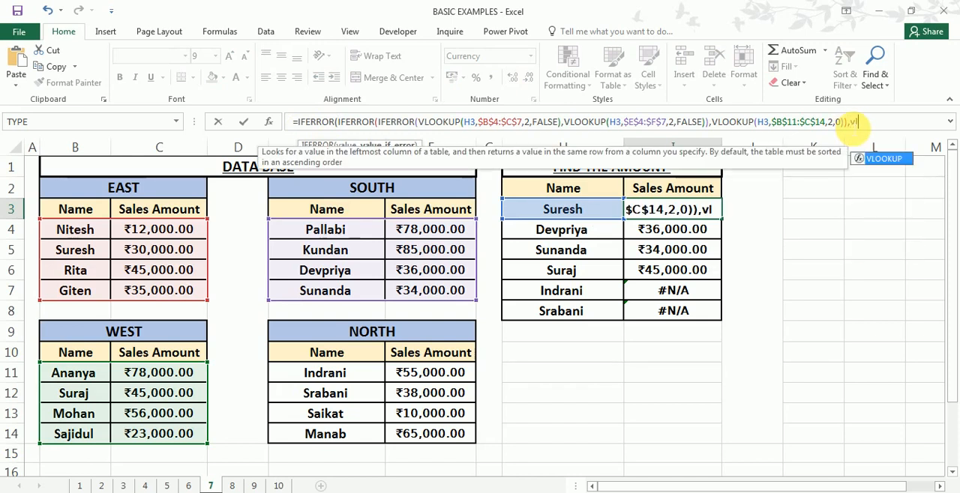
key(Tab)
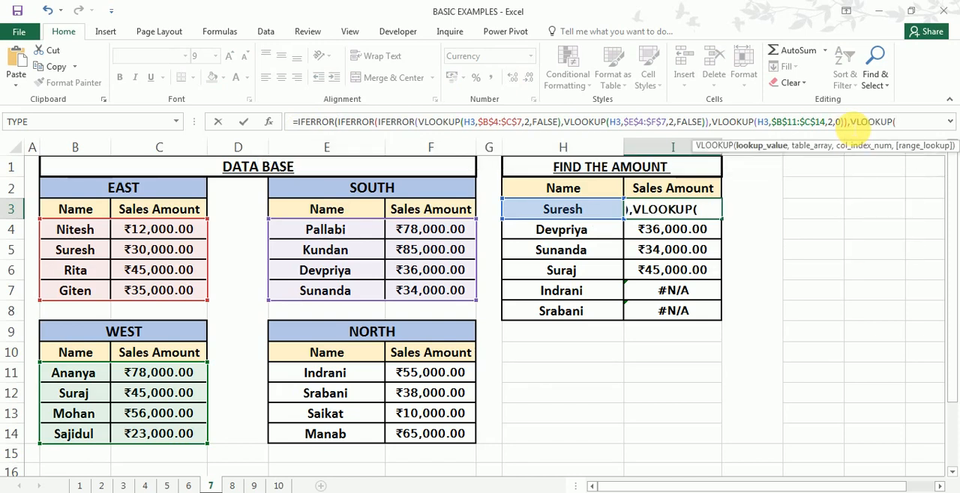
click(579, 219)
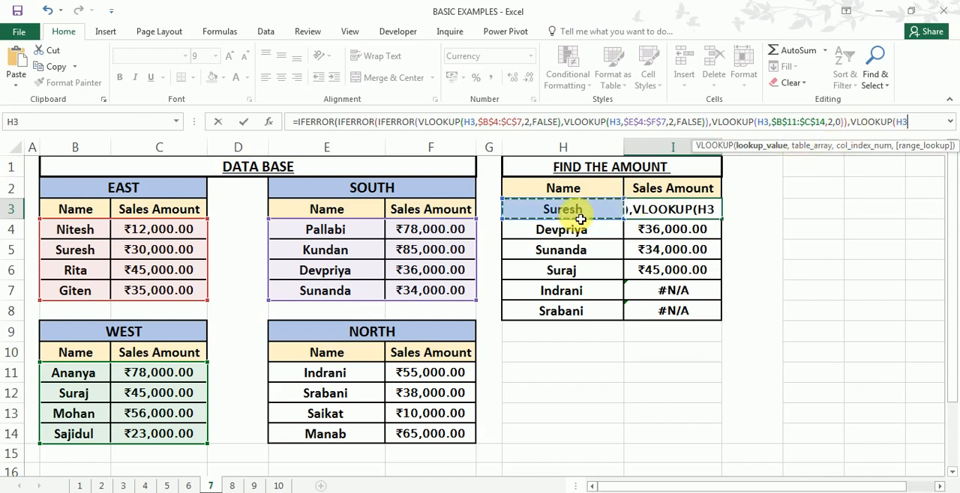
text(,)
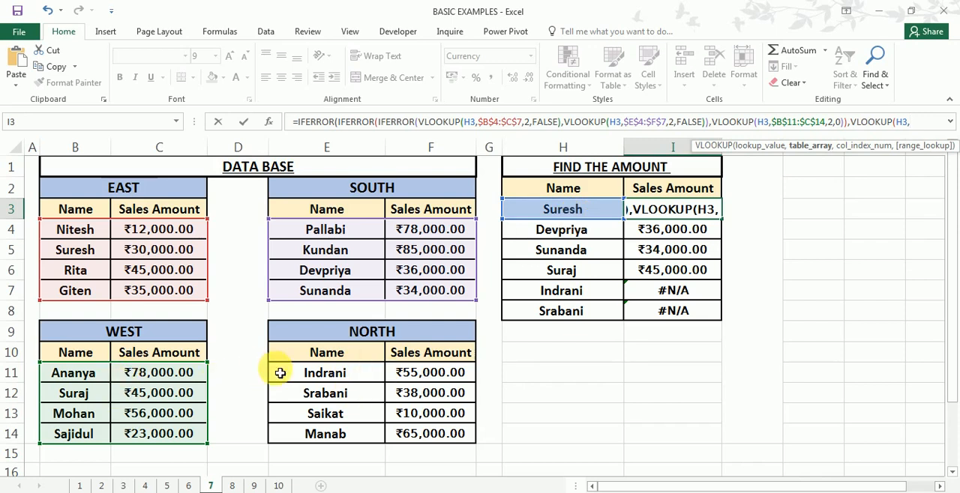
drag(283, 371, 442, 440)
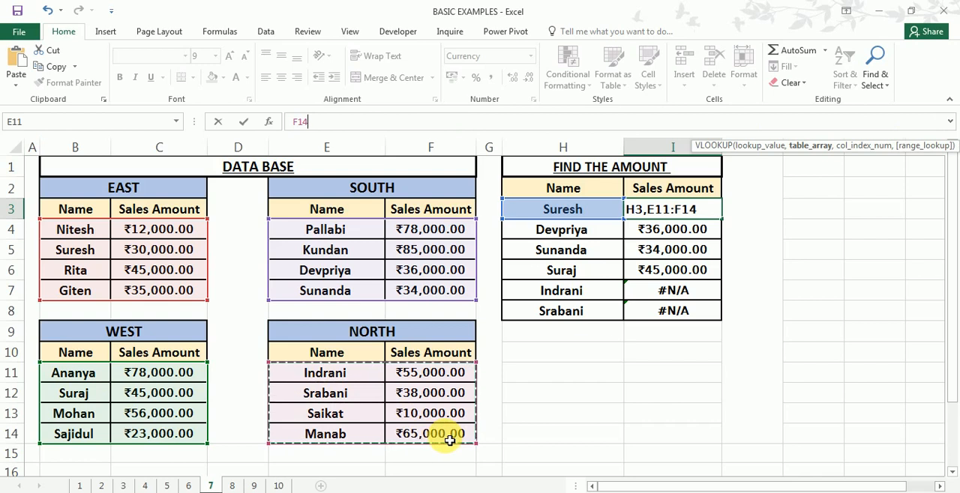
key(F4)
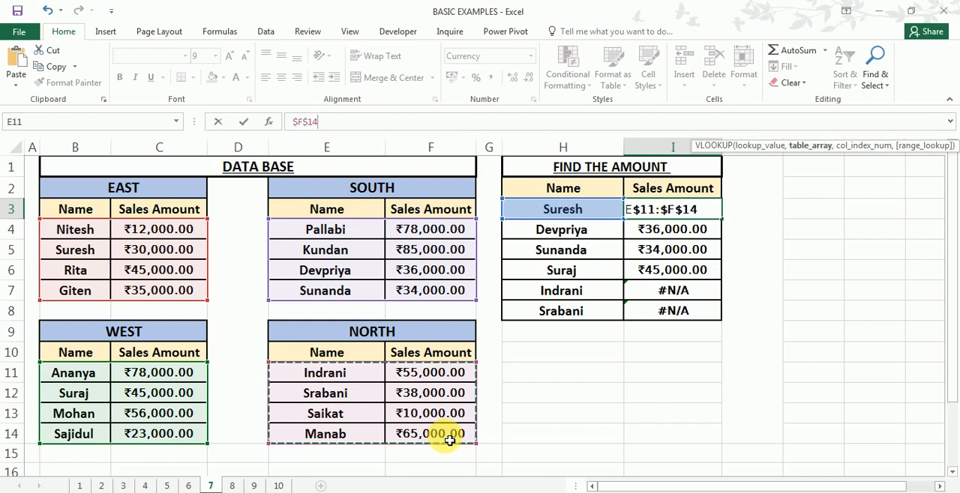
text(,)
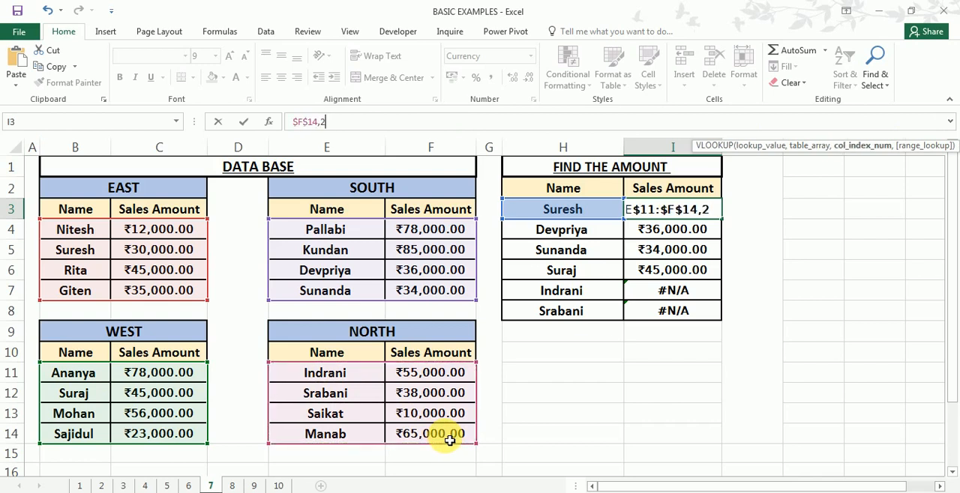
text(2,)
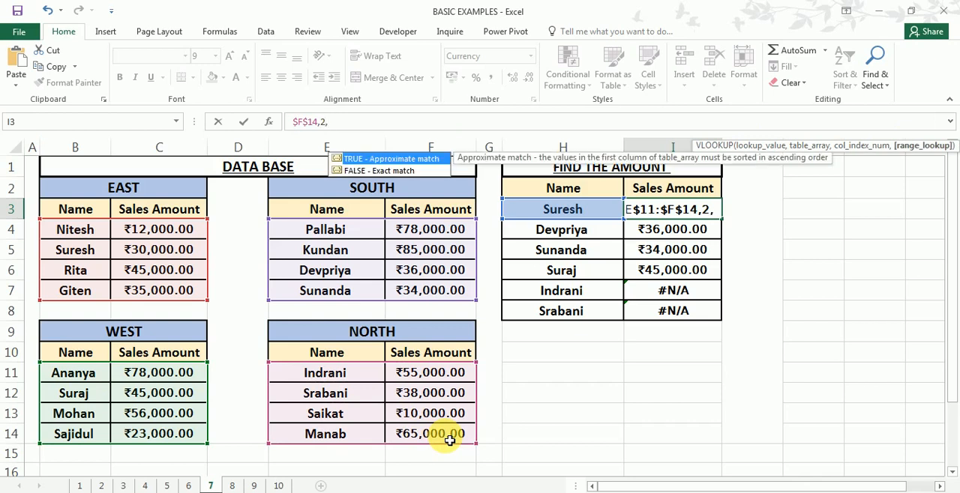
text(0))
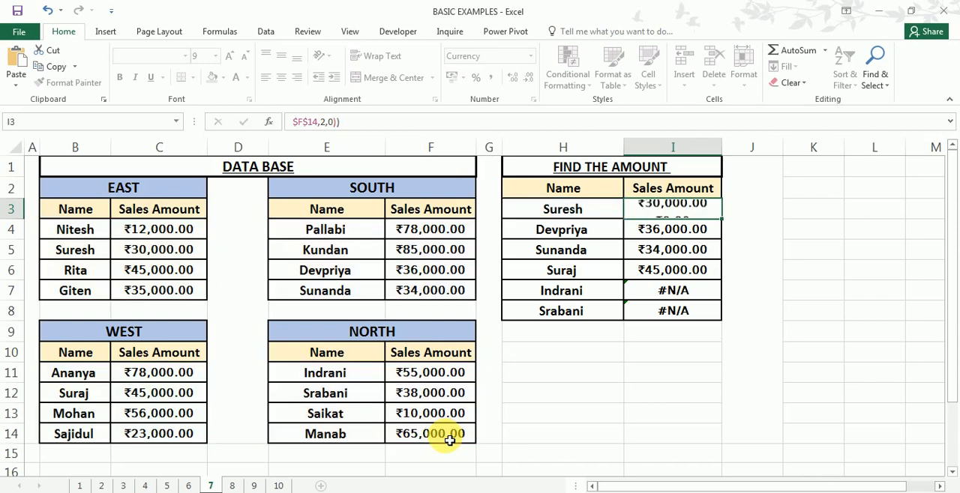
- Complete the NORTH VLOOKUP in I3 with column index 2 and range_lookup 0, and fill the entered formula down to I8
key(Return)
click(712, 213)
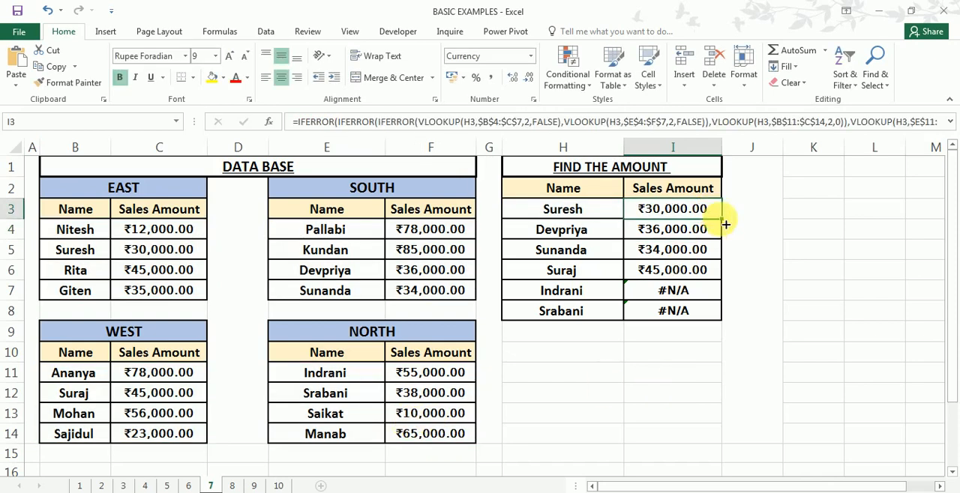
drag(722, 218, 712, 324)
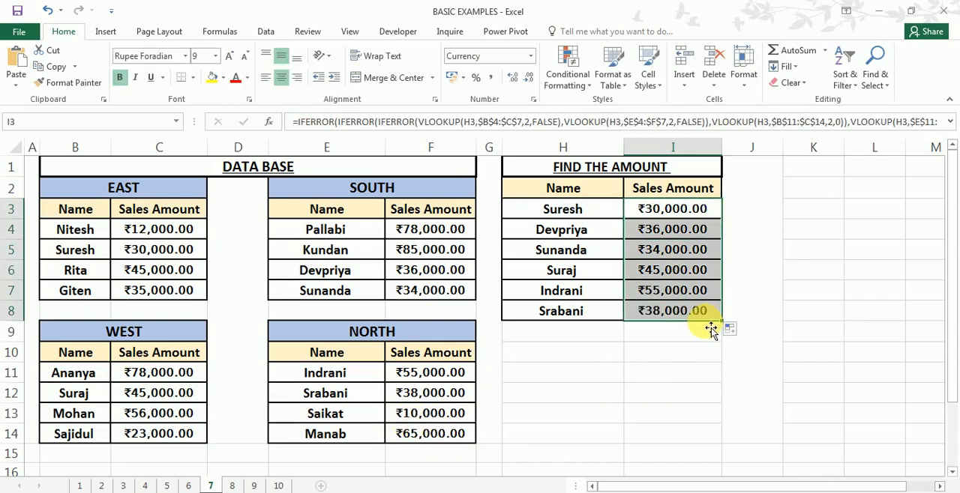
click(643, 410)
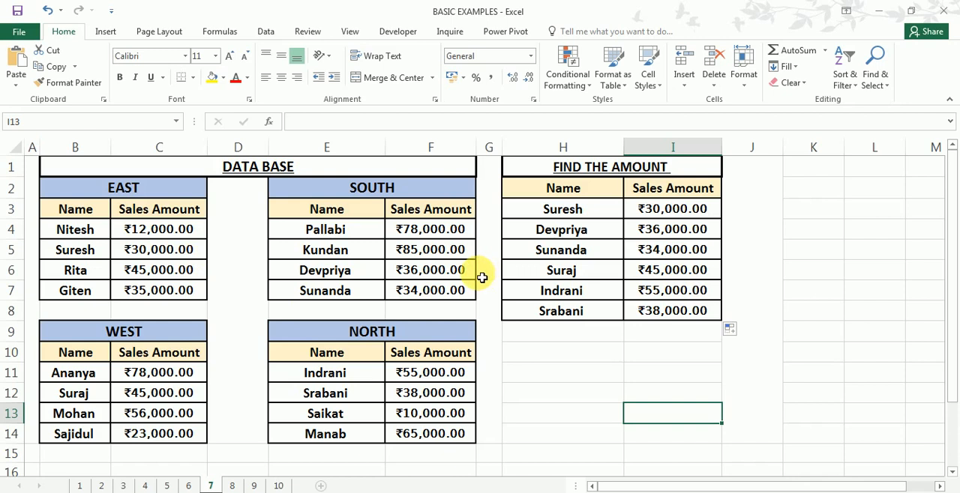
drag(204, 248, 218, 269)
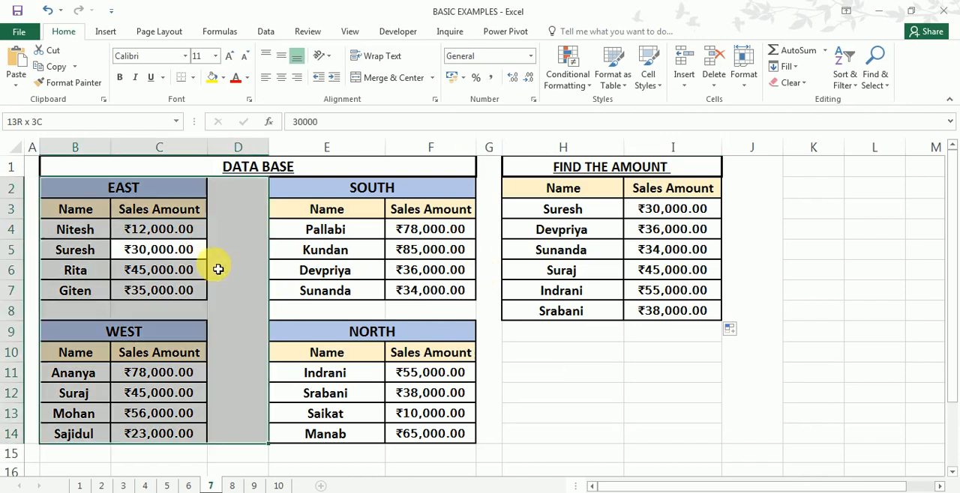
click(323, 250)
click(199, 351)
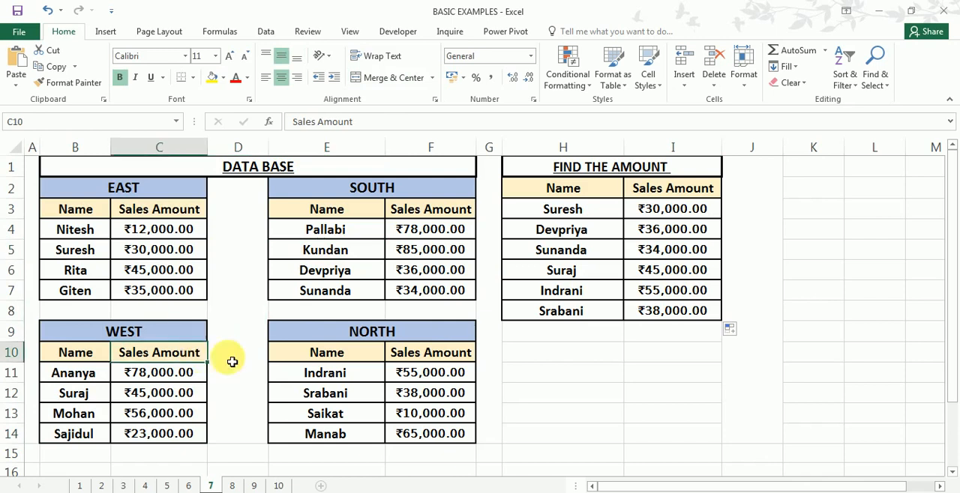
click(417, 389)
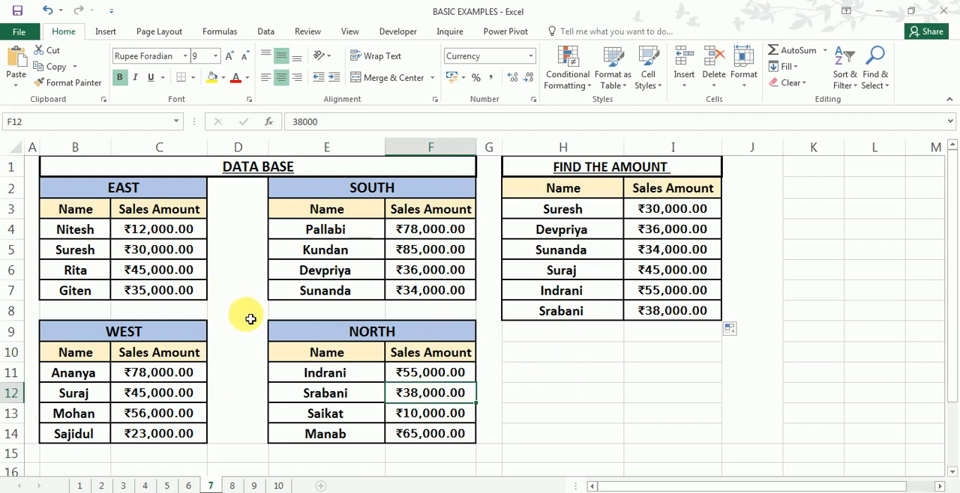
- Open sheet 8 and examine the columns of LIST-A and LIST-B and the Id and Marks cells of the lookup table
click(234, 486)
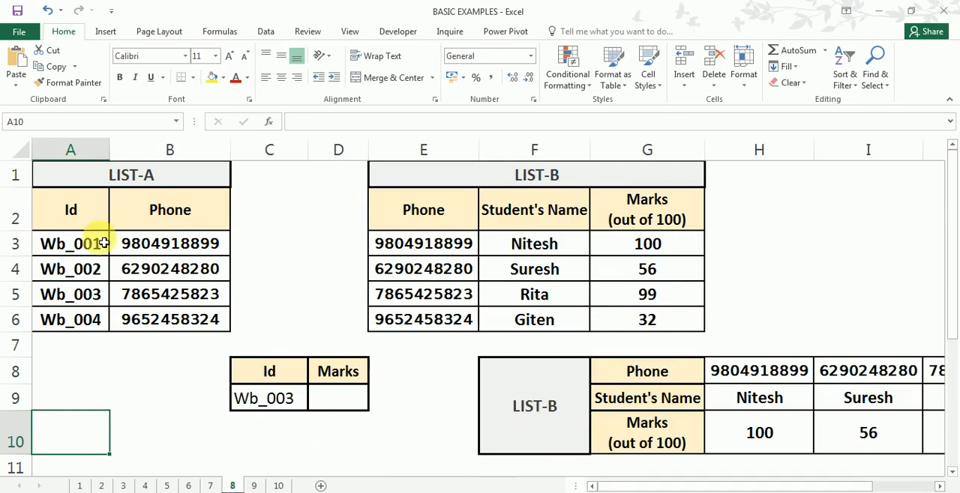
drag(86, 180, 150, 317)
drag(531, 178, 553, 320)
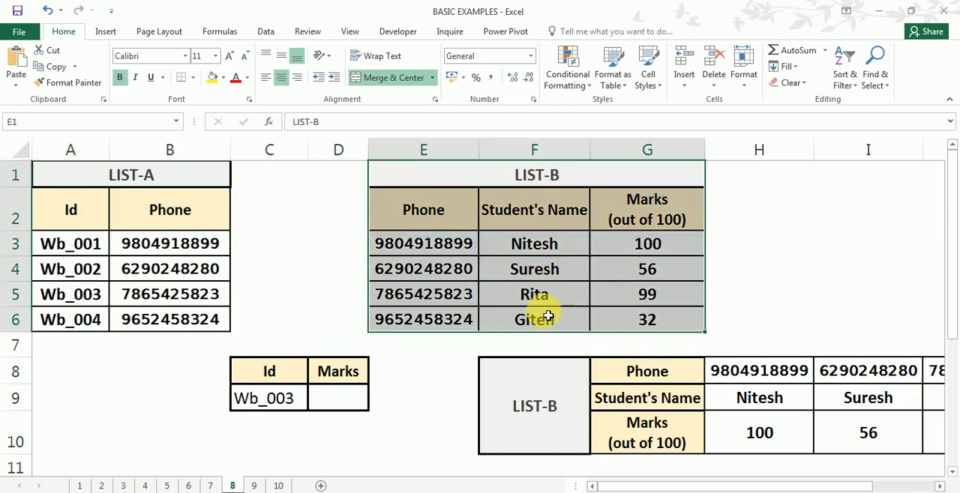
click(330, 405)
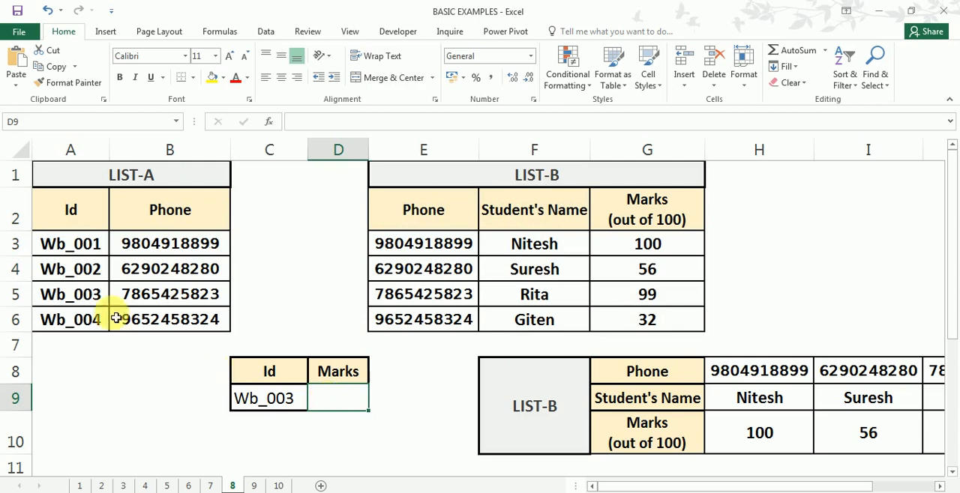
drag(78, 210, 85, 321)
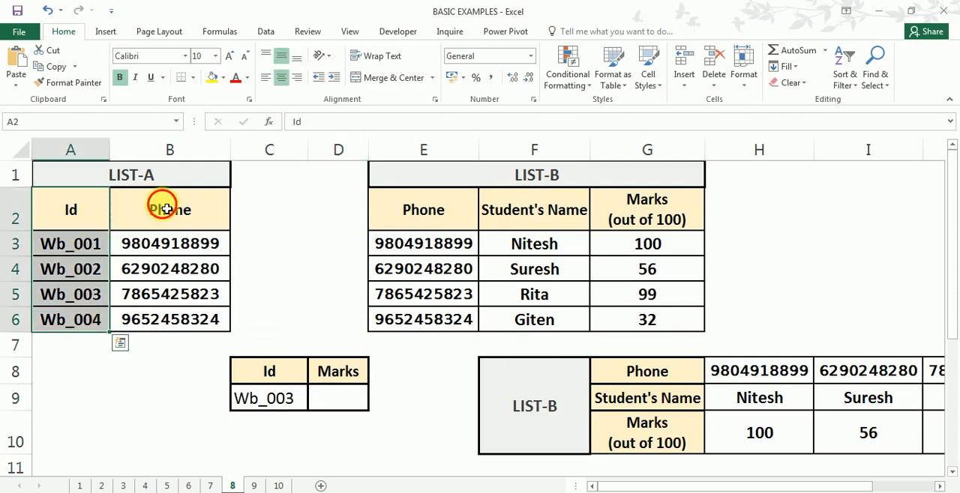
drag(165, 207, 173, 319)
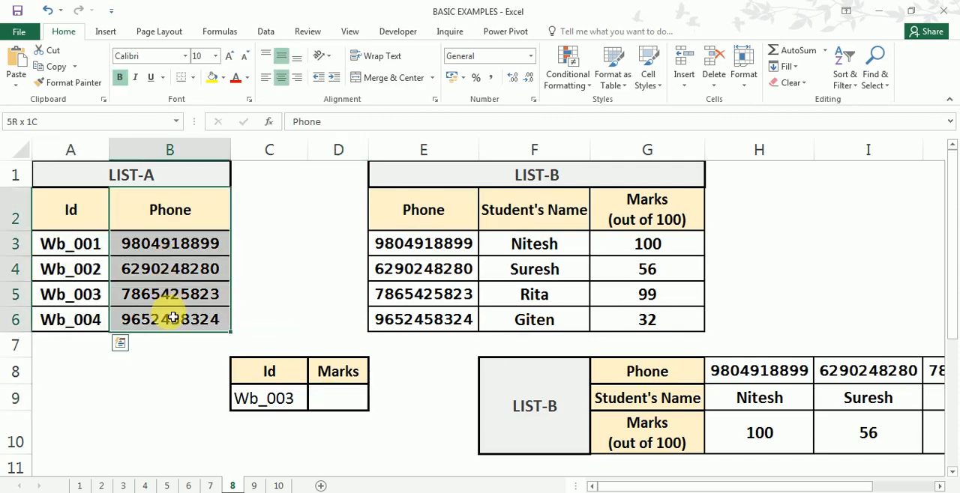
drag(423, 210, 425, 320)
drag(537, 219, 534, 321)
drag(653, 225, 649, 319)
click(253, 396)
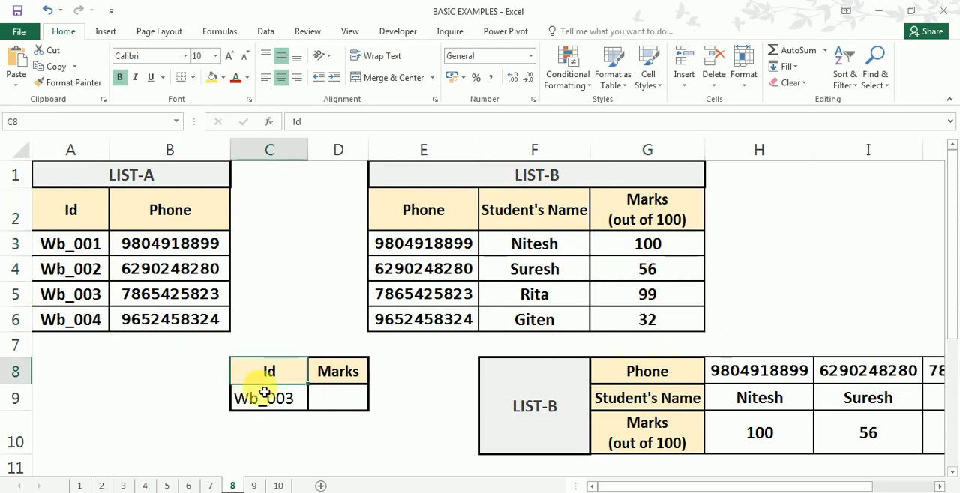
click(347, 401)
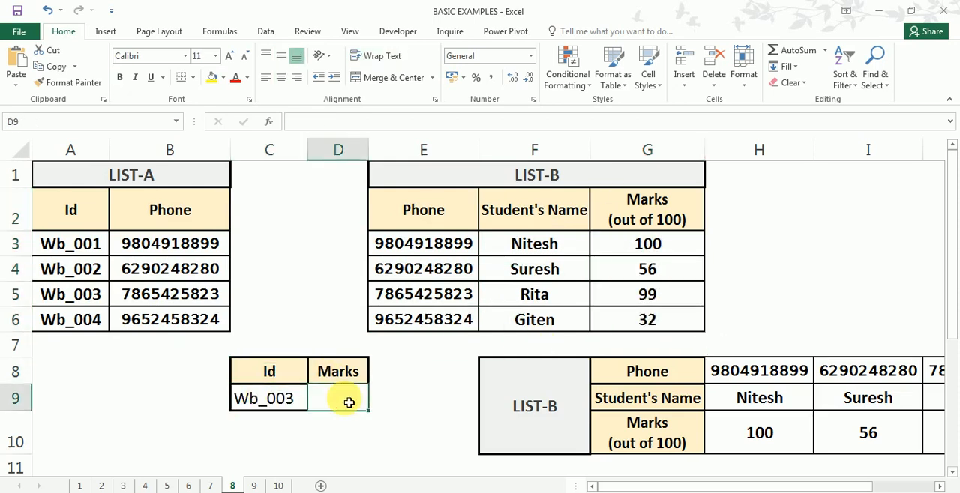
click(274, 405)
click(341, 397)
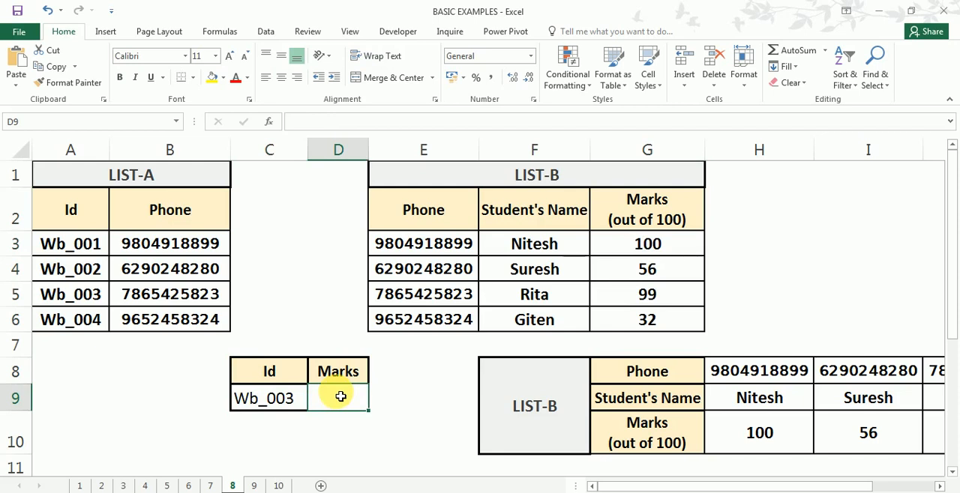
- Compare LIST-A with LIST-B to examine which column links an Id to its marks
click(70, 249)
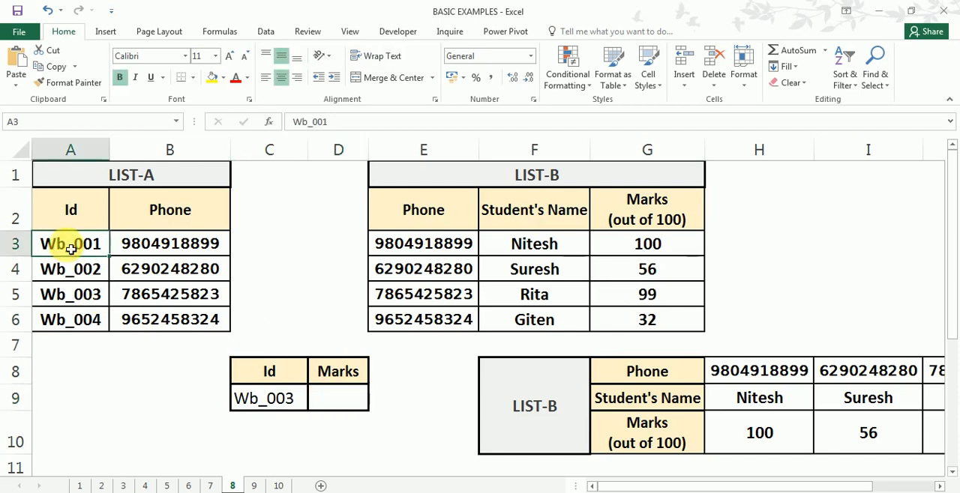
click(678, 249)
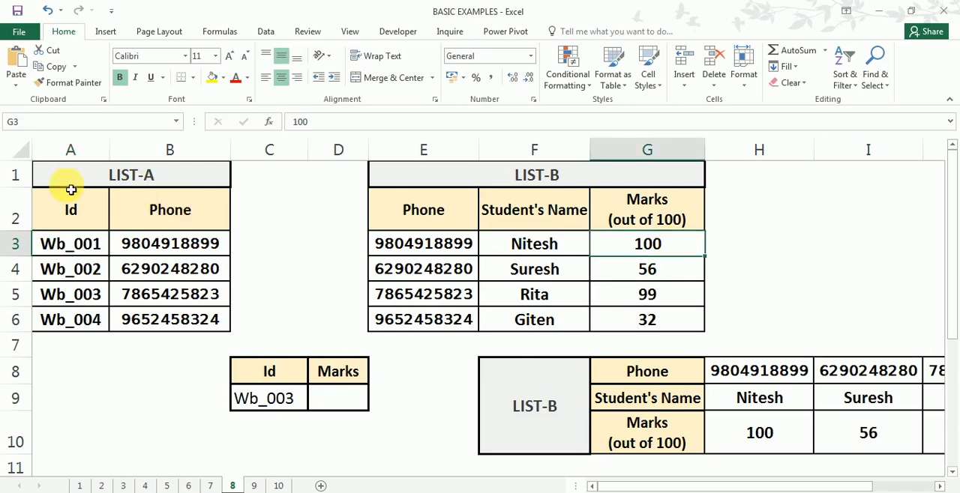
drag(70, 186, 172, 317)
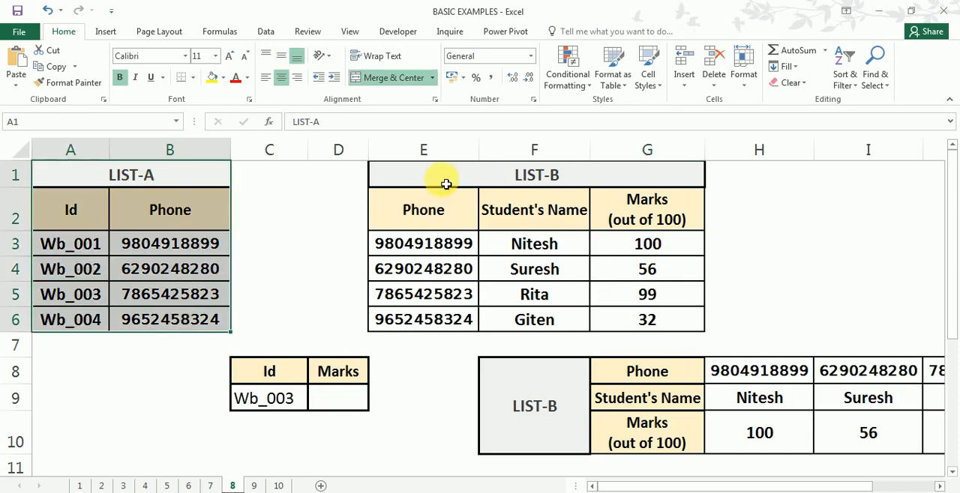
drag(443, 185, 544, 317)
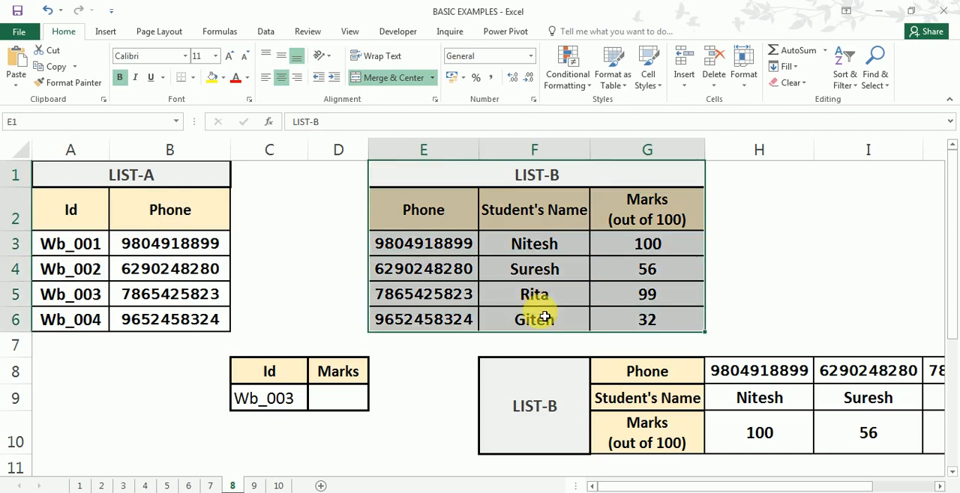
drag(183, 224, 187, 320)
drag(424, 215, 427, 334)
- Start a VLOOKUP in D9 that looks up the Id in C9 in the LIST-A range locked as $A$3:$B$6
click(350, 399)
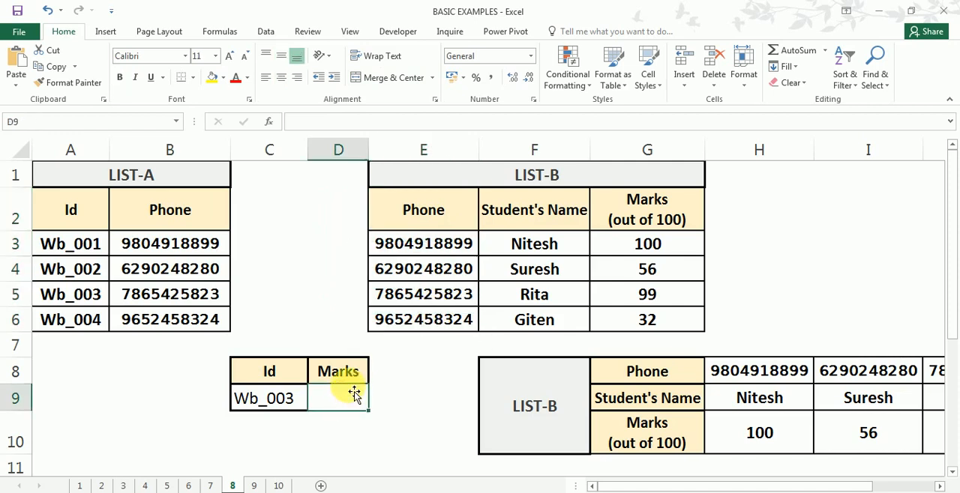
text(=vl)
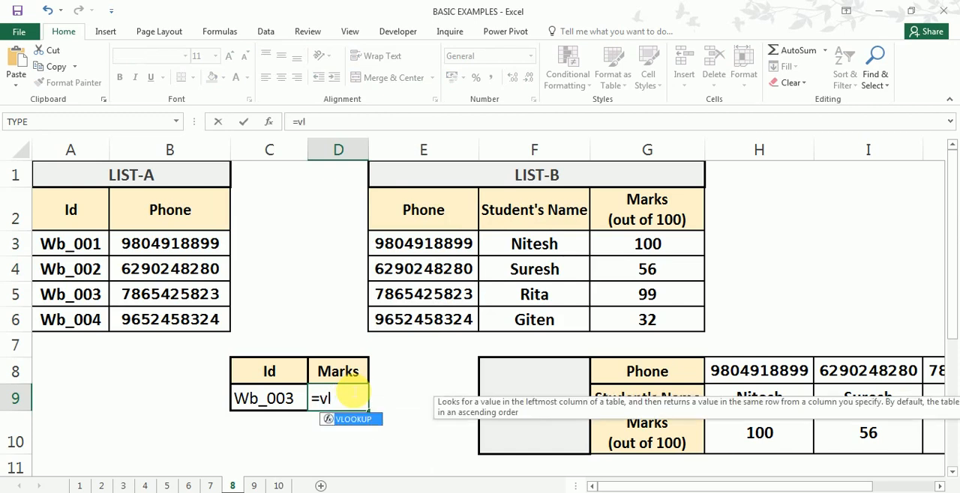
key(Tab)
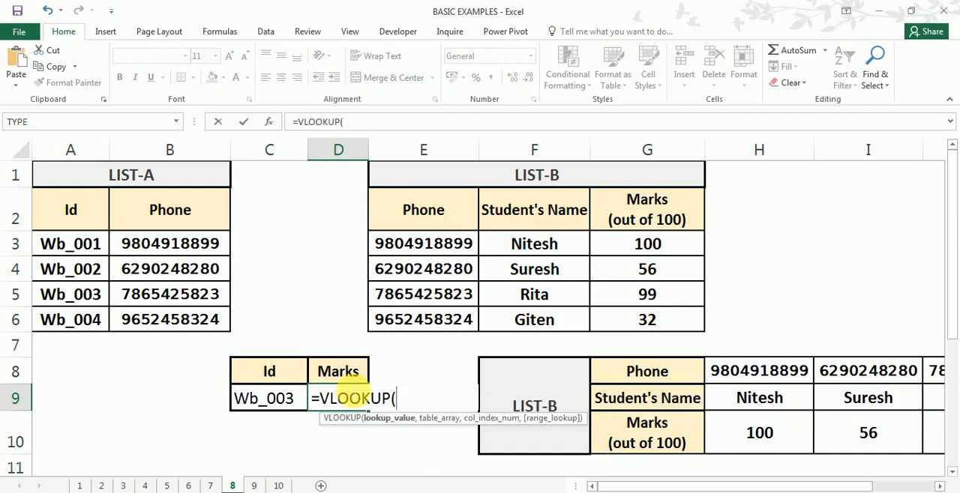
click(279, 400)
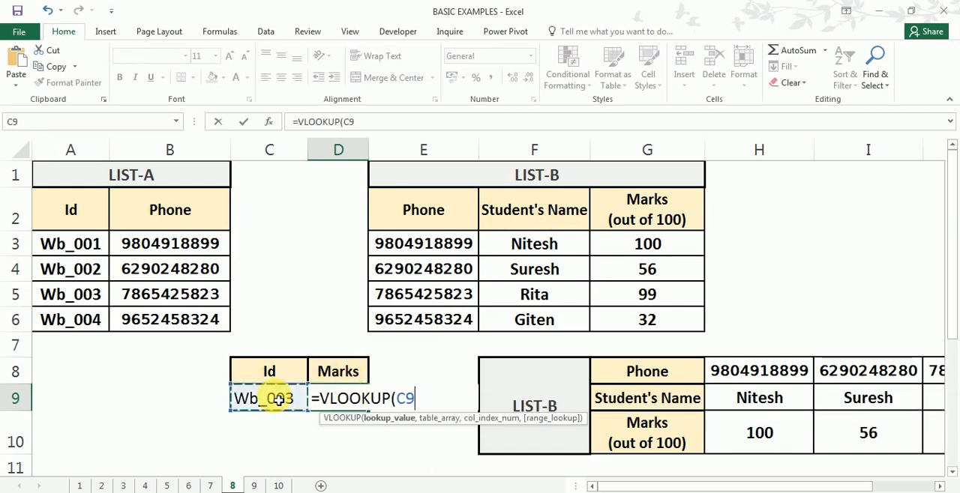
text(,)
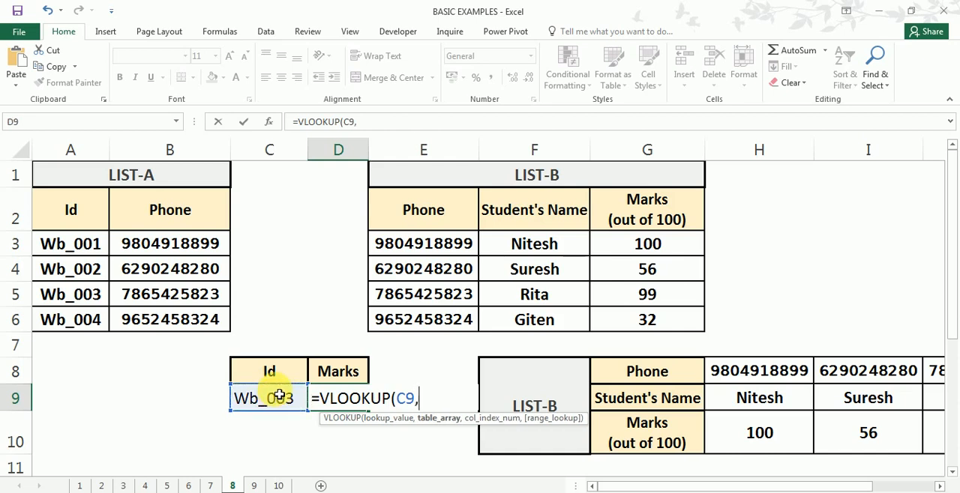
drag(66, 248, 193, 320)
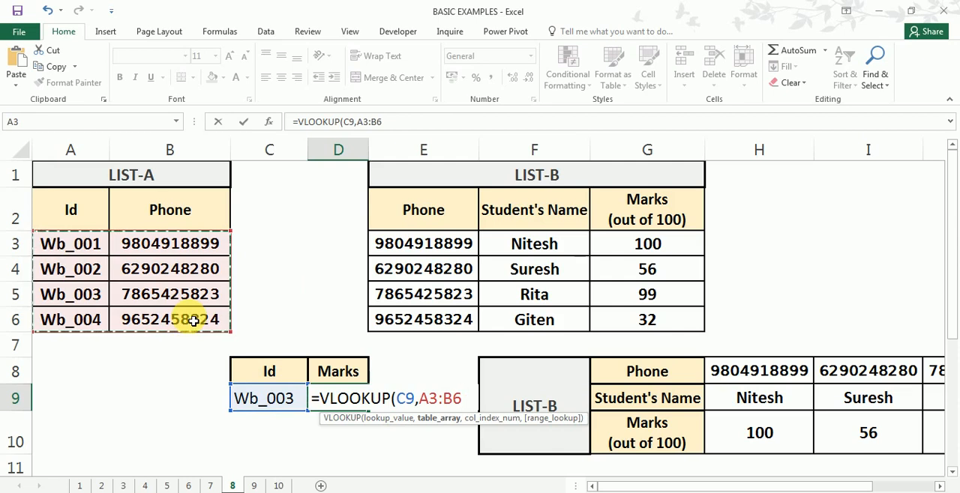
key(F4)
- Complete the LIST-A VLOOKUP in D9 with column index 2 and exact match FALSE, and widen column D to fit the full result
text(,2)
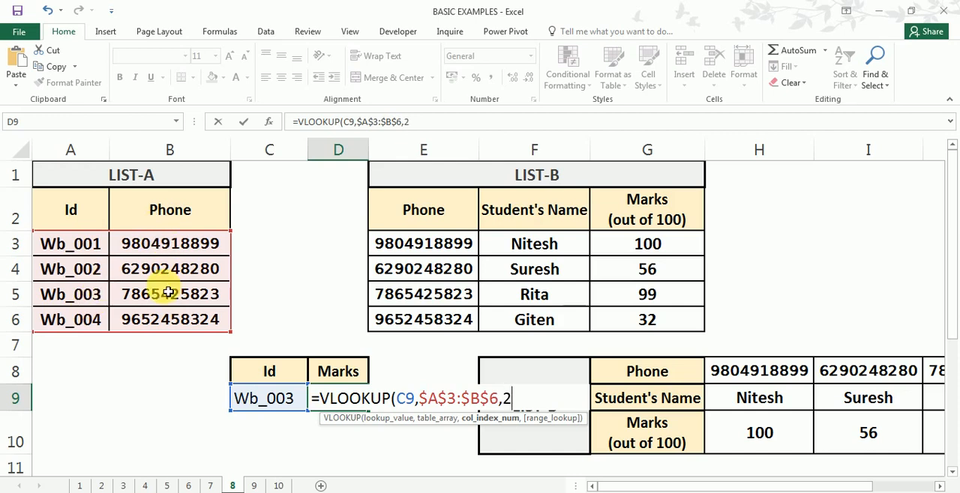
text(,)
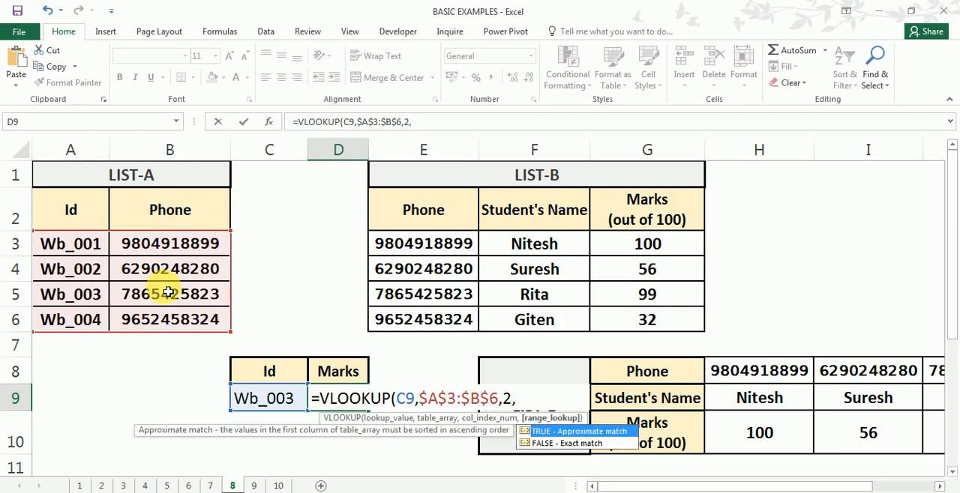
key(Down)
key(Tab)
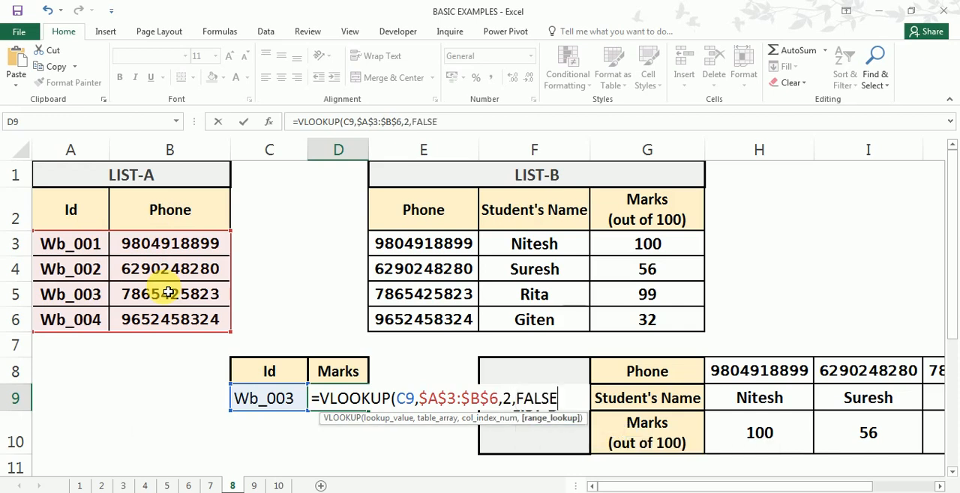
text())
key(Return)
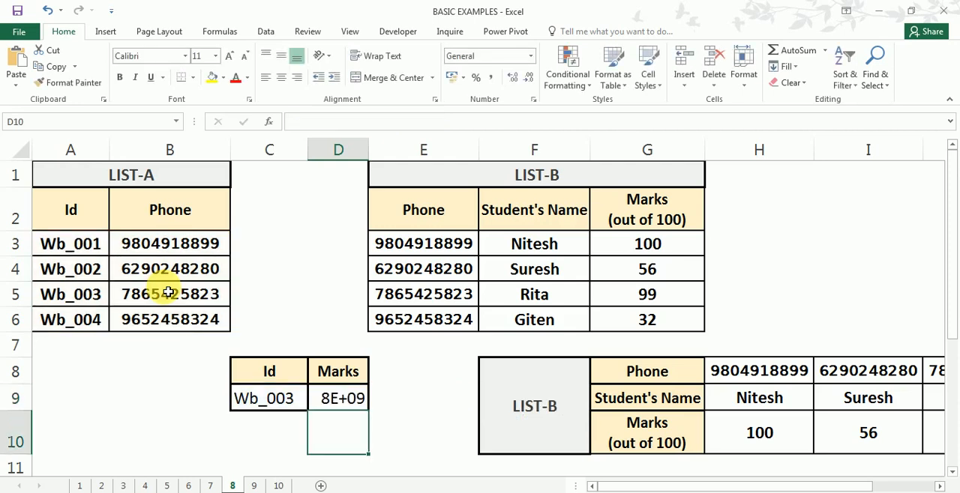
drag(374, 154, 423, 164)
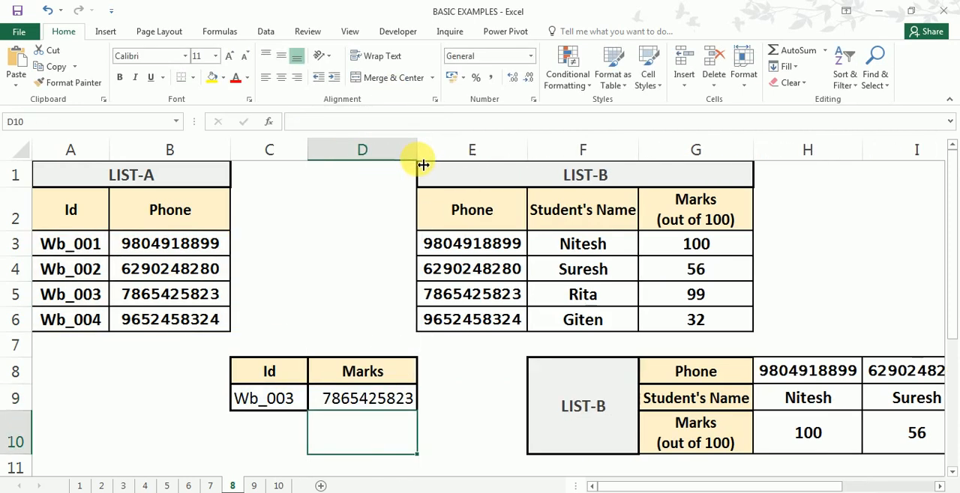
- Wrap D9's whole LIST-A lookup in an outer VLOOKUP as its lookup_value argument
click(364, 398)
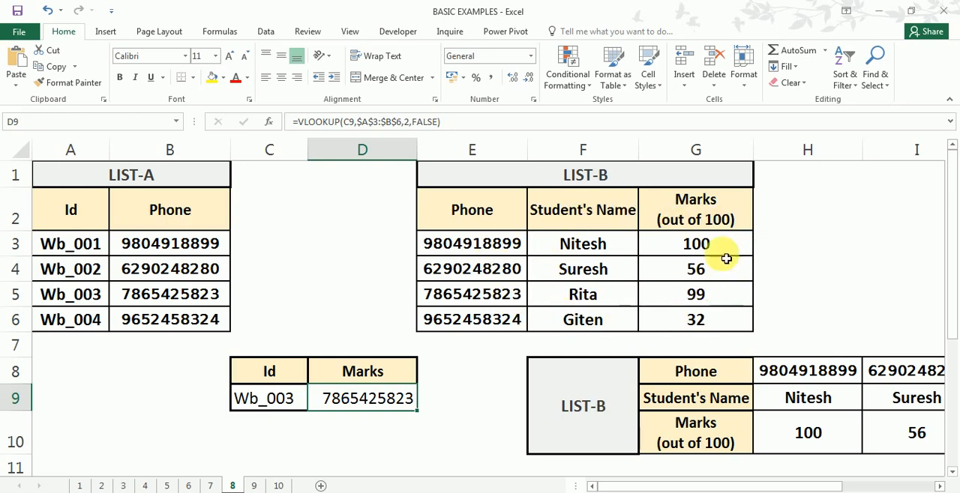
double_click(381, 410)
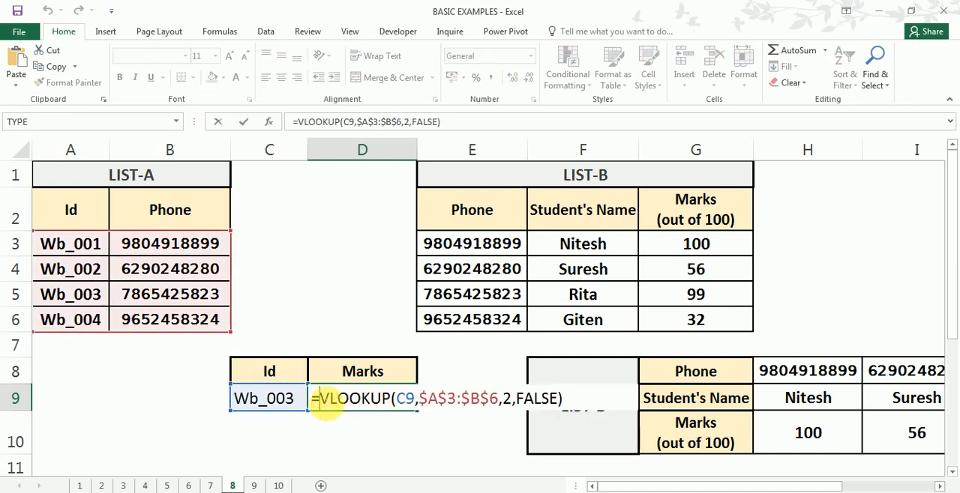
drag(324, 407, 562, 407)
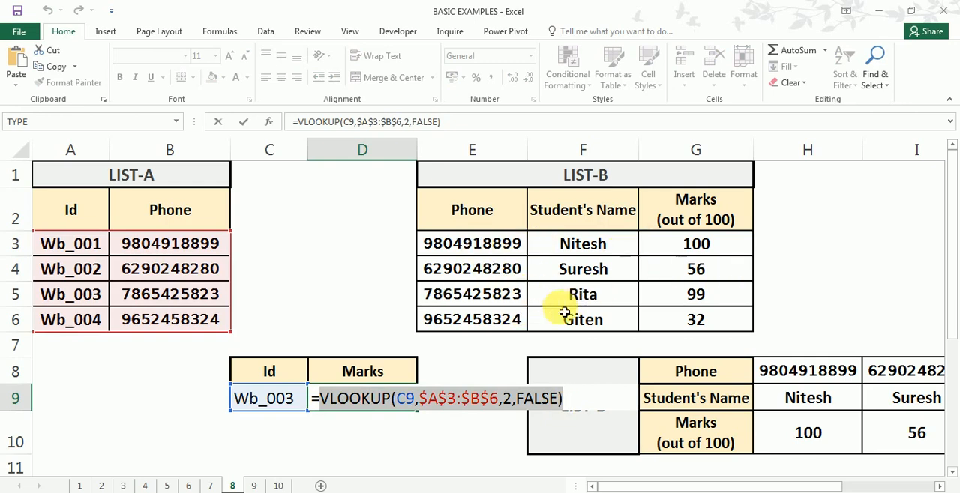
click(324, 409)
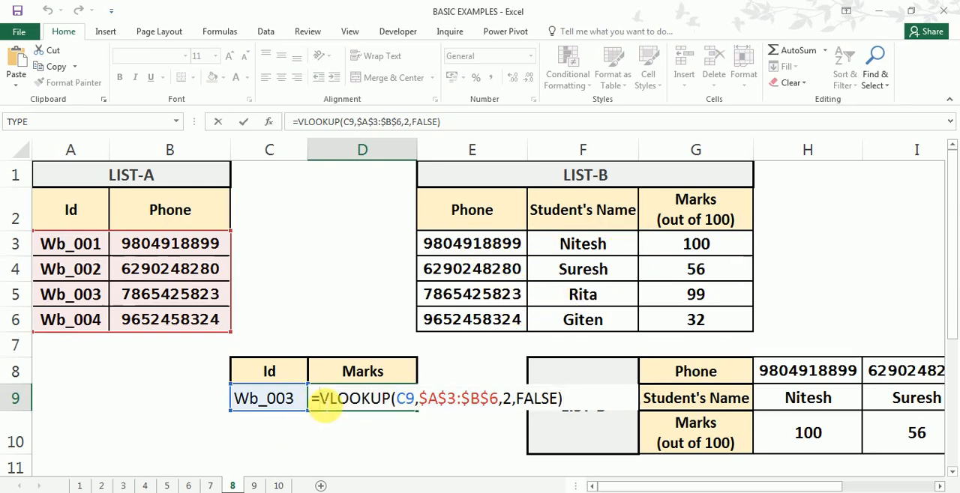
text(vl)
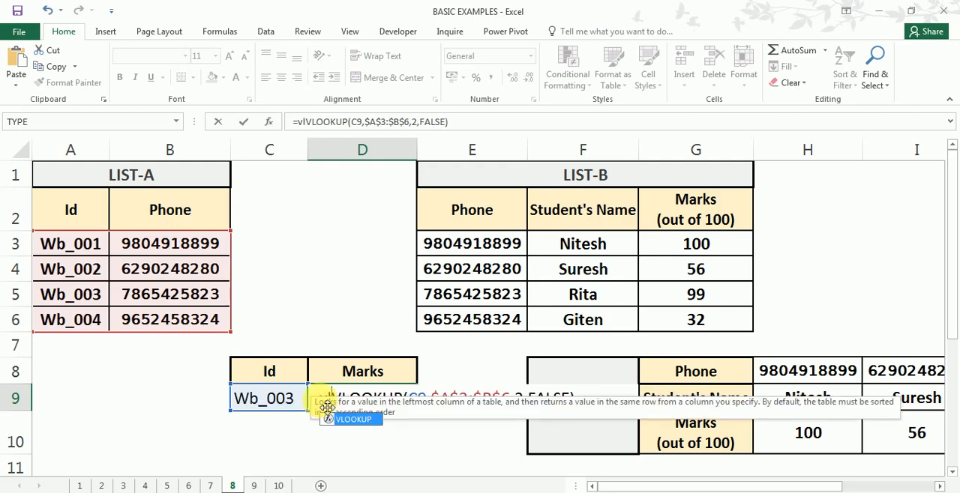
key(Tab)
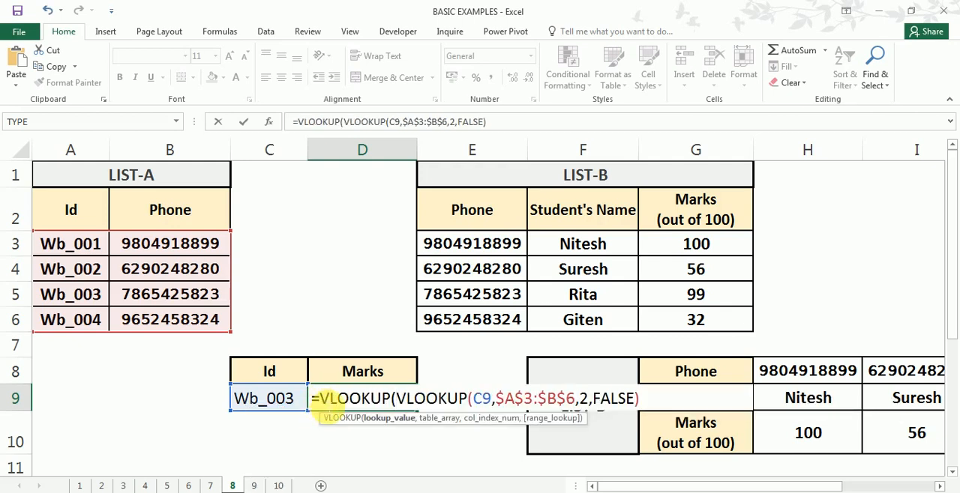
drag(399, 398, 641, 406)
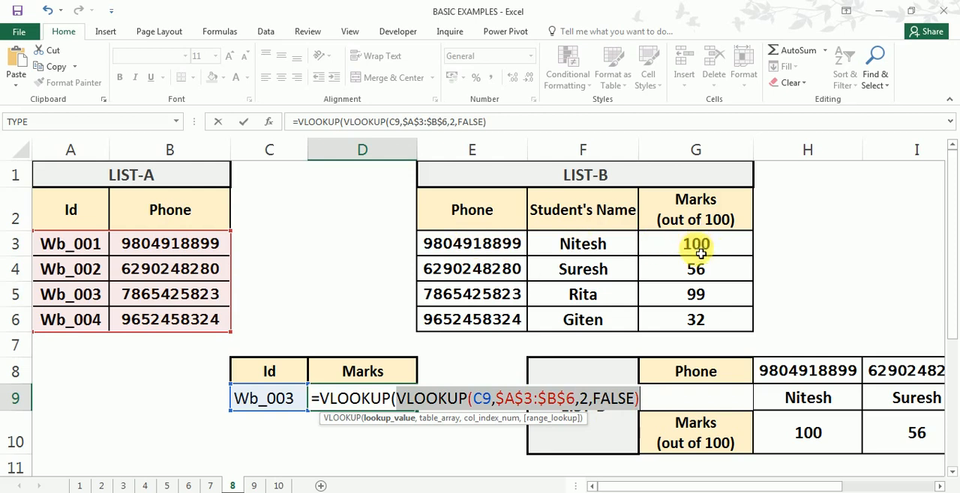
- Add the LIST-B range, locked as $E$3:$G$6, as the table_array of the outer VLOOKUP in D9
click(643, 401)
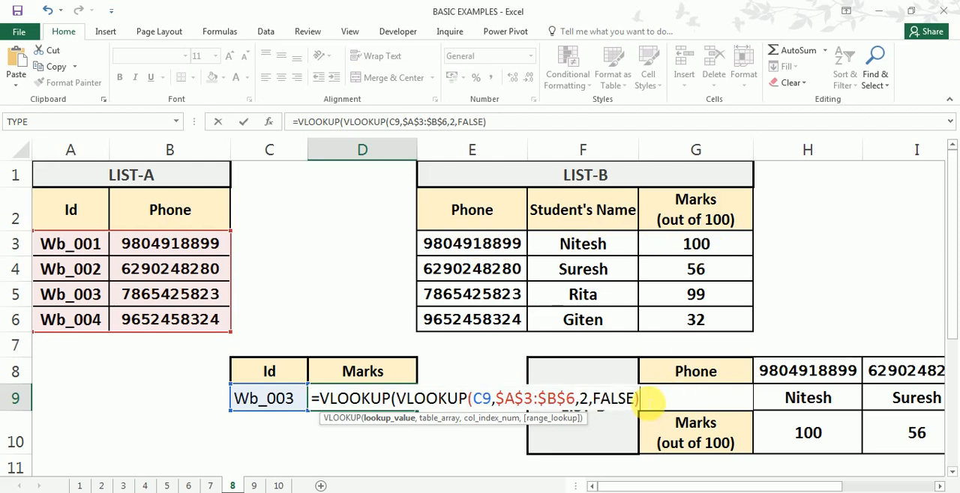
text(,)
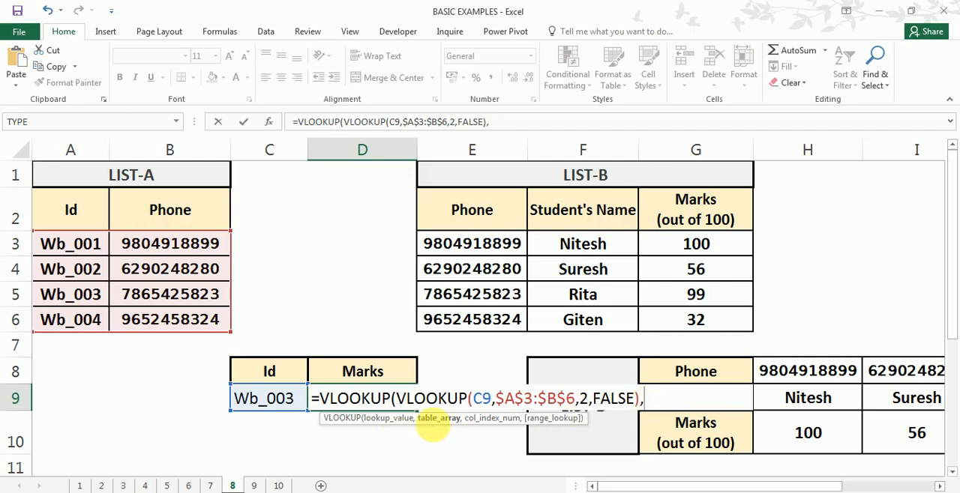
drag(475, 242, 694, 323)
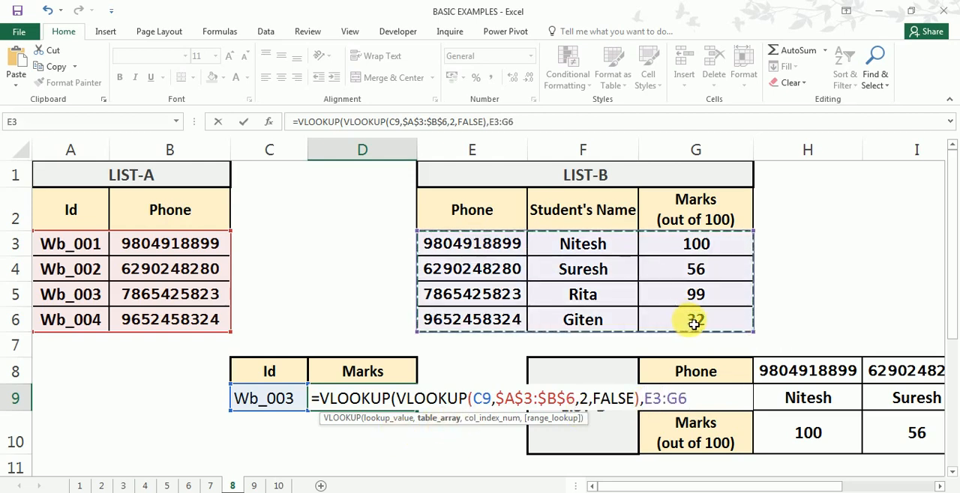
key(F4)
text(,)
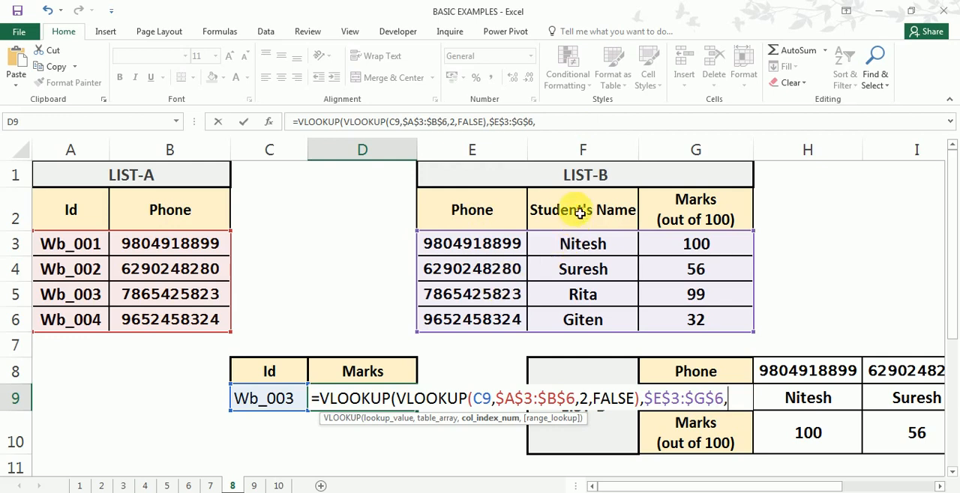
- Complete the outer VLOOKUP in D9 with column index 3 and exact match FALSE
click(718, 291)
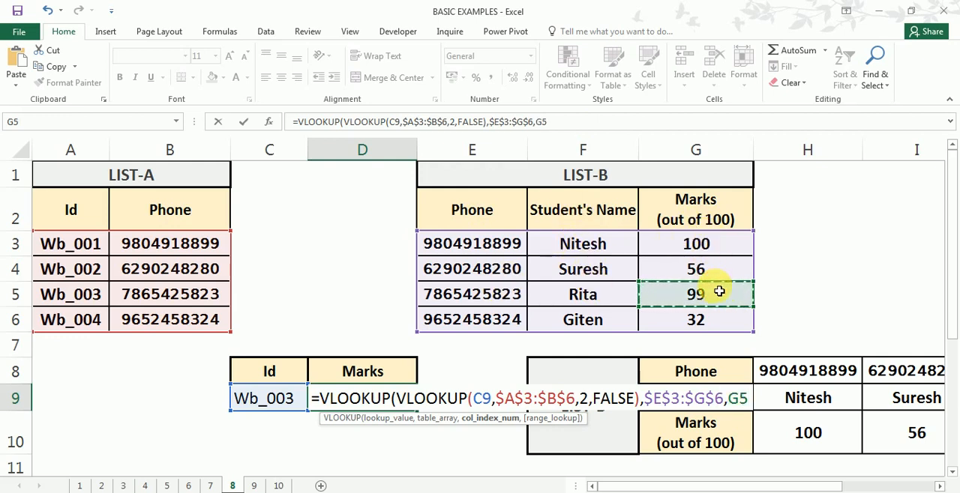
key(BackSpace)
key(BackSpace)
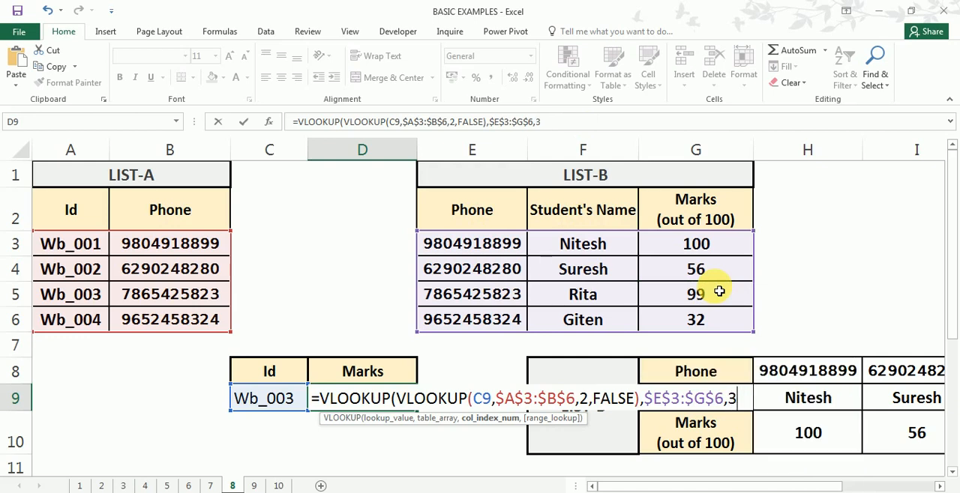
text(3,)
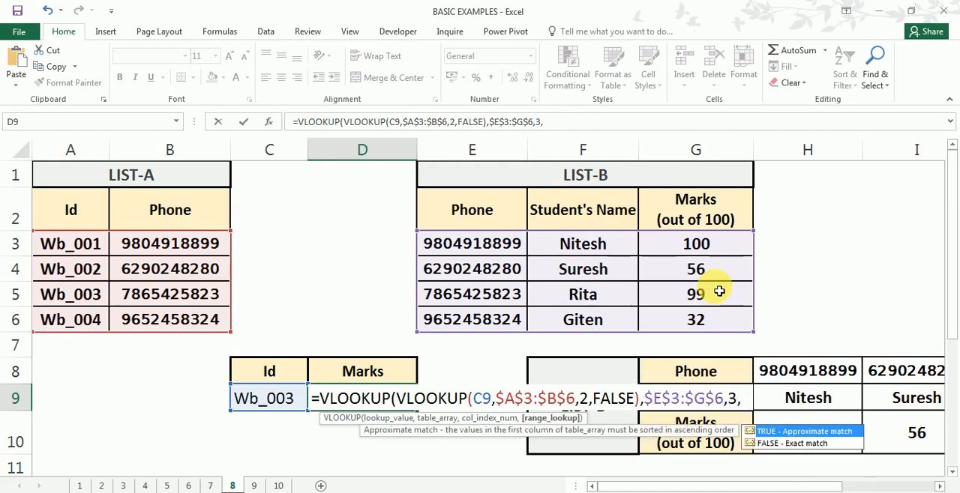
key(Down)
key(Tab)
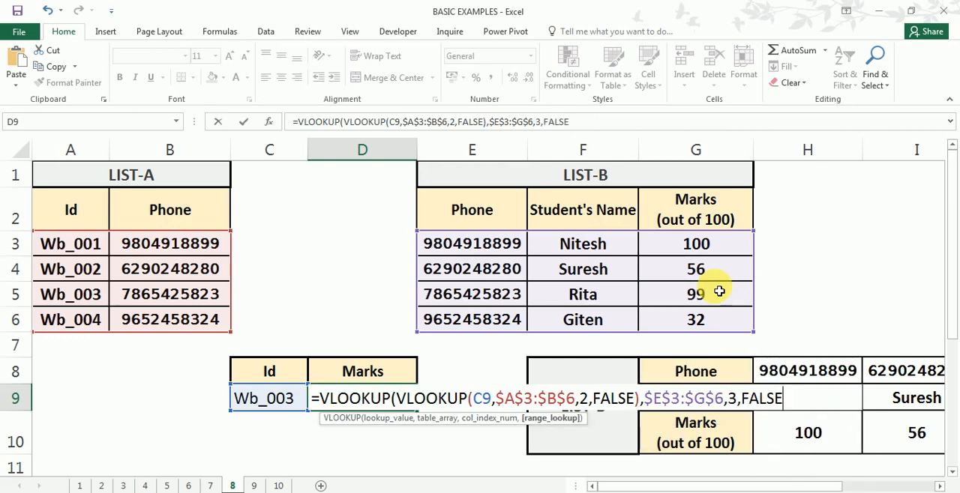
text())
key(Return)
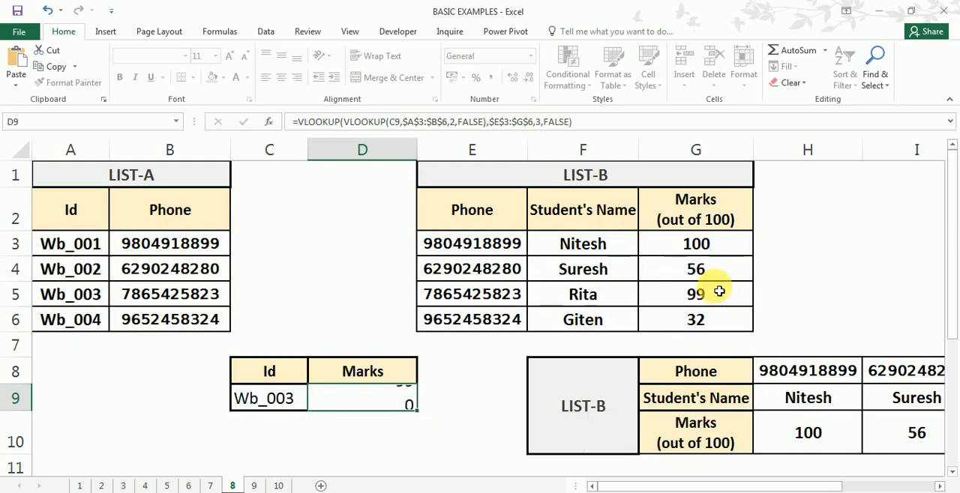
- Trace Id Wb_003 through its LIST-A phone and its LIST-B row to check the marks in D9
click(277, 405)
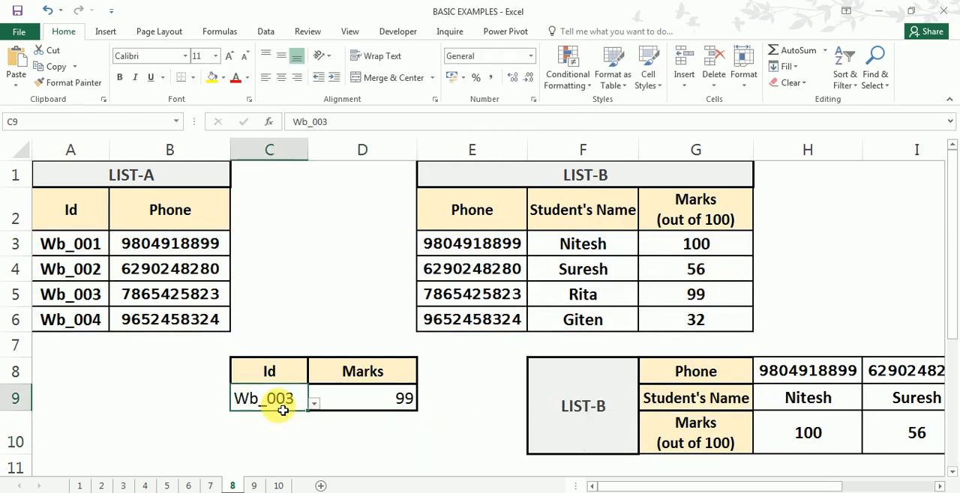
click(408, 401)
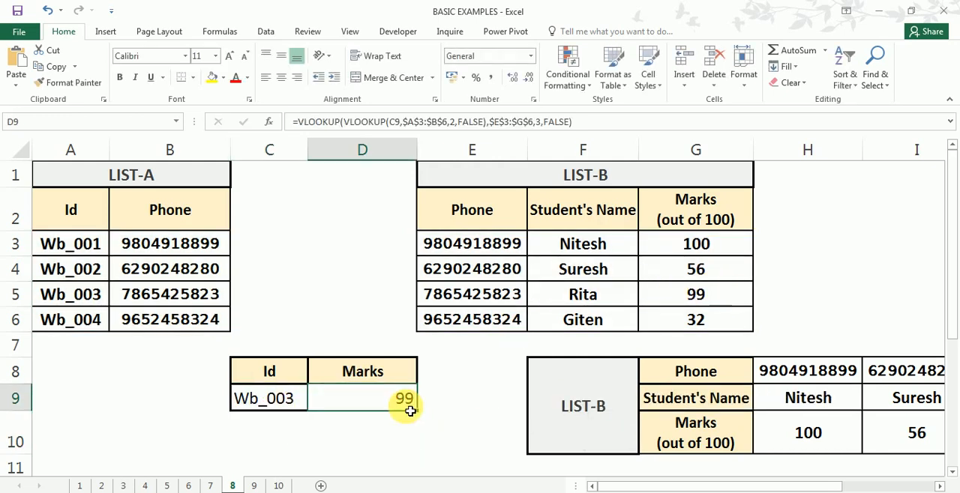
click(73, 271)
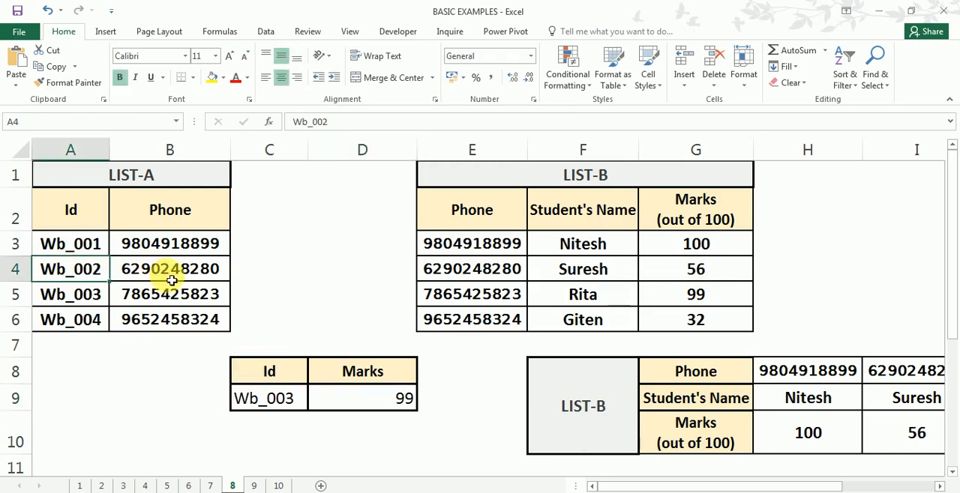
drag(84, 292, 182, 300)
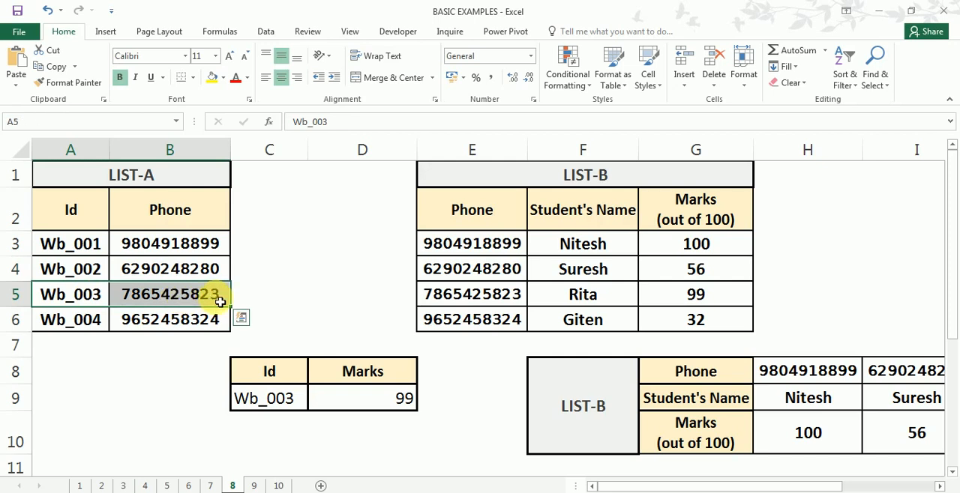
click(592, 299)
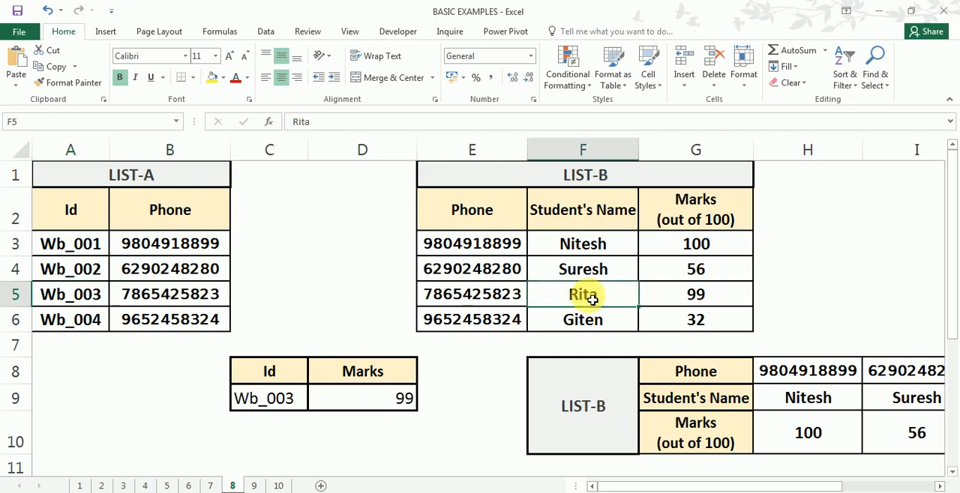
click(689, 296)
click(372, 397)
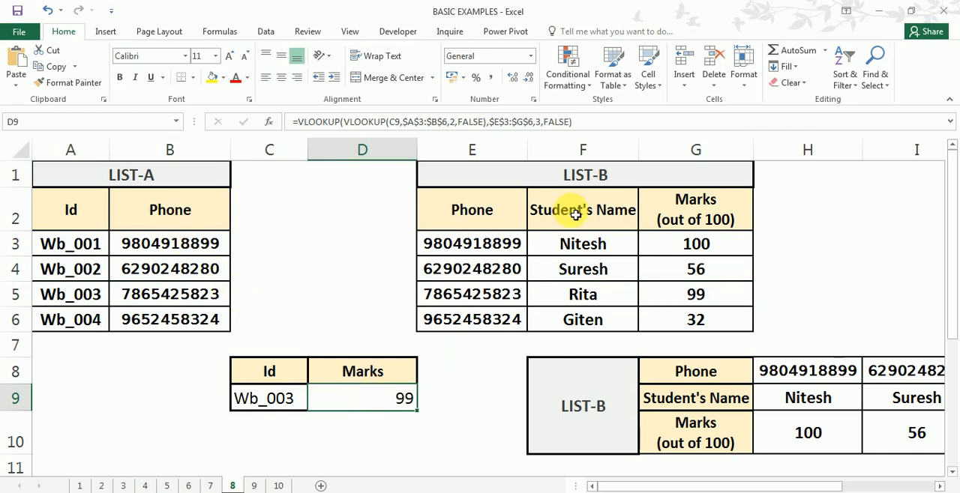
- Test the nested lookup by choosing Wb_002 and finally Wb_001 as the Id in C9
click(287, 398)
click(315, 405)
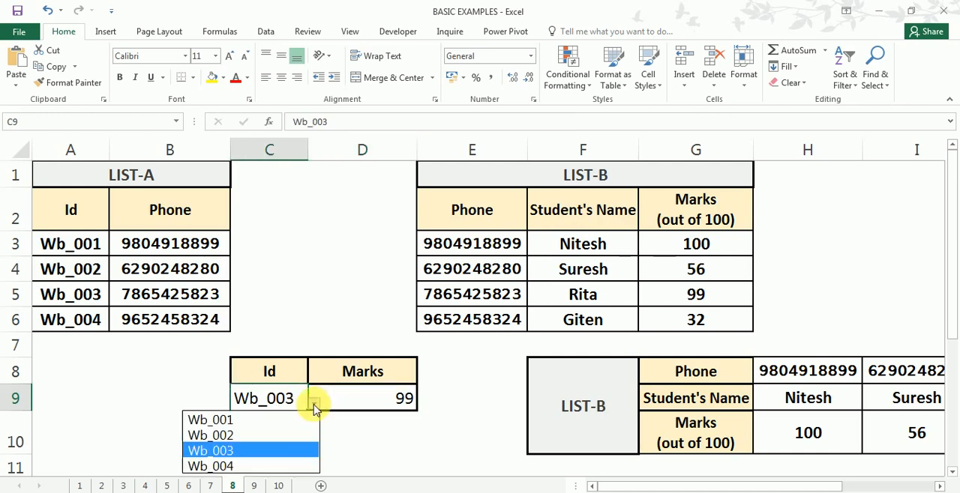
click(257, 436)
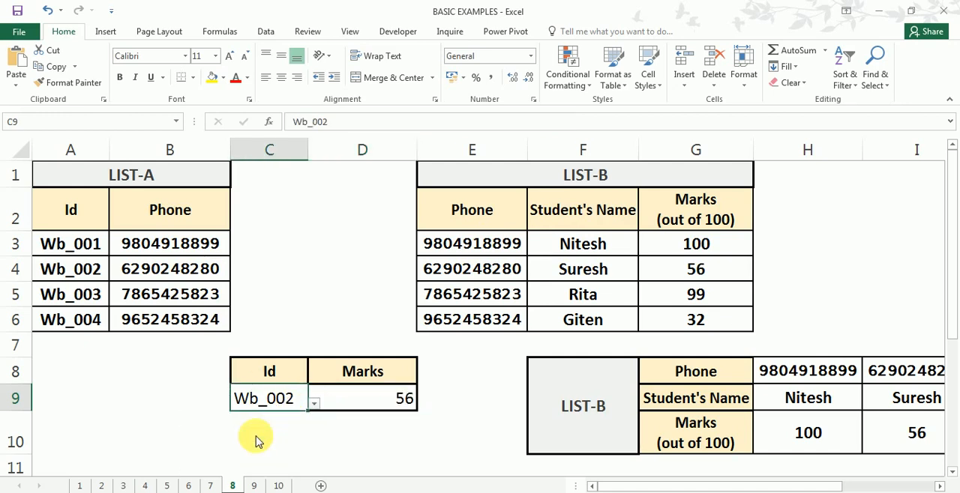
click(315, 404)
click(273, 426)
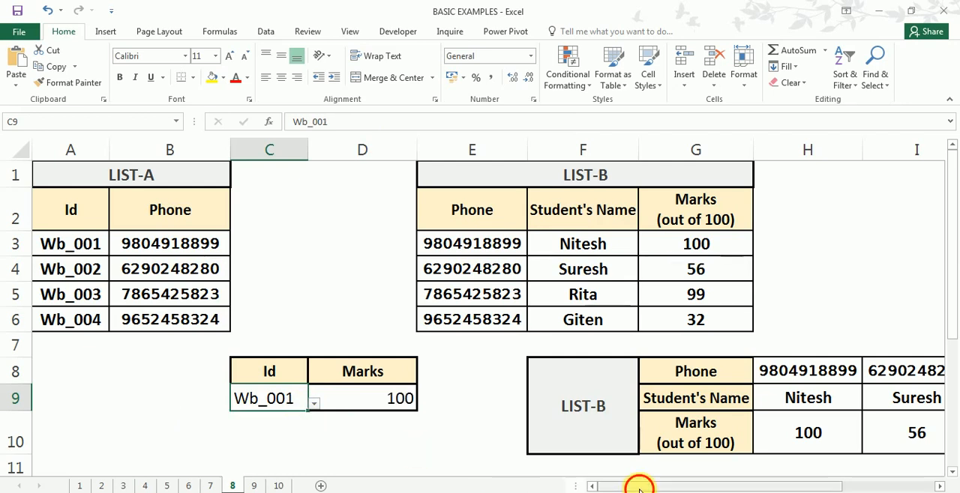
- Compare the vertical LIST-B table with the horizontal LIST-B beginning at F8, and review the nested formula in D9
drag(639, 489, 703, 486)
click(314, 174)
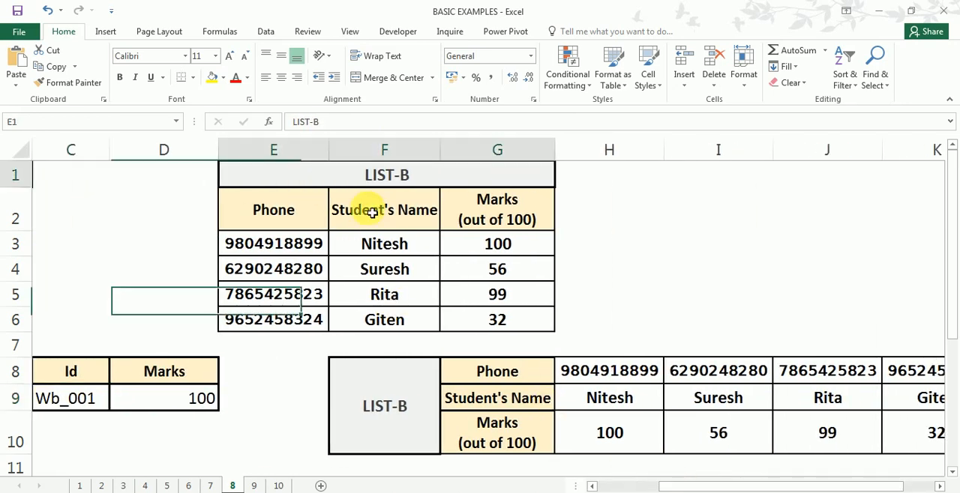
drag(372, 213, 439, 317)
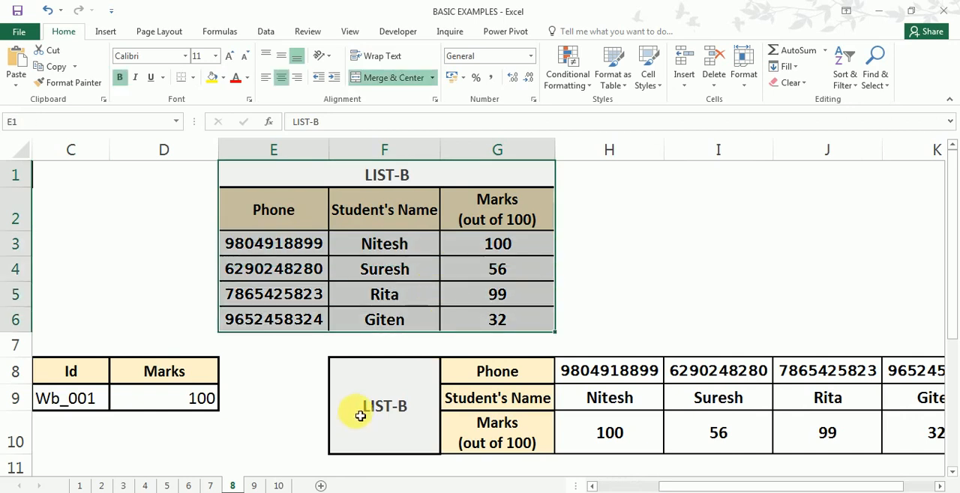
drag(375, 381, 887, 417)
drag(750, 484, 689, 484)
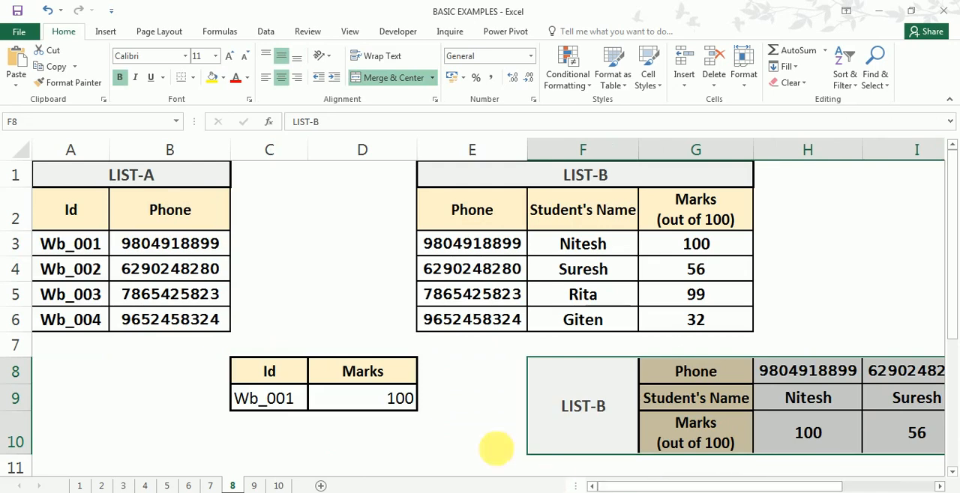
click(380, 398)
double_click(380, 398)
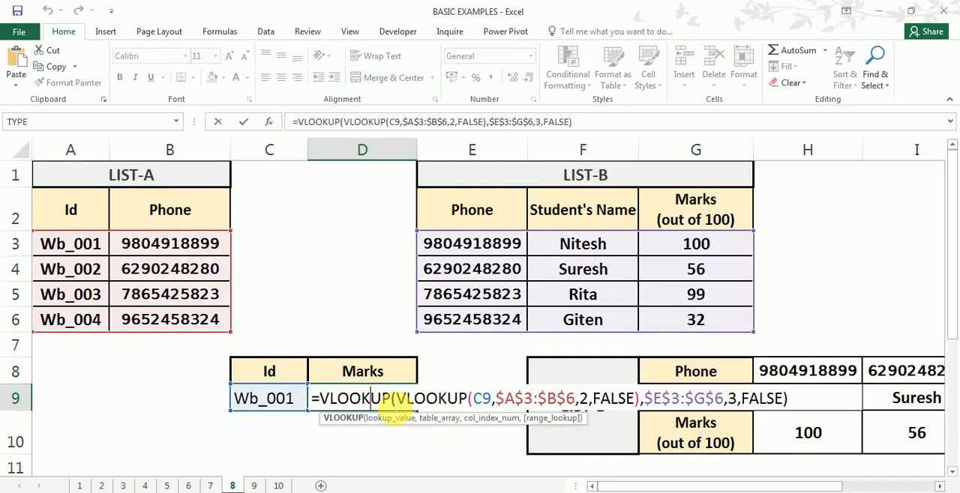
click(370, 398)
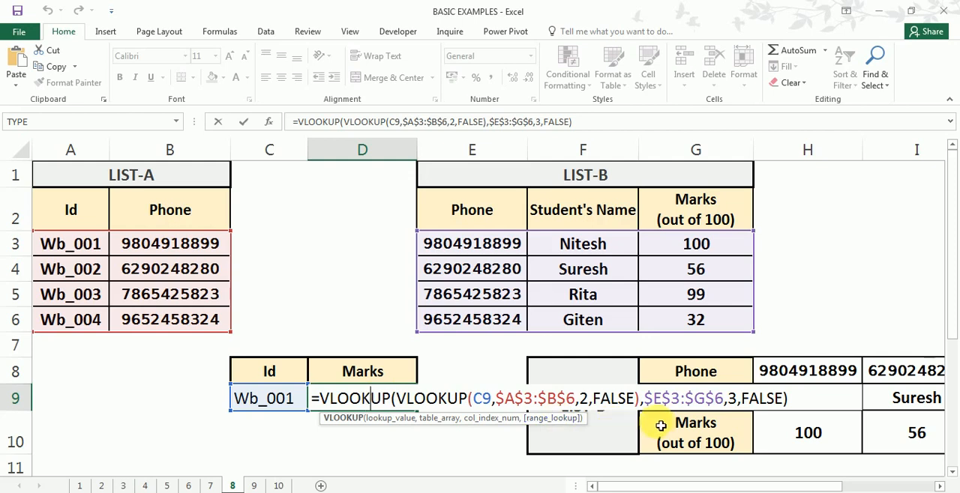
key(Return)
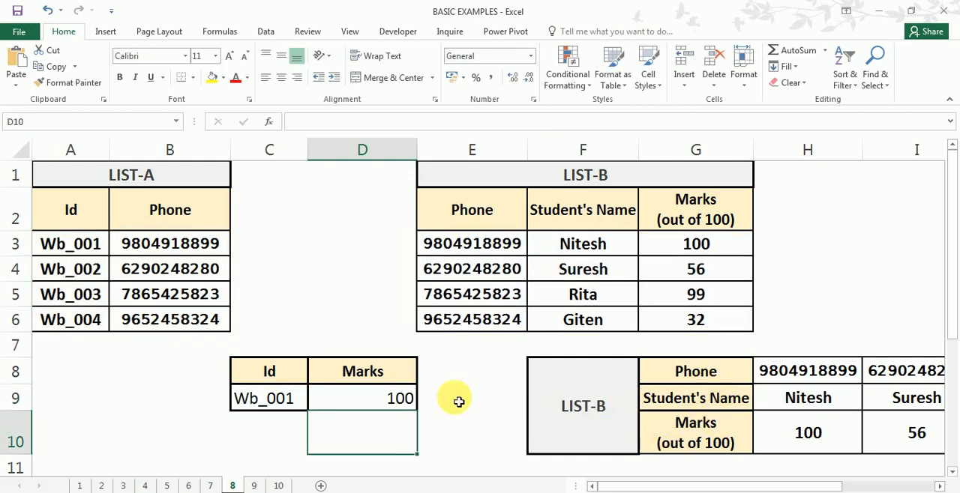
- Replace the outer VLOOKUP function in D9 with HLOOKUP, keeping the inner LIST-A VLOOKUP as its lookup value
double_click(390, 398)
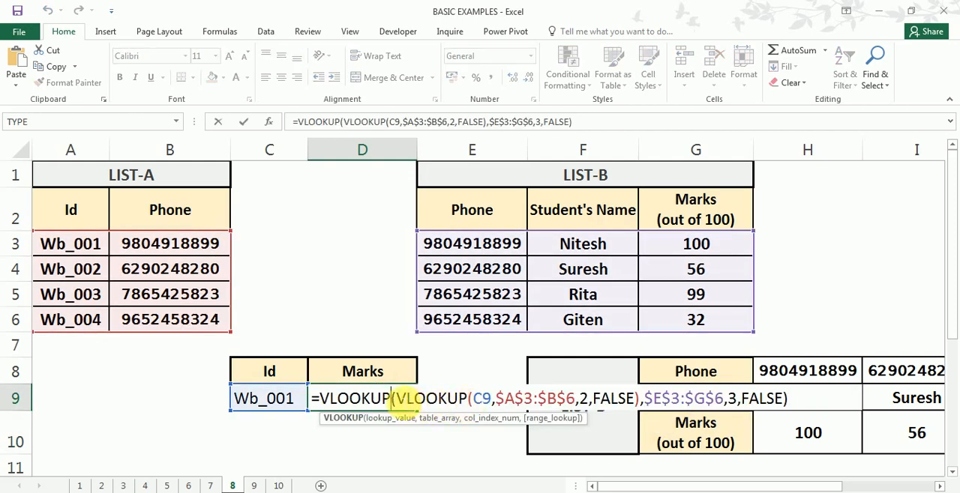
drag(396, 398, 641, 405)
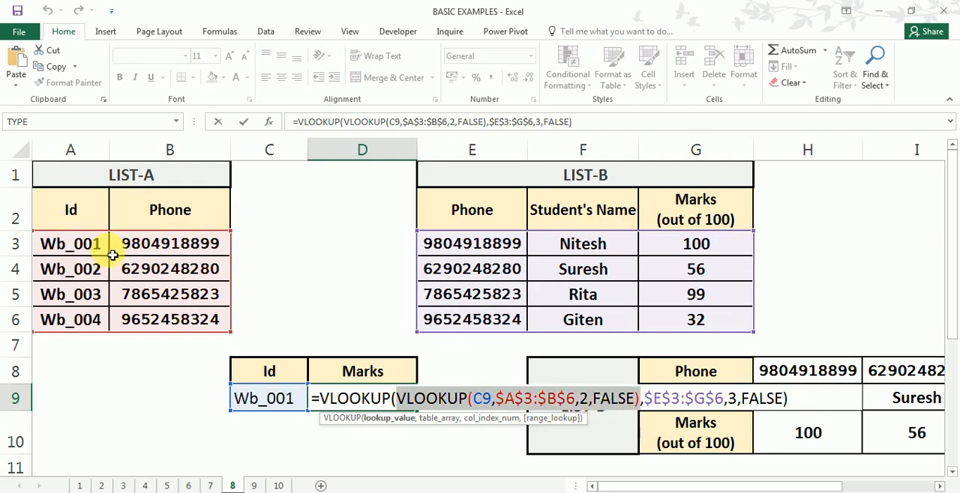
click(390, 399)
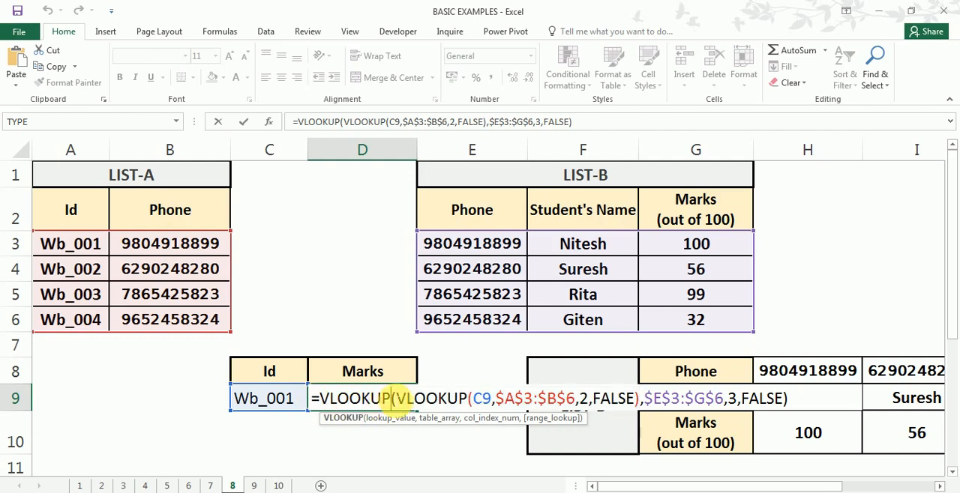
drag(396, 399, 323, 399)
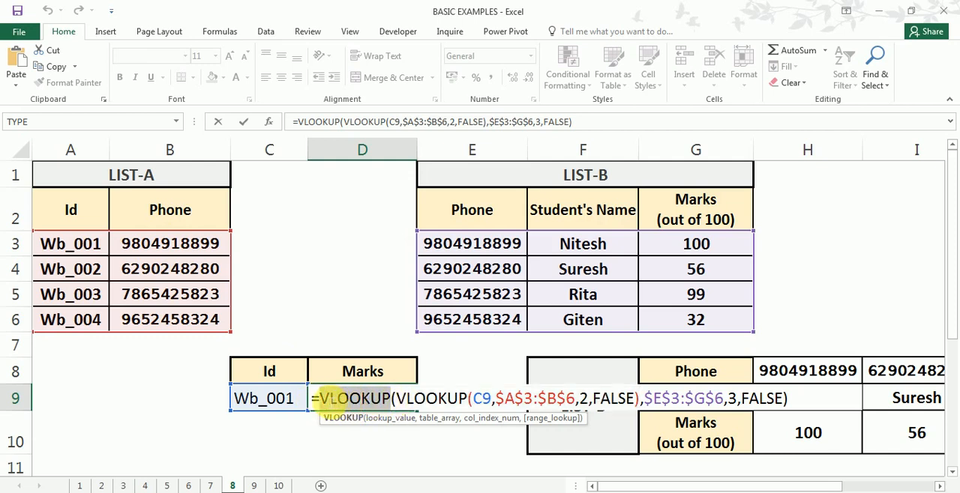
text(hl)
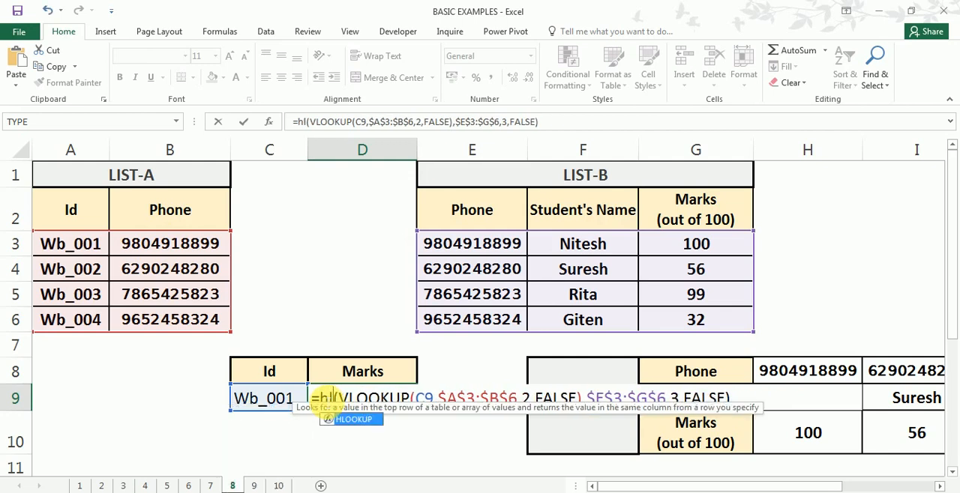
key(Tab)
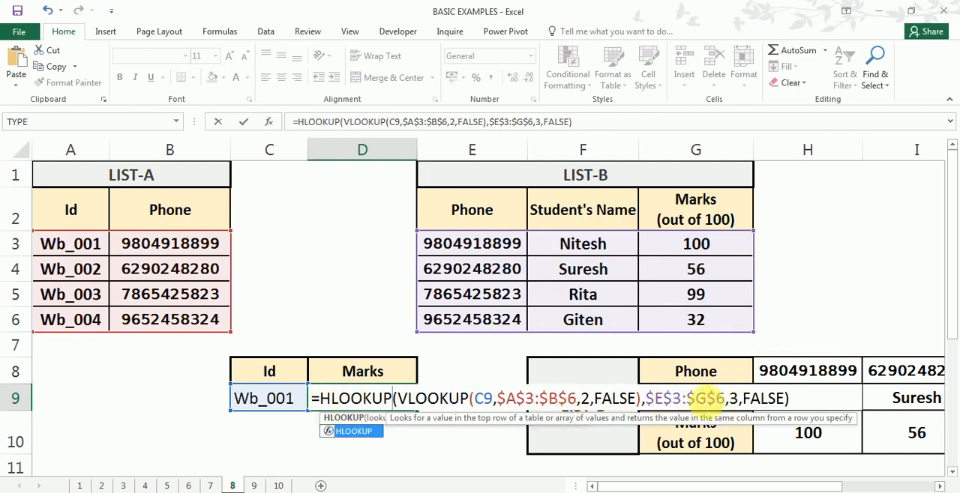
- Replace the HLOOKUP's table_array in D9 with the horizontal LIST-B range locked as $H$8:$K$10, keeping row index 3 and FALSE
drag(726, 398, 645, 400)
key(Delete)
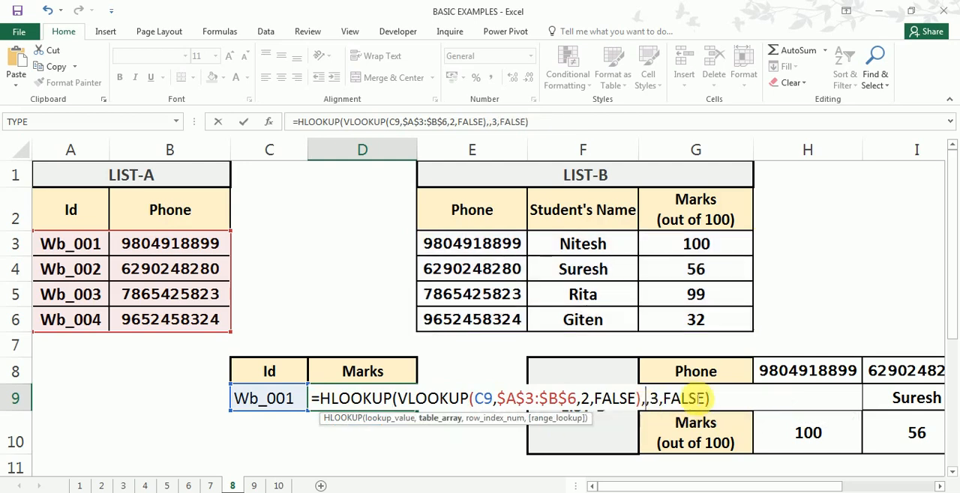
drag(781, 376, 883, 435)
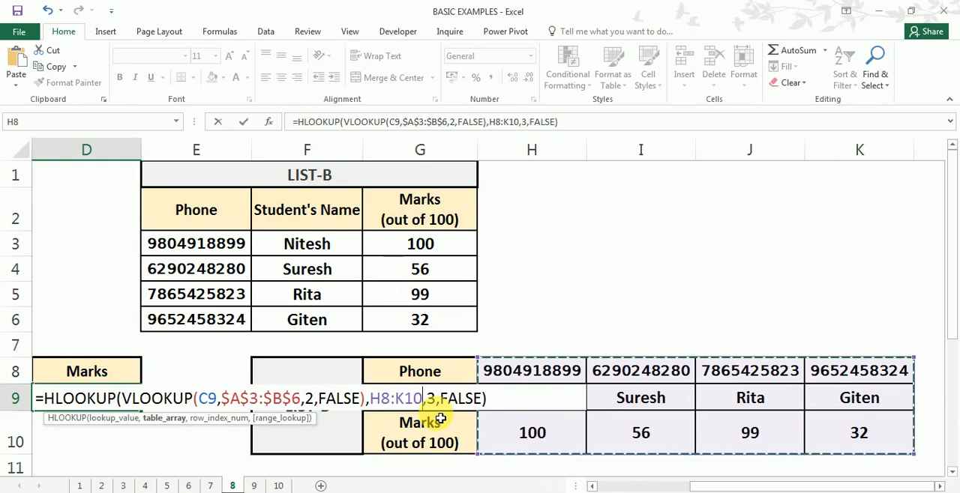
key(F4)
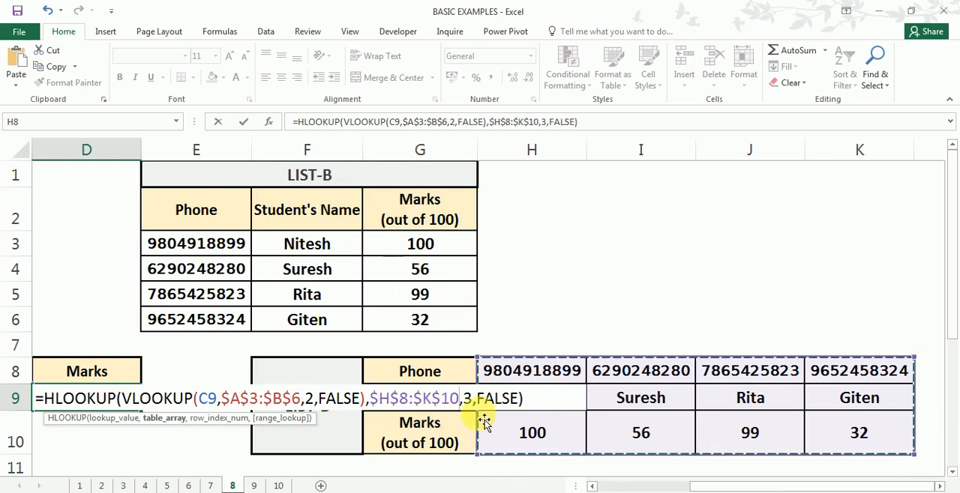
click(475, 408)
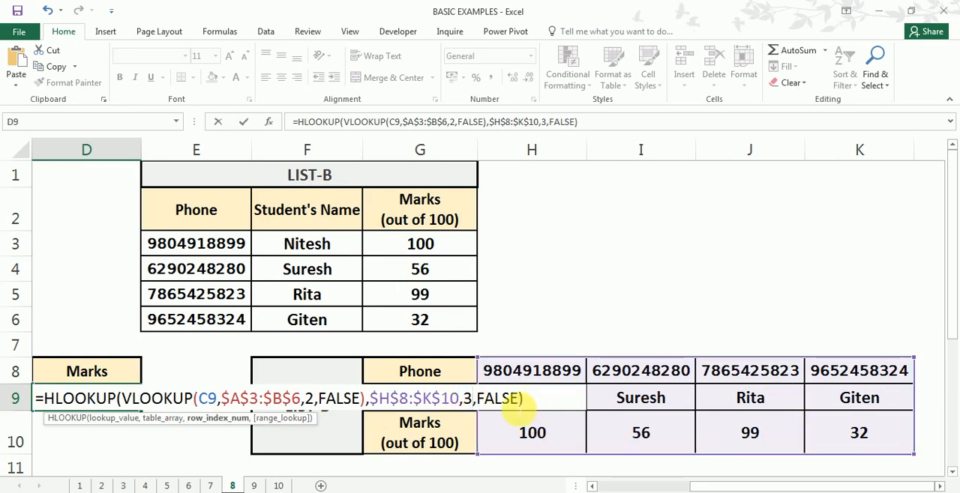
key(Return)
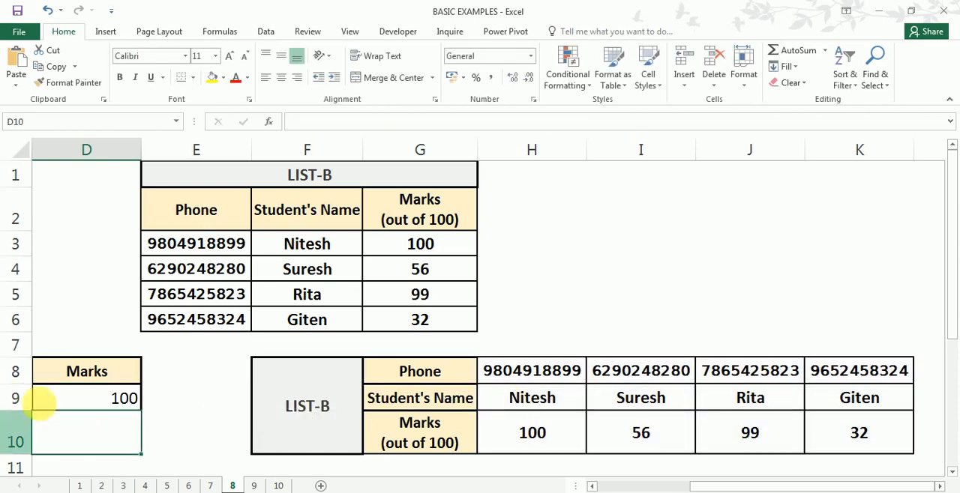
- Check the HLOOKUP formula in D9 against the Id in C9, the LIST-A phone and the horizontal LIST-B phone row
drag(702, 484, 636, 487)
click(201, 399)
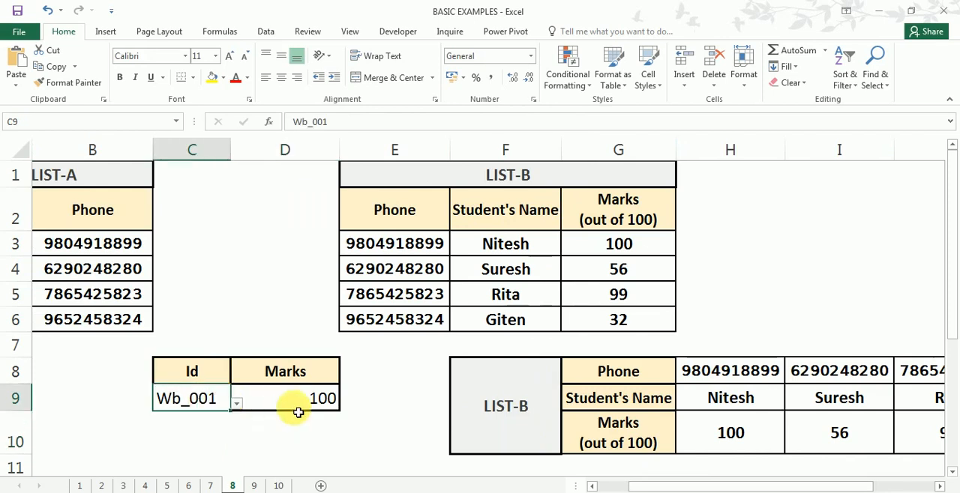
click(298, 412)
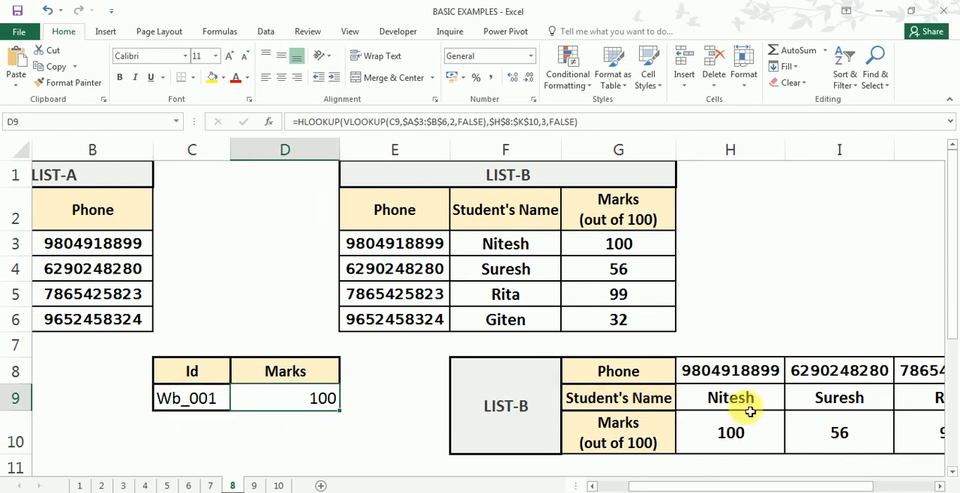
click(111, 250)
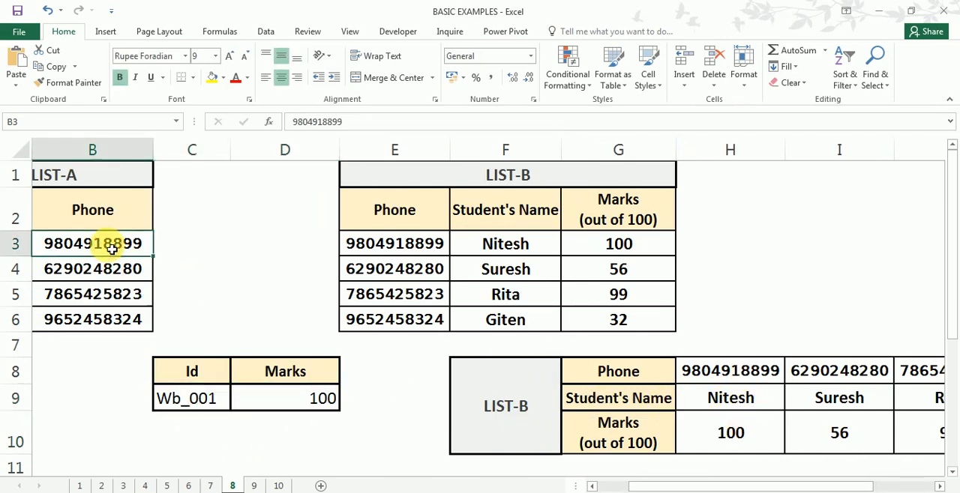
click(733, 371)
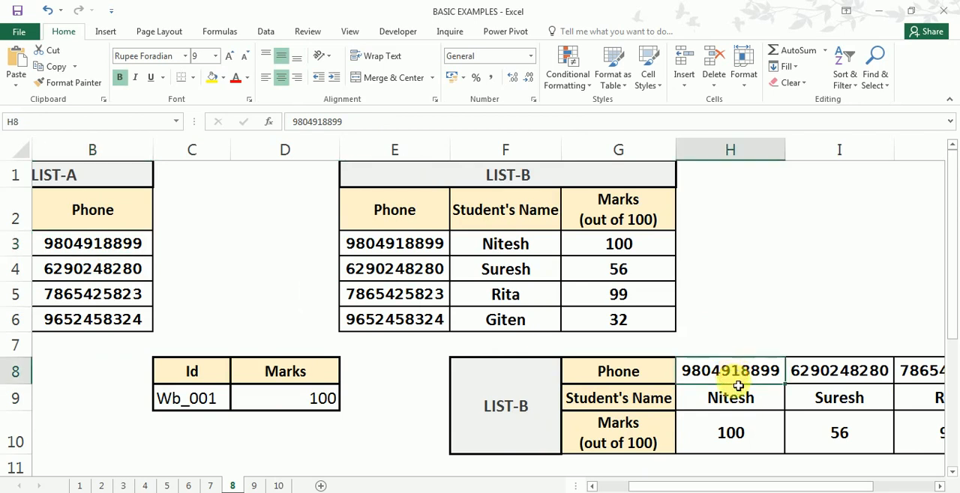
double_click(318, 399)
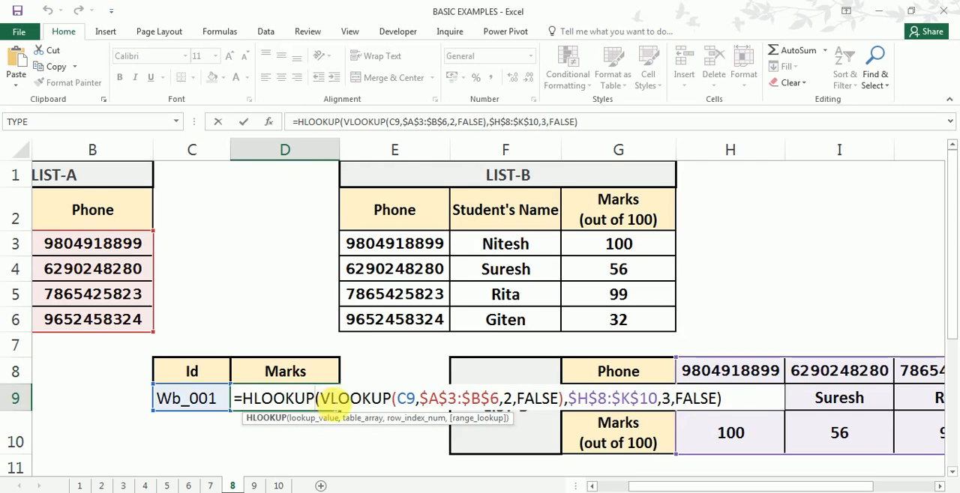
key(Return)
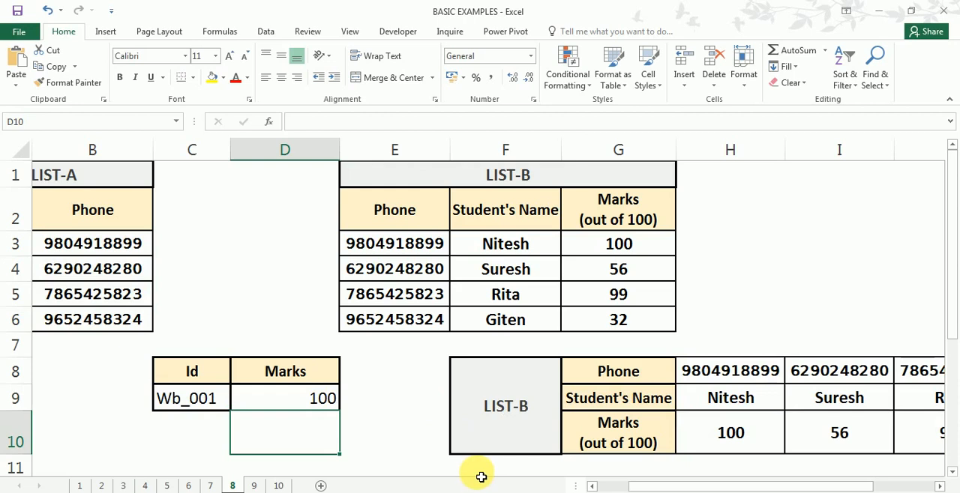
- Open sheet 9 and examine the Grade, Desc and Score columns, the score in F1 and the VLOOKUP-CHOOSE formula in F2
click(254, 485)
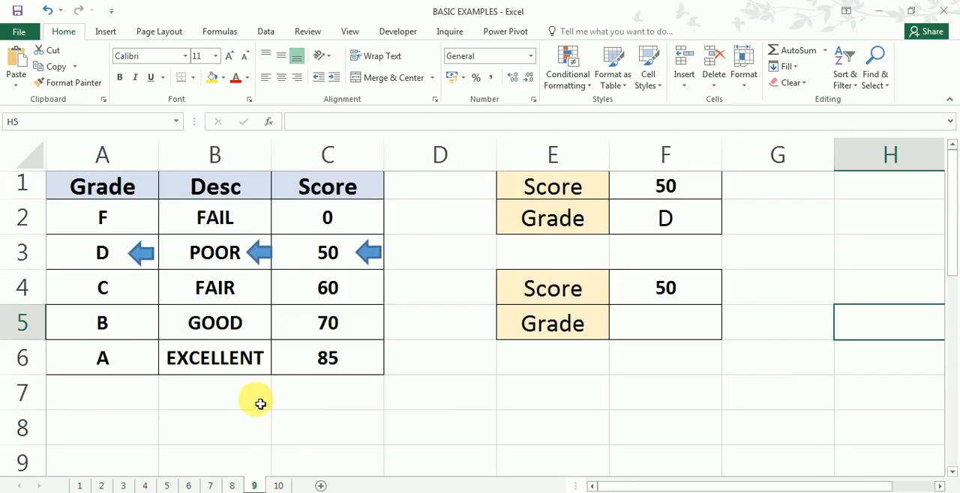
click(86, 187)
click(228, 193)
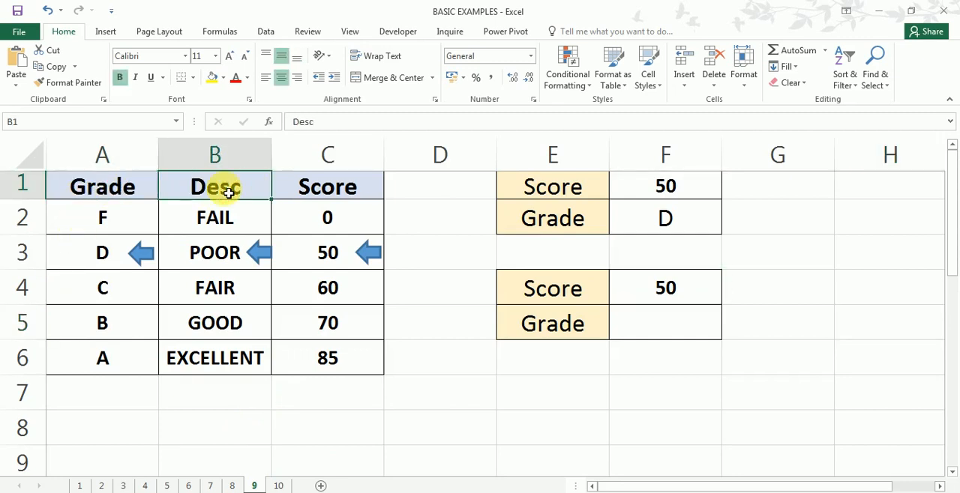
click(337, 188)
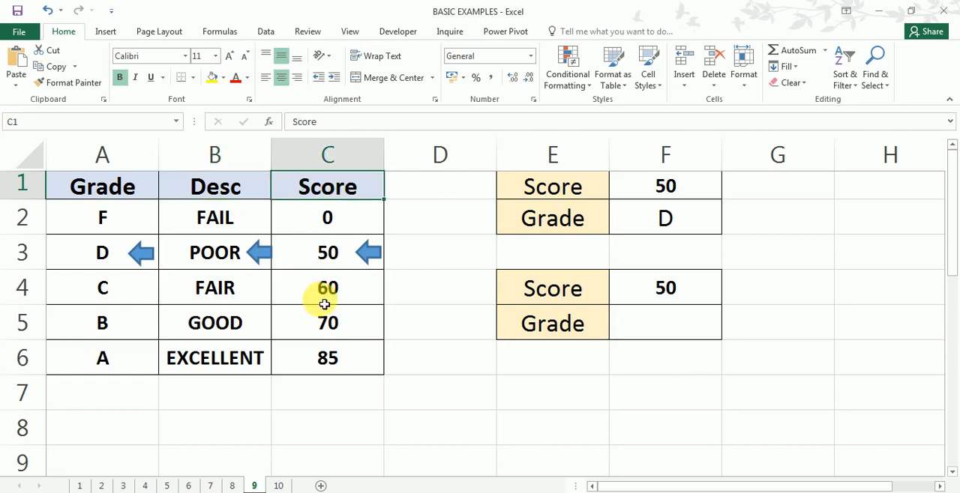
click(680, 193)
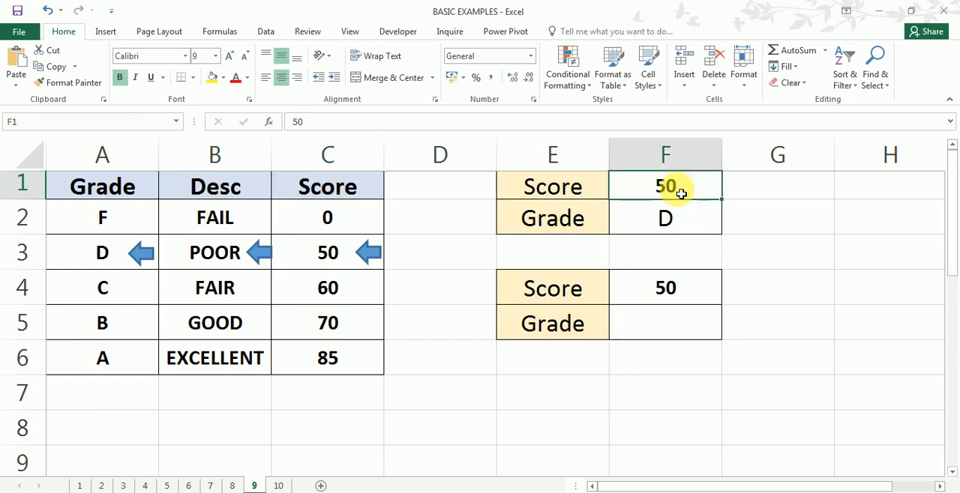
click(668, 223)
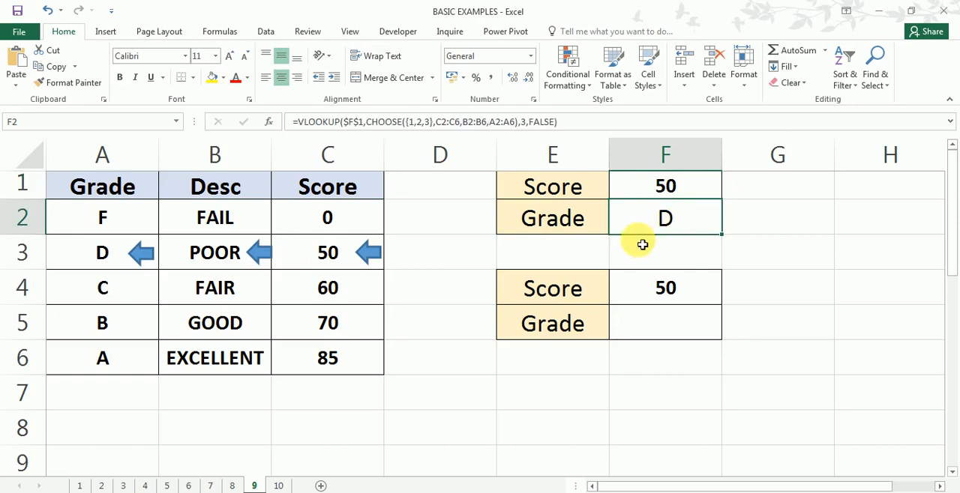
drag(422, 257, 105, 265)
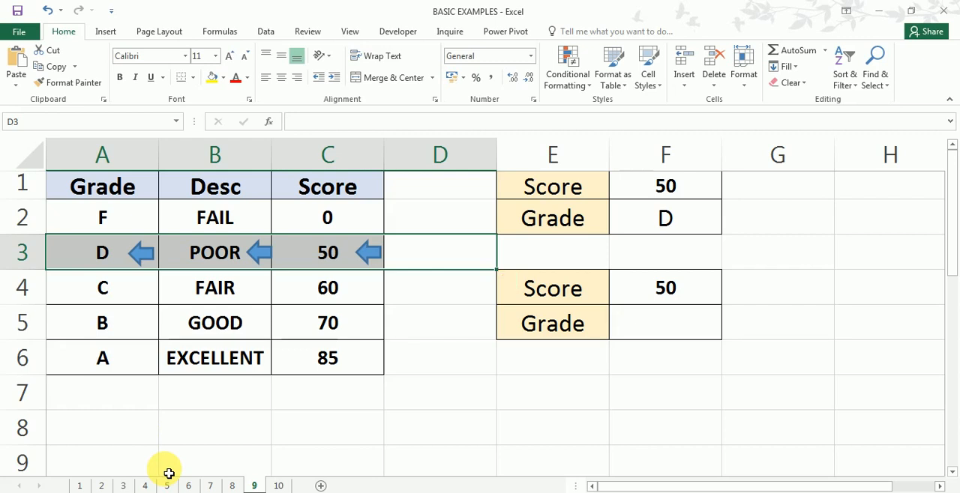
- Try copying F2's formula to B8 as apostrophe-prefixed text without the equals sign, then clear B8
double_click(682, 223)
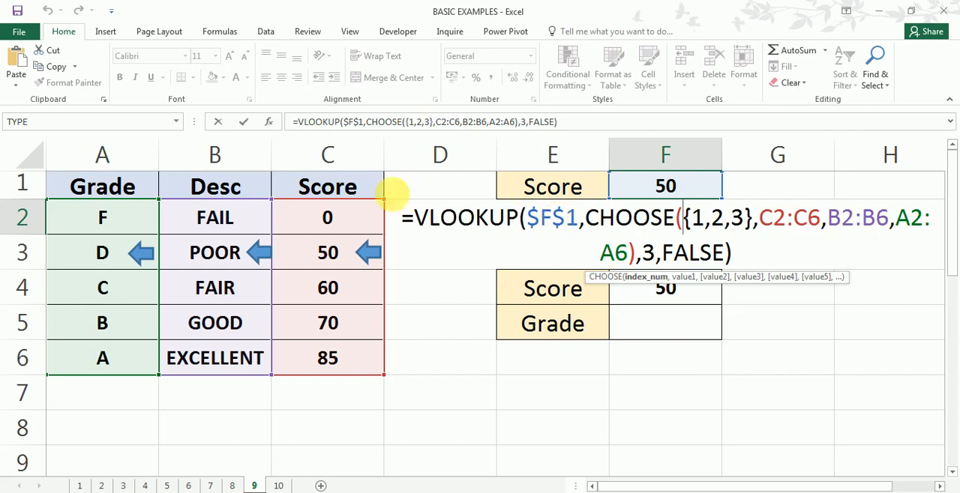
click(414, 217)
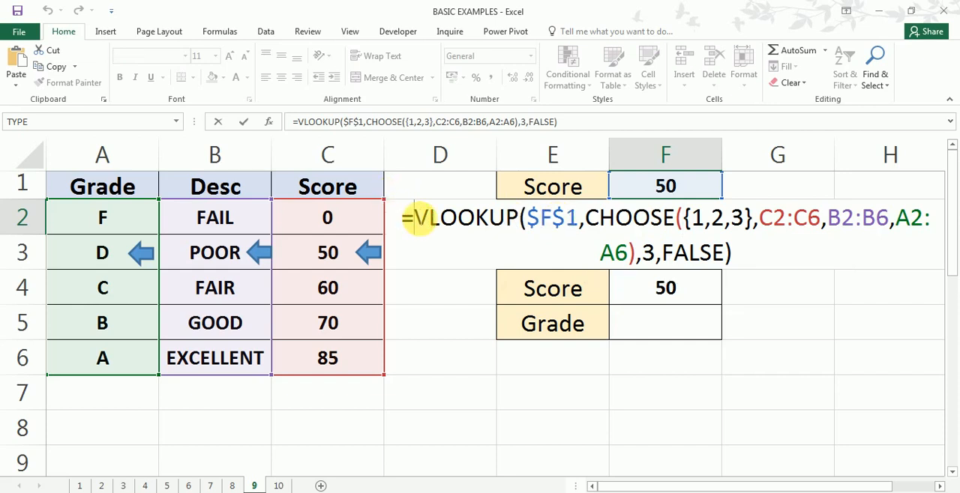
text(')
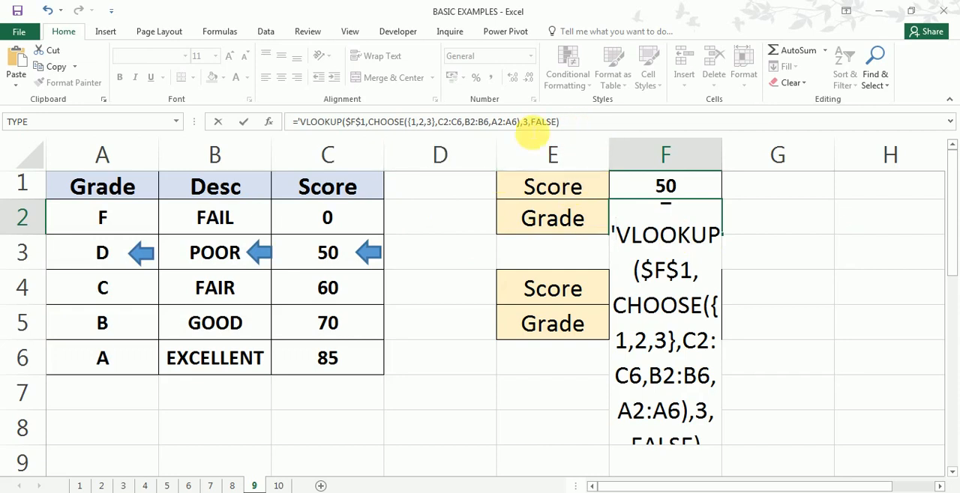
drag(560, 121, 297, 122)
key(ctrl+c)
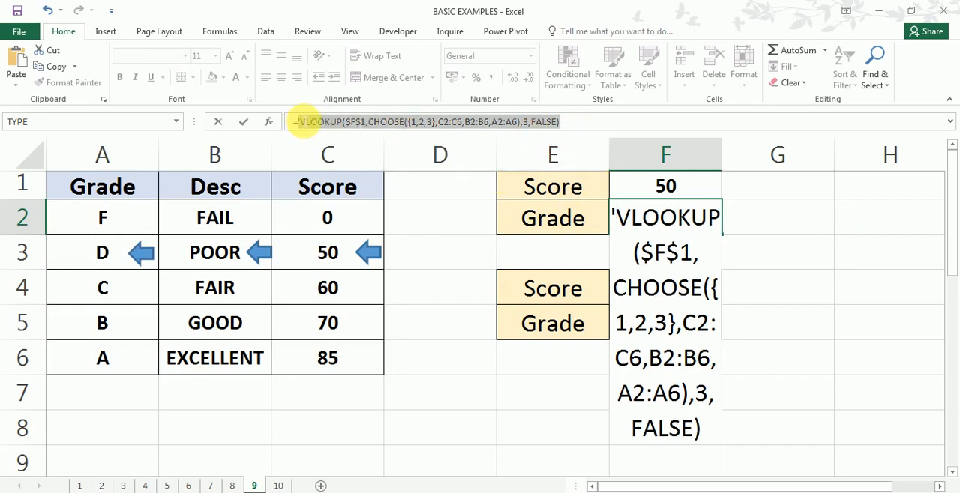
key(Escape)
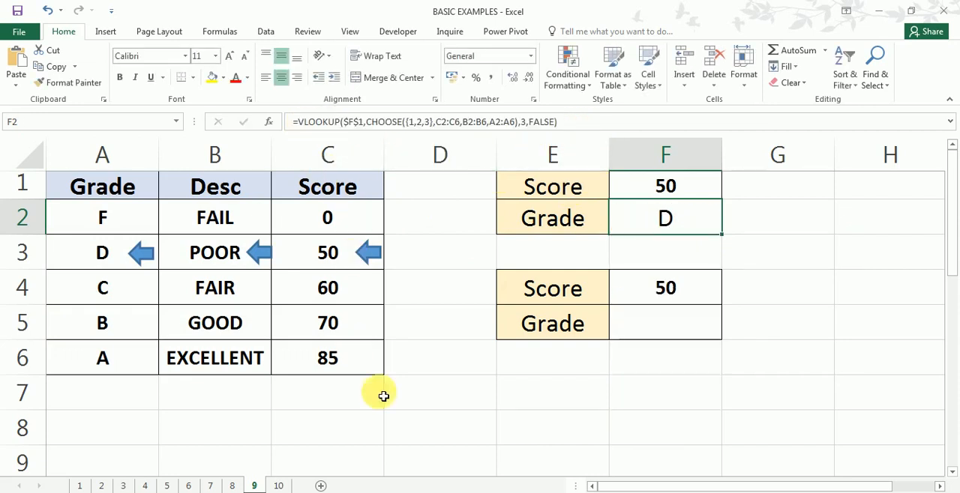
click(245, 427)
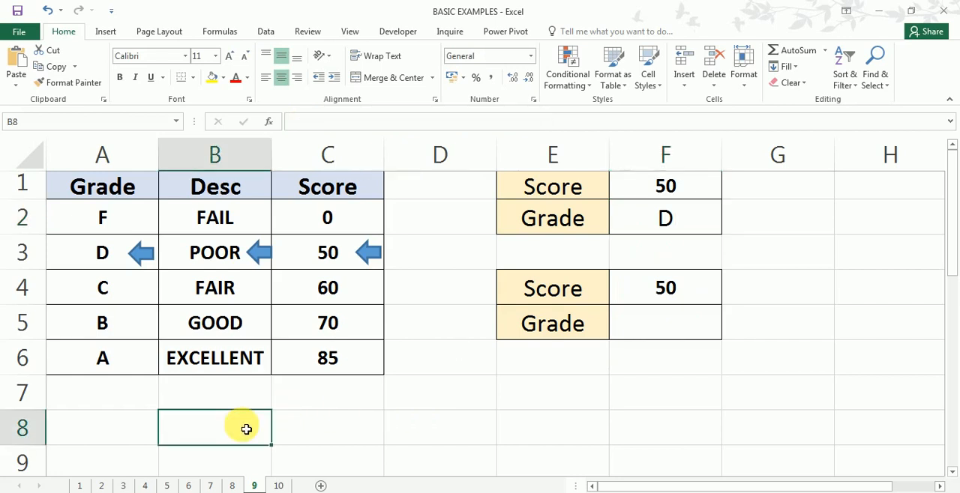
key(ctrl+v)
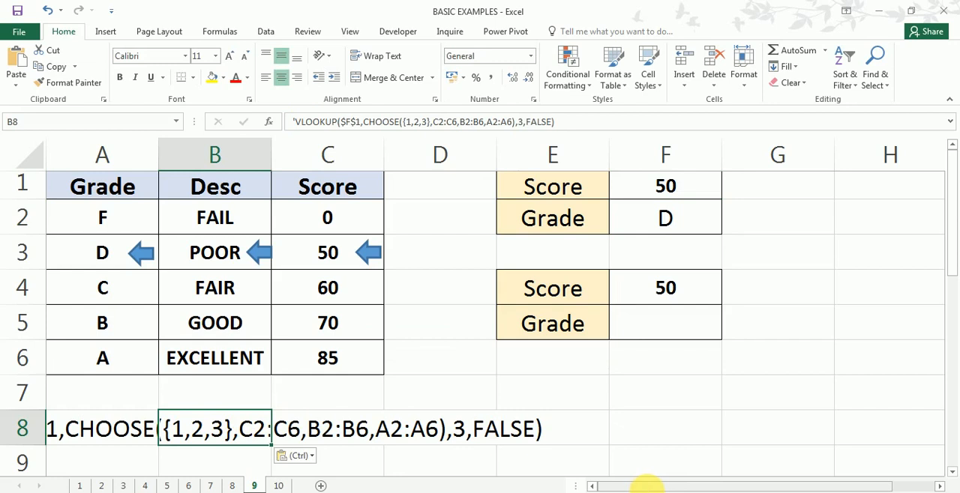
key(Delete)
- Try placing the same copied formula text in C8, then clear the cell
click(322, 431)
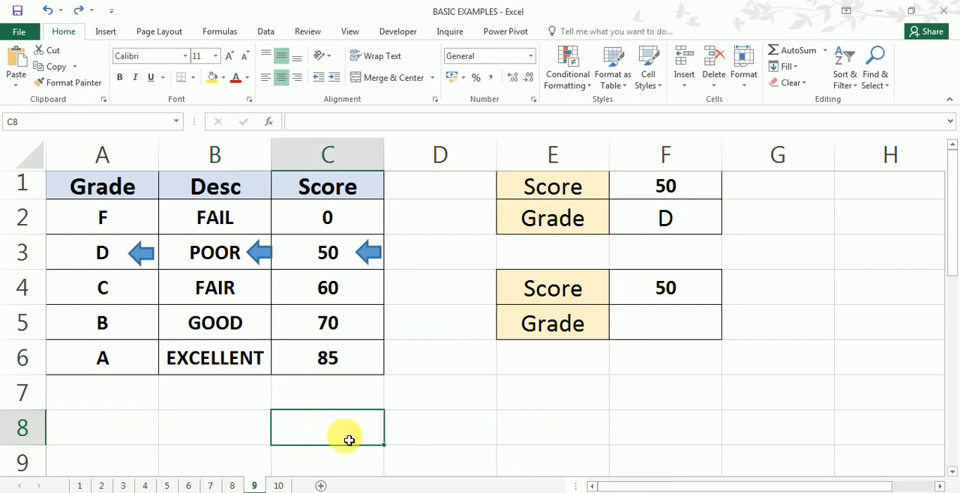
key(ctrl+v)
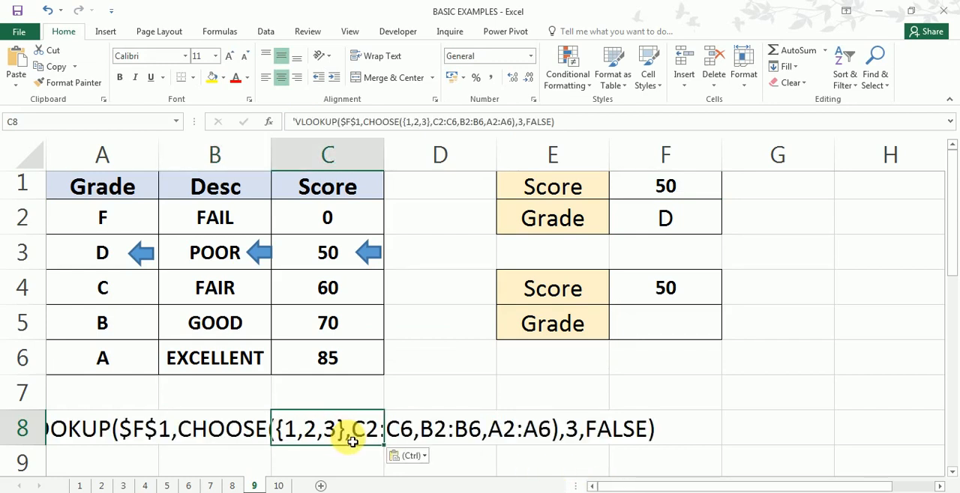
key(ctrl)
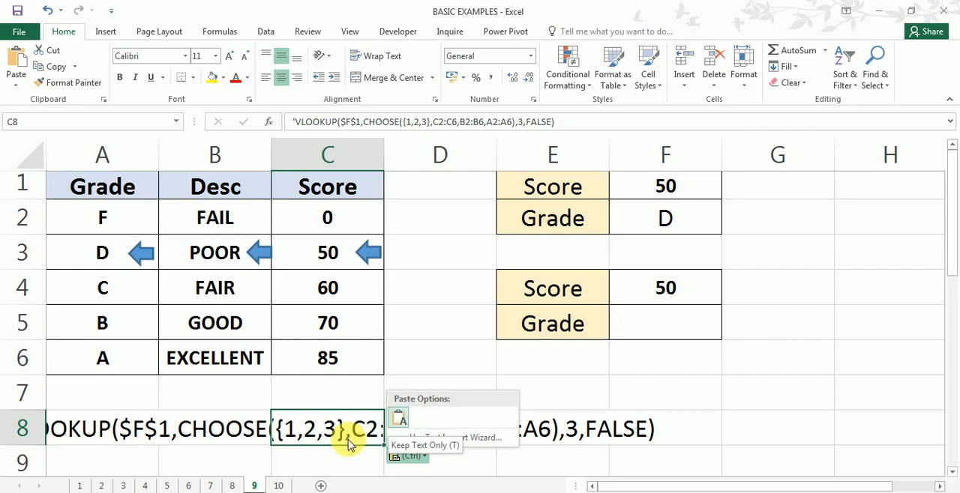
key(Escape)
key(Escape)
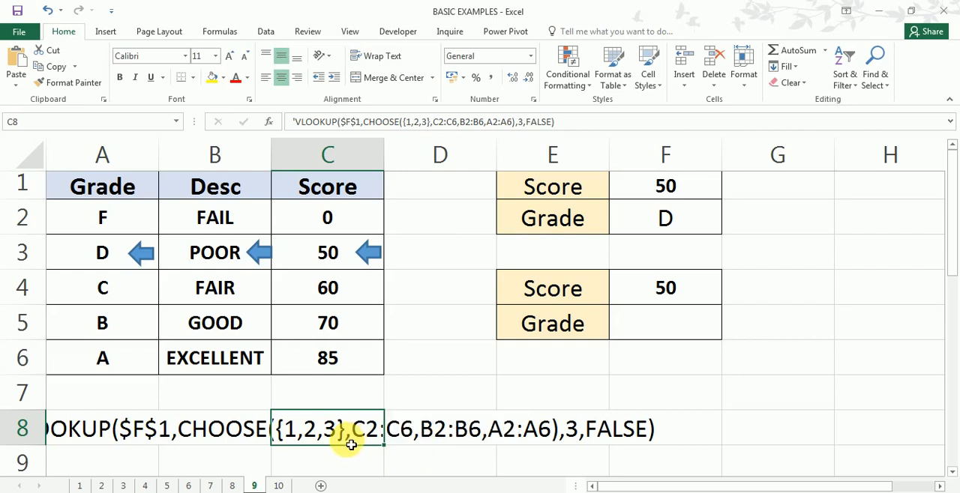
key(Delete)
- Copy F2's formula into C8 as reference text, with an apostrophe after the equals sign, and discard the edit in F2
double_click(664, 217)
text(=VLOOKUP($F$1,CHOOSE({1,2,3},C2:C6,B2:B6,A2:A6),3,FALSE))
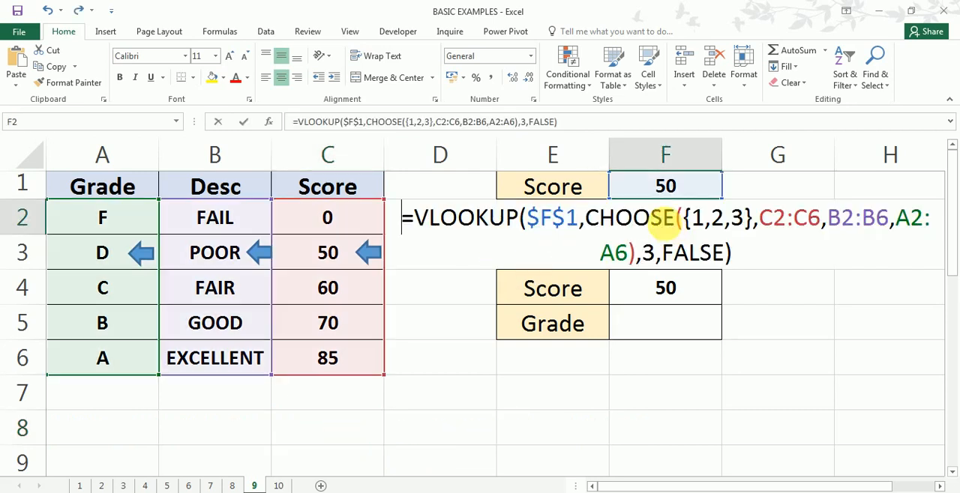
click(422, 223)
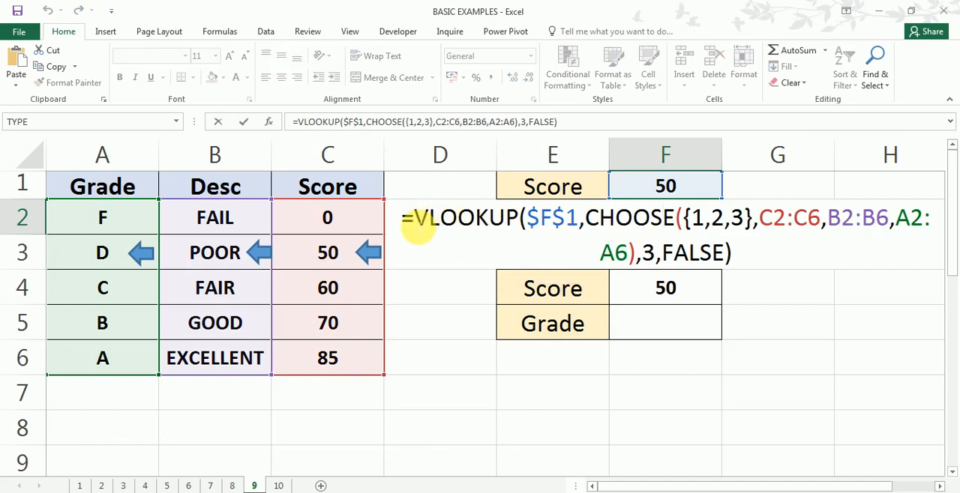
text(')
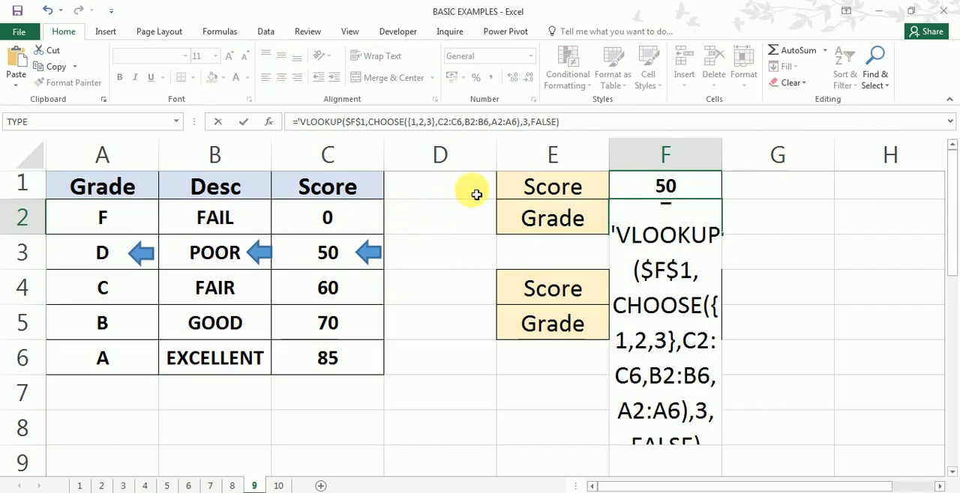
drag(328, 131, 298, 129)
key(ctrl+c)
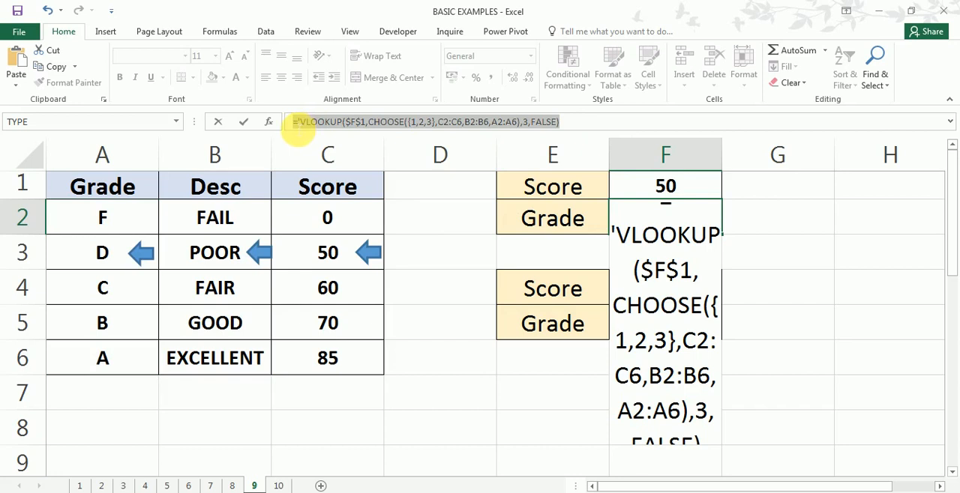
key(Escape)
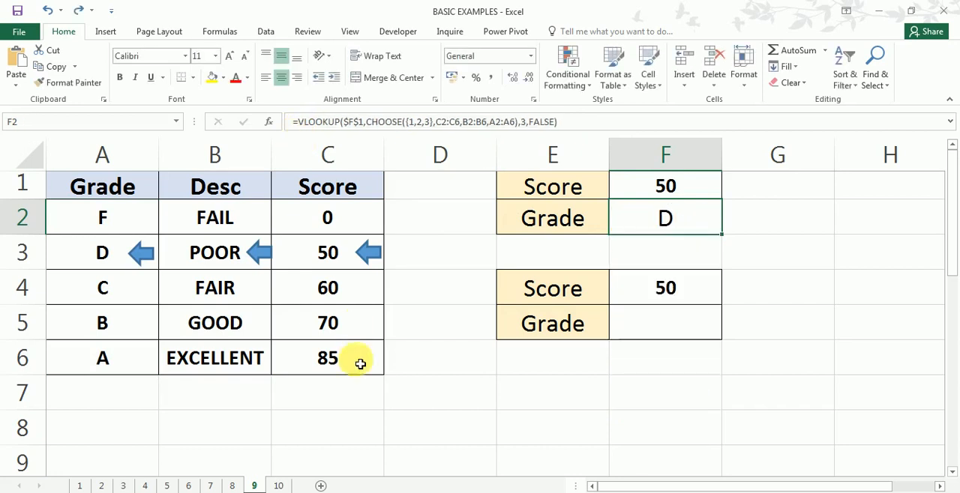
click(359, 435)
key(ctrl+v)
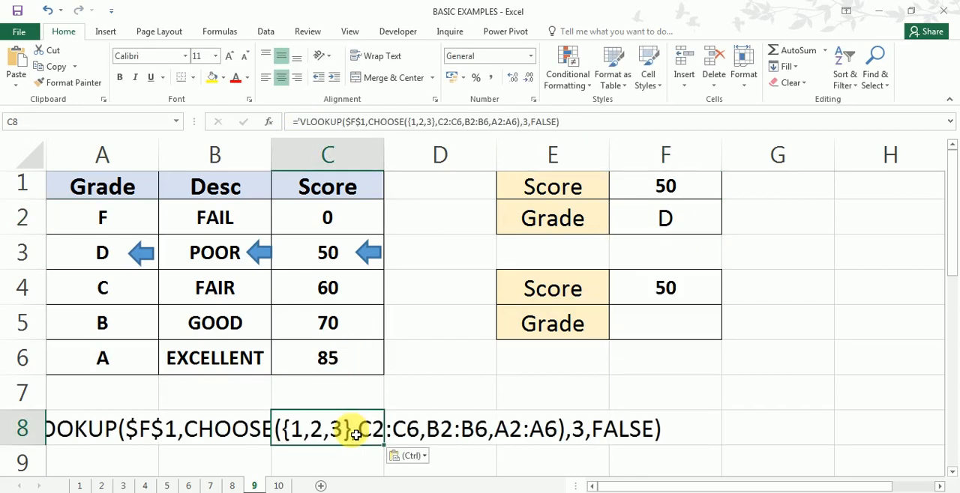
click(90, 430)
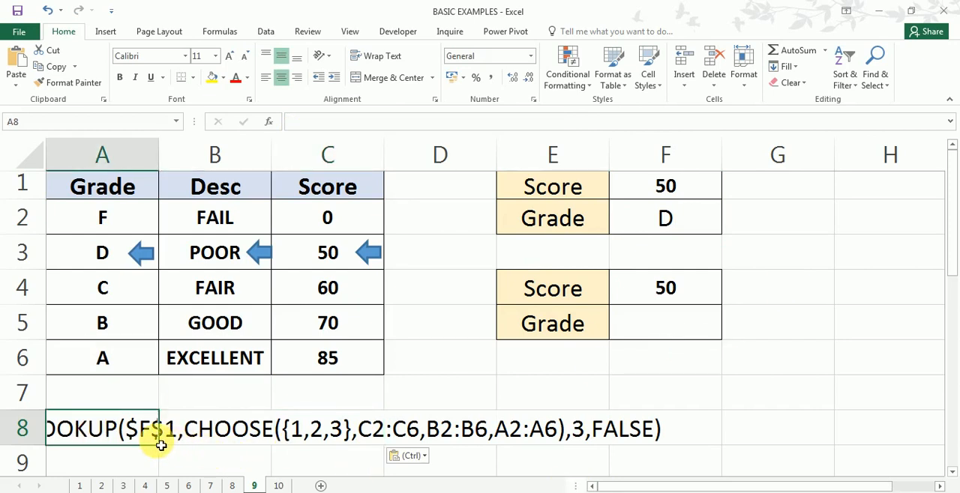
- Start a VLOOKUP formula in F5 with the absolute reference $E$5 as the lookup value
click(659, 324)
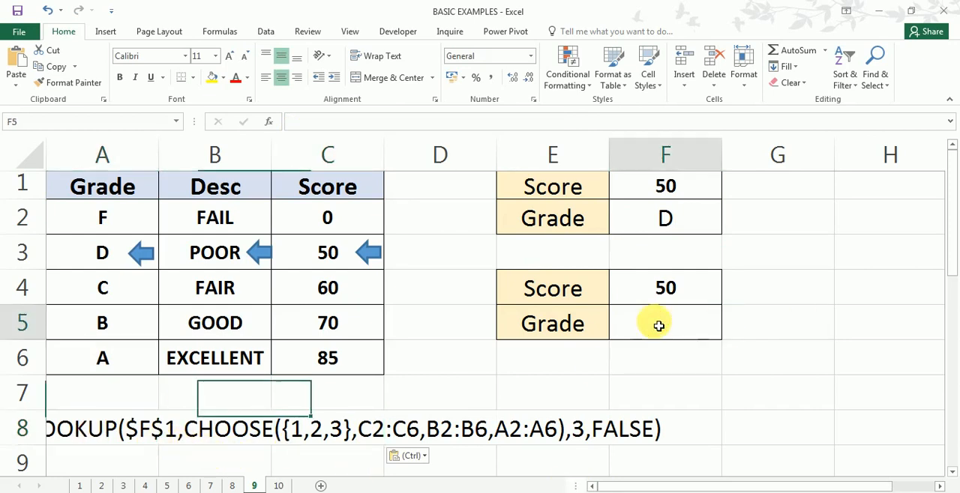
text(=vl)
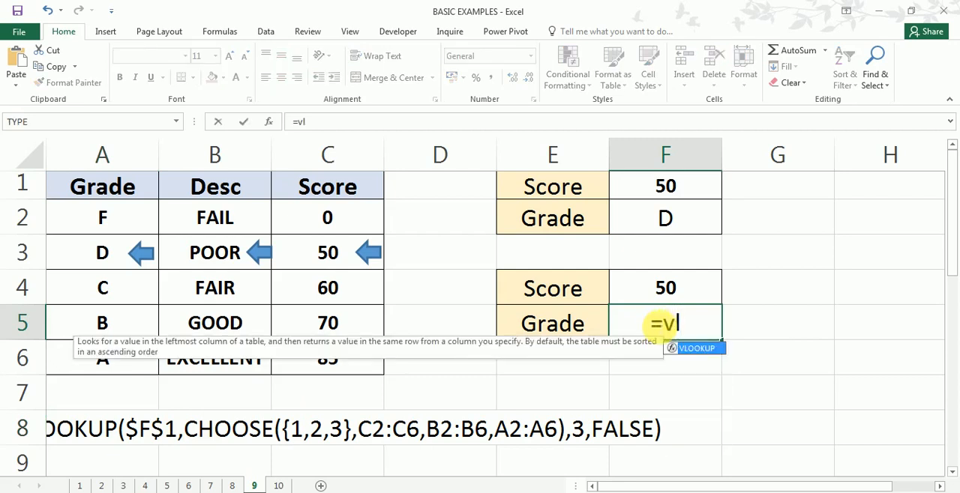
key(Tab)
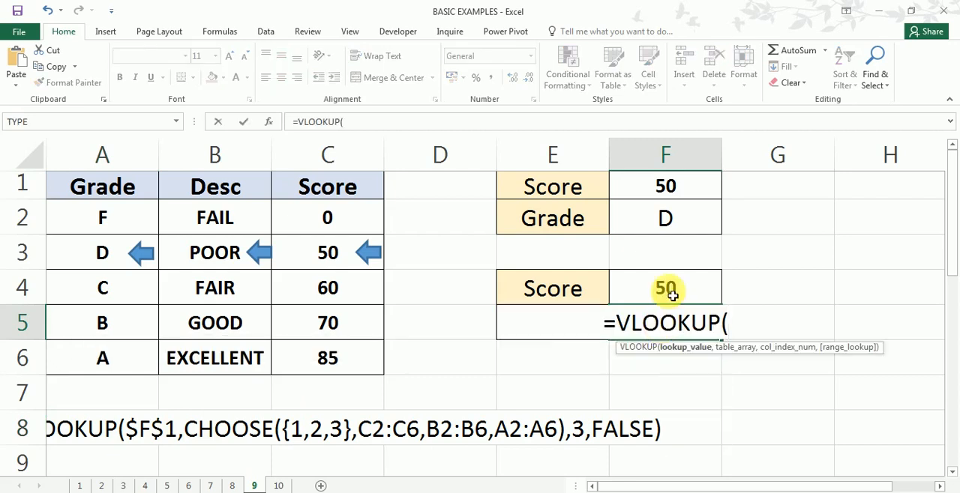
click(547, 328)
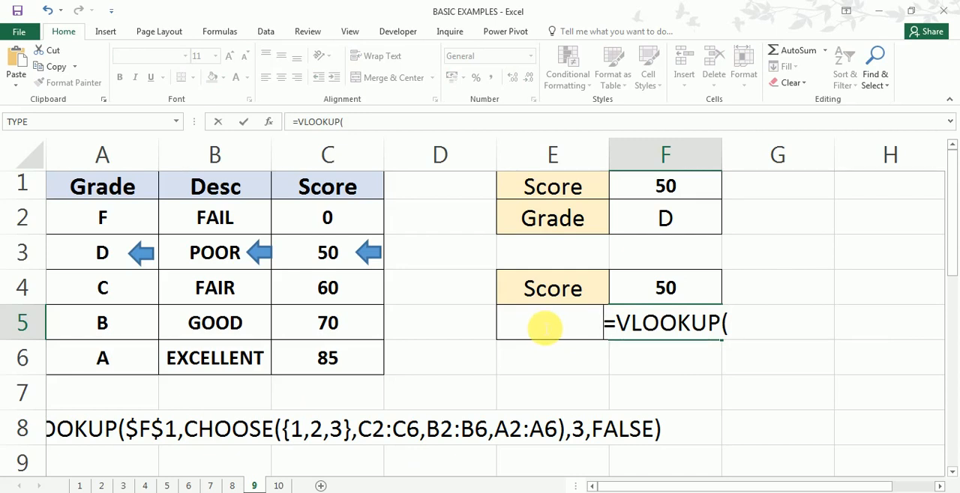
click(733, 326)
text(e)
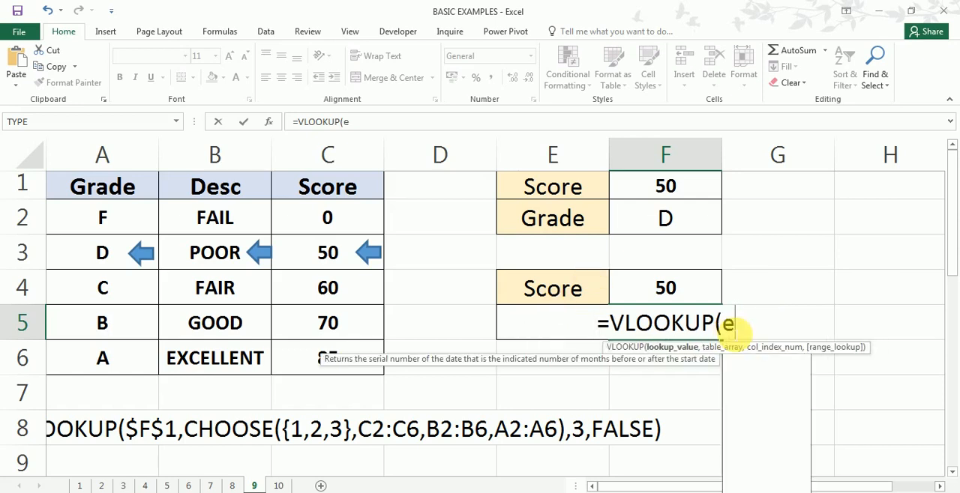
text(5,)
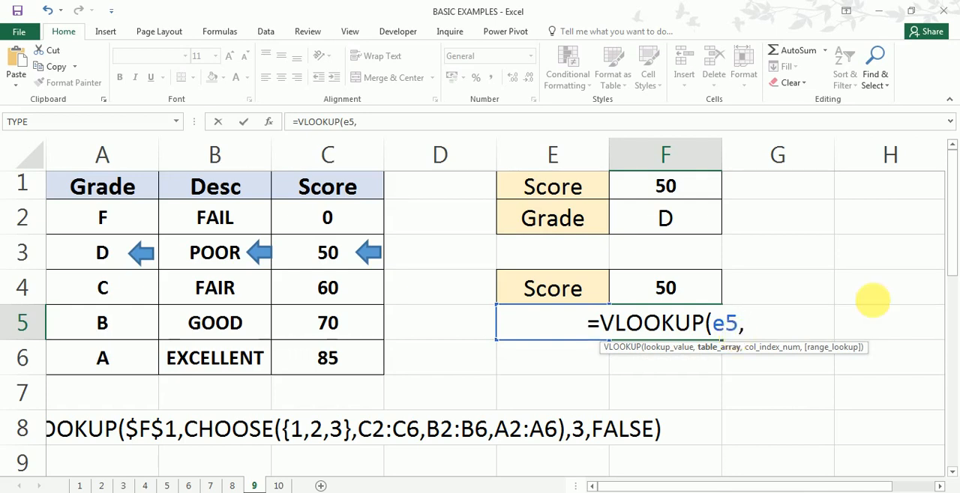
drag(744, 323, 713, 323)
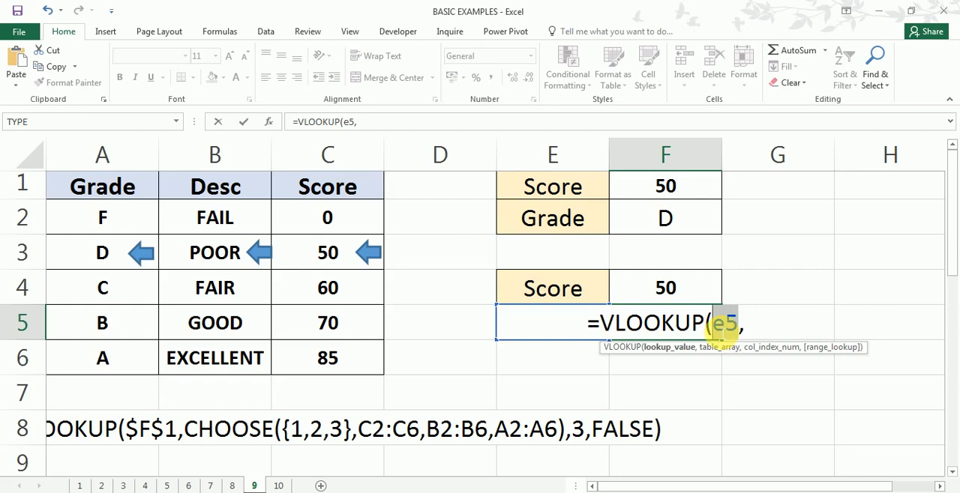
key(F4)
click(760, 326)
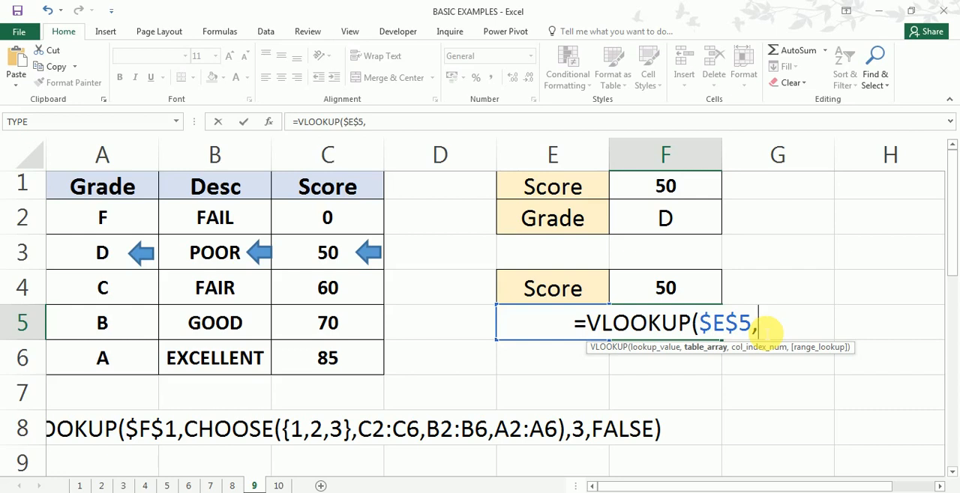
- Nest a CHOOSE function as the table array in F5's VLOOKUP, with the array {1,2,3} as its index number
text(choose)
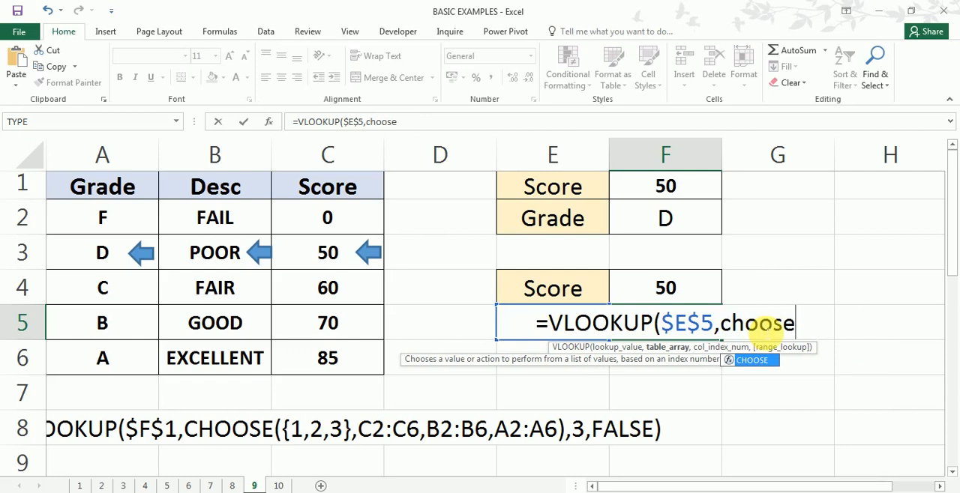
key(Tab)
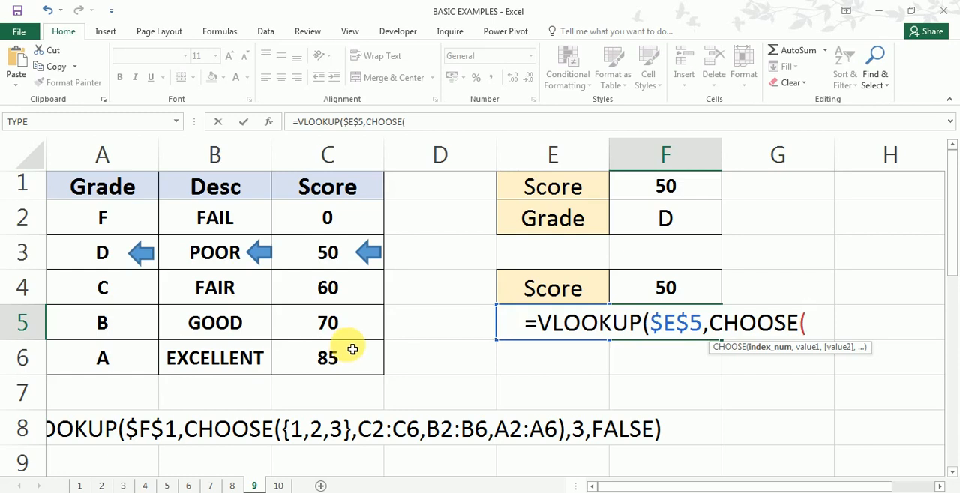
text({)
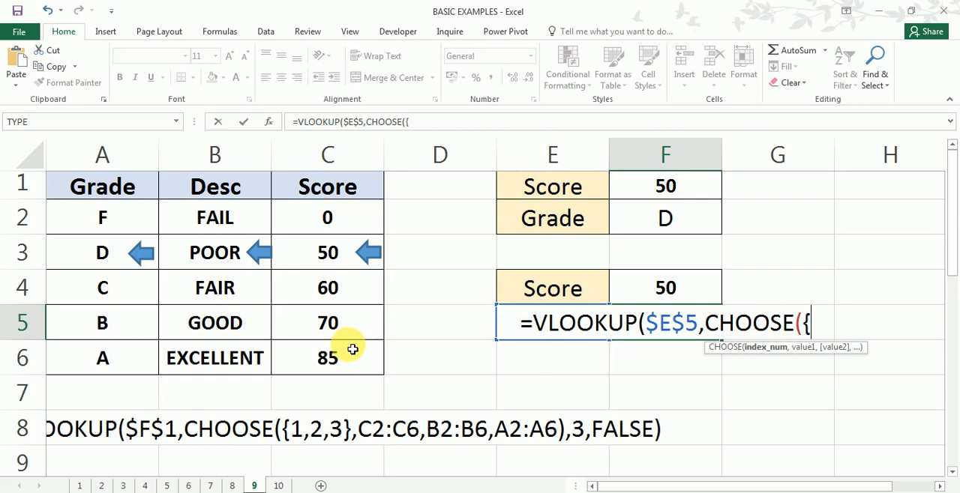
text(1,)
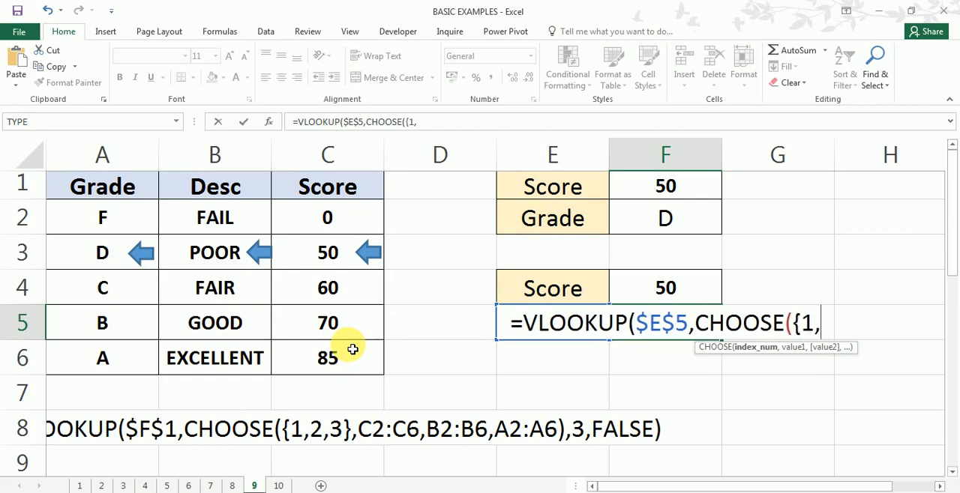
text(2,)
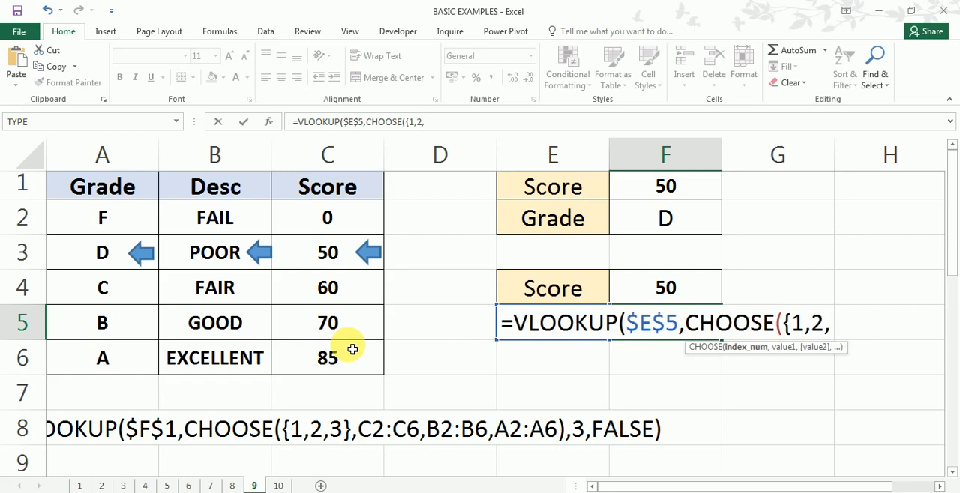
text(3})
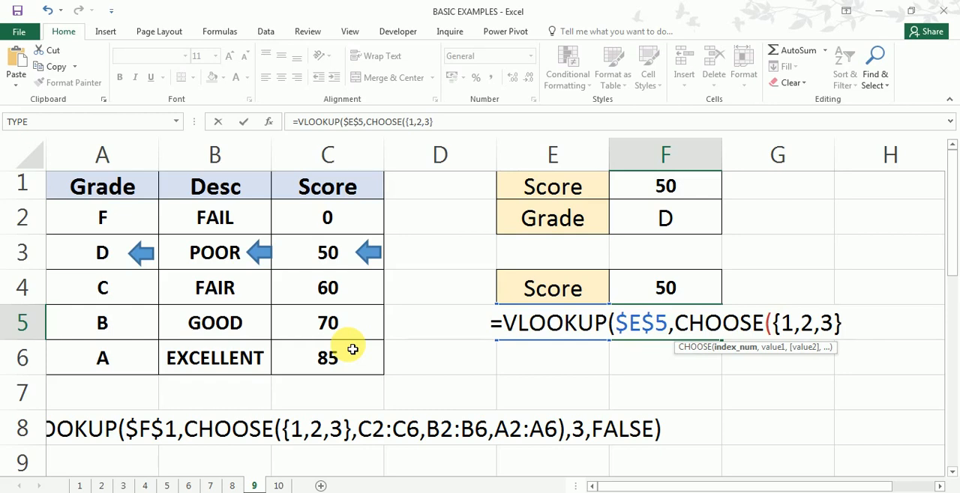
text(,)
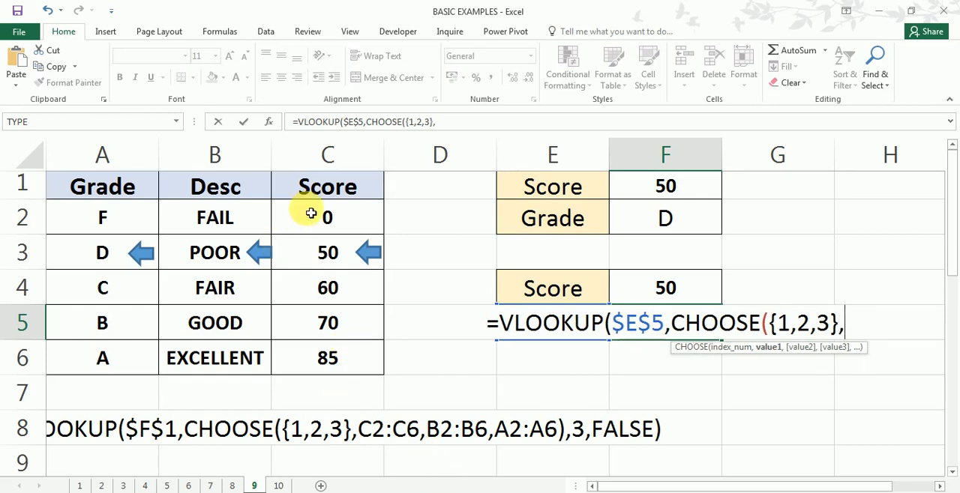
- Supply the Score, Desc and Grade ranges C2:C6, B2:B6 and A2:A6 as the CHOOSE values, closing with a brace and a parenthesis
drag(317, 209, 327, 366)
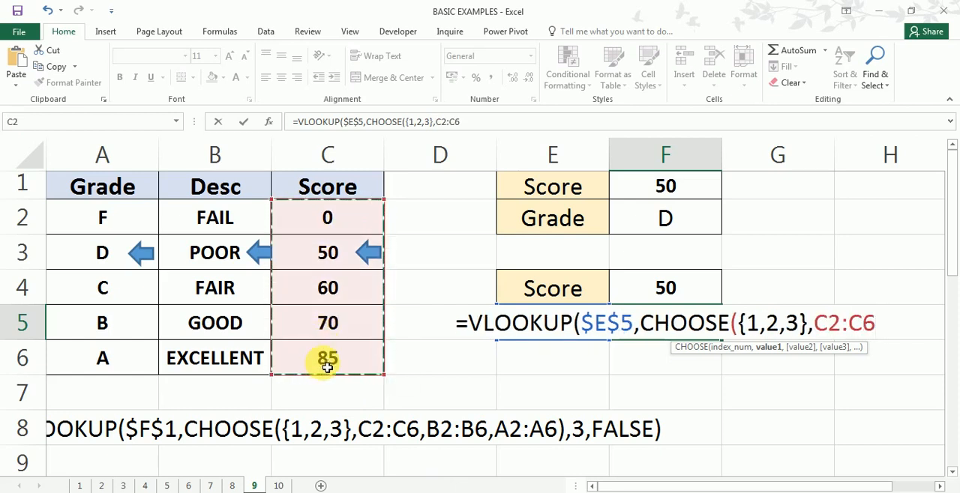
text(,)
drag(217, 218, 214, 356)
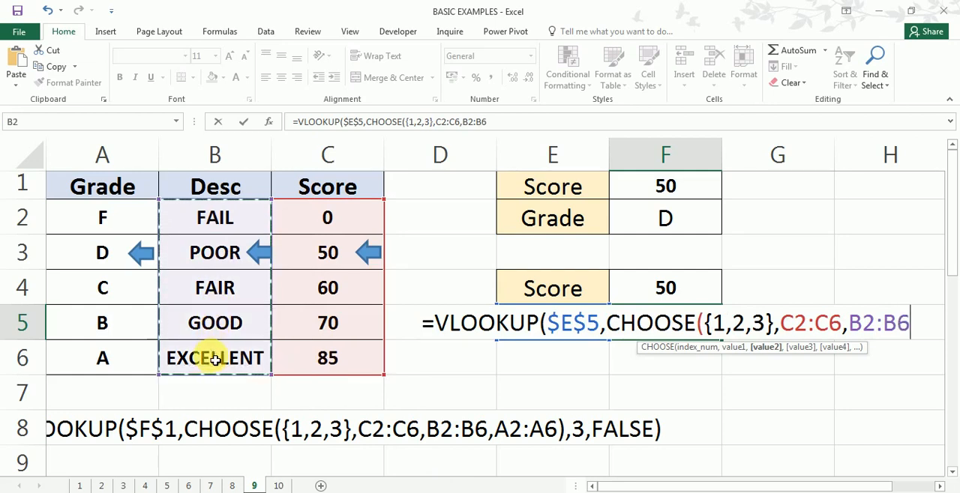
text(,)
drag(75, 216, 89, 377)
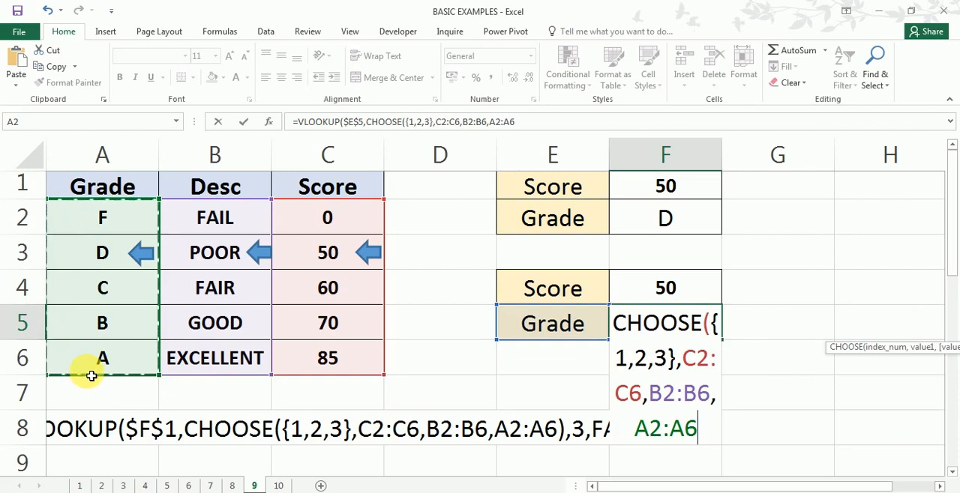
text(})
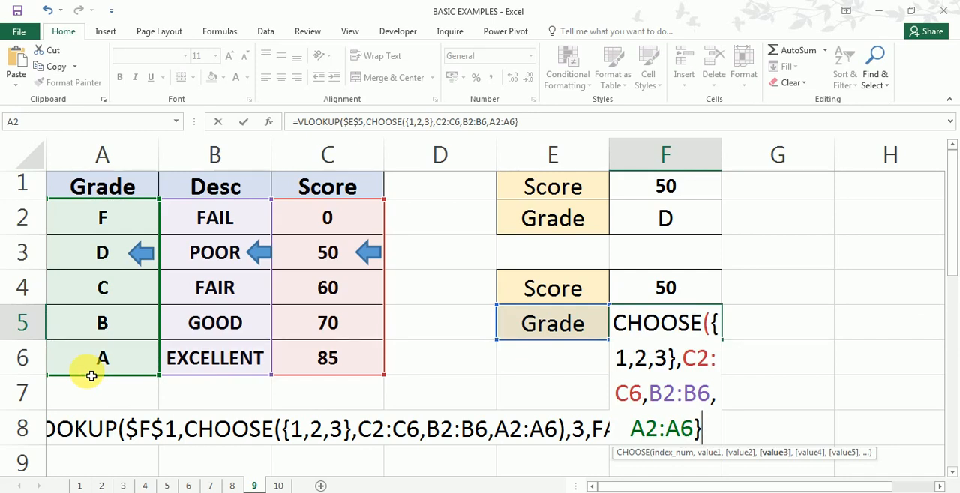
text(),)
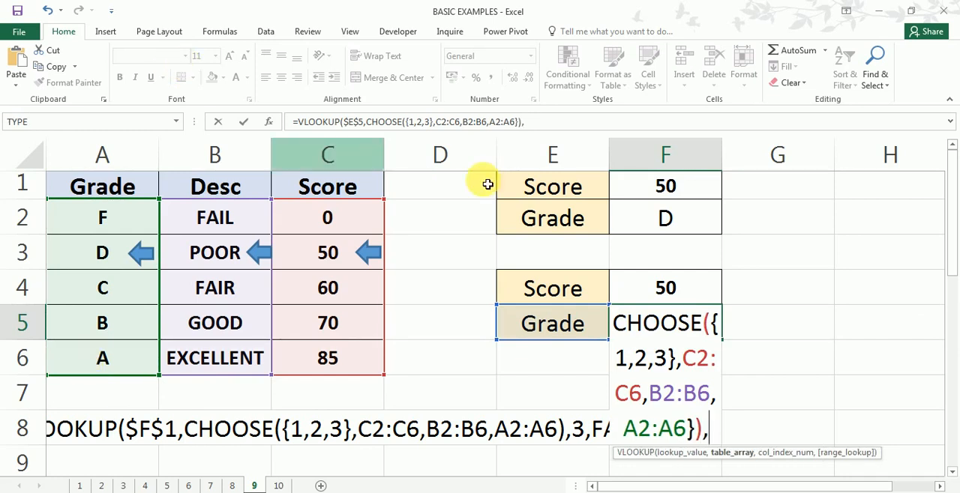
- Complete the VLOOKUP with column index 3 and range lookup 0, and try to enter the formula
click(537, 125)
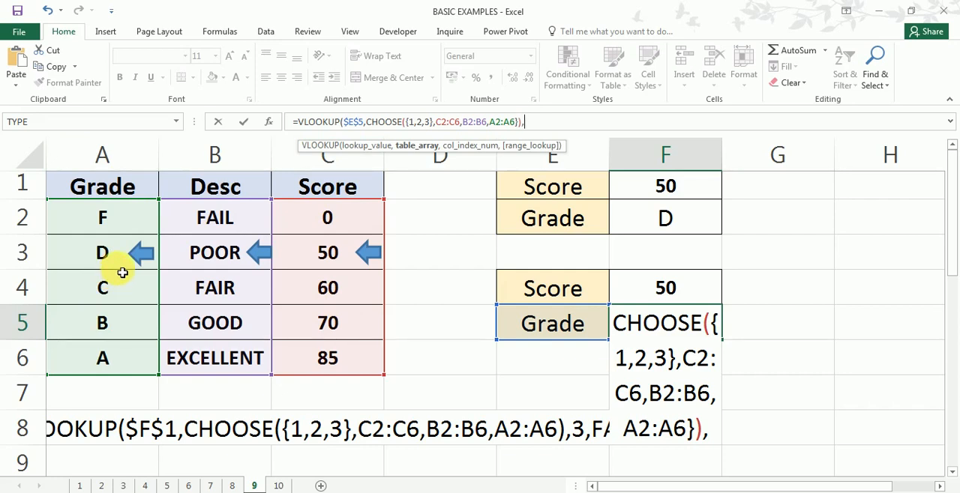
text(3)
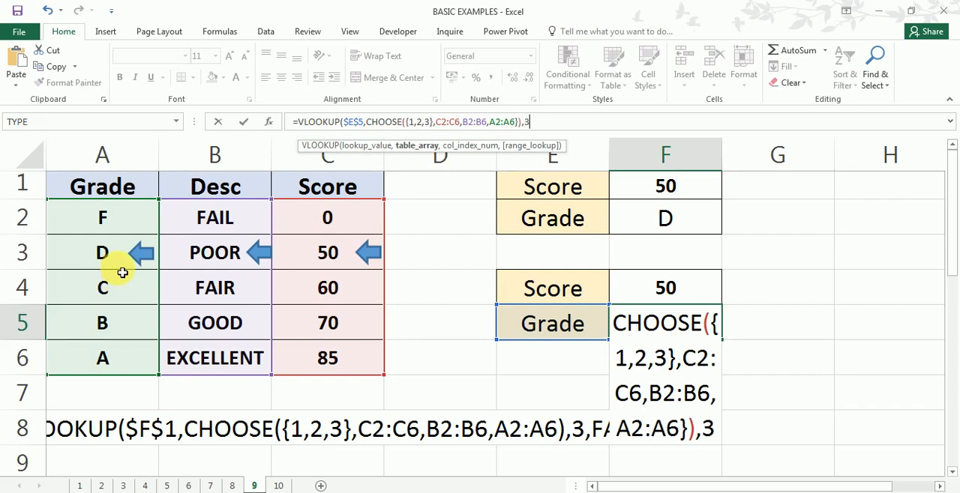
text(,)
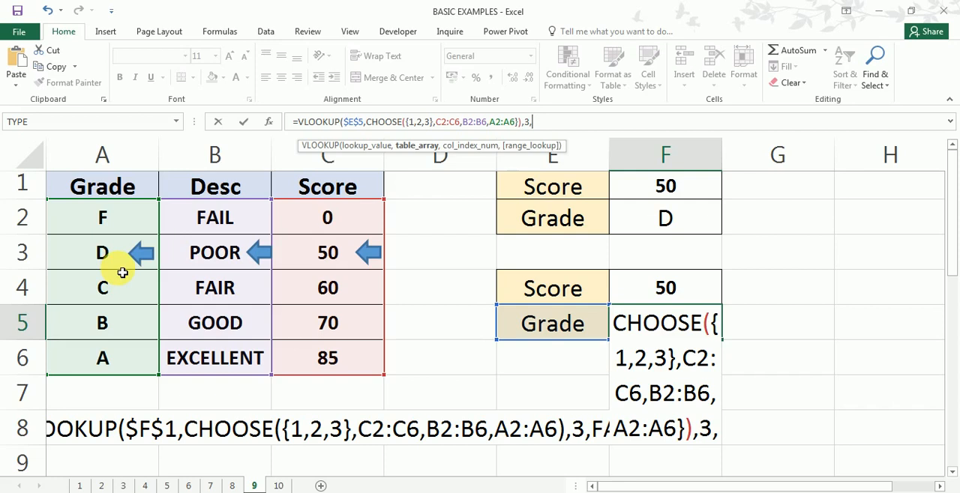
text(0)
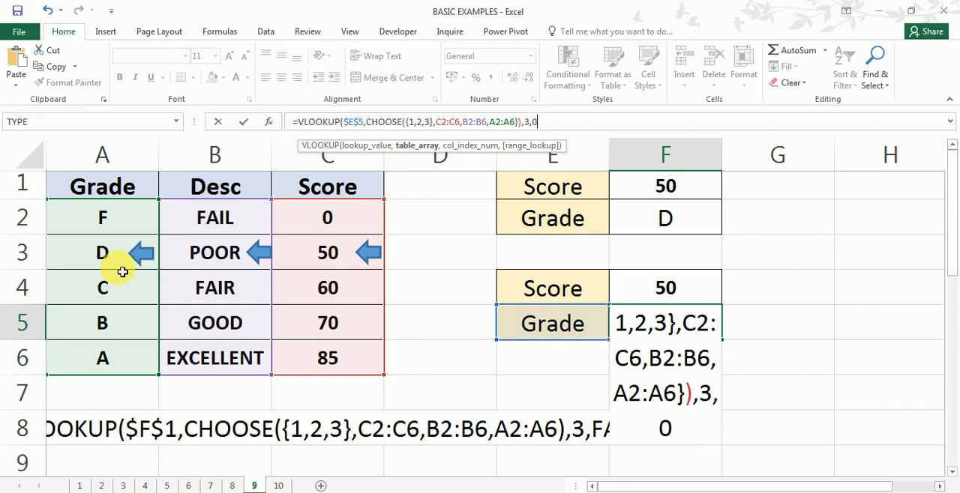
text())
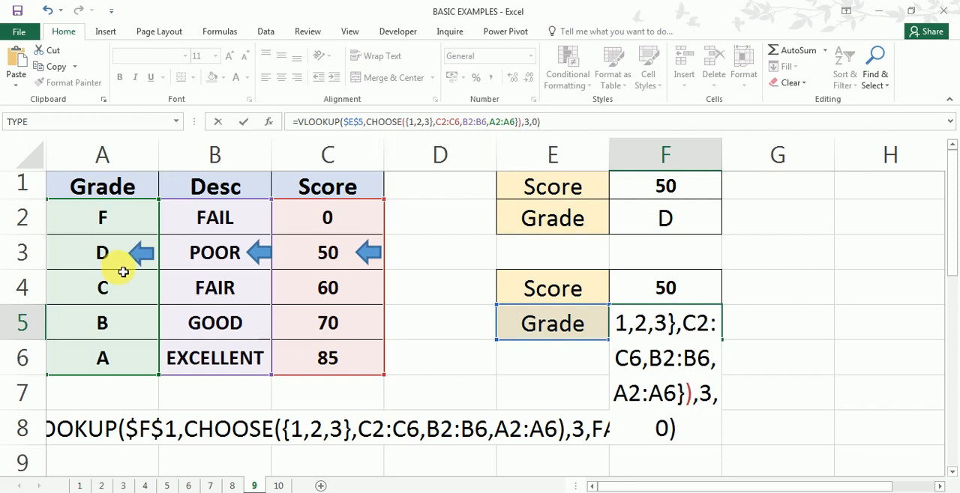
key(Return)
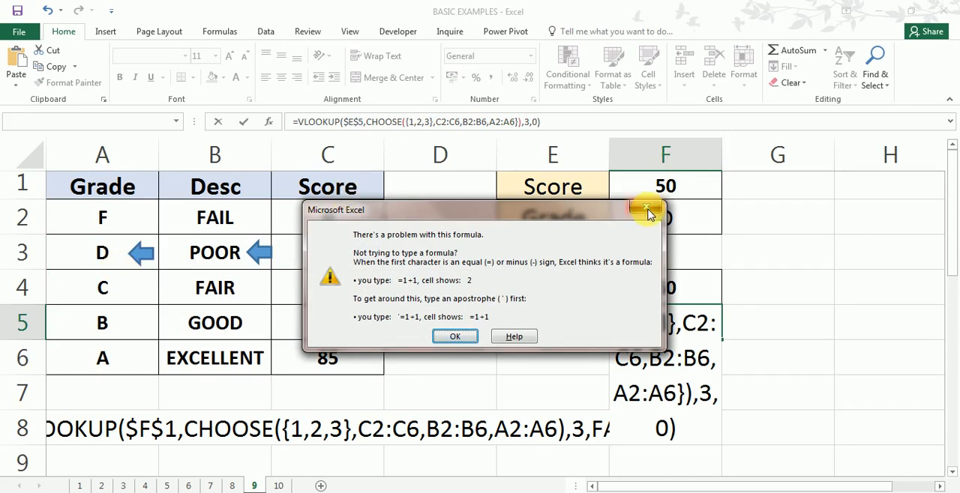
click(647, 209)
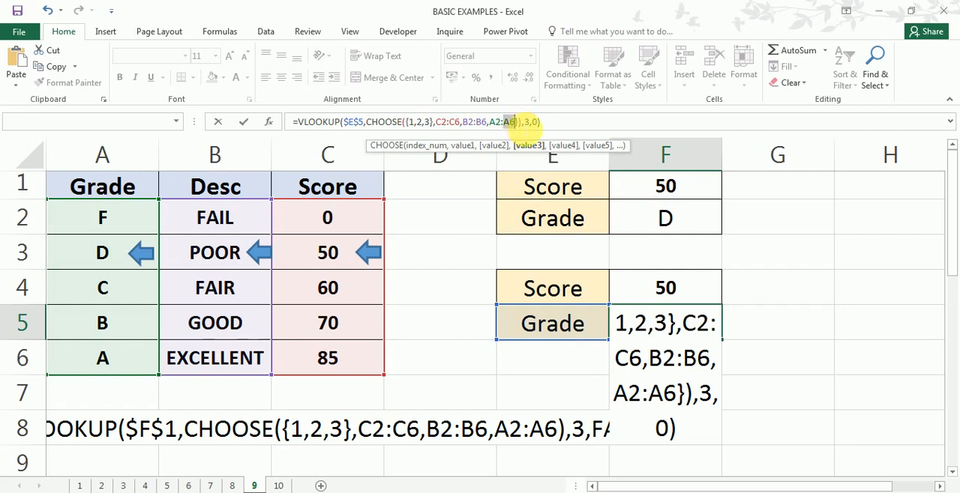
- Remove the stray closing brace after A2:A6 and enter the formula in F5
click(518, 126)
key(Delete)
key(Return)
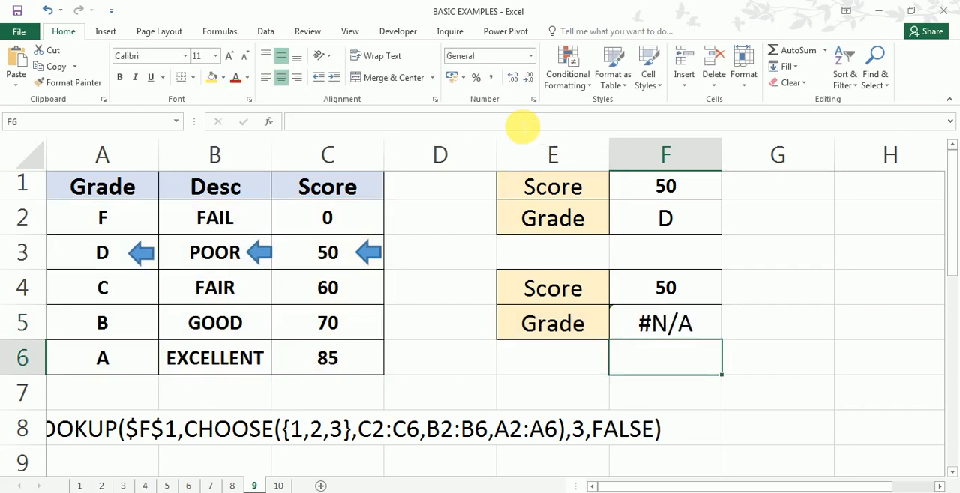
- Replace the lookup value in F5's formula with the absolute score reference $F$4 and enter the formula
double_click(706, 336)
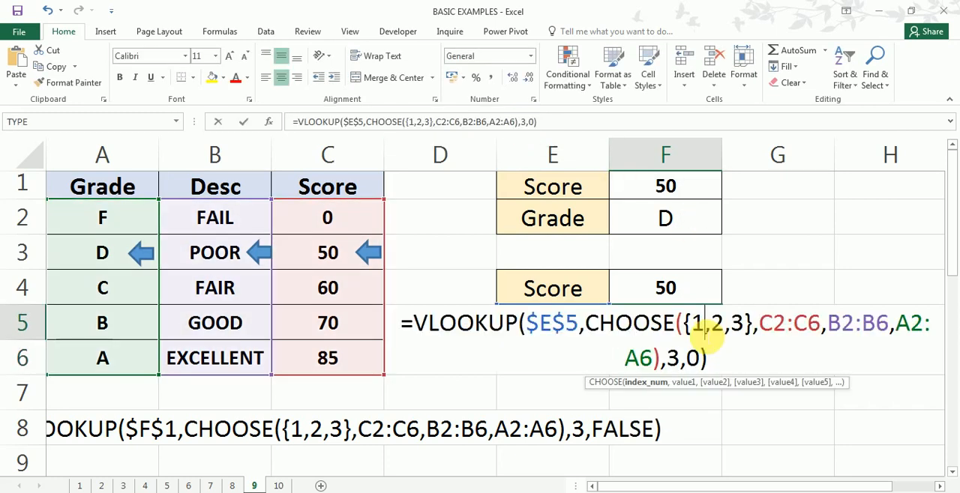
drag(577, 323, 532, 330)
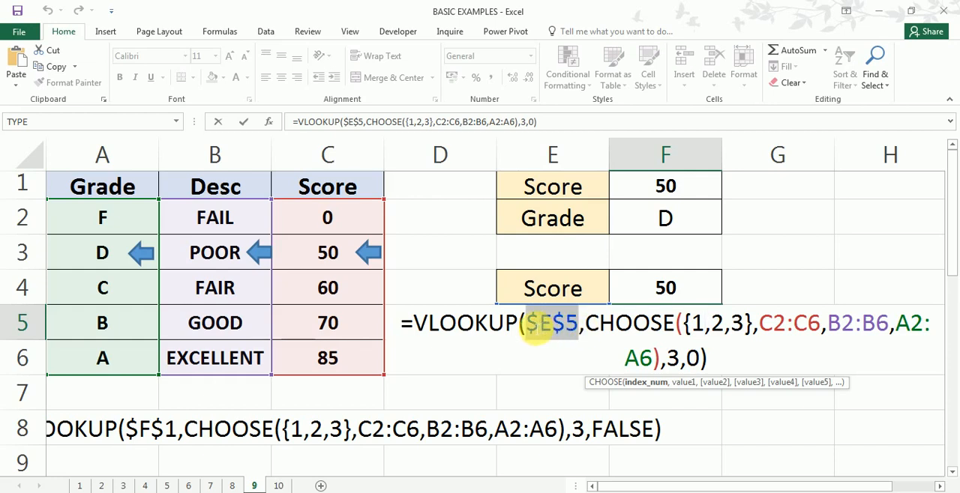
key(Delete)
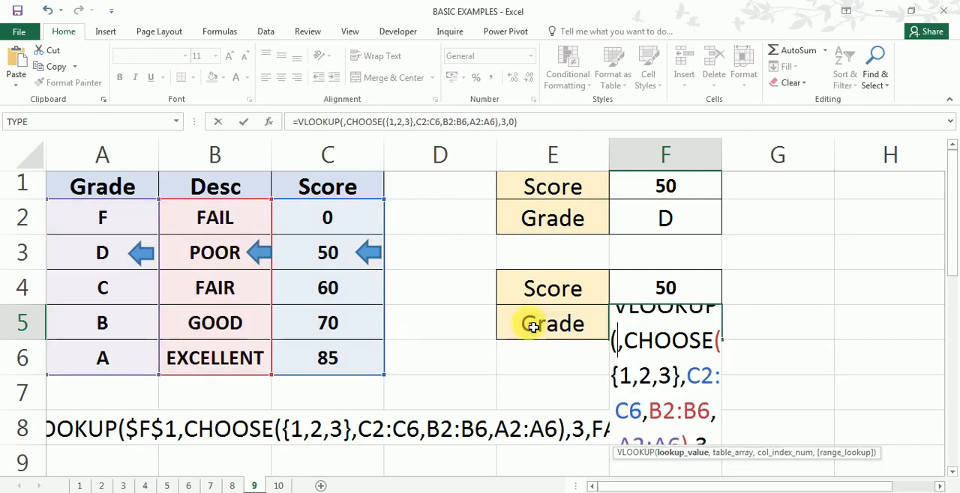
click(664, 291)
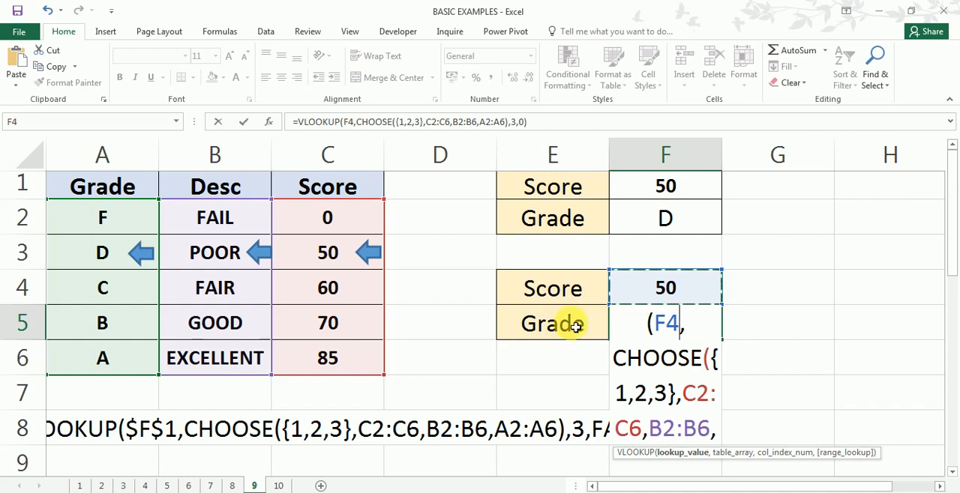
key(F4)
key(Return)
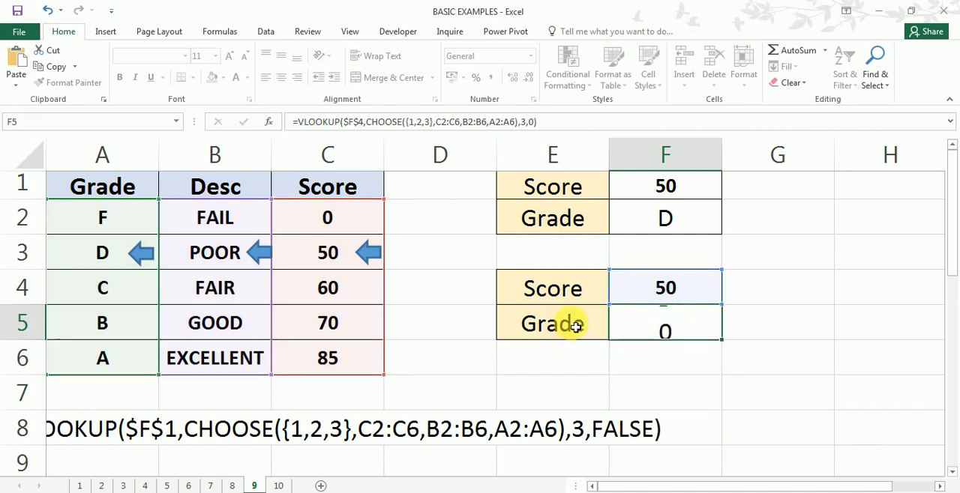
click(704, 330)
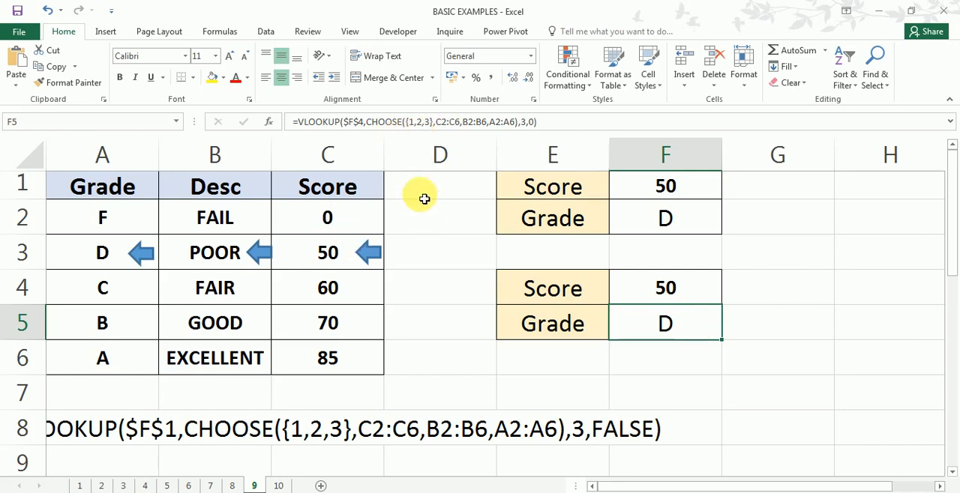
- Examine the CHOOSE part of the VLOOKUP formula in F5 against the layout of the grade table
drag(413, 195, 424, 390)
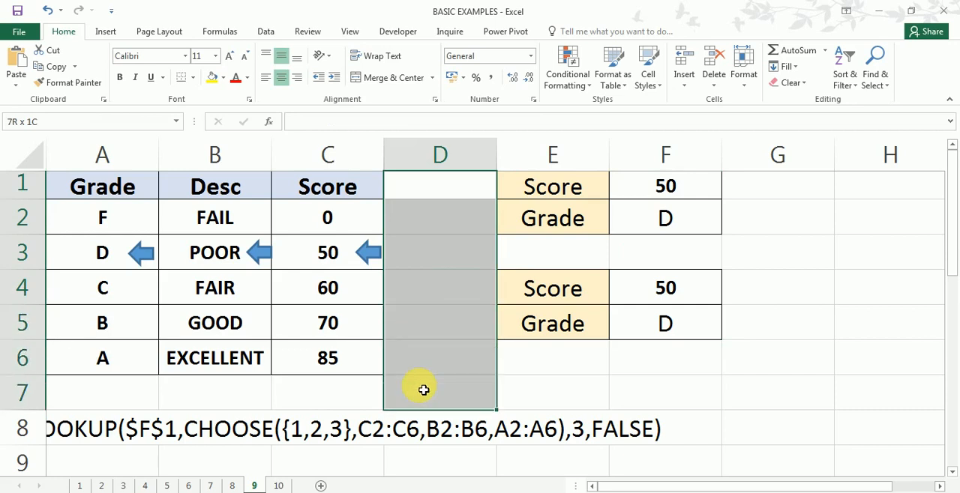
drag(341, 392, 244, 392)
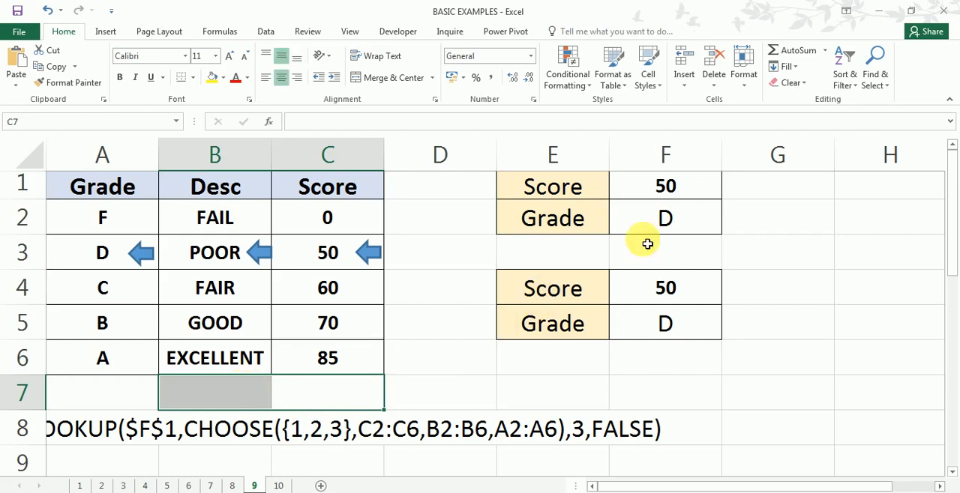
double_click(665, 333)
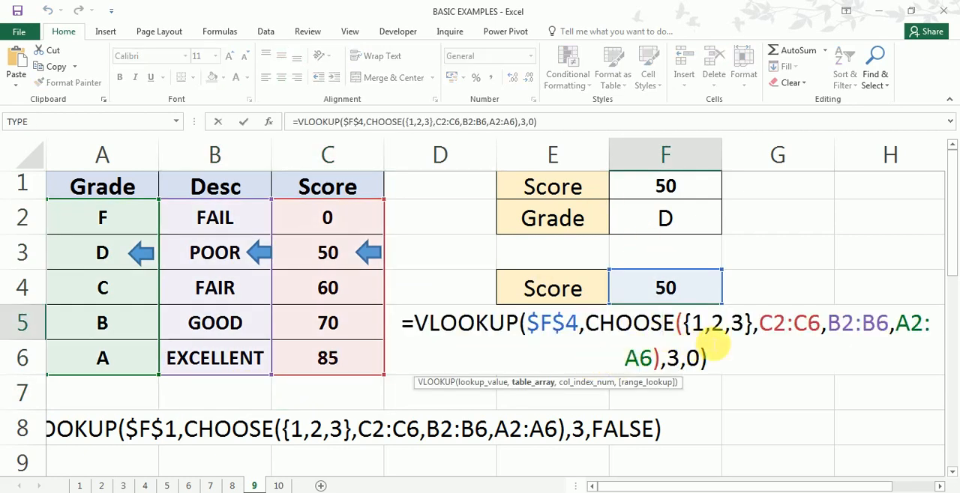
drag(586, 334, 774, 331)
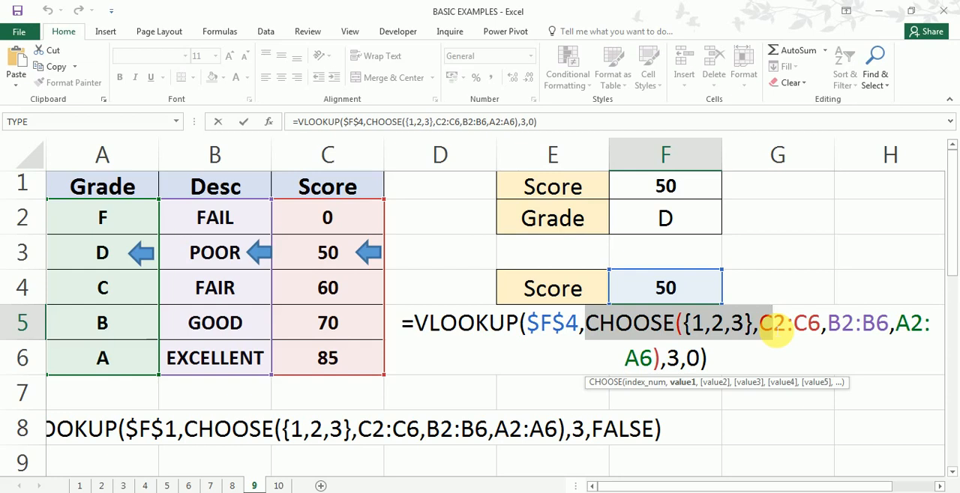
key(Return)
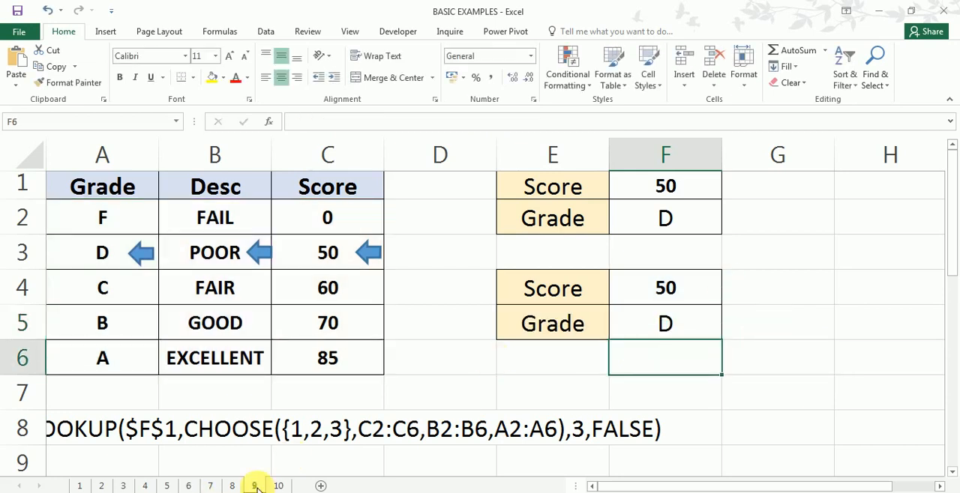
- Switch to sheet 10 of the workbook, leaving its cells unedited
click(279, 486)
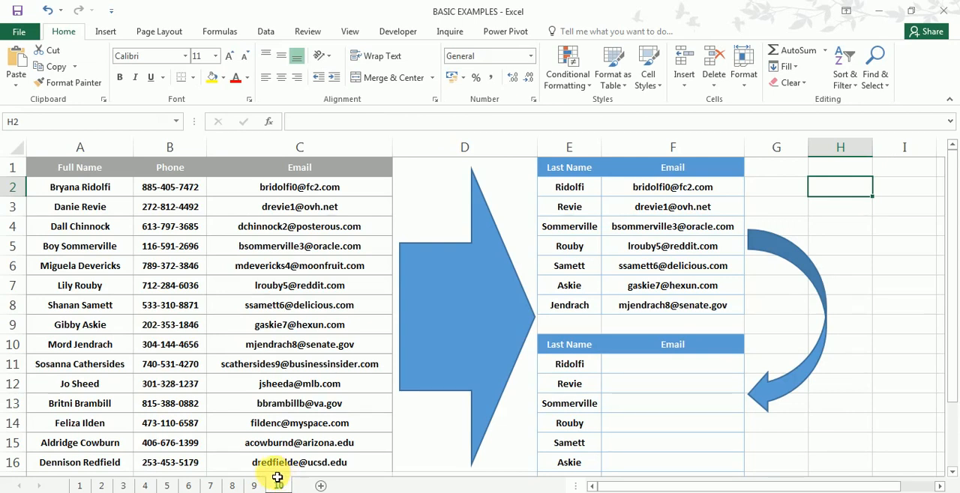
click(788, 214)
text(*)
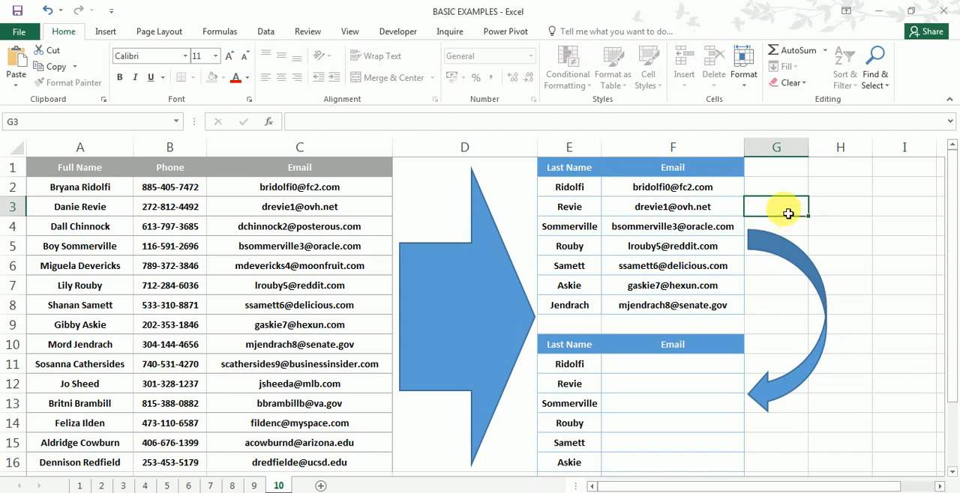
key(Escape)
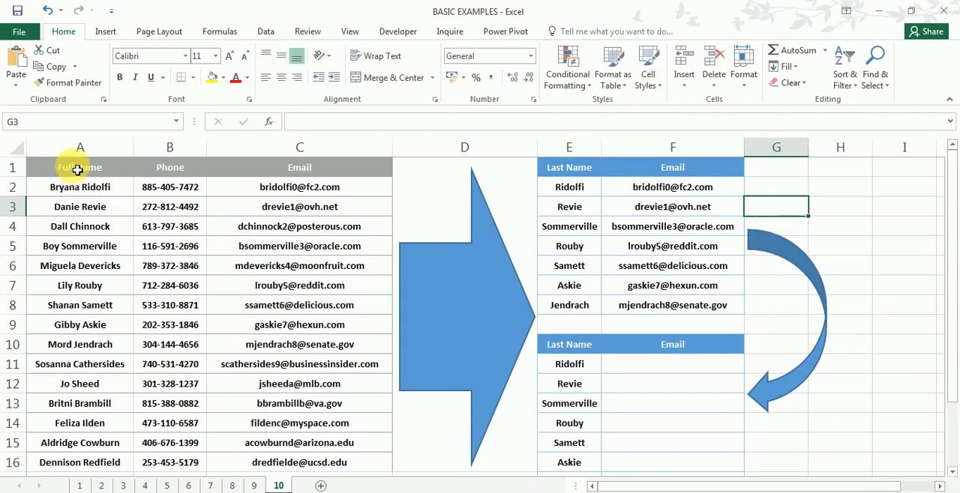
- Look over the source table's Full Name, Phone and Email columns in A to C
drag(75, 147, 323, 175)
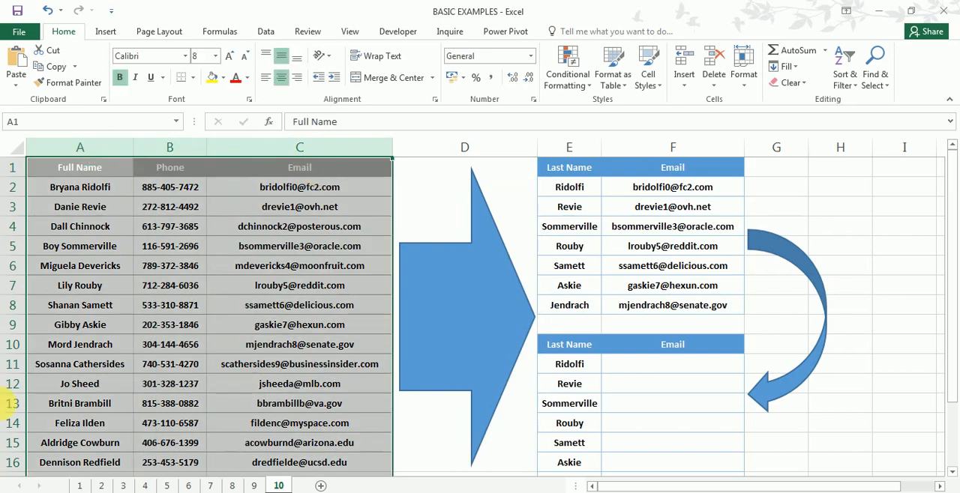
click(77, 229)
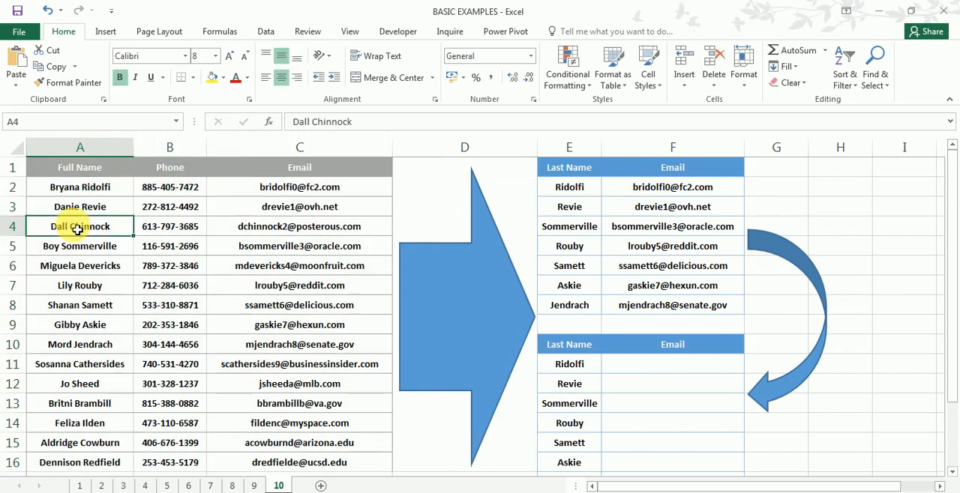
scroll(78, 229, down, 2)
scroll(79, 238, up, 2)
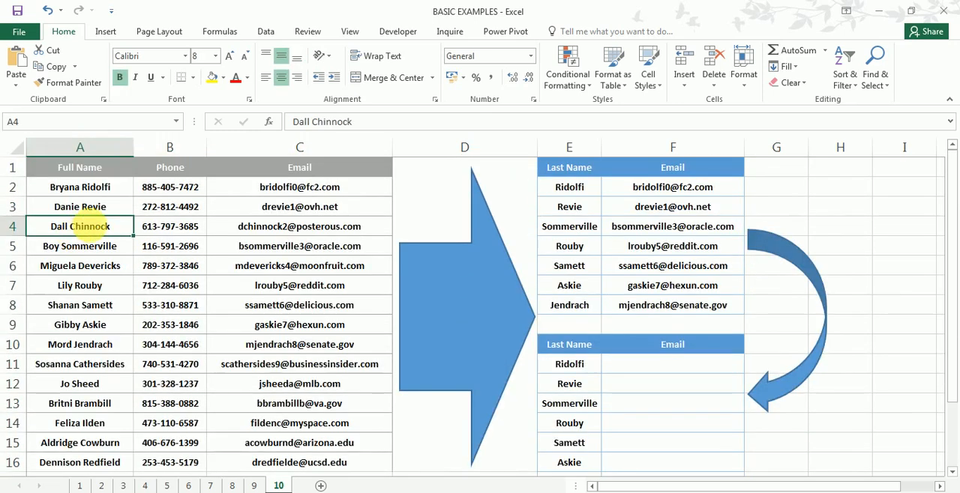
click(188, 147)
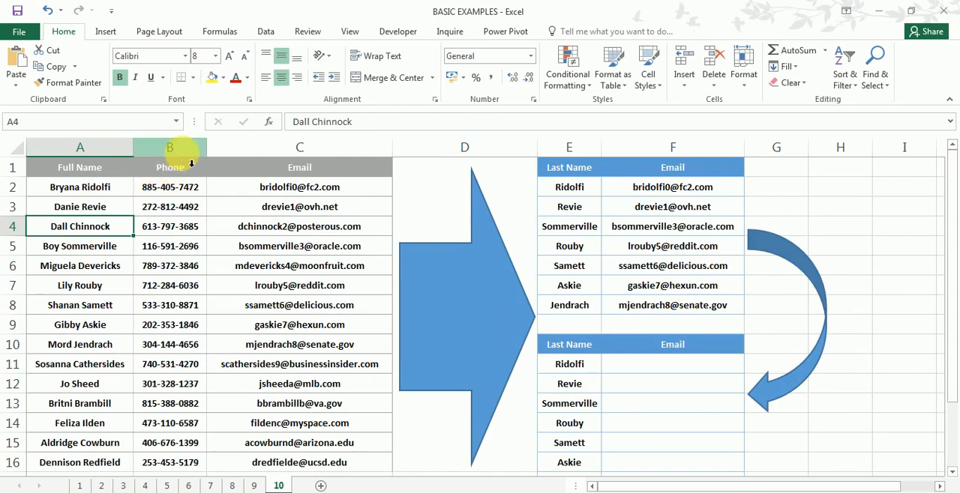
click(295, 188)
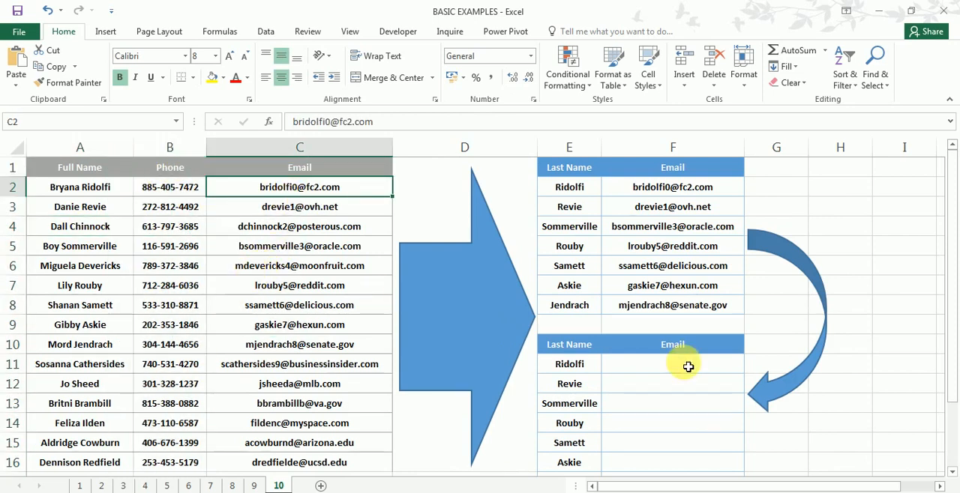
- Compare the last name in E2 with the full name in A2 and check the email formula in F2
click(574, 192)
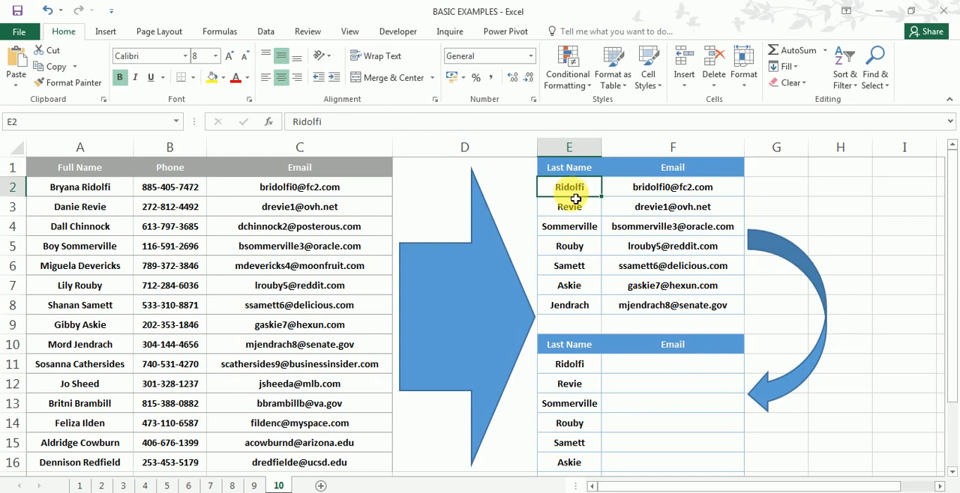
click(90, 188)
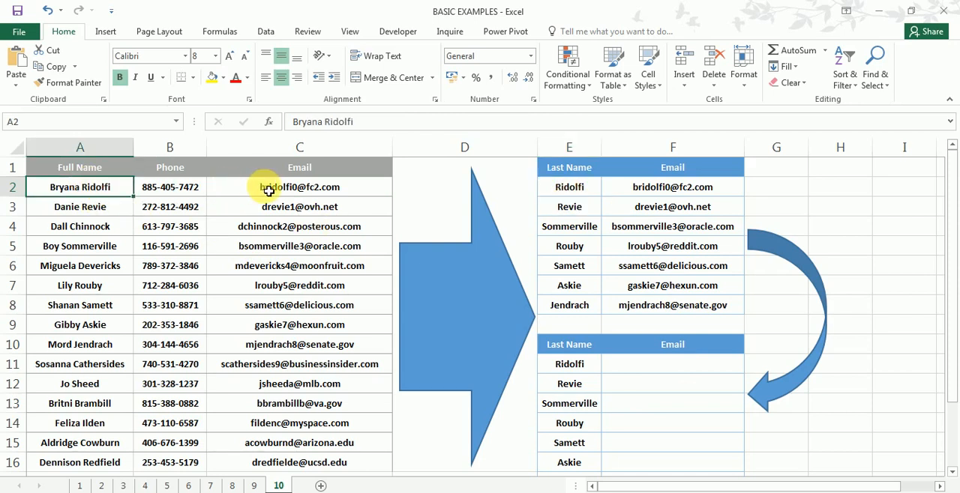
click(566, 193)
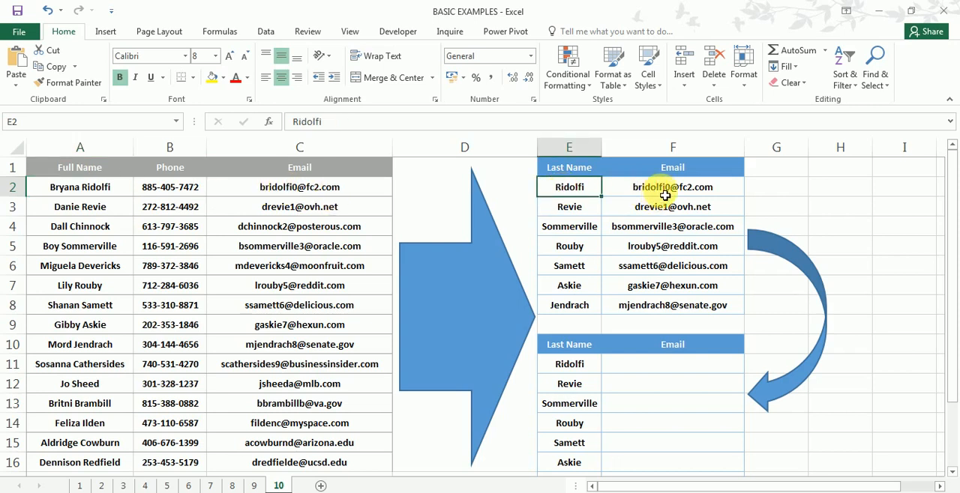
click(663, 195)
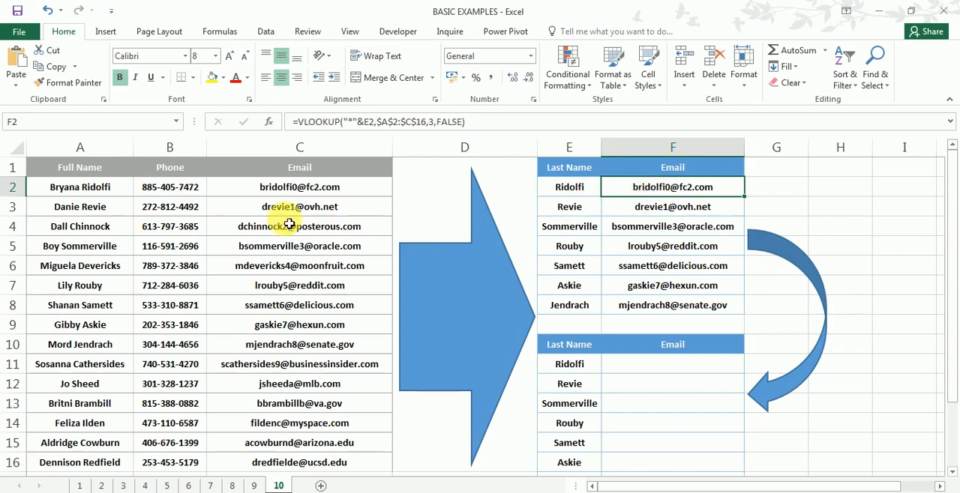
click(104, 194)
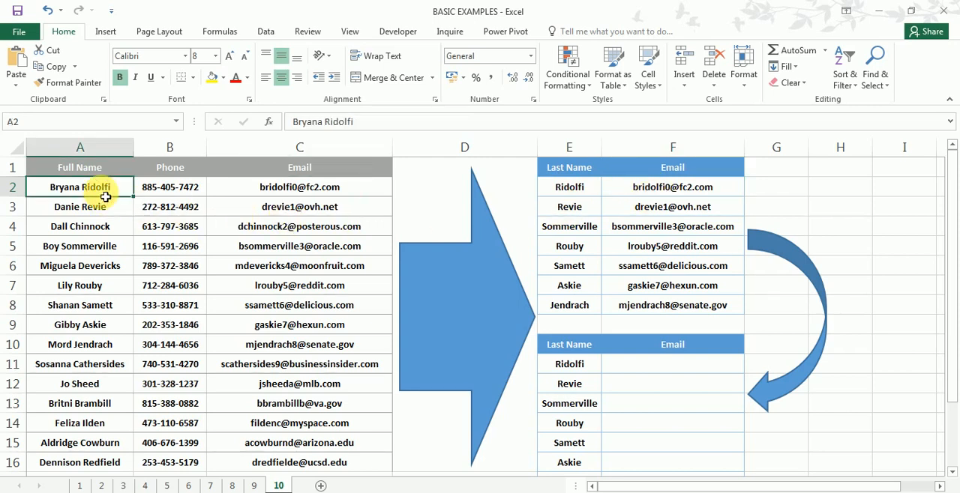
click(568, 192)
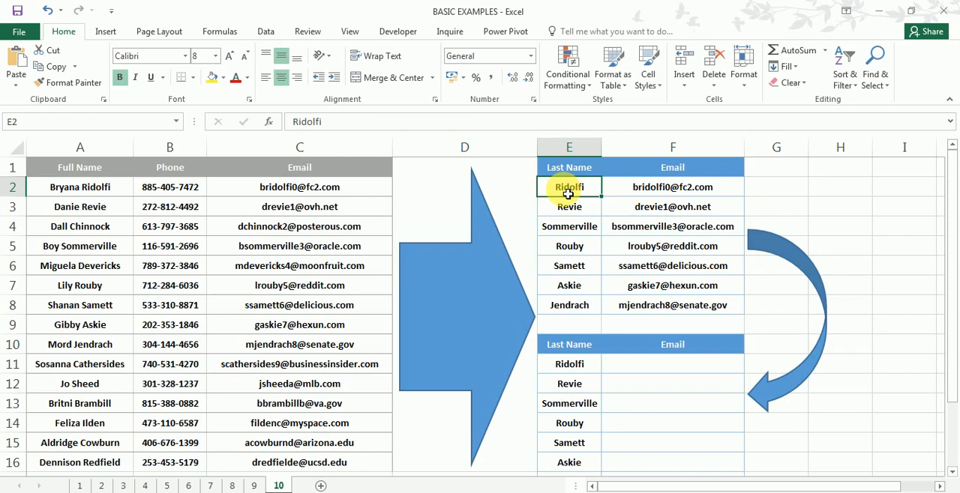
- Inspect each argument of the VLOOKUP in F2: wildcard lookup value, table array, column index and range lookup
double_click(660, 196)
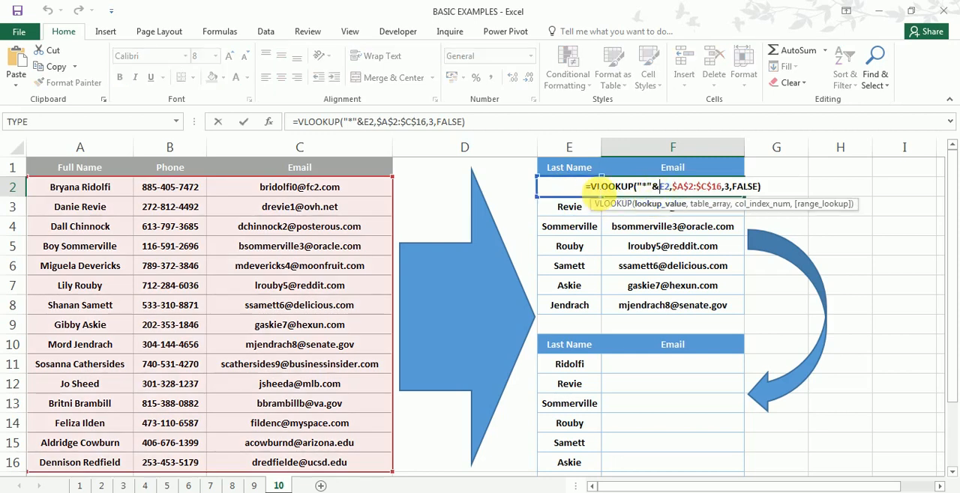
click(642, 186)
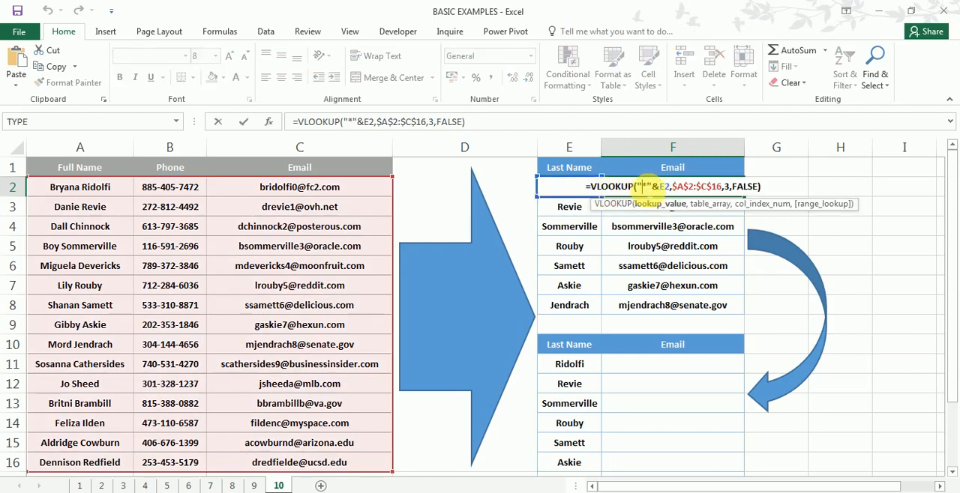
click(646, 187)
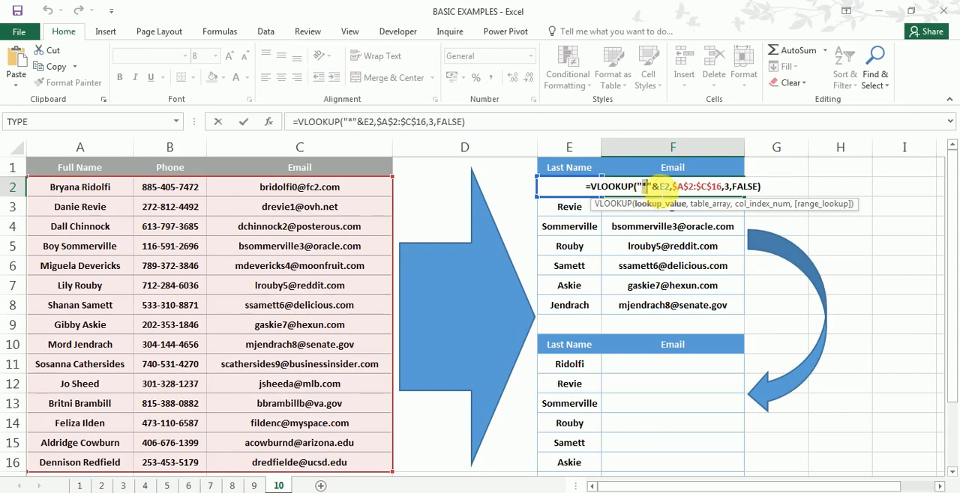
click(659, 186)
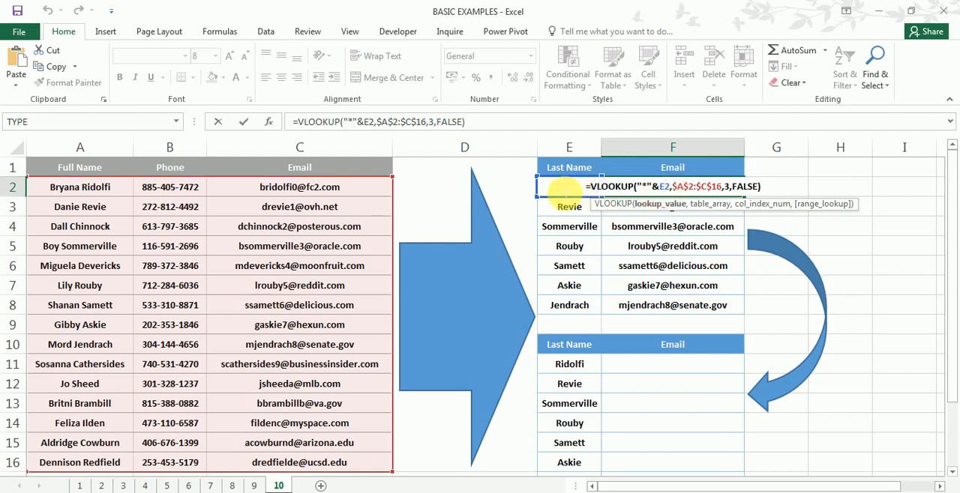
click(694, 187)
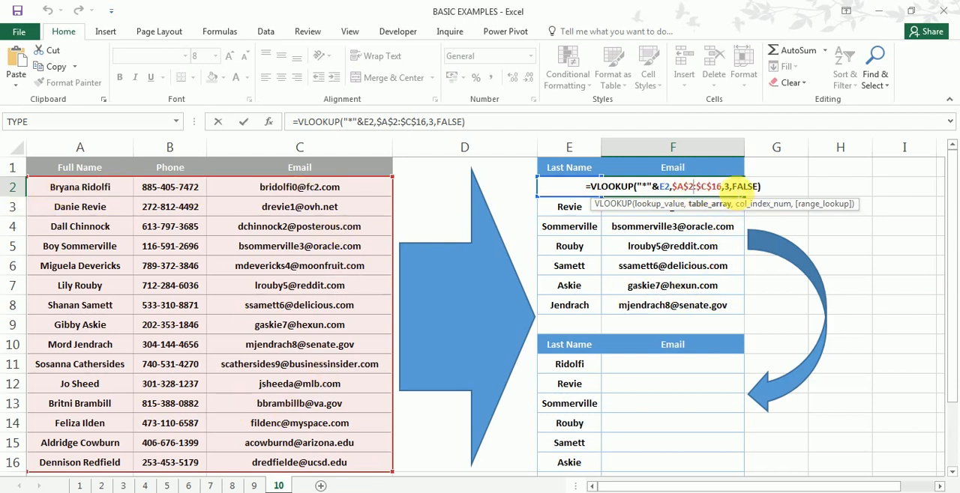
click(731, 187)
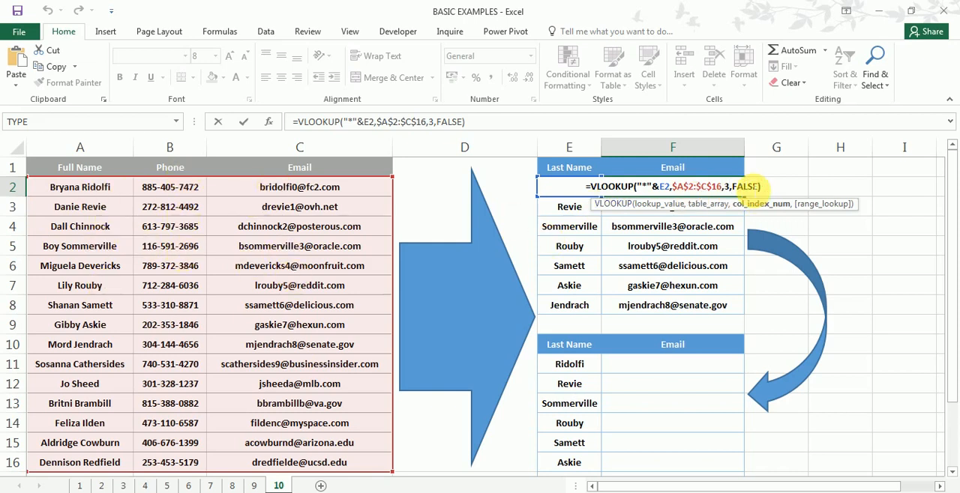
click(746, 187)
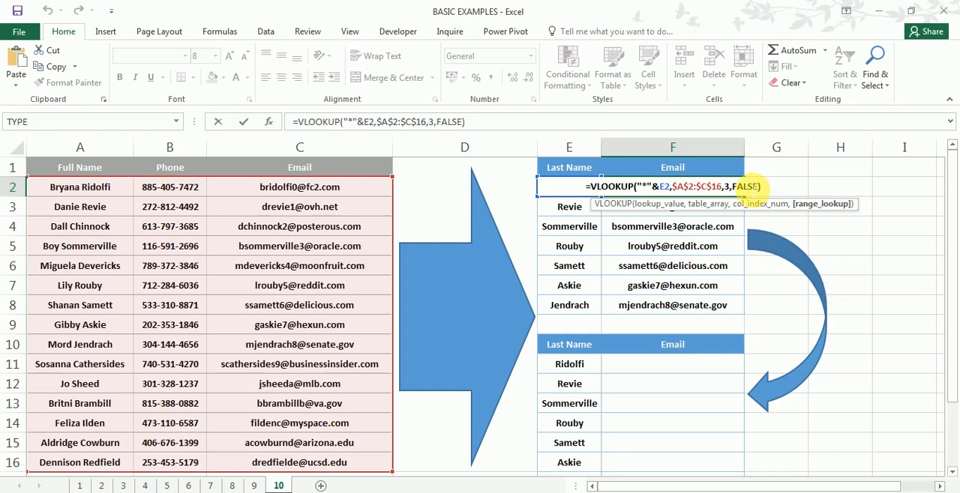
key(Return)
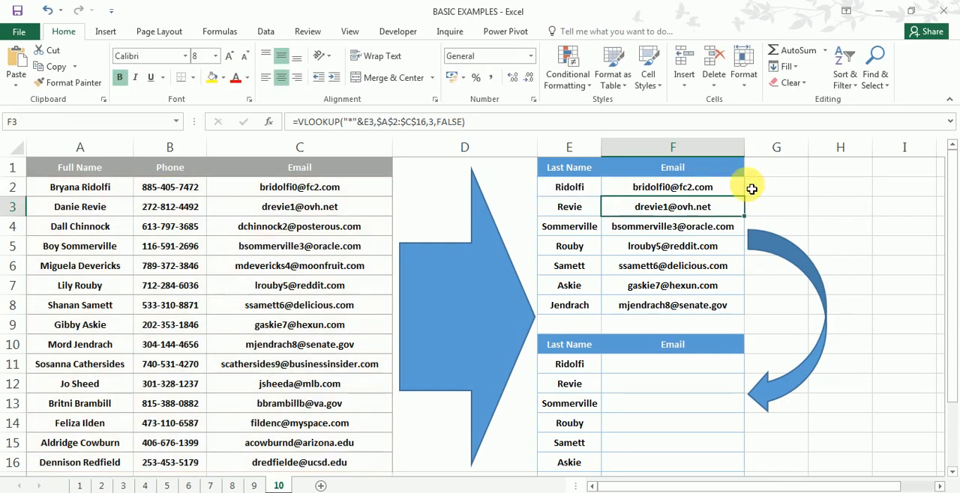
- Review how F2's wildcard lookup value joins the asterisk to E2 to match the full name in A2
double_click(674, 187)
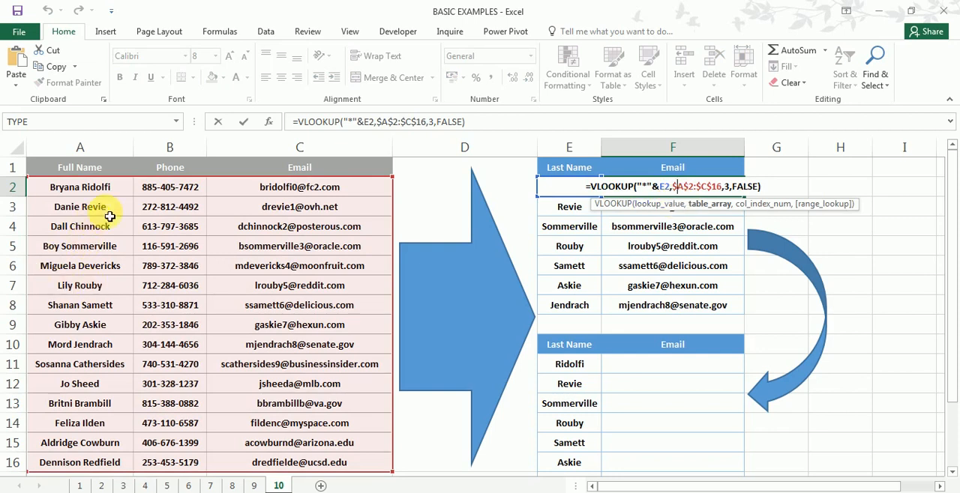
key(Return)
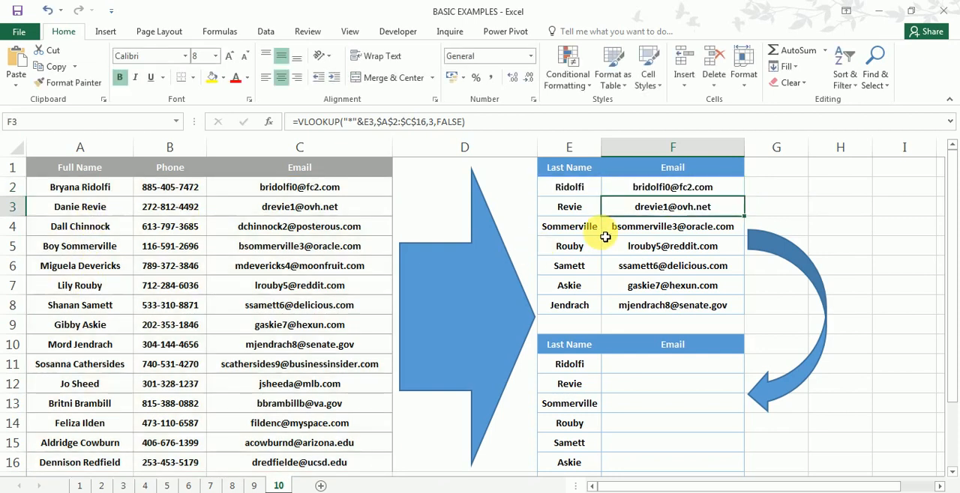
click(566, 192)
click(642, 188)
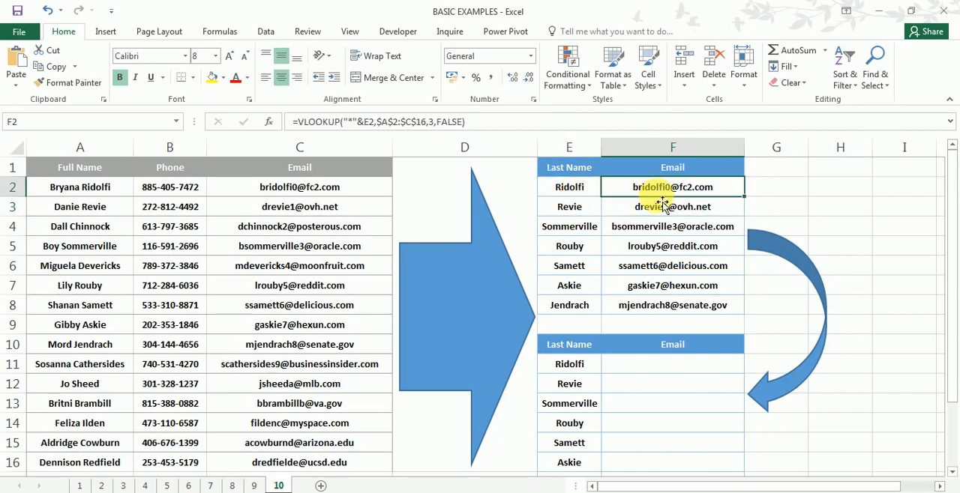
click(97, 194)
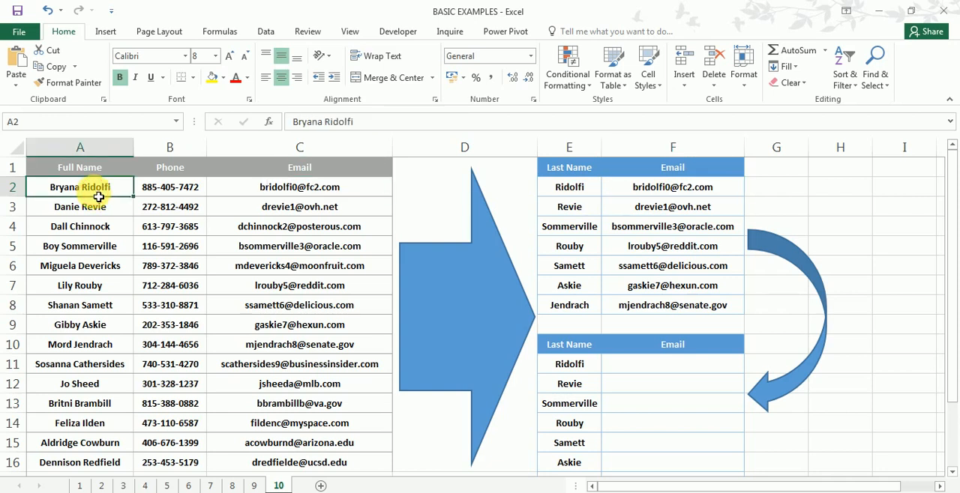
click(628, 192)
double_click(628, 192)
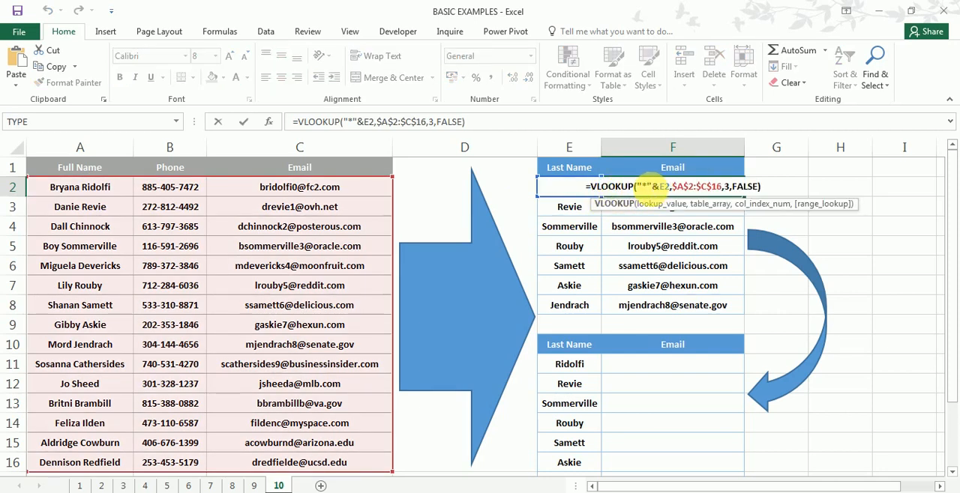
click(652, 190)
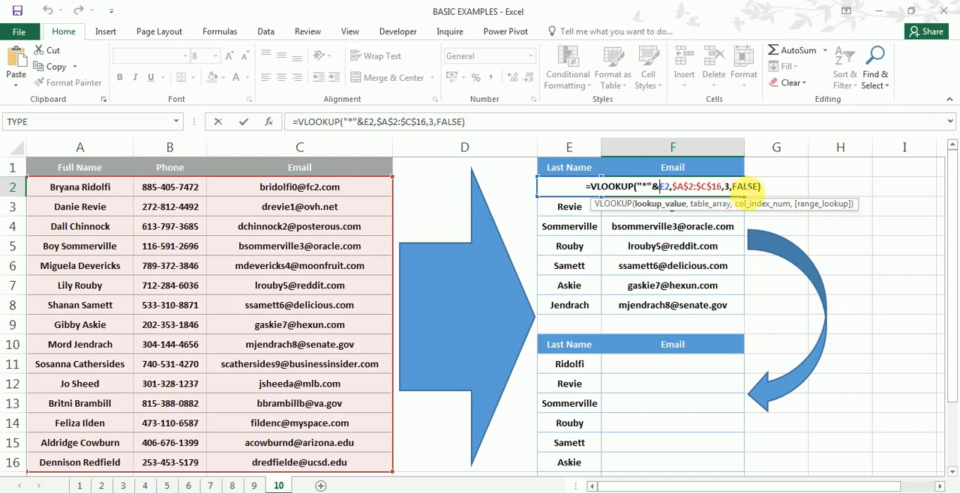
key(Return)
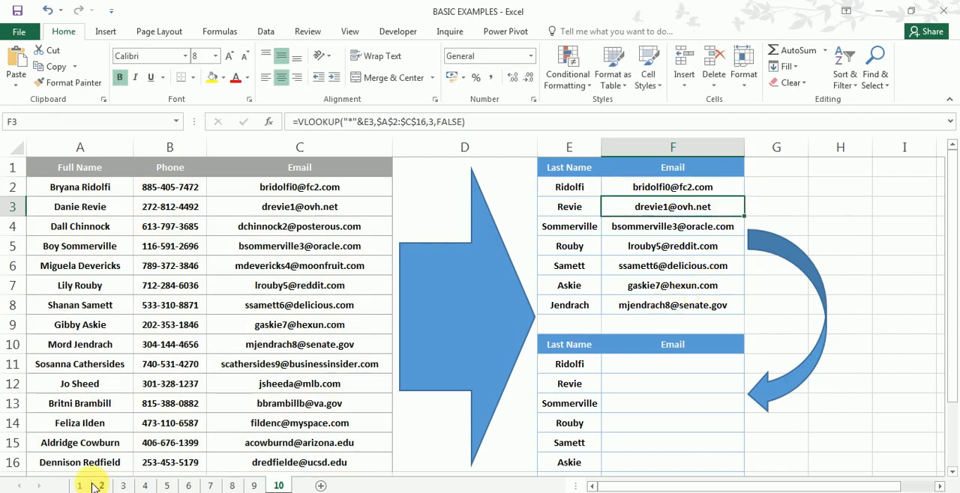